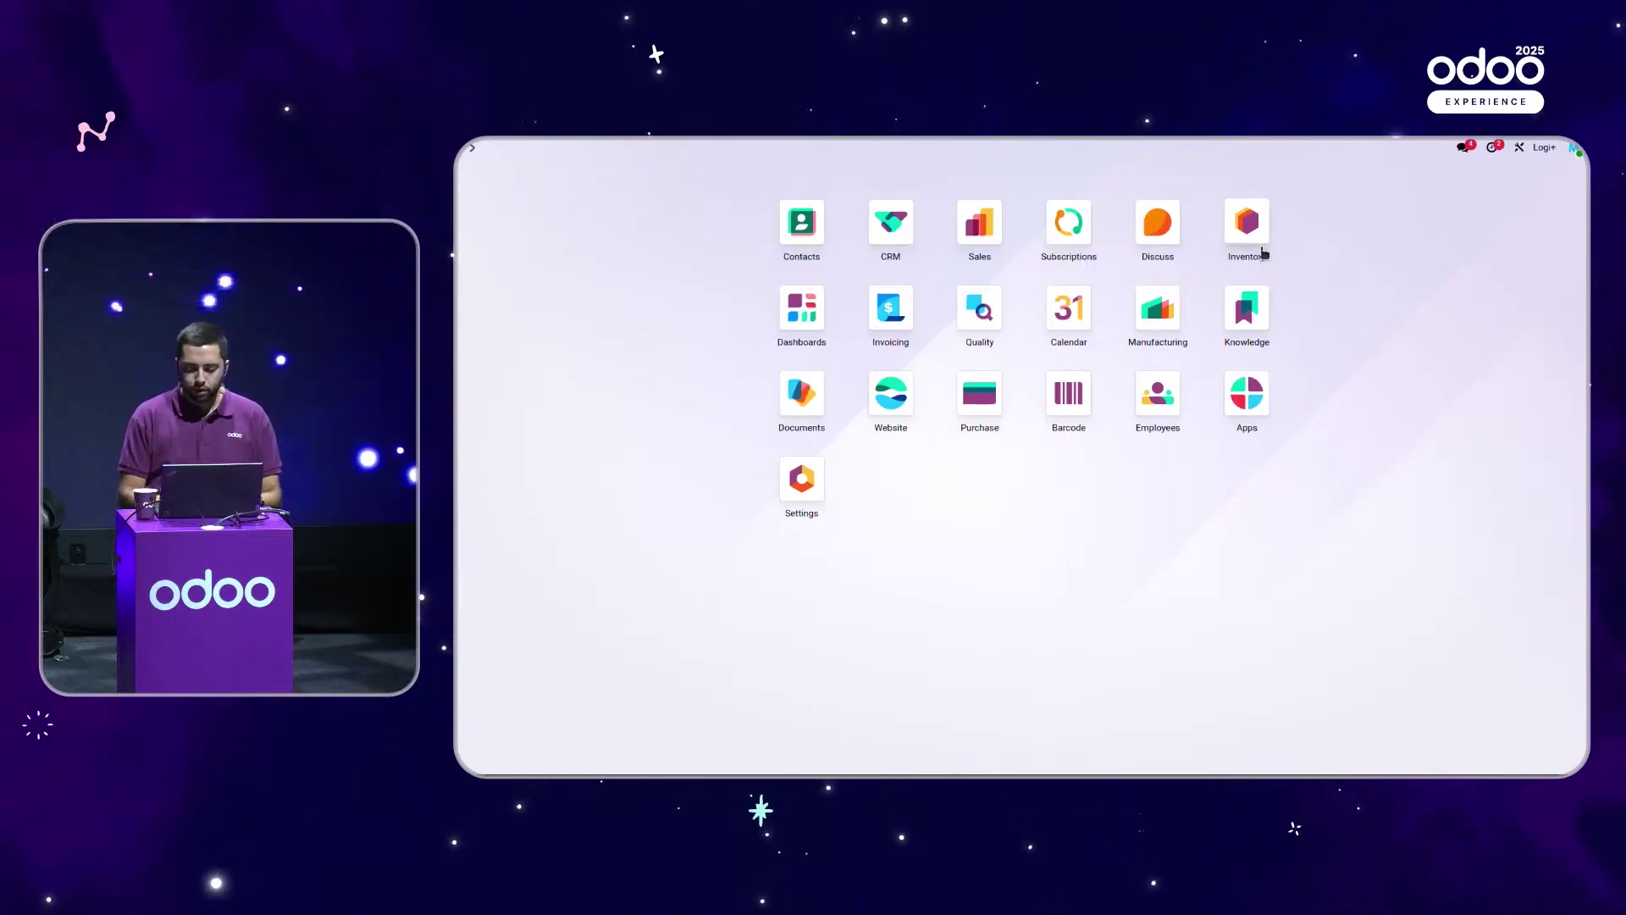
Open the Inventory product list and view the Shampoo product record under Pantino.
click(1246, 224)
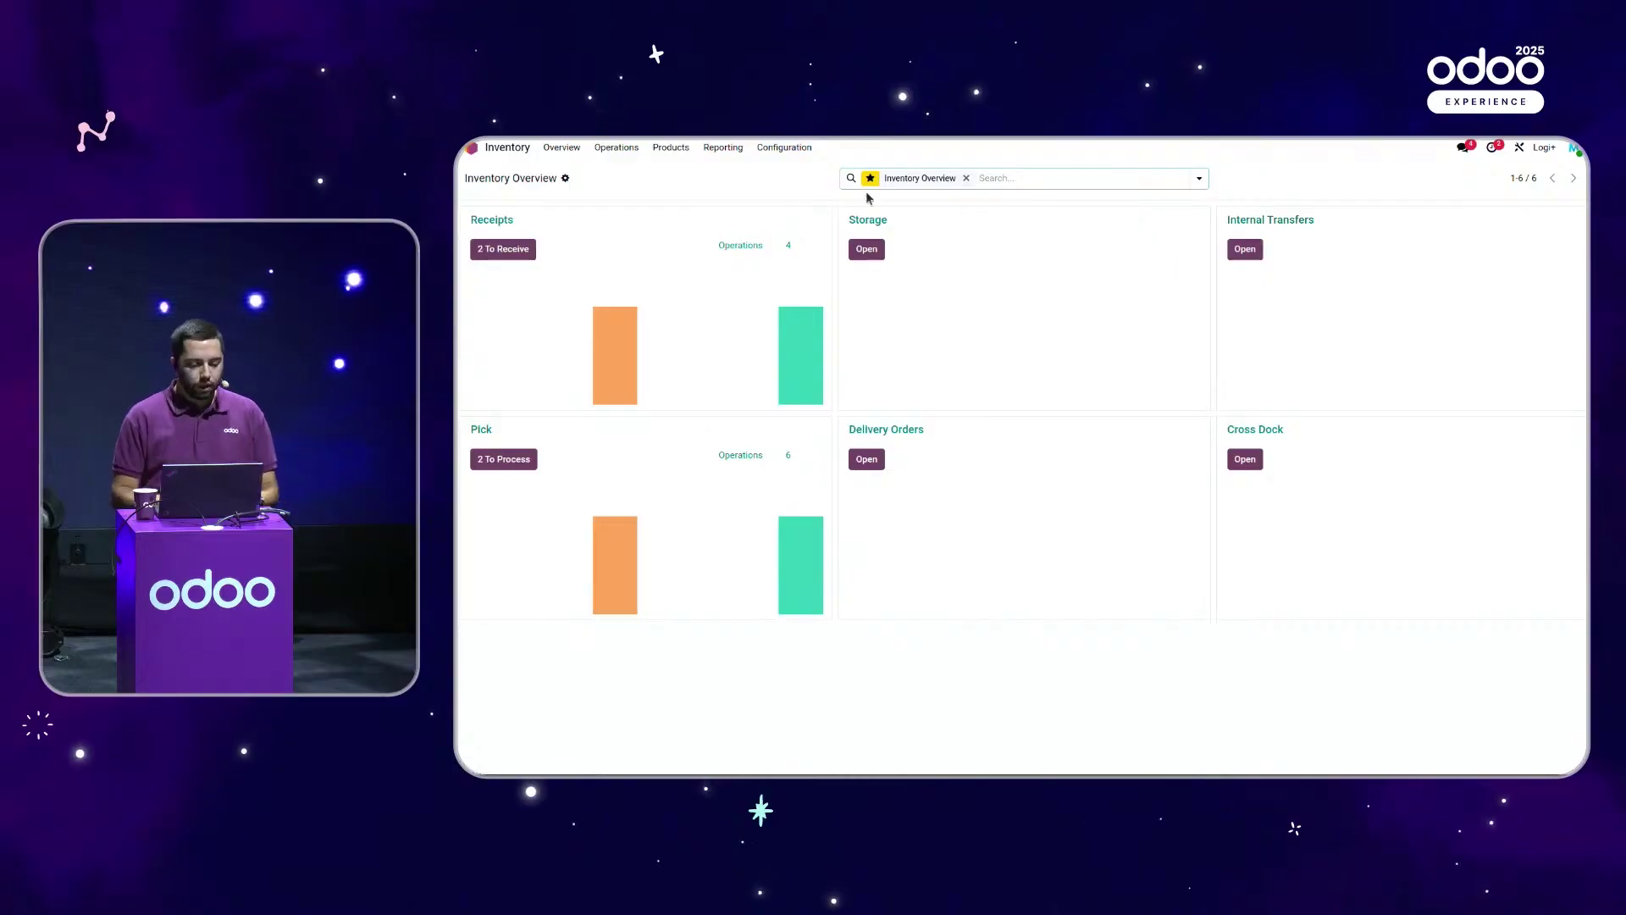
click(675, 147)
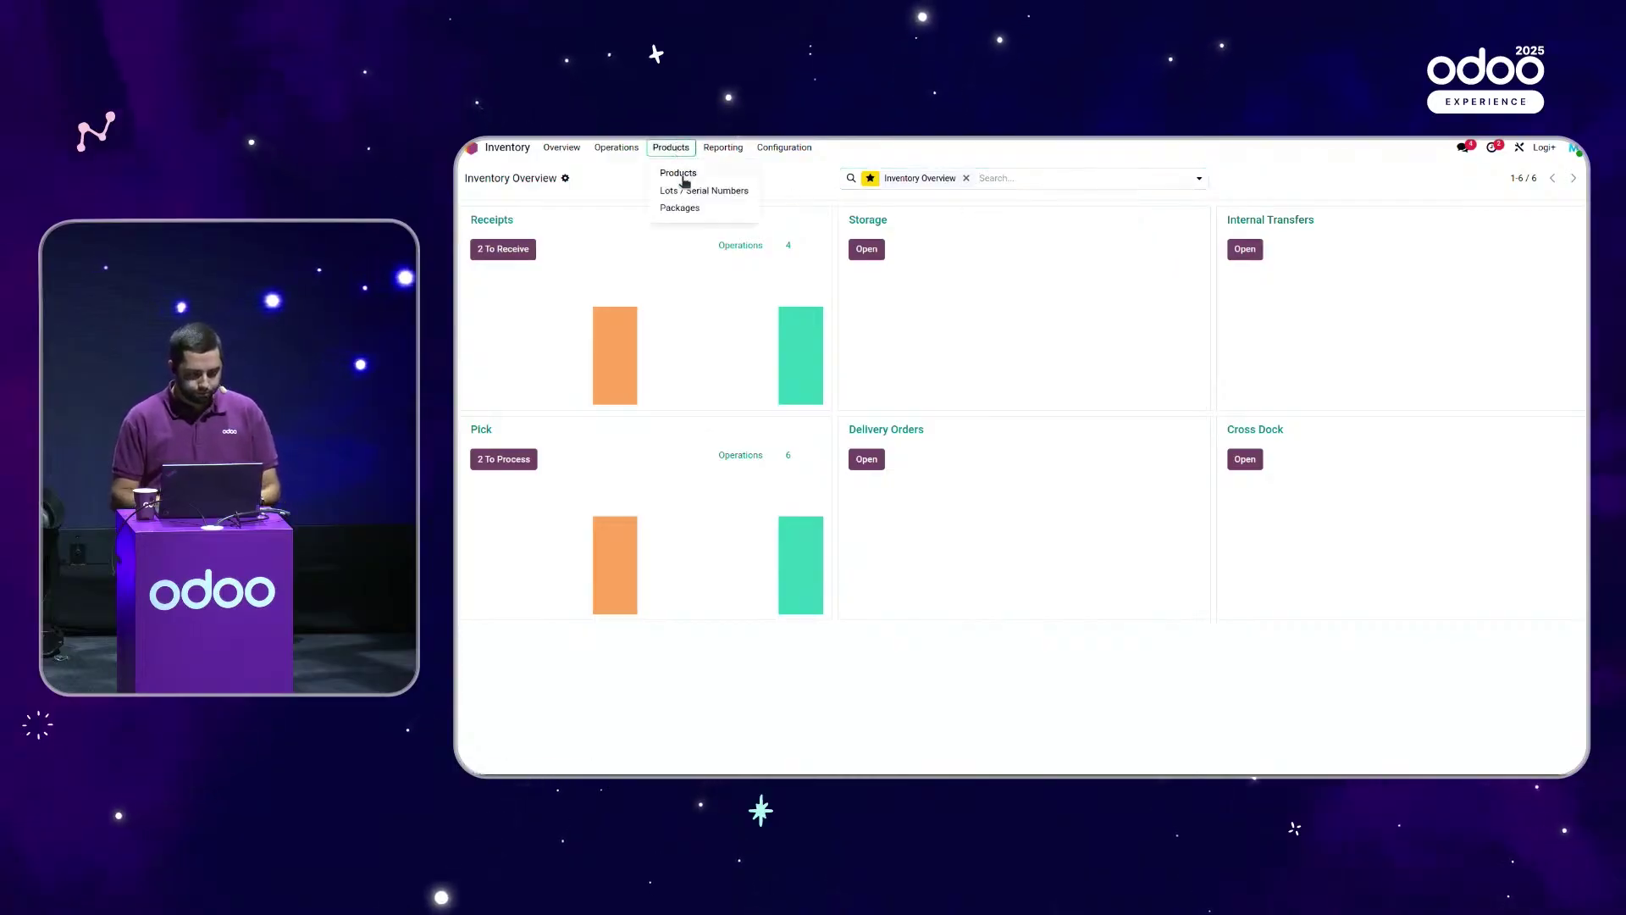
click(680, 173)
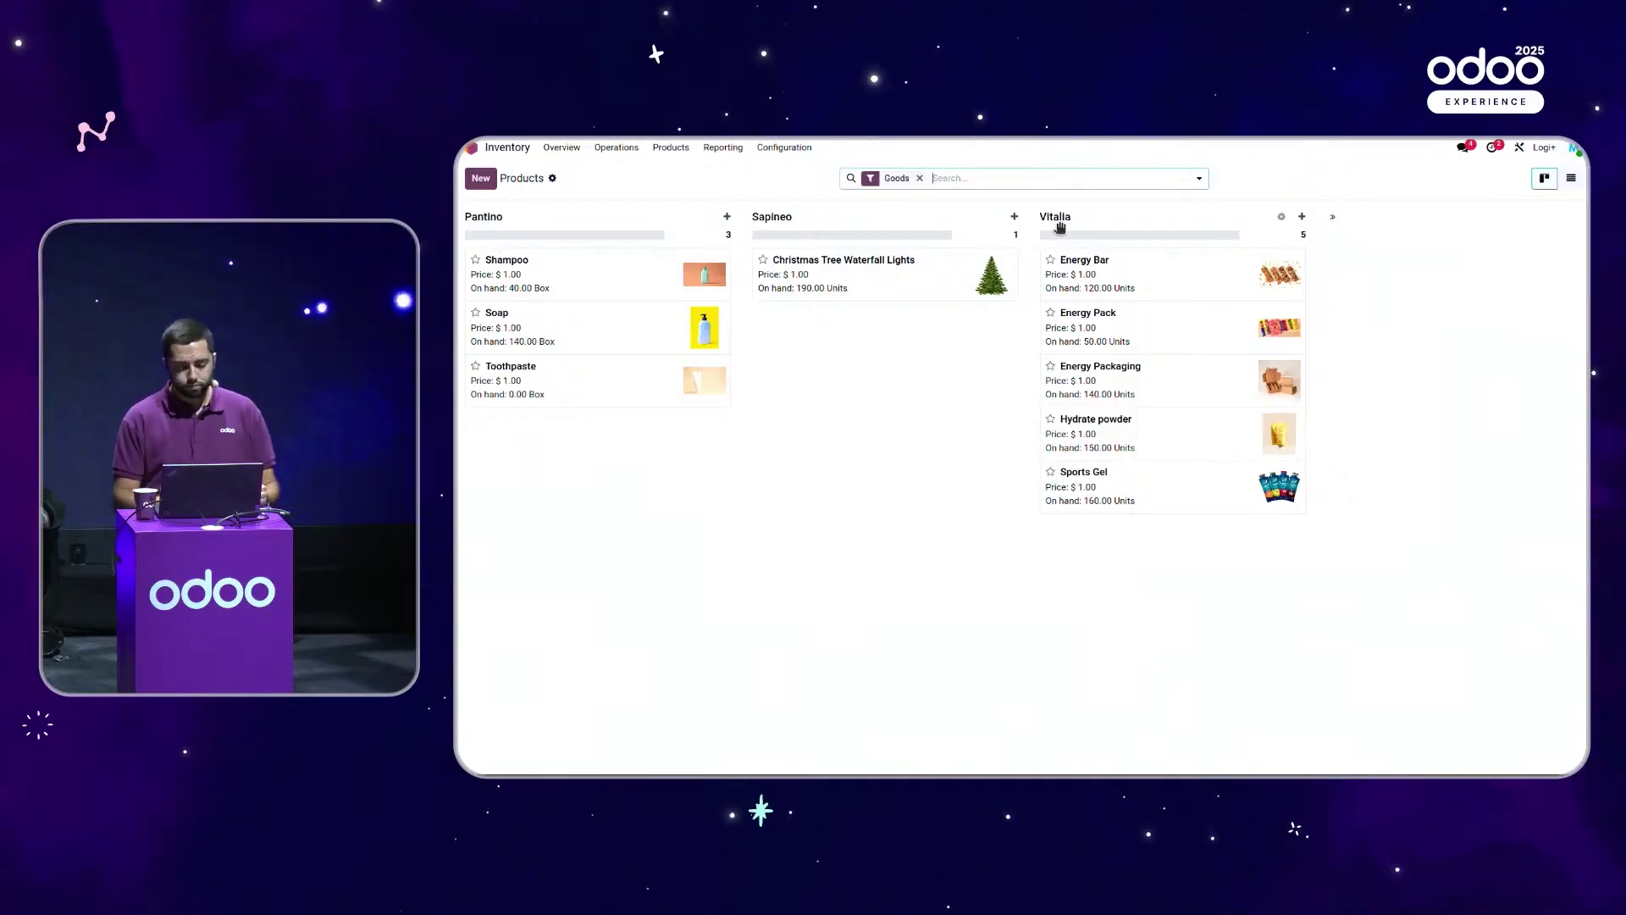
click(620, 275)
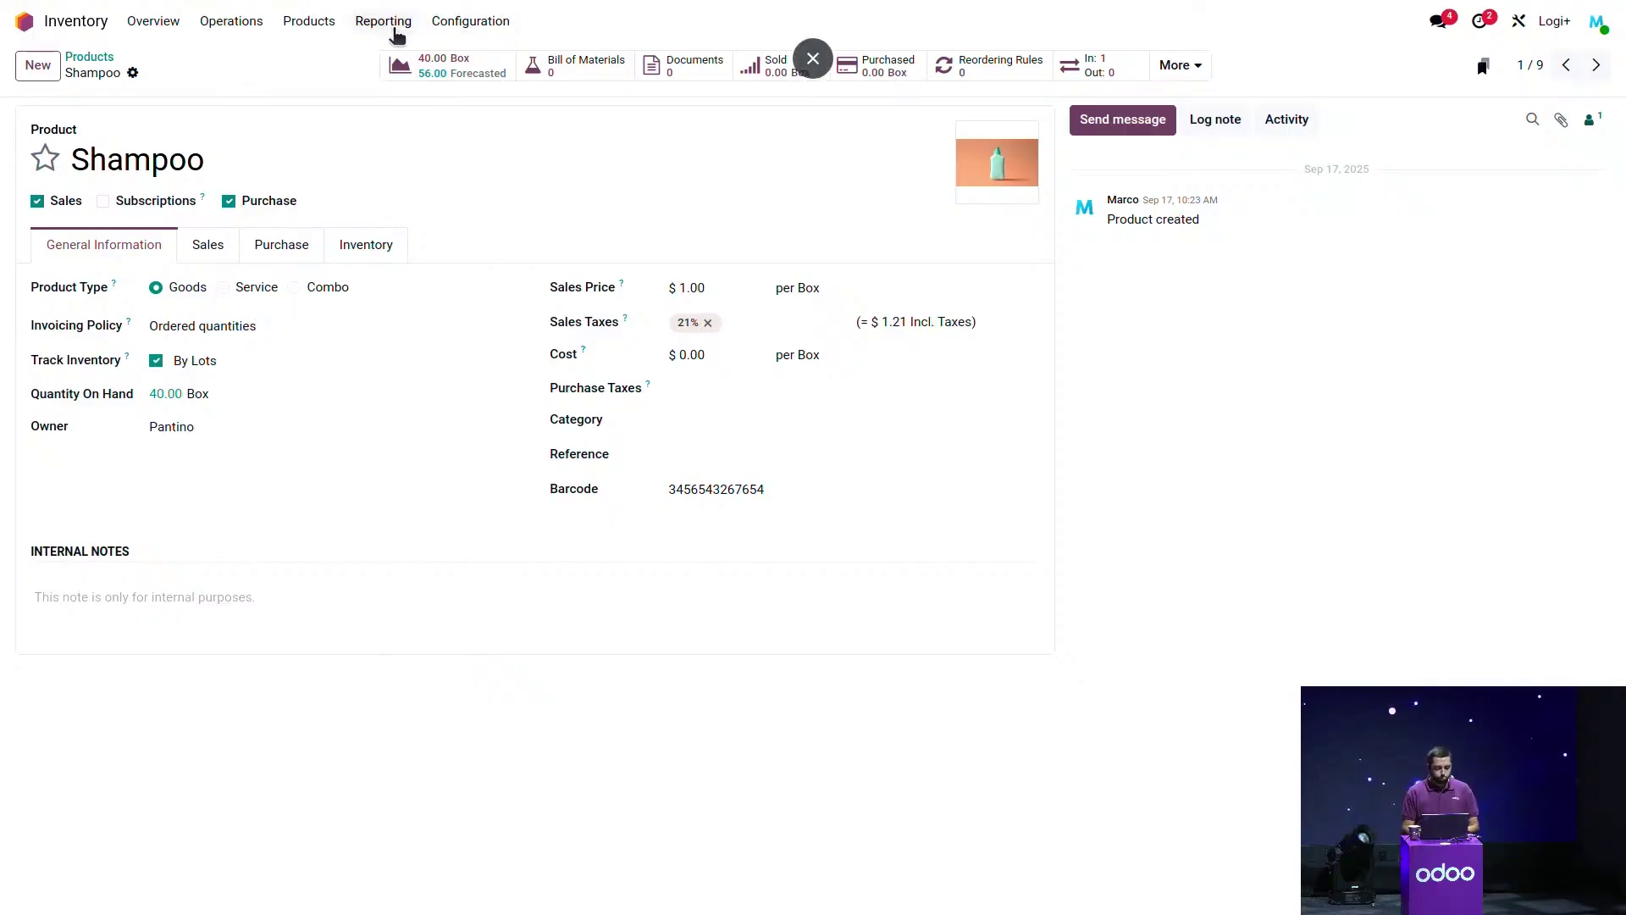
Review the stock report grouped by owner, expanding Pantino's products to check quantities and collapsing the group again.
click(394, 30)
click(401, 58)
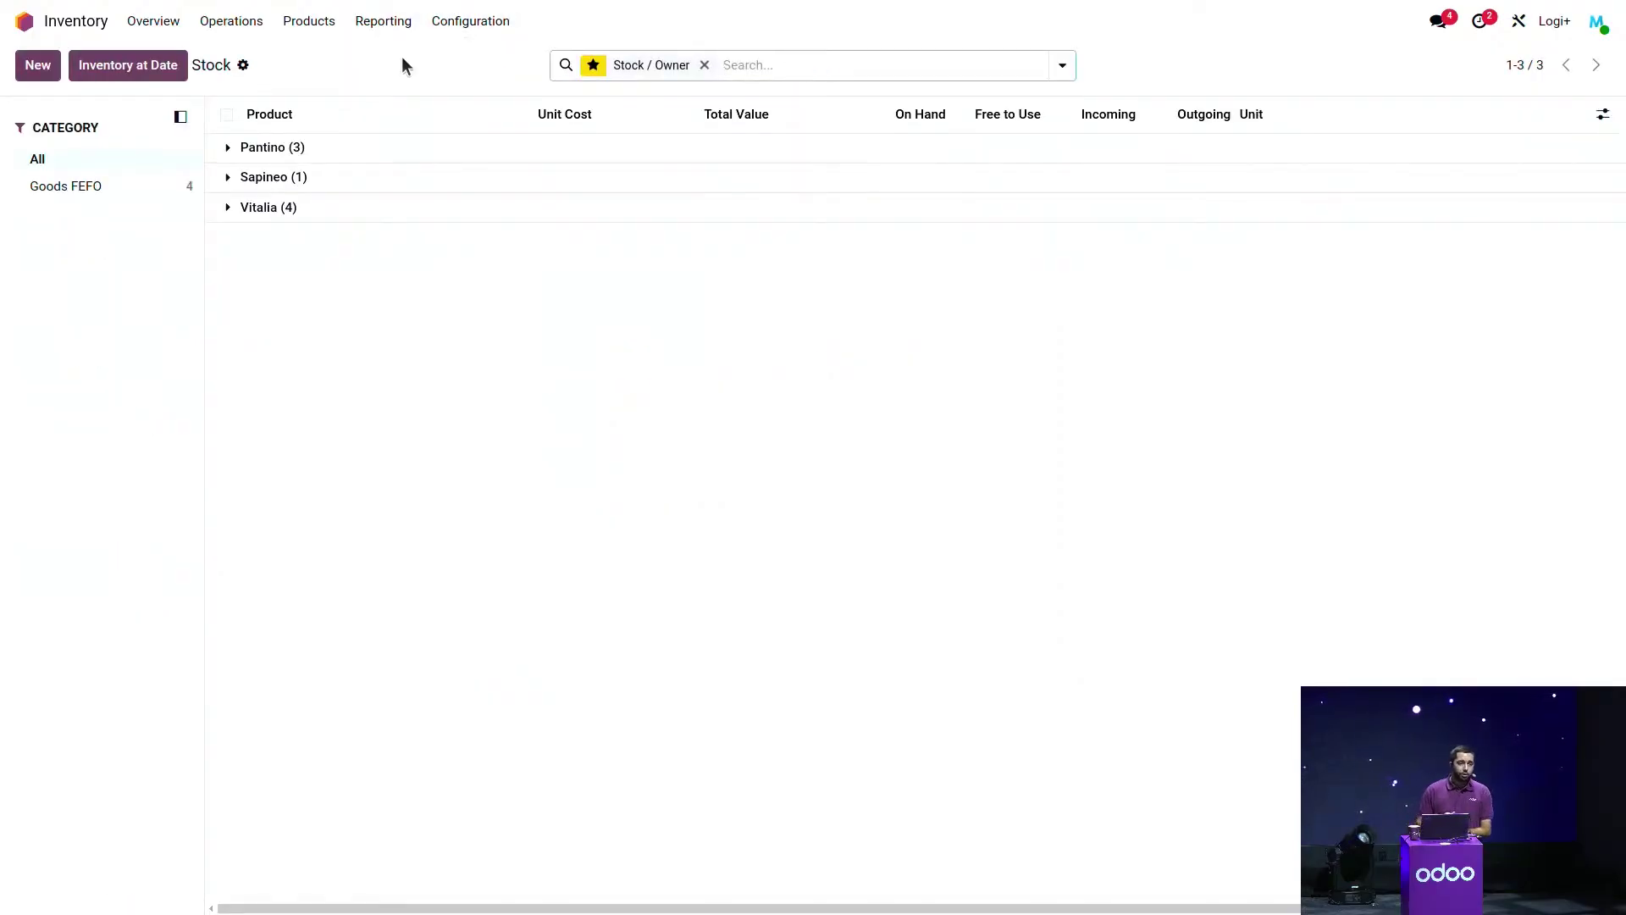
click(347, 153)
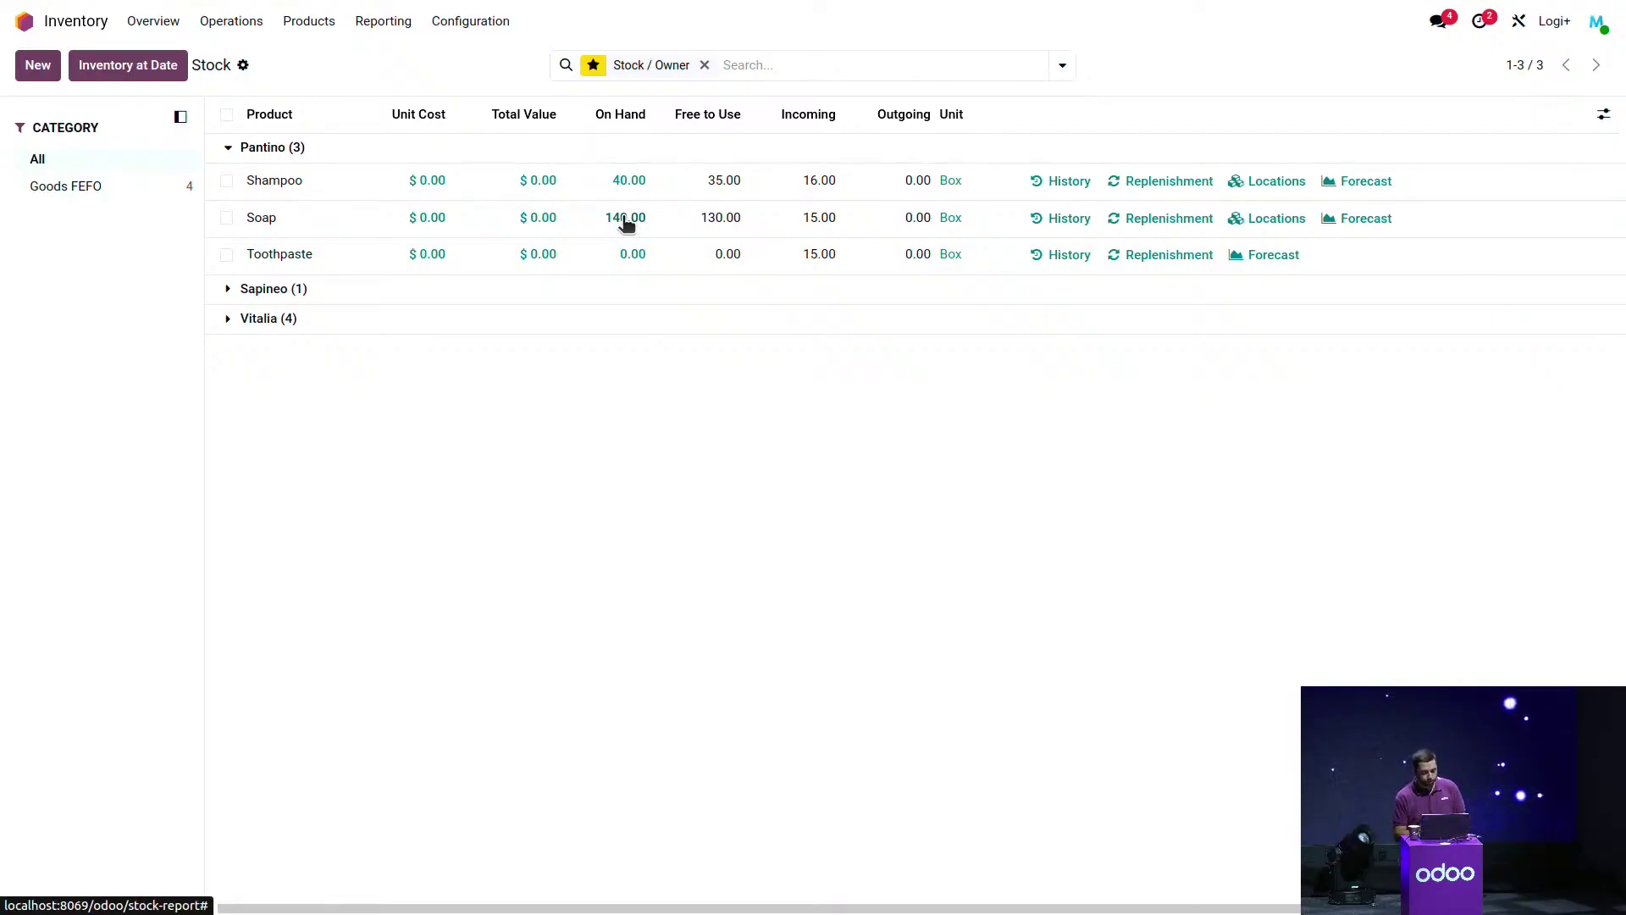
click(474, 144)
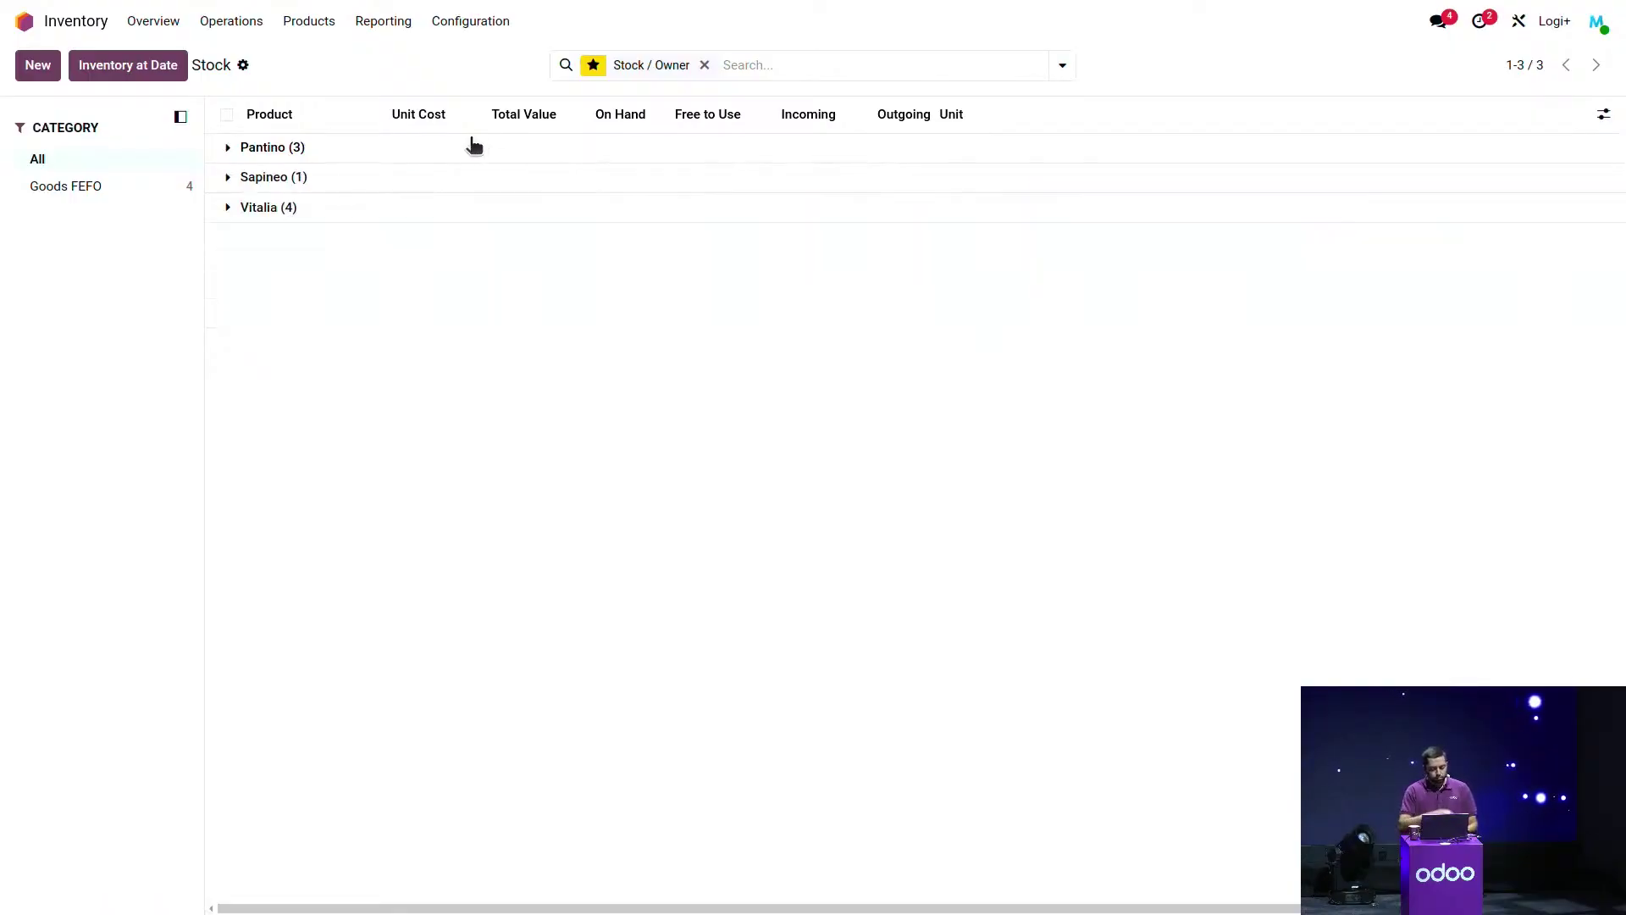
Open the Logi+ 3PL warehouse record to review its incoming and outgoing shipment steps.
click(480, 30)
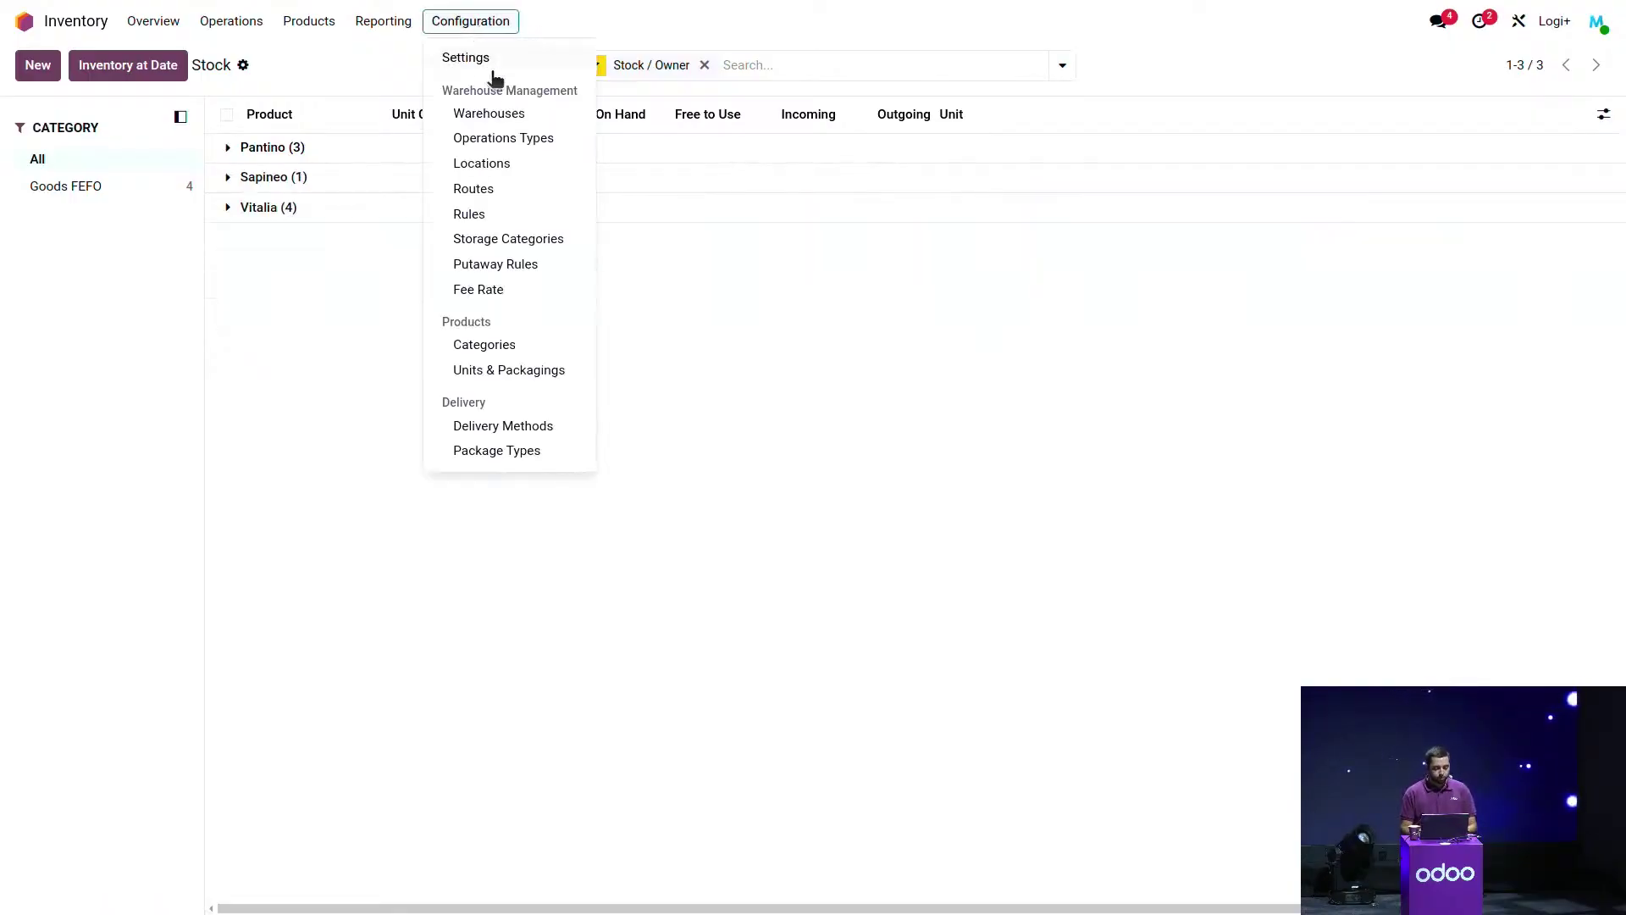
click(506, 120)
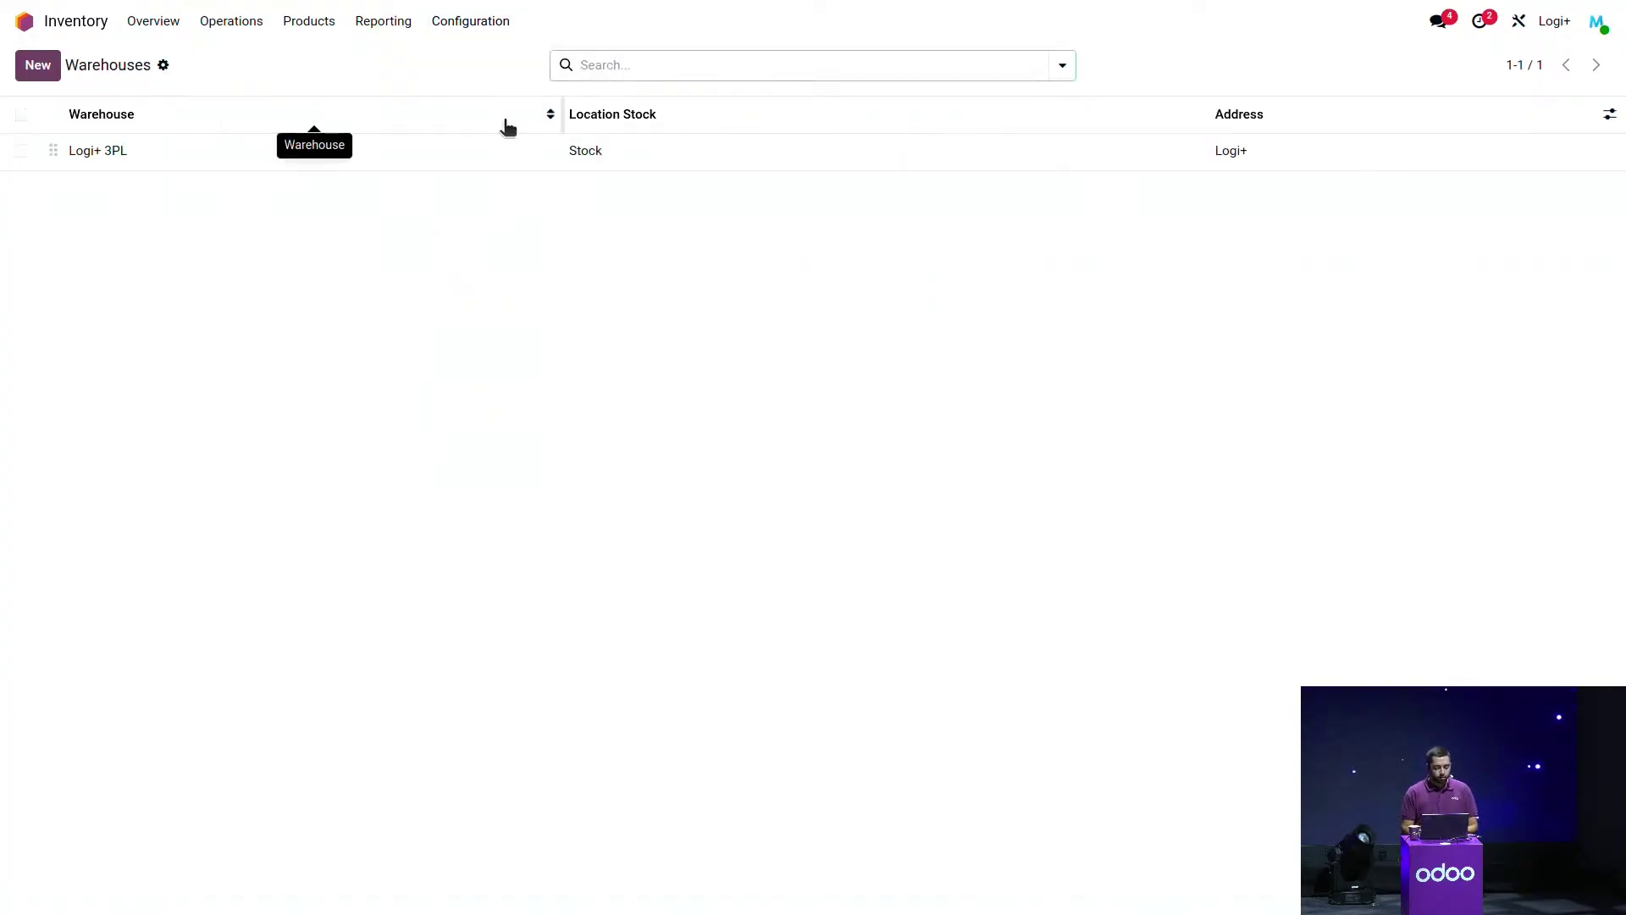
click(446, 150)
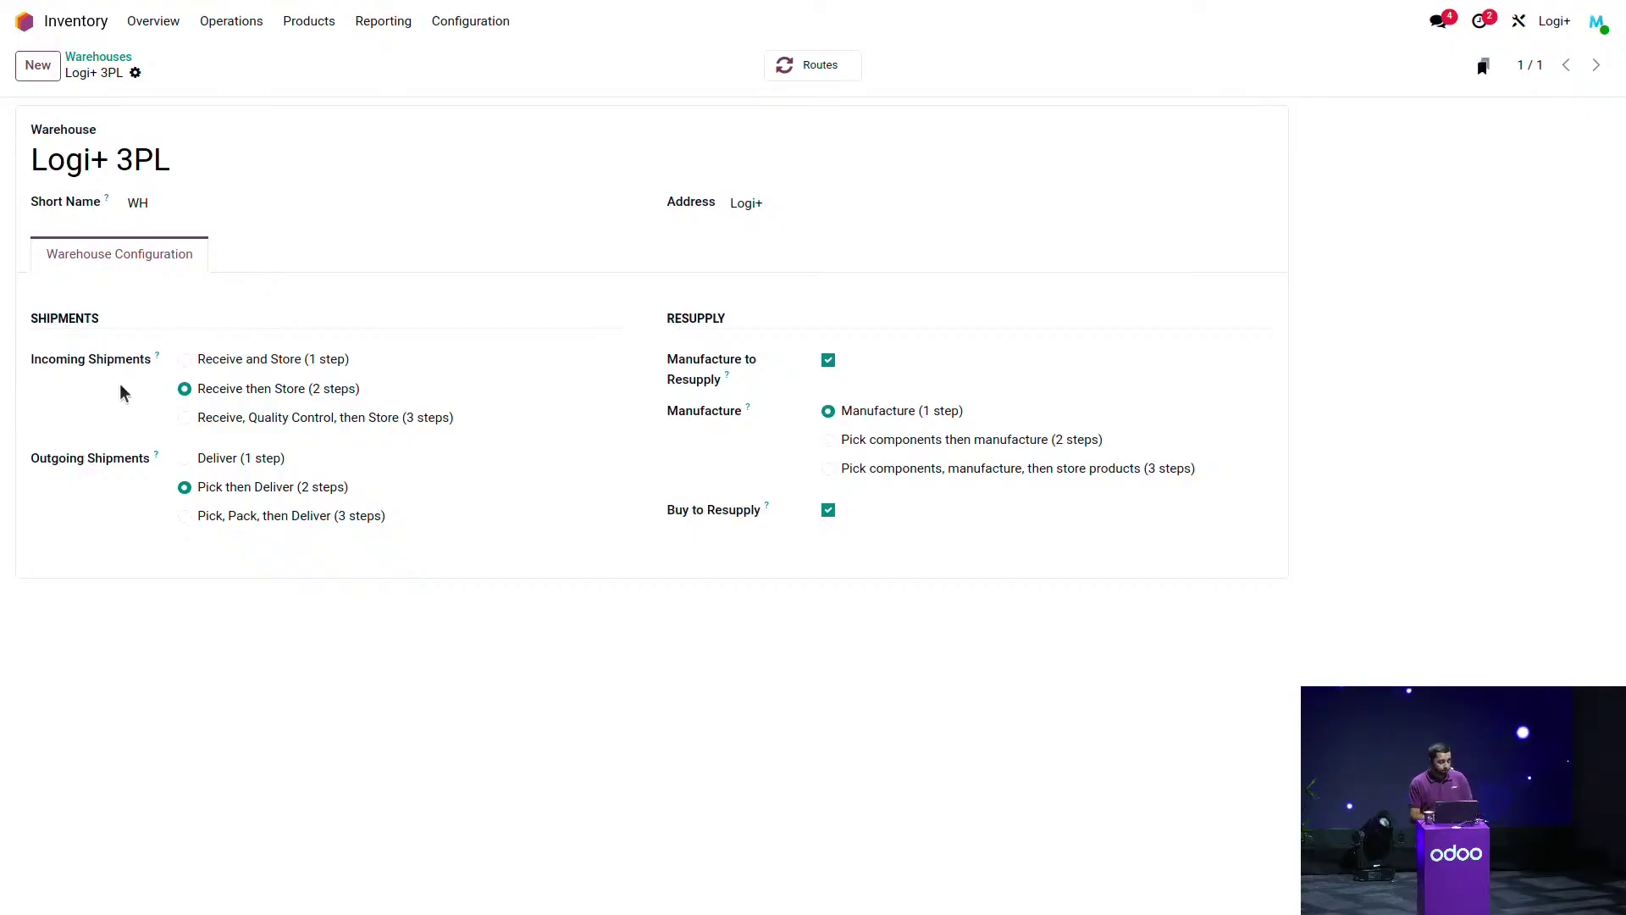
List the warehouse locations, expand the Cat 1: Ground group and view location Stock/A01/R03/S01.
click(455, 23)
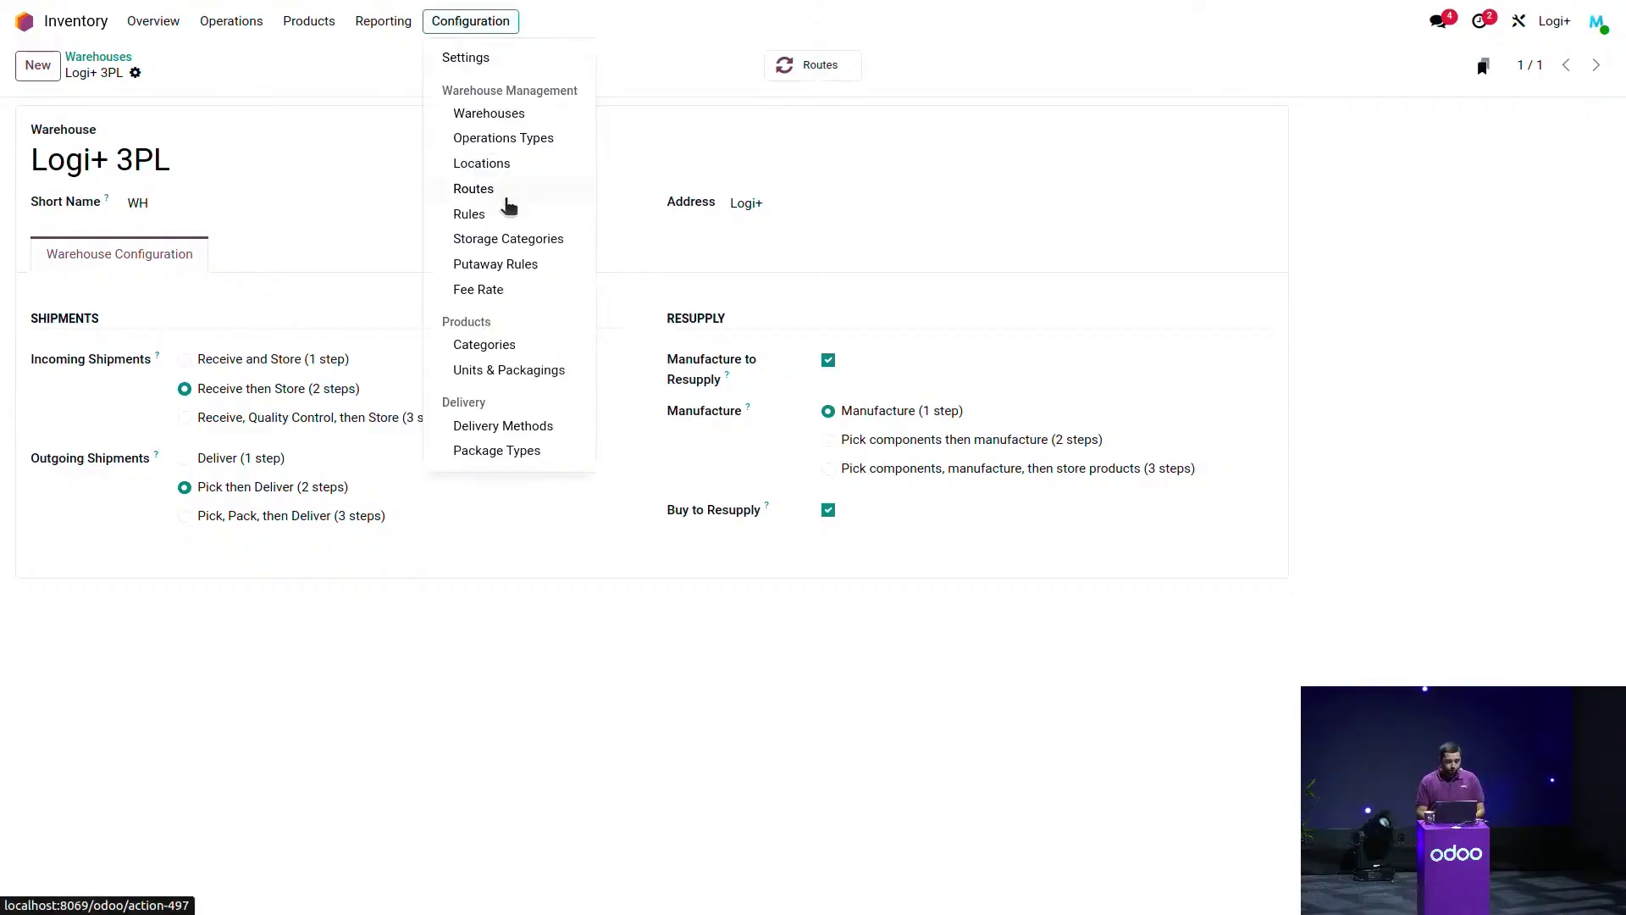
click(504, 168)
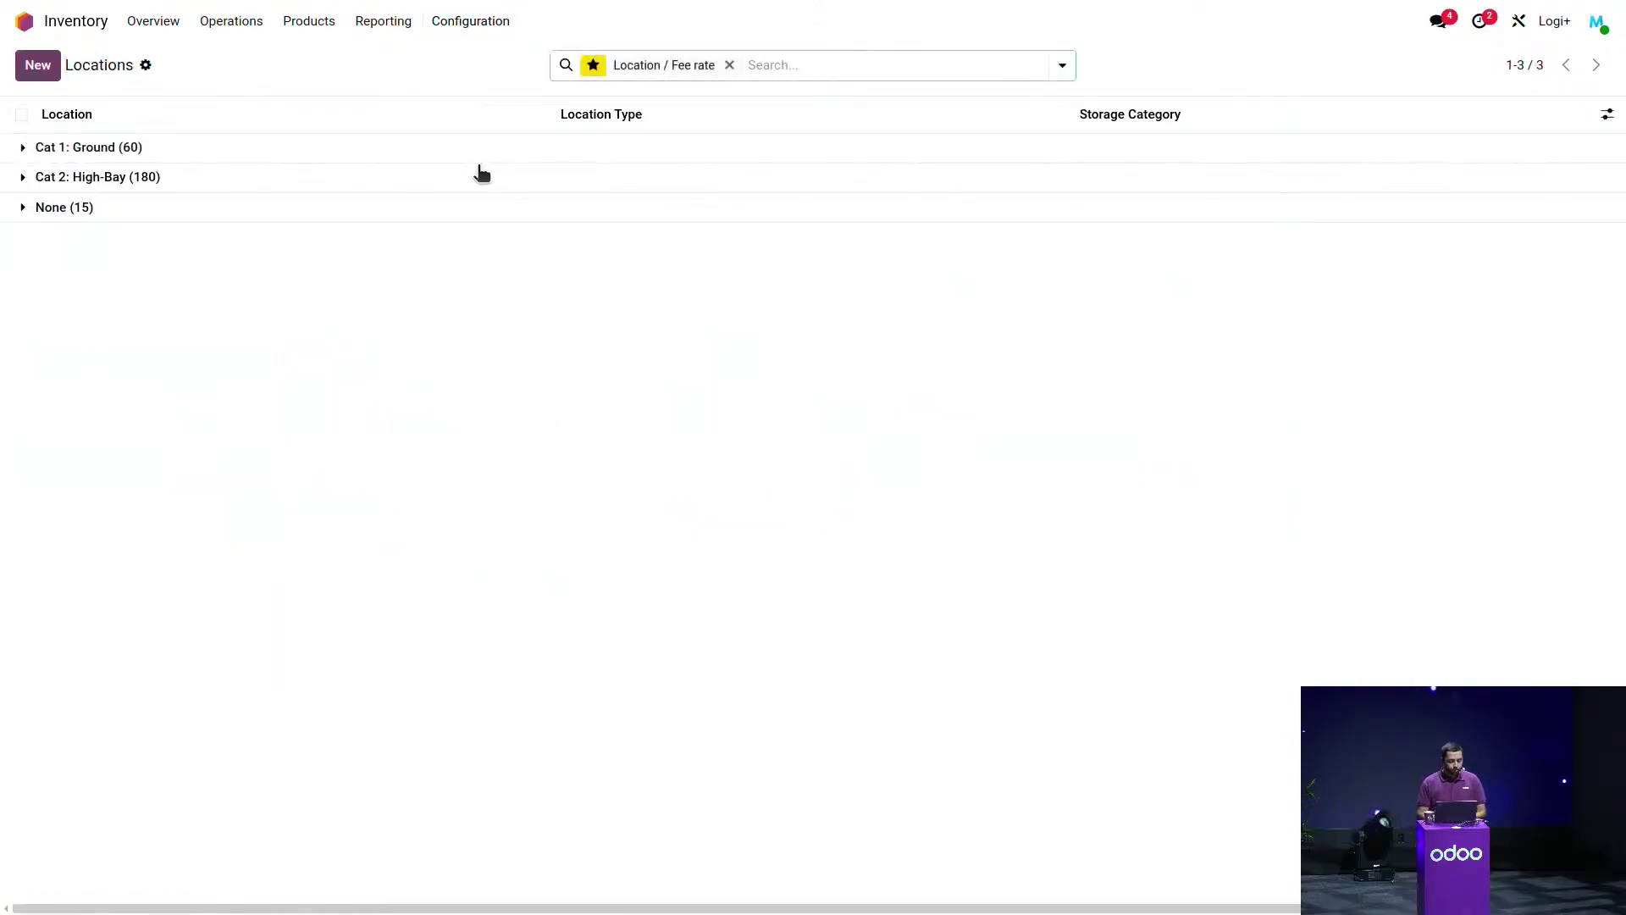
click(247, 154)
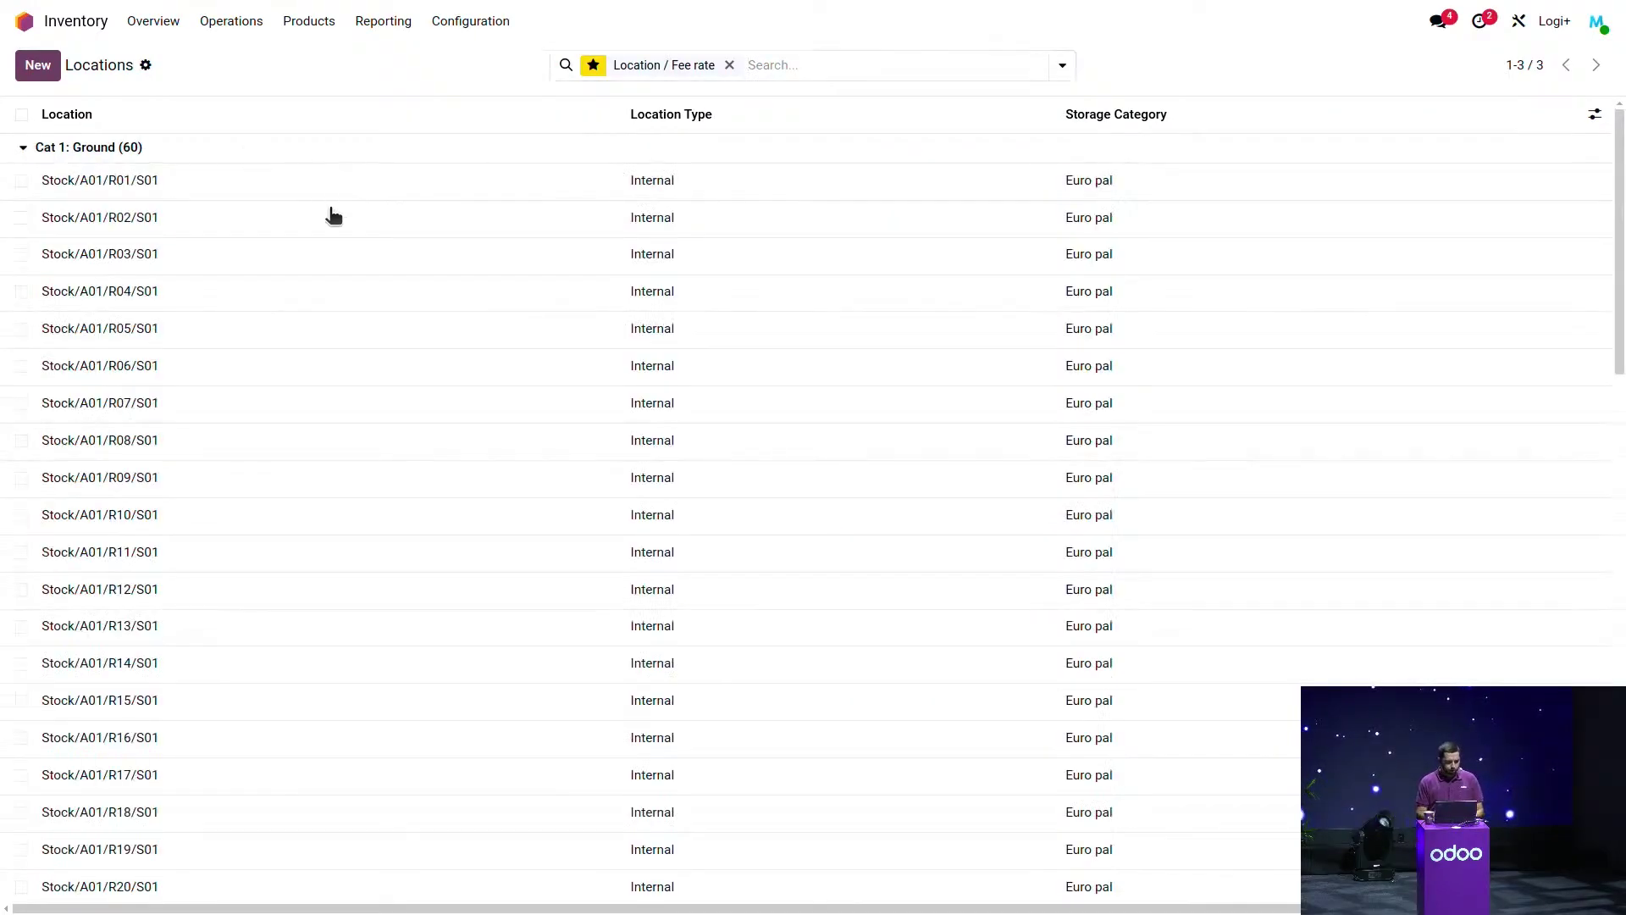
click(330, 269)
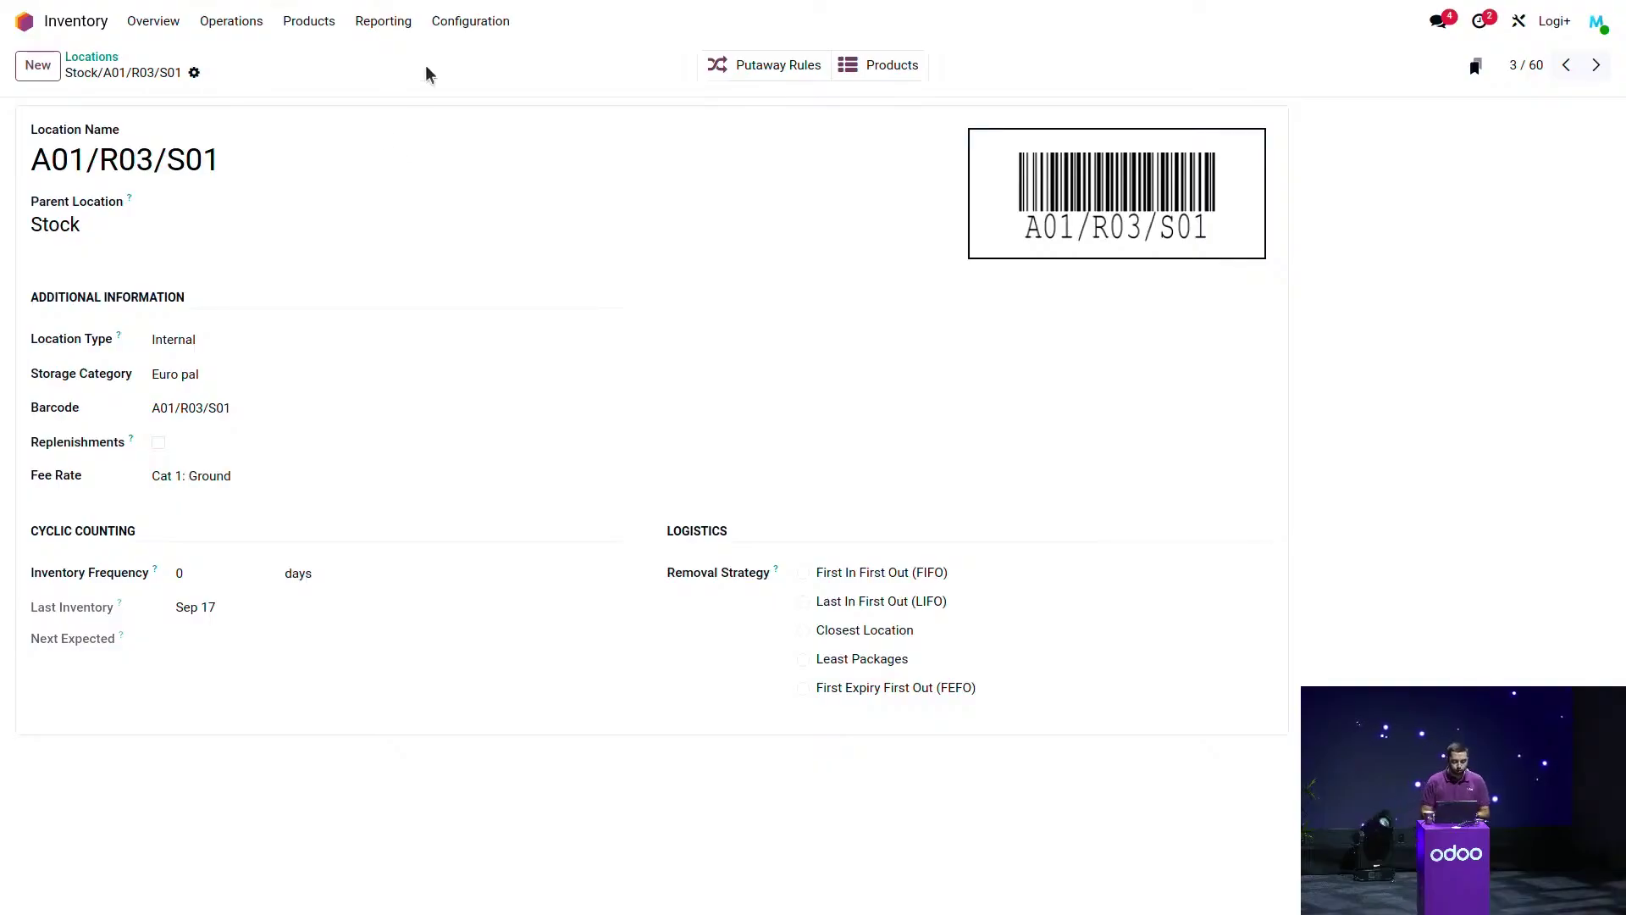
View the list of fee rates configured for the warehouse locations.
click(471, 21)
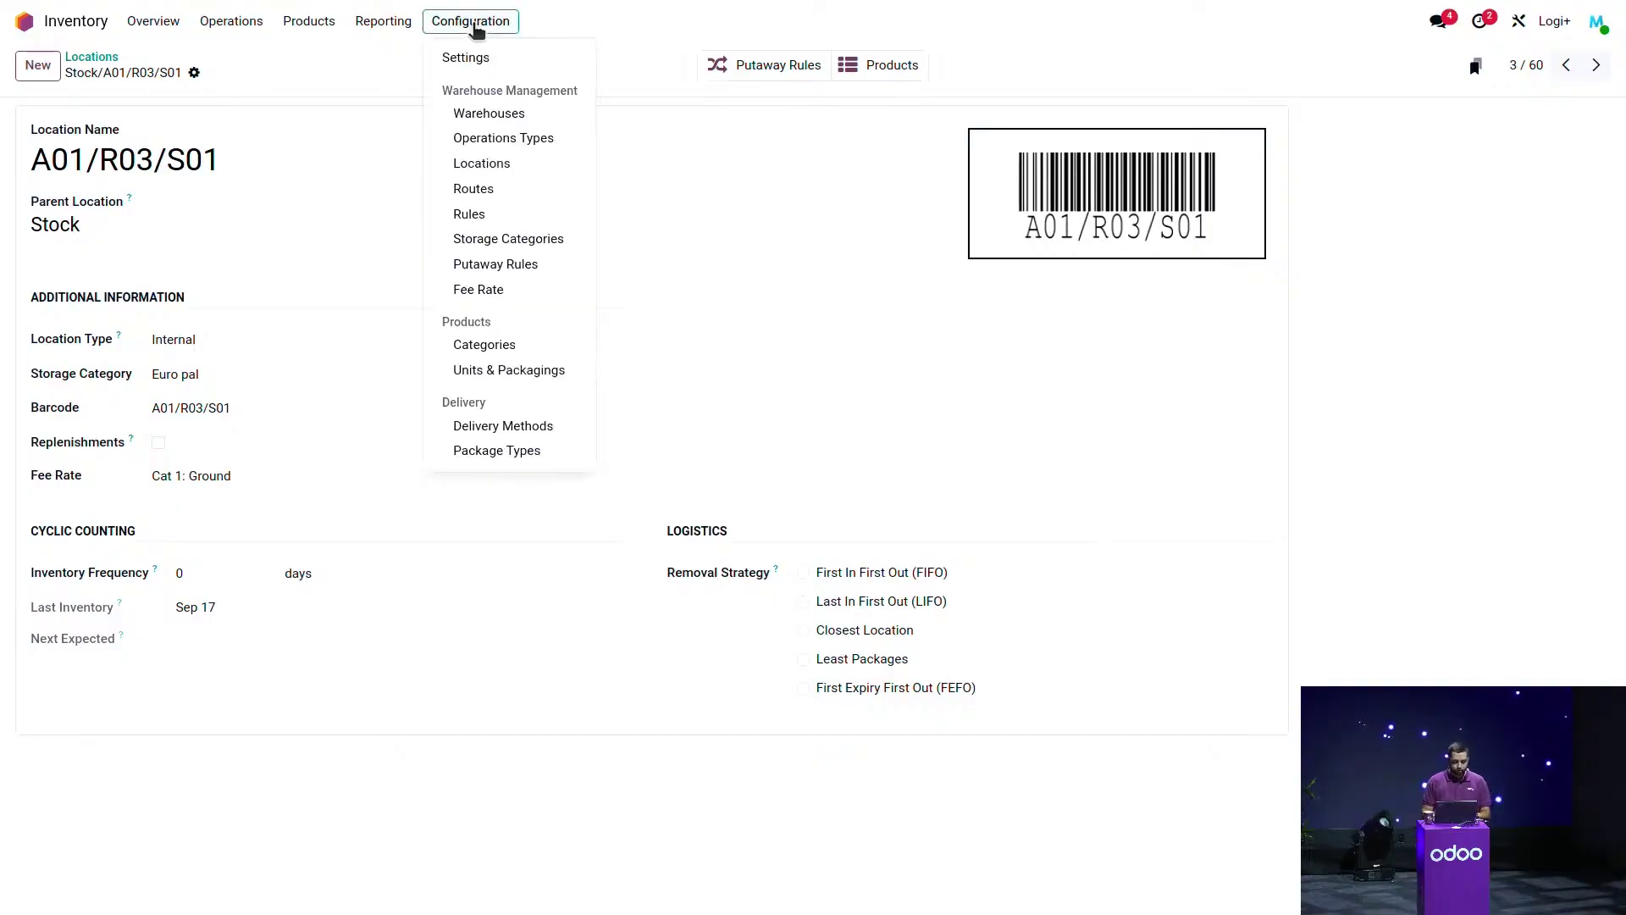
click(495, 290)
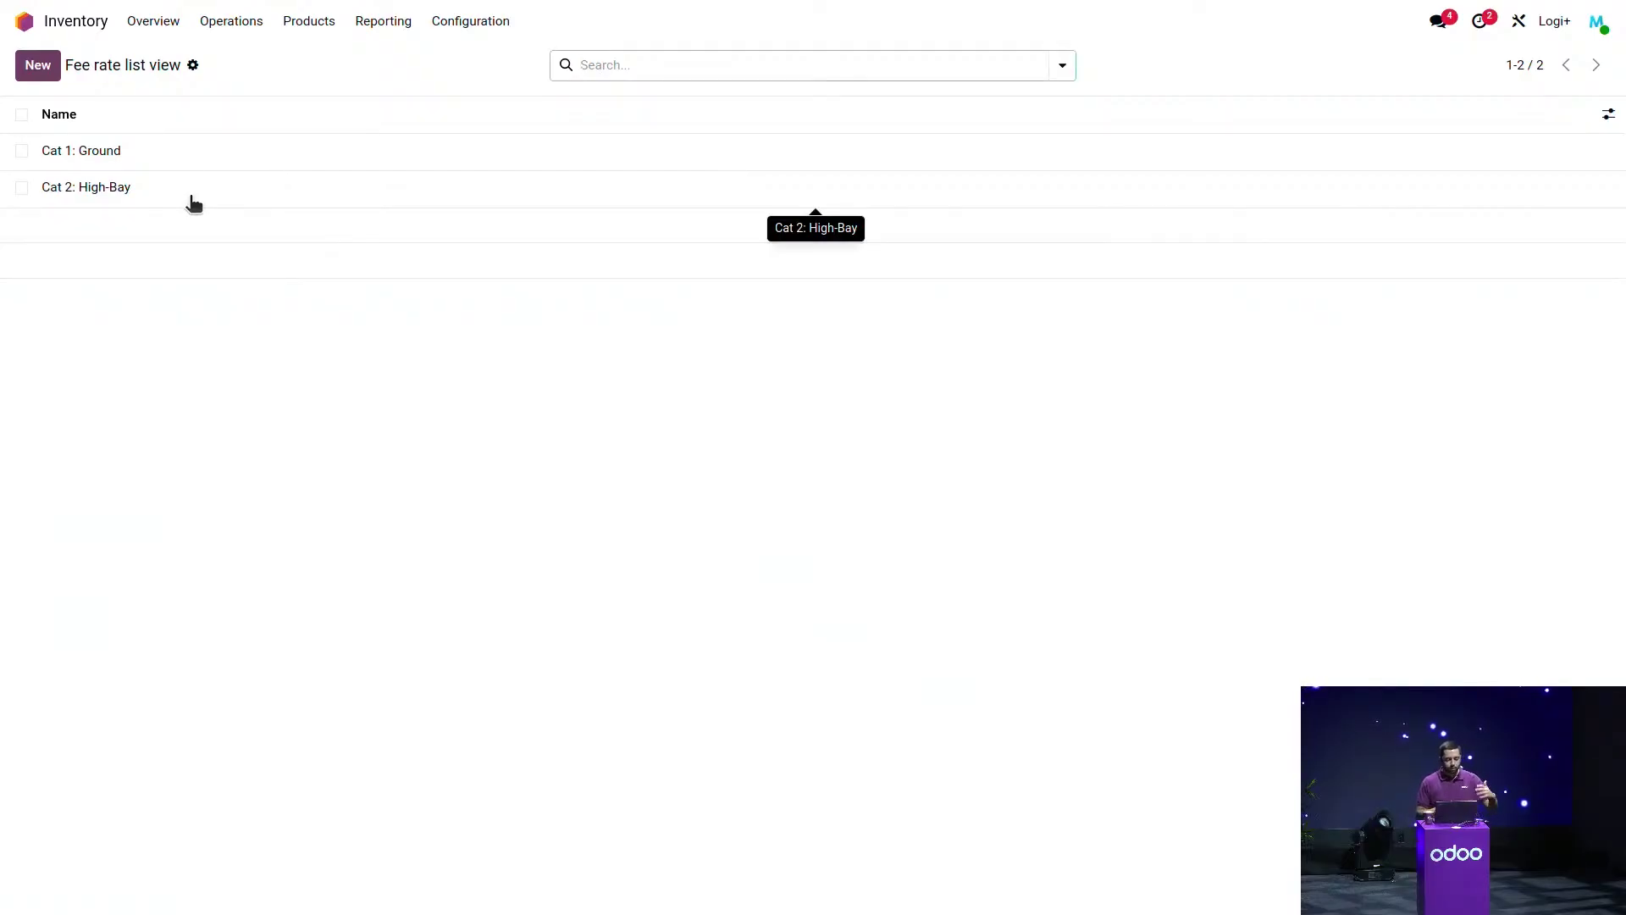
click(492, 27)
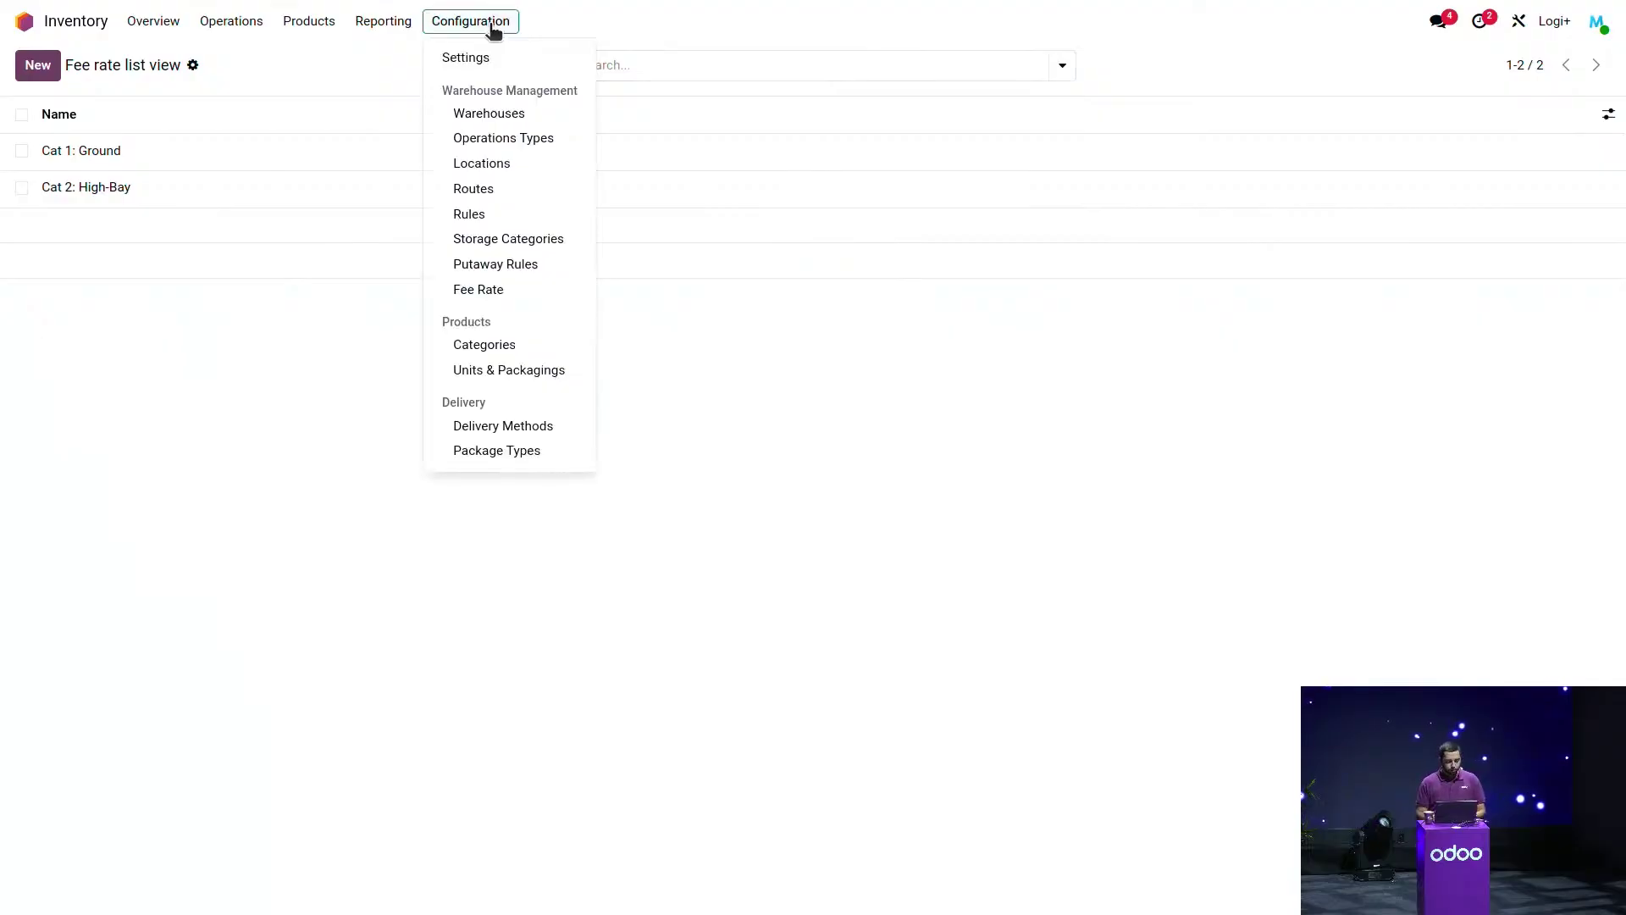
Open Pantino's sales order from today's activities and read the storage request and packing instructions in its message history.
click(69, 28)
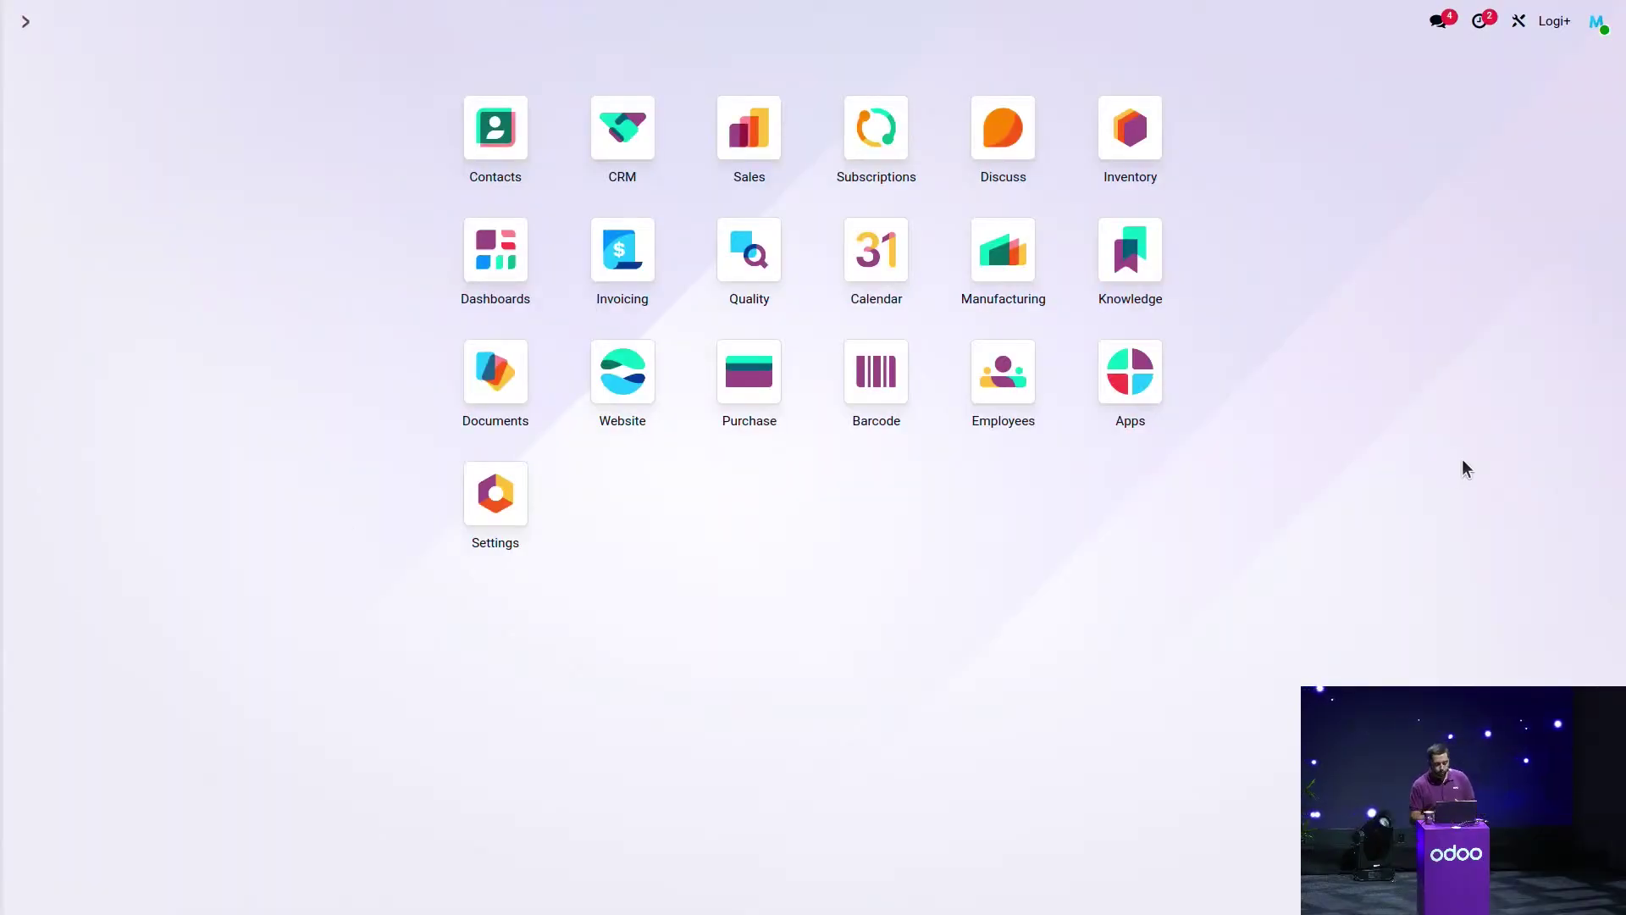
click(1484, 25)
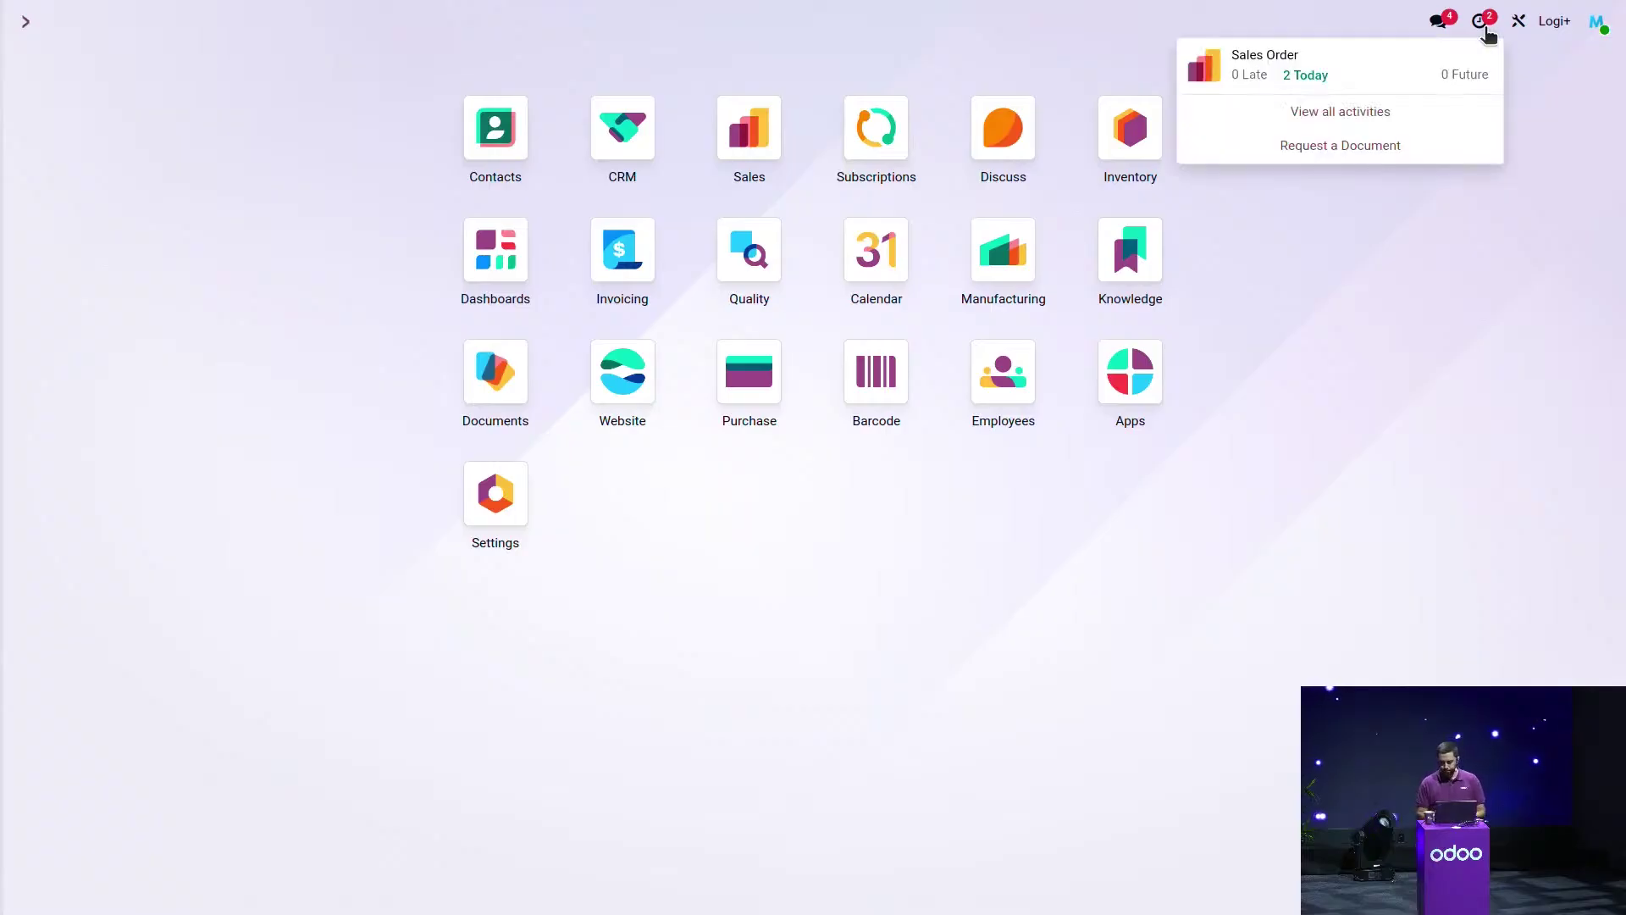
click(1308, 76)
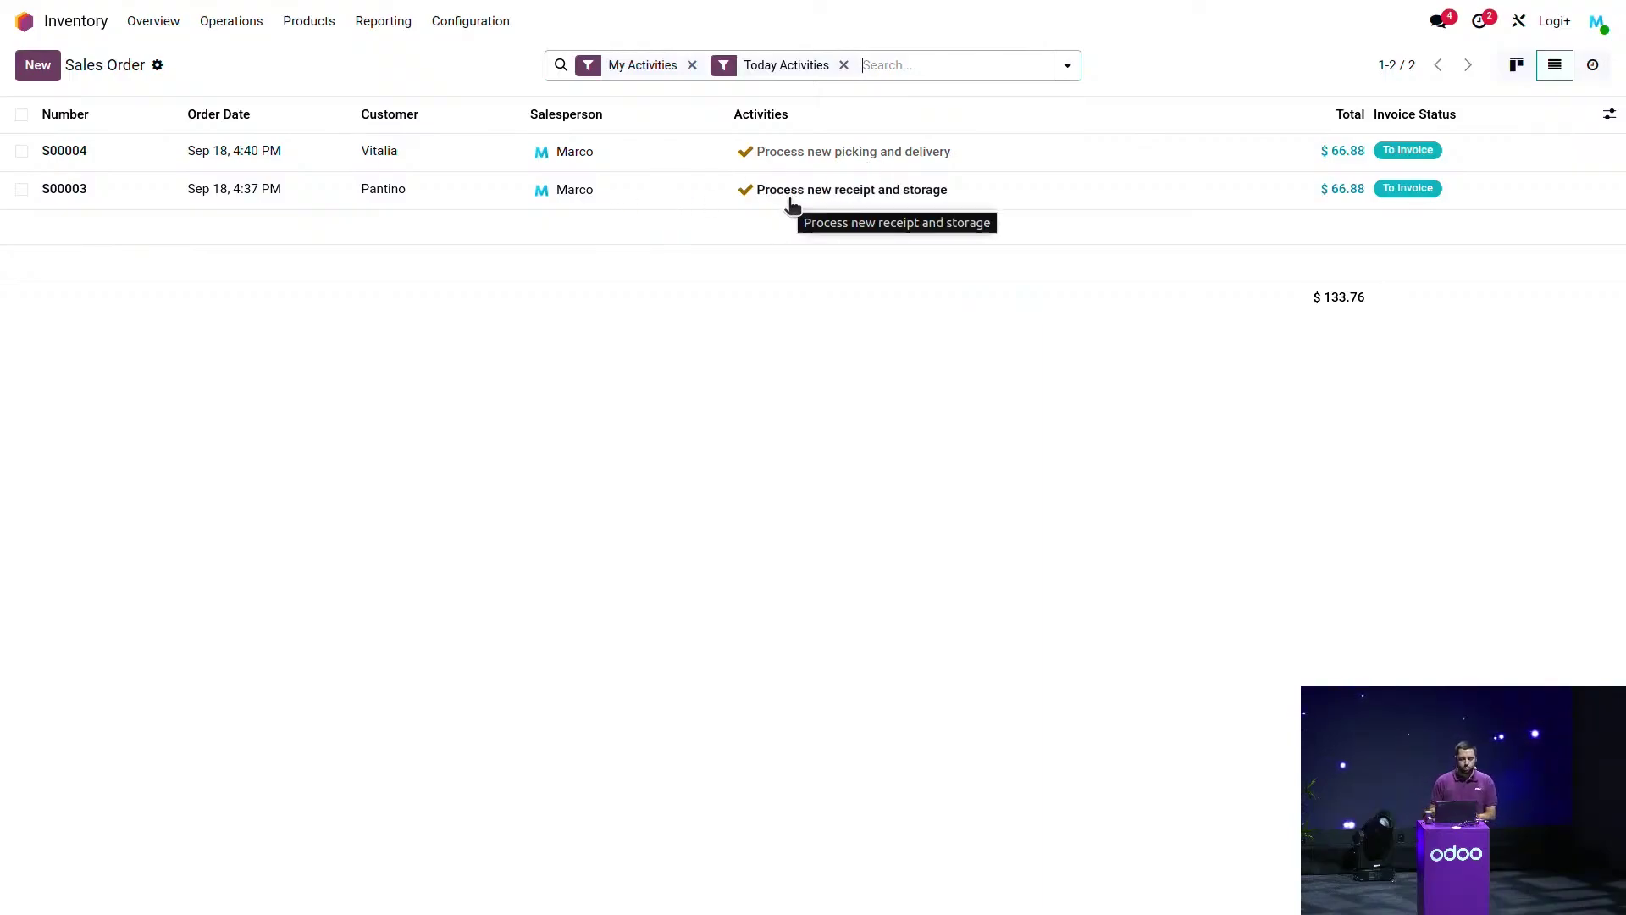
click(650, 190)
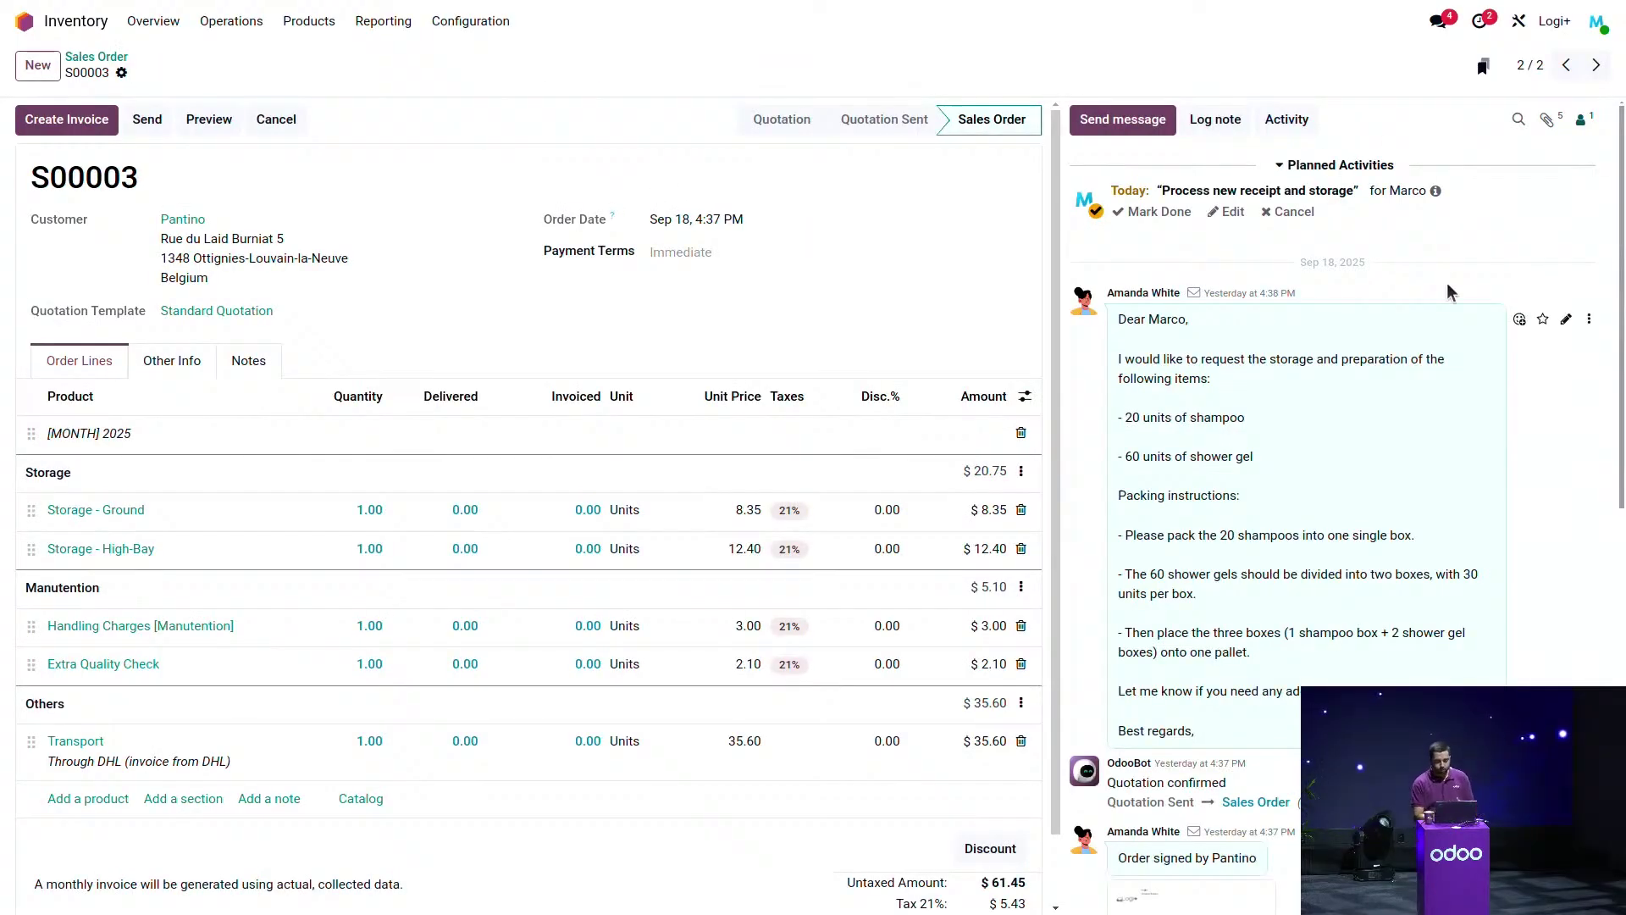
scroll(1410, 495, down, 7)
scroll(1411, 502, down, 3)
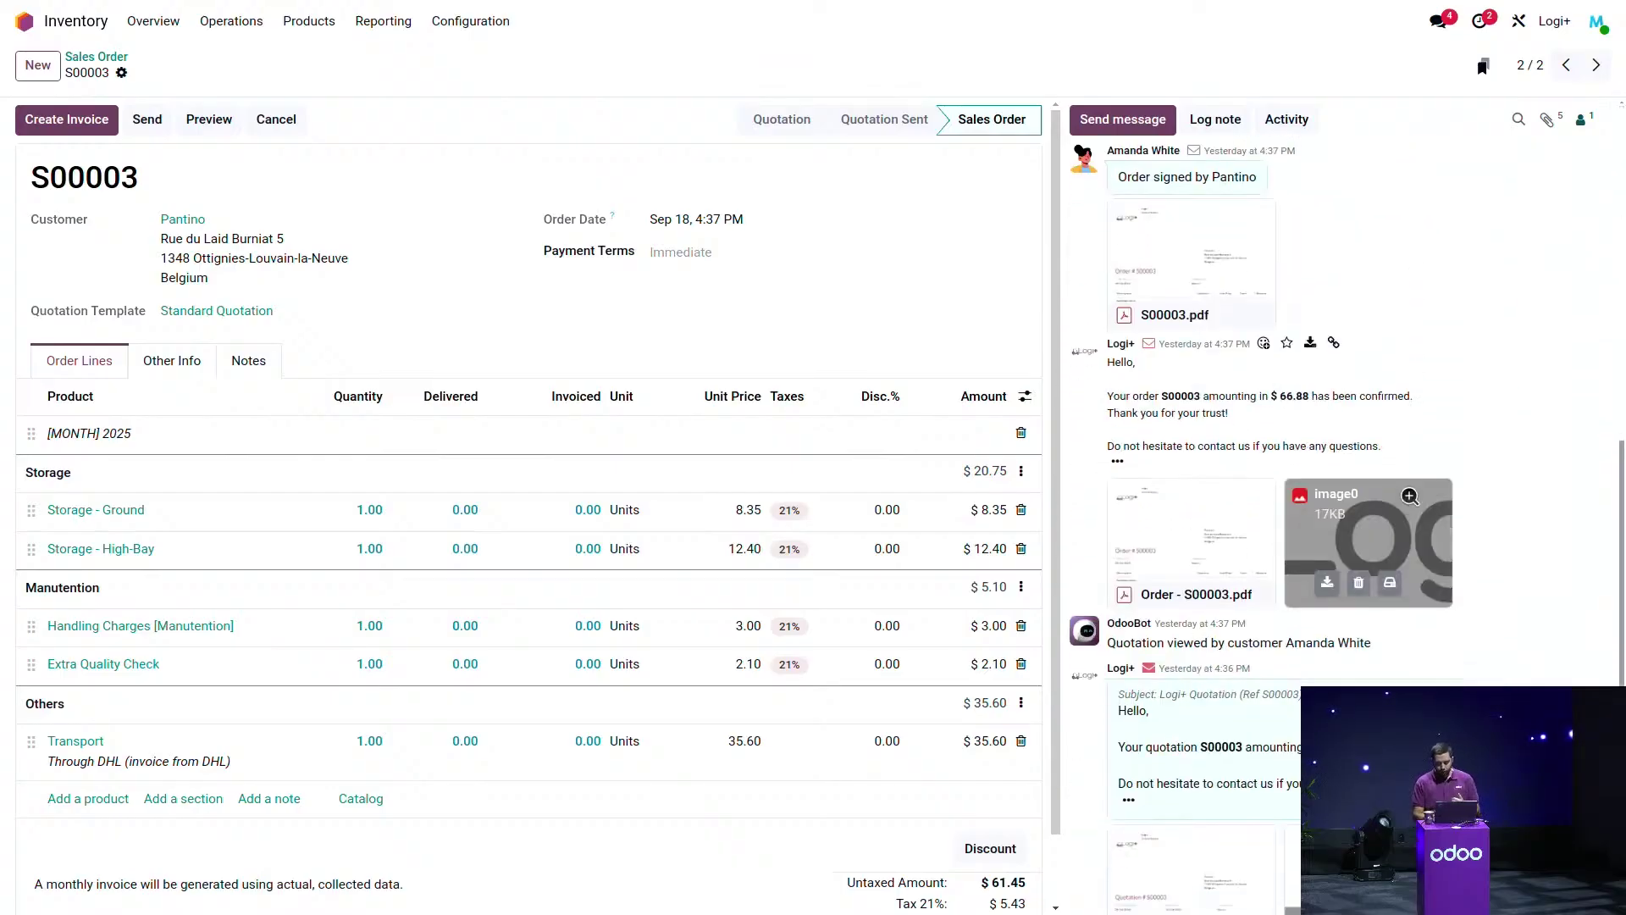
scroll(1410, 495, up, 5)
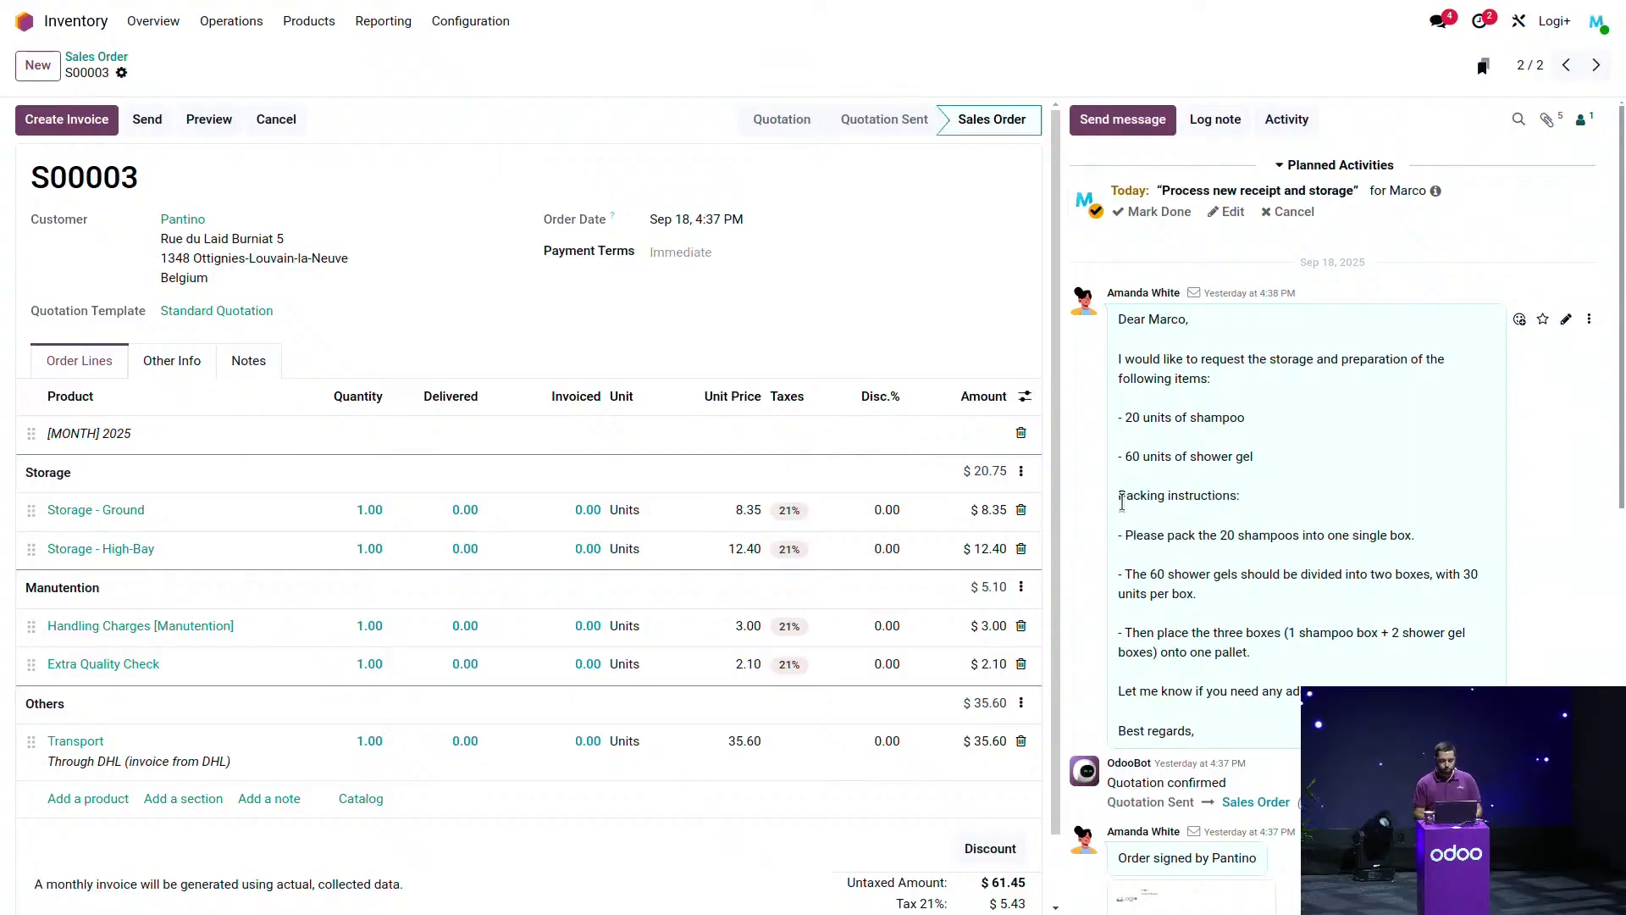
Create a new receipt in Inventory and set Pantino as the contact it is received from.
click(80, 24)
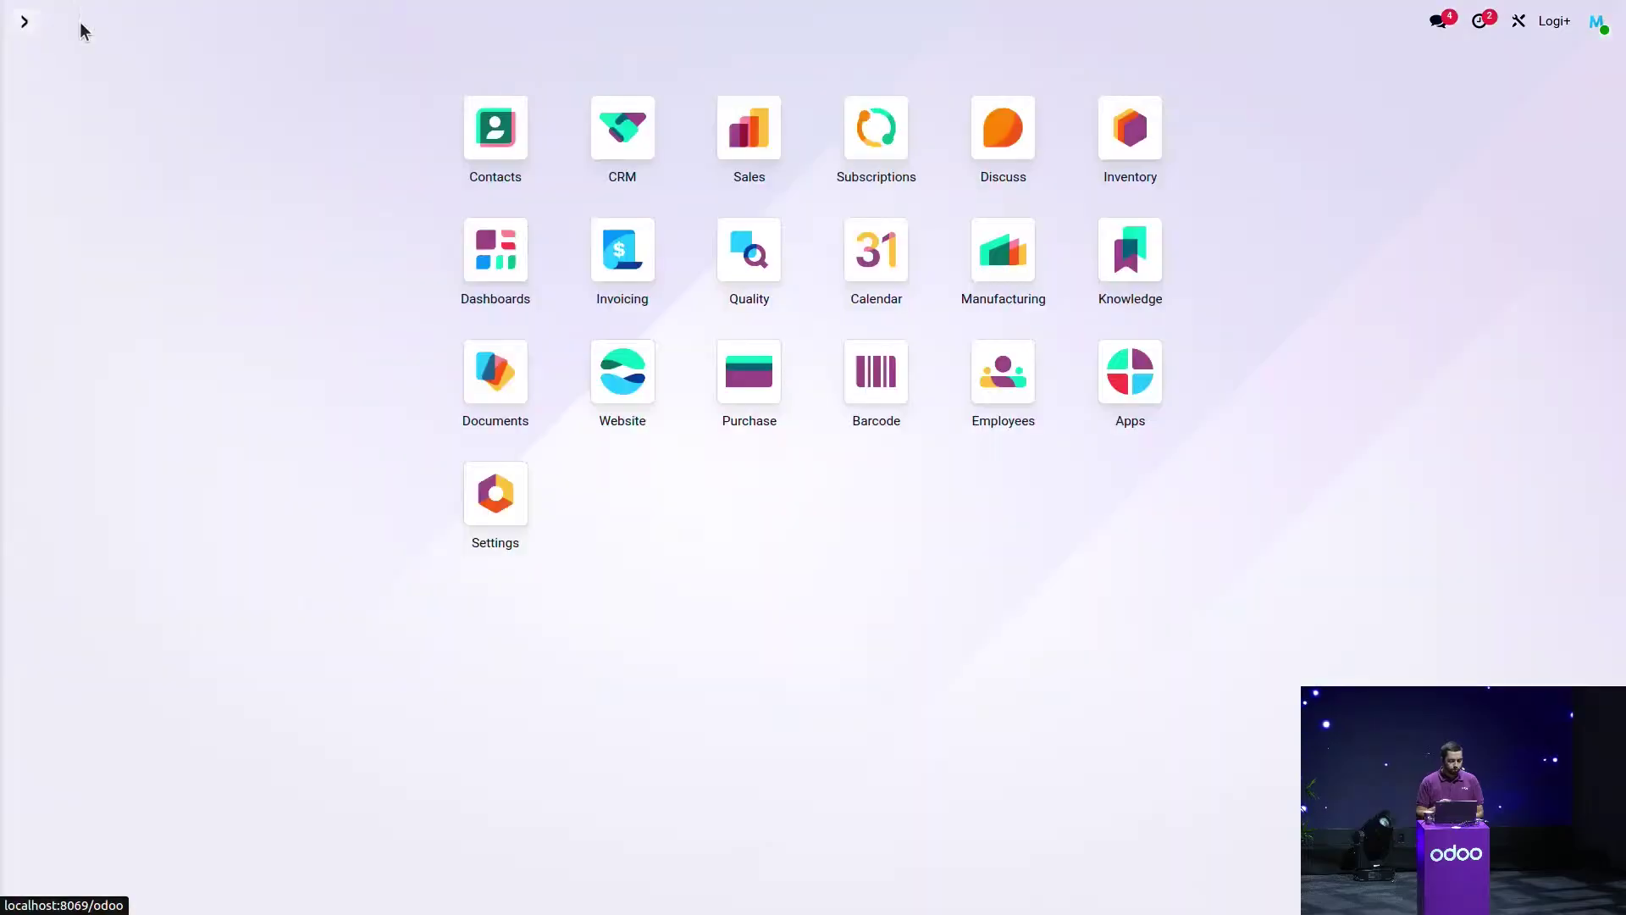
click(1101, 148)
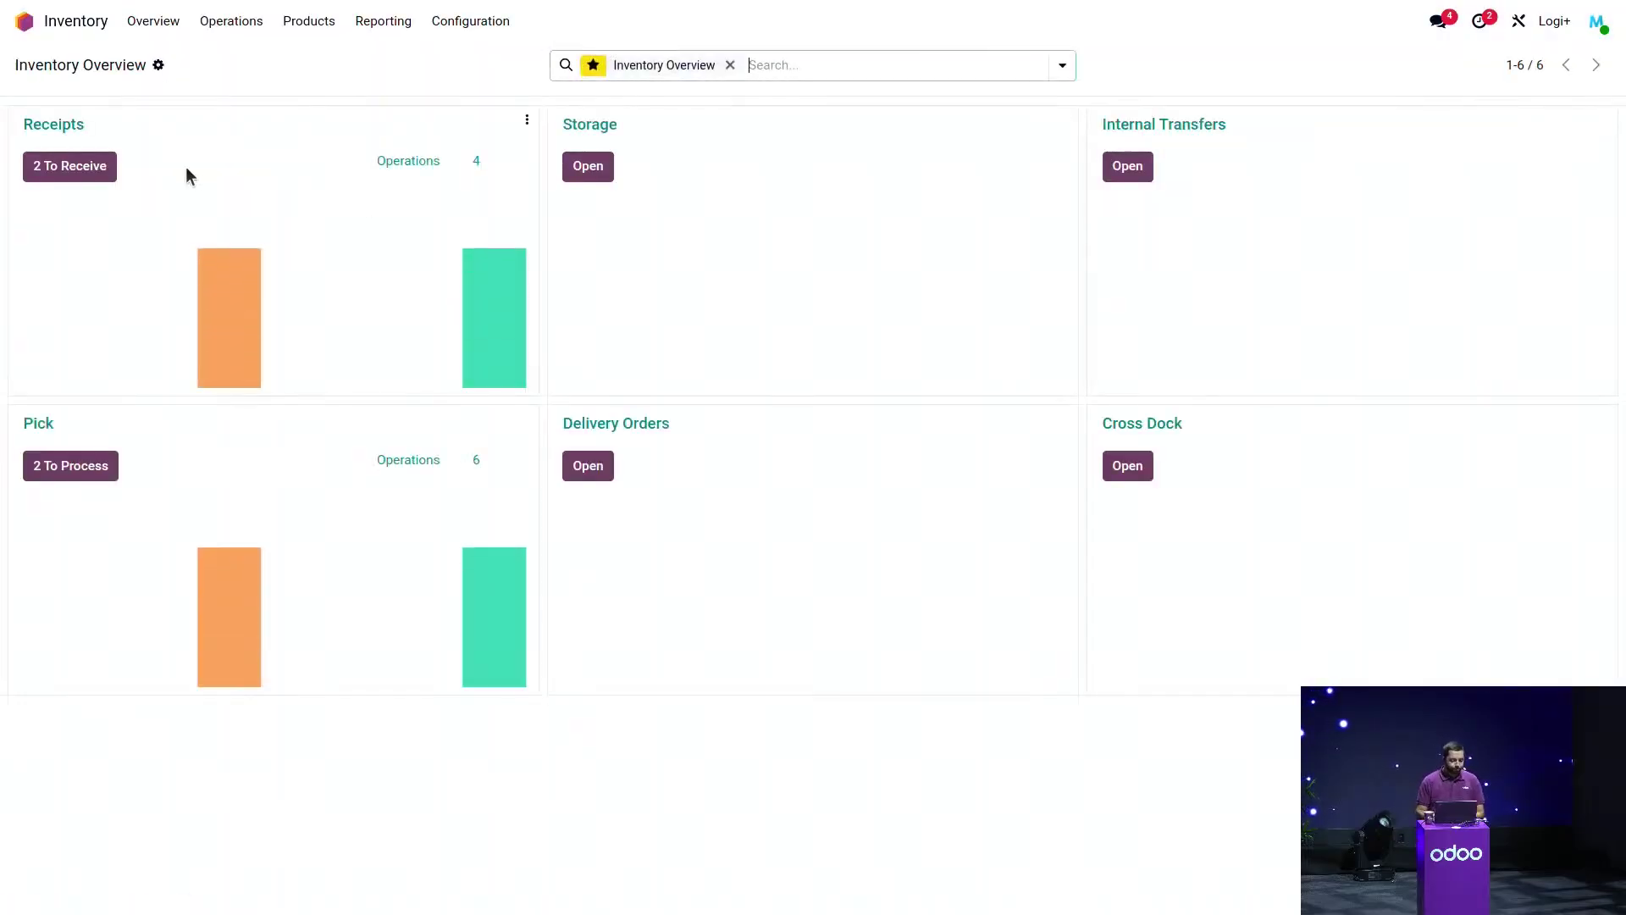
click(55, 124)
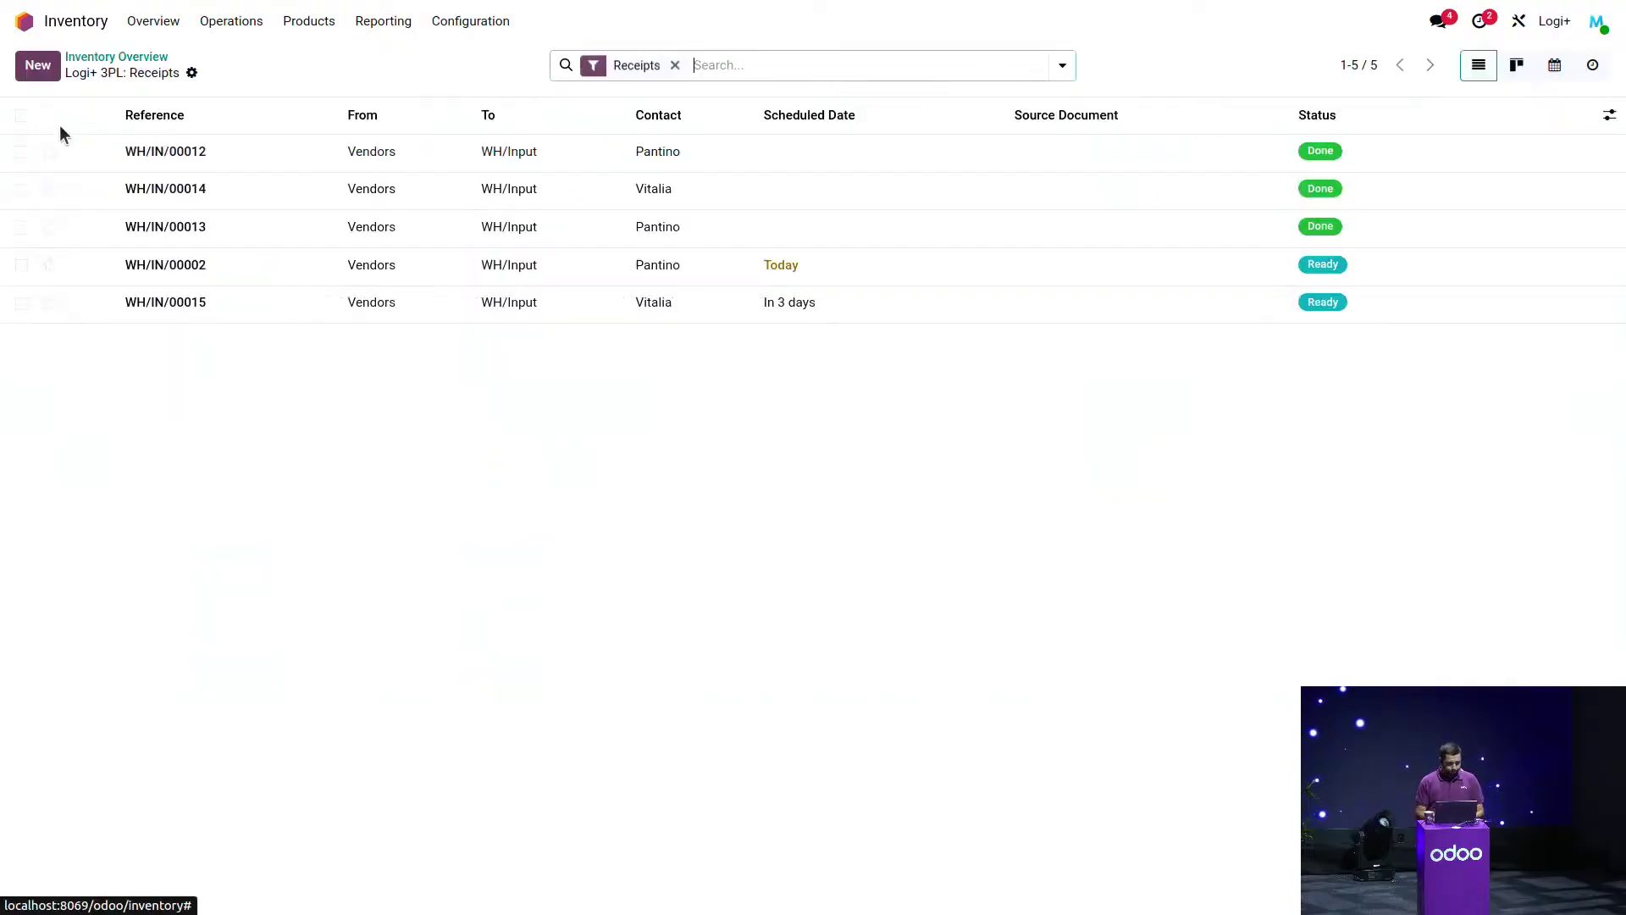
click(39, 68)
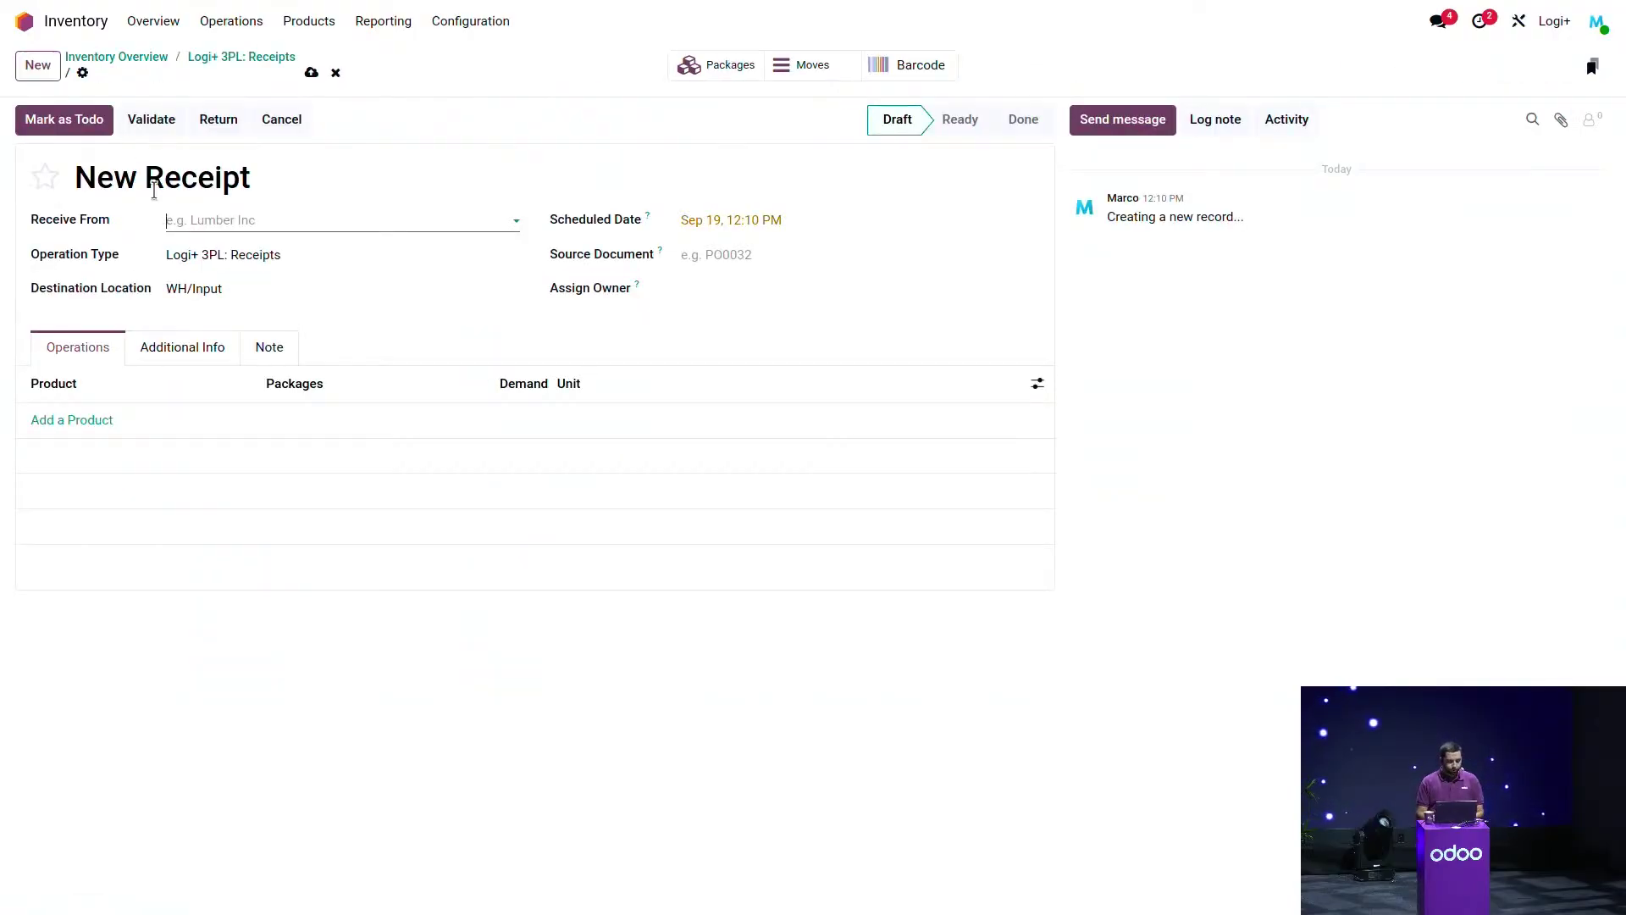
click(232, 219)
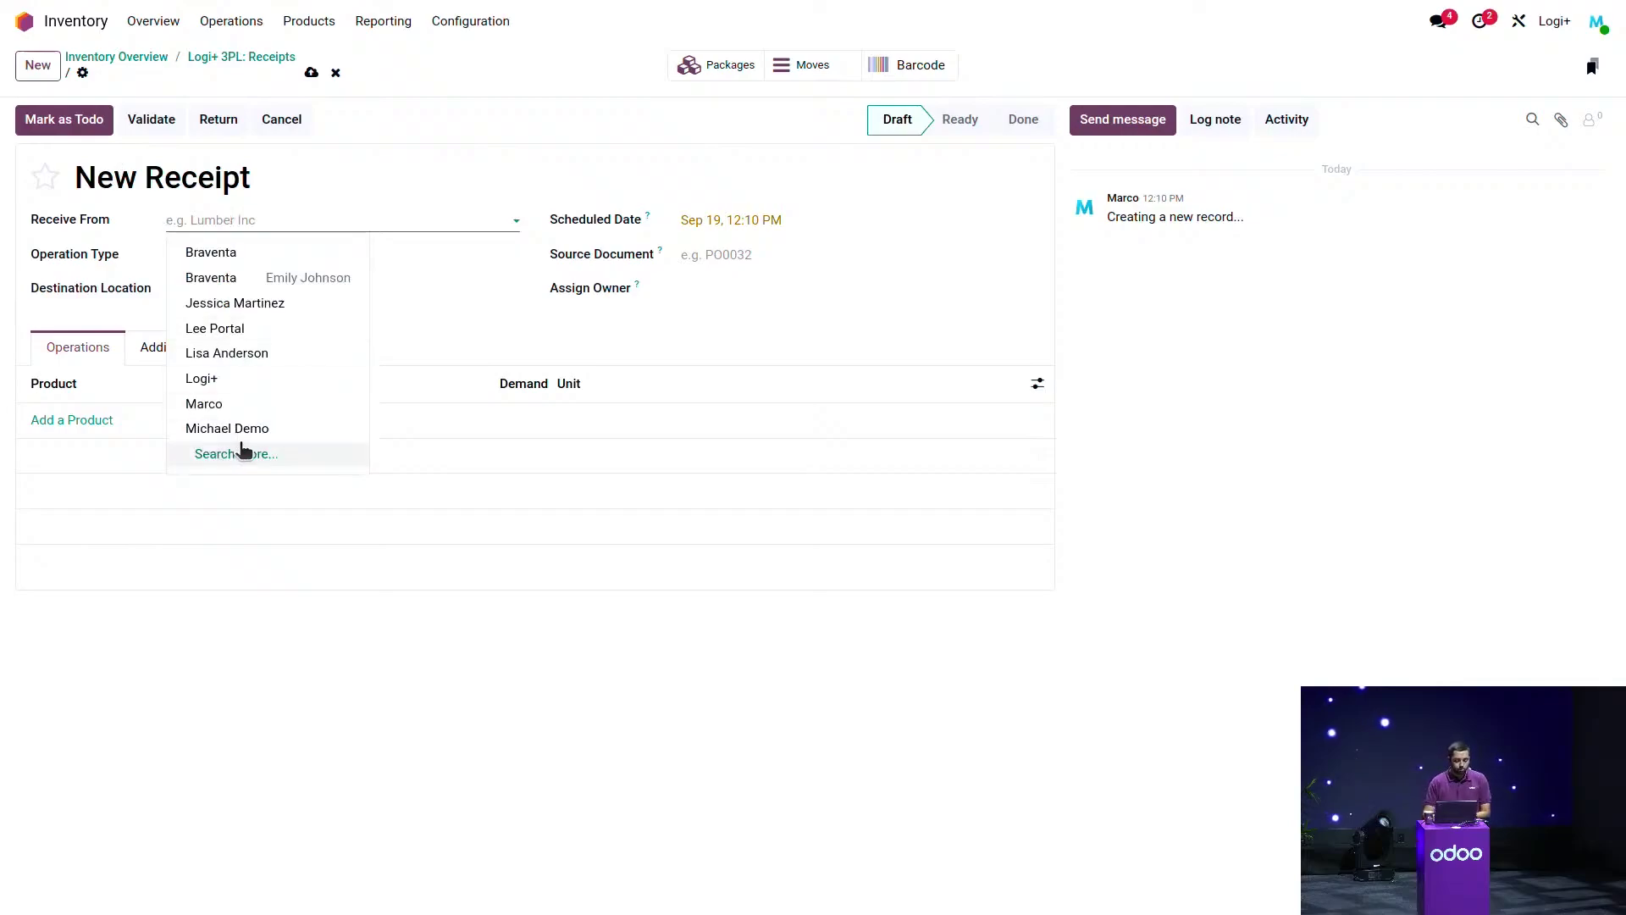
click(238, 453)
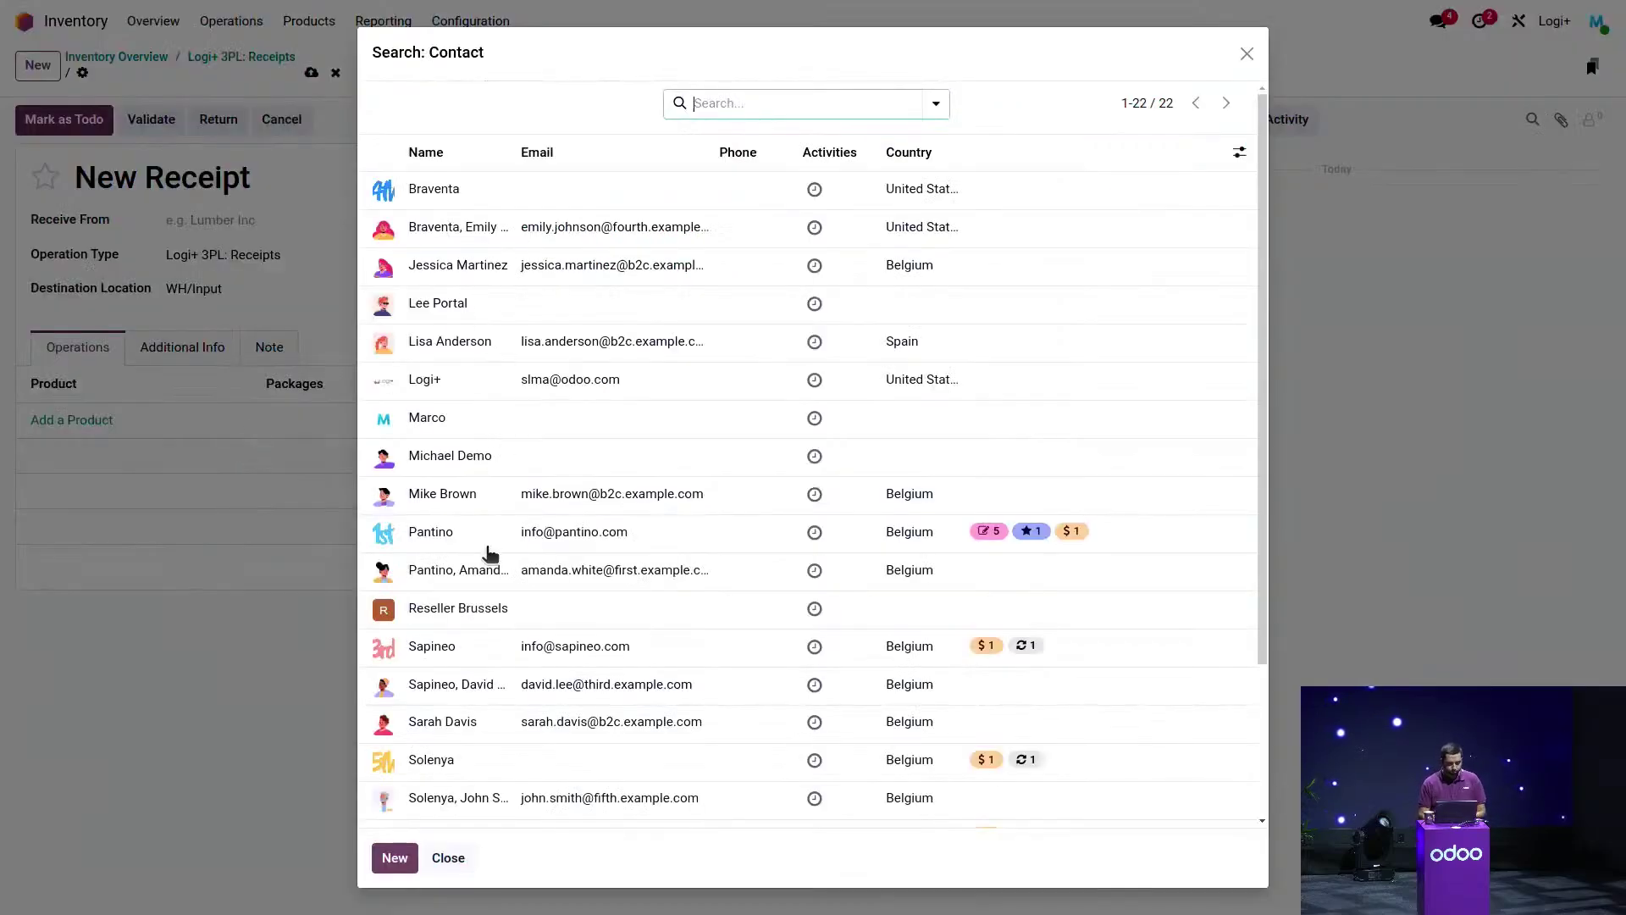
click(485, 542)
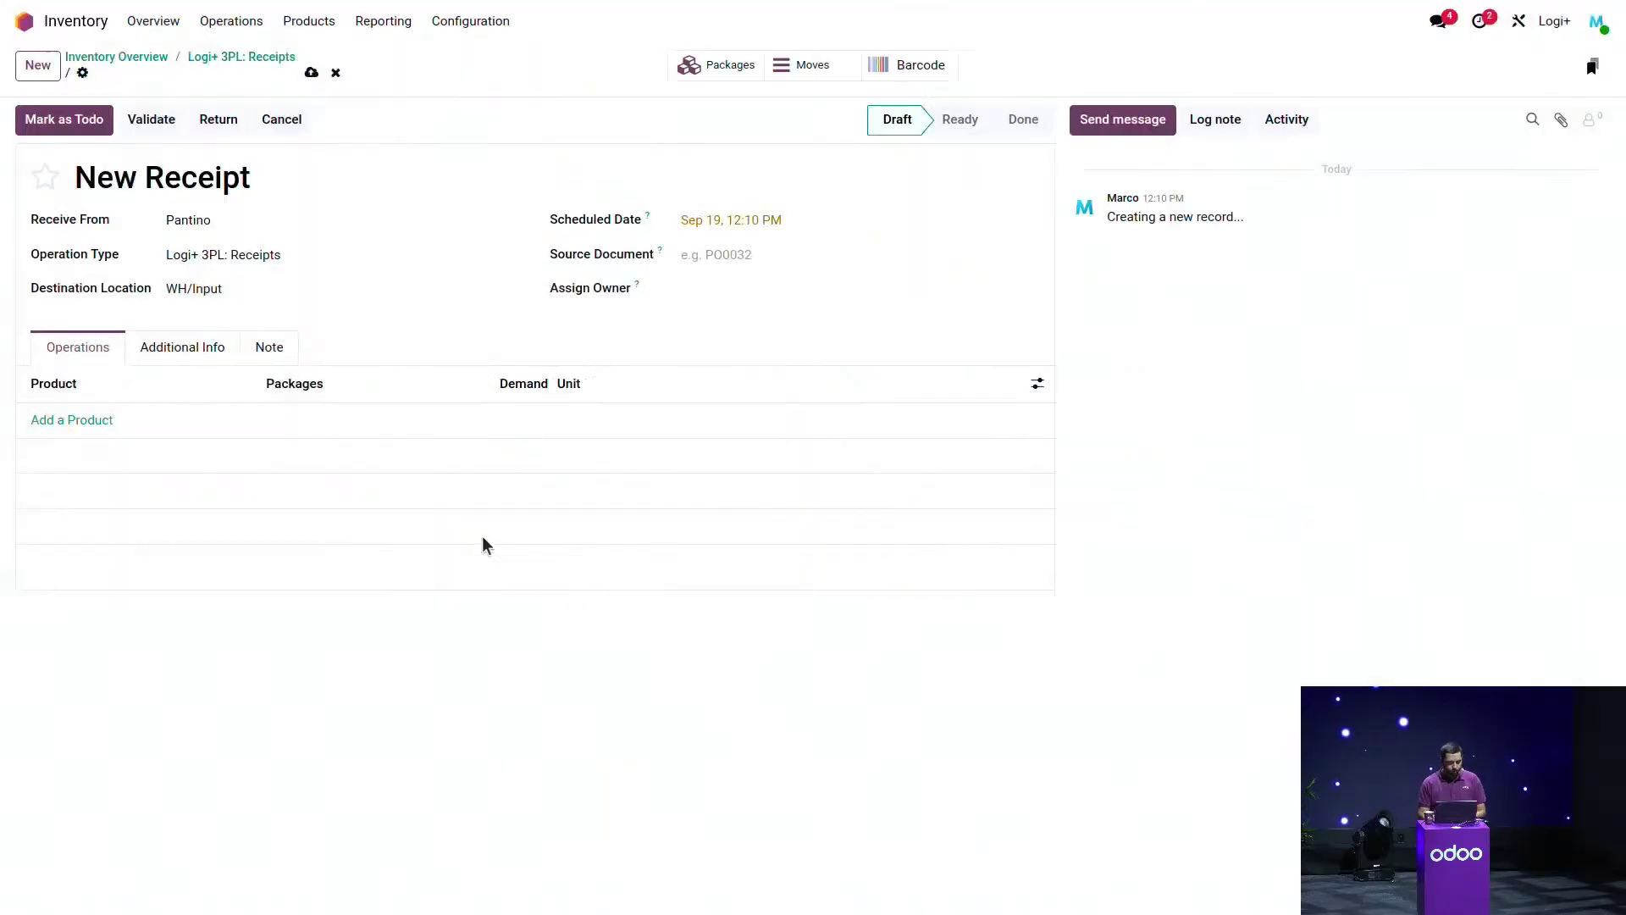
Add Shampoo to the receipt's operations with a demand of 20.
click(85, 420)
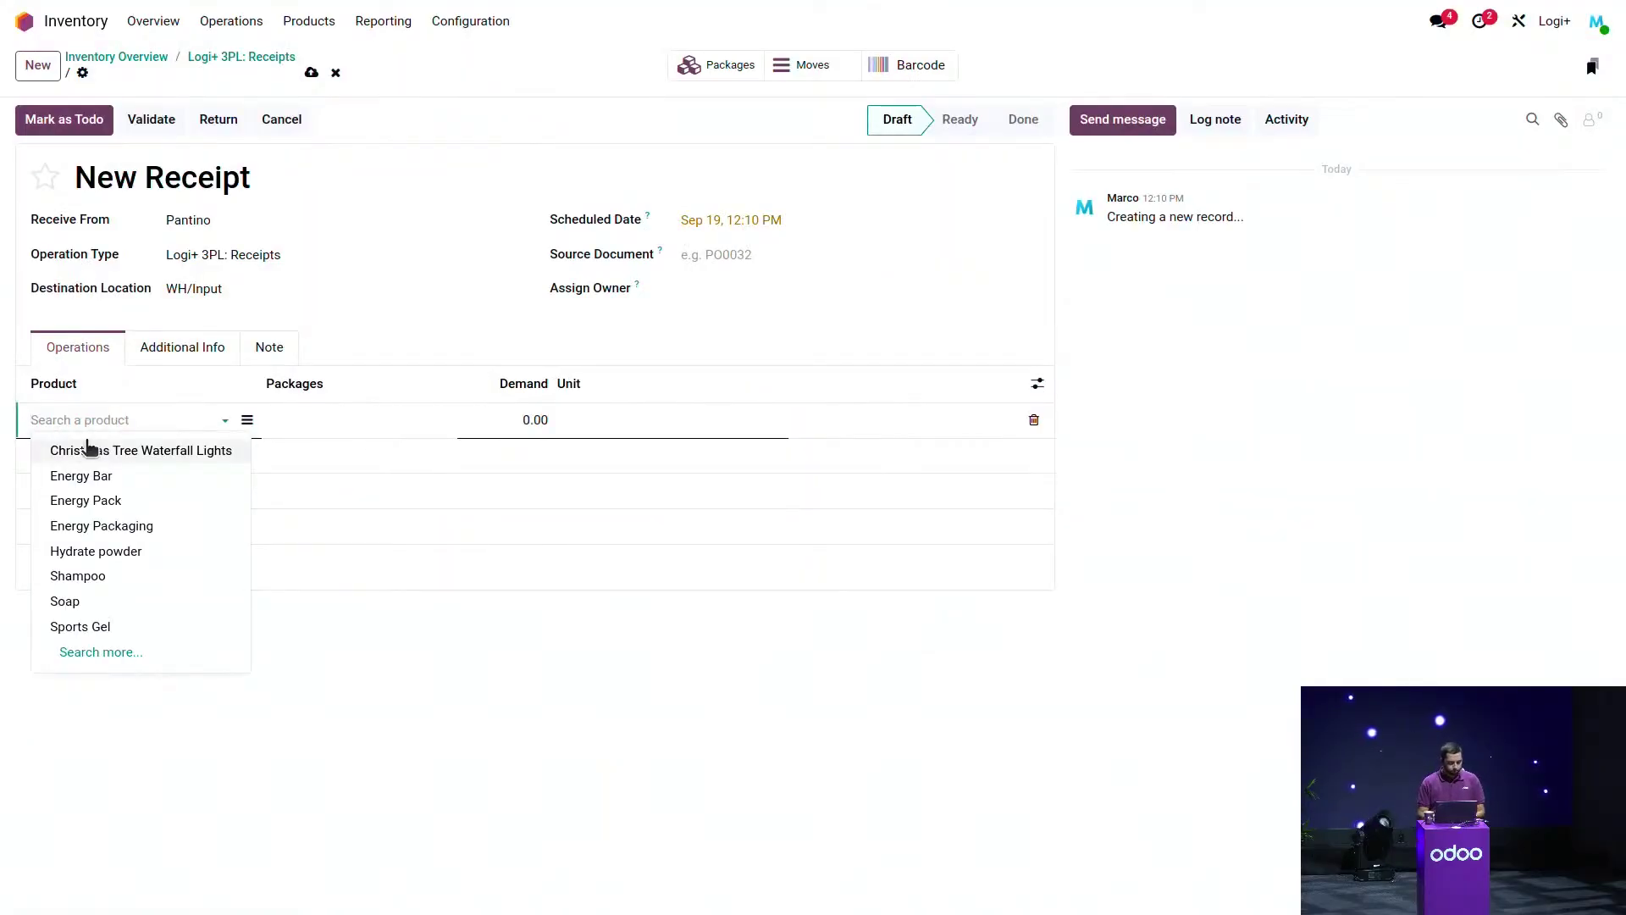
click(95, 578)
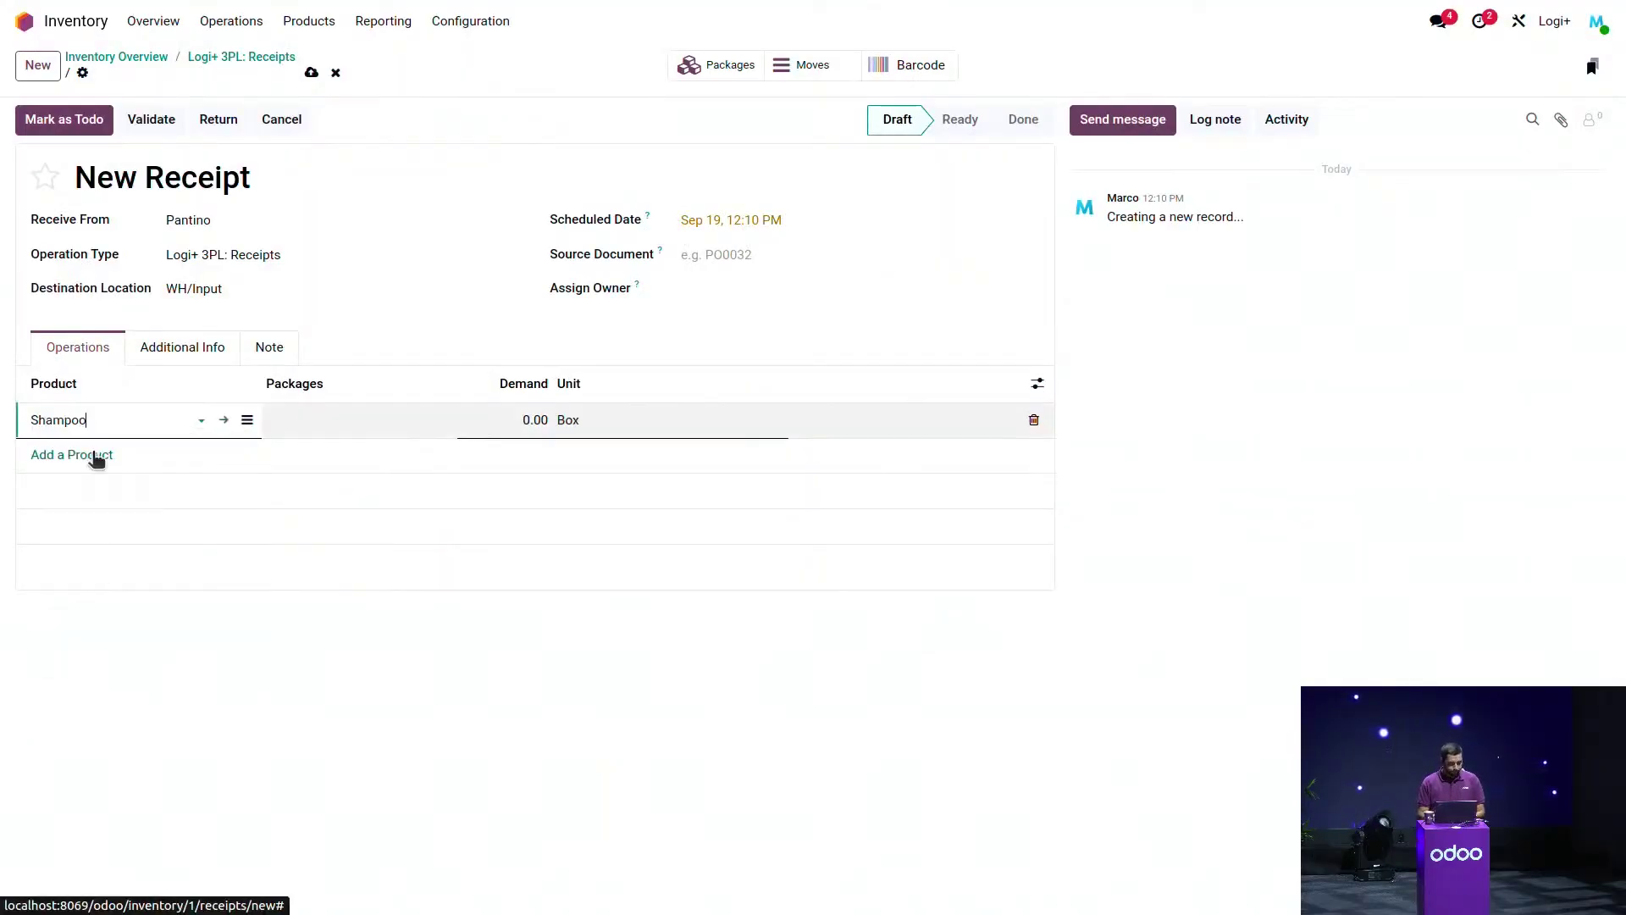
click(536, 416)
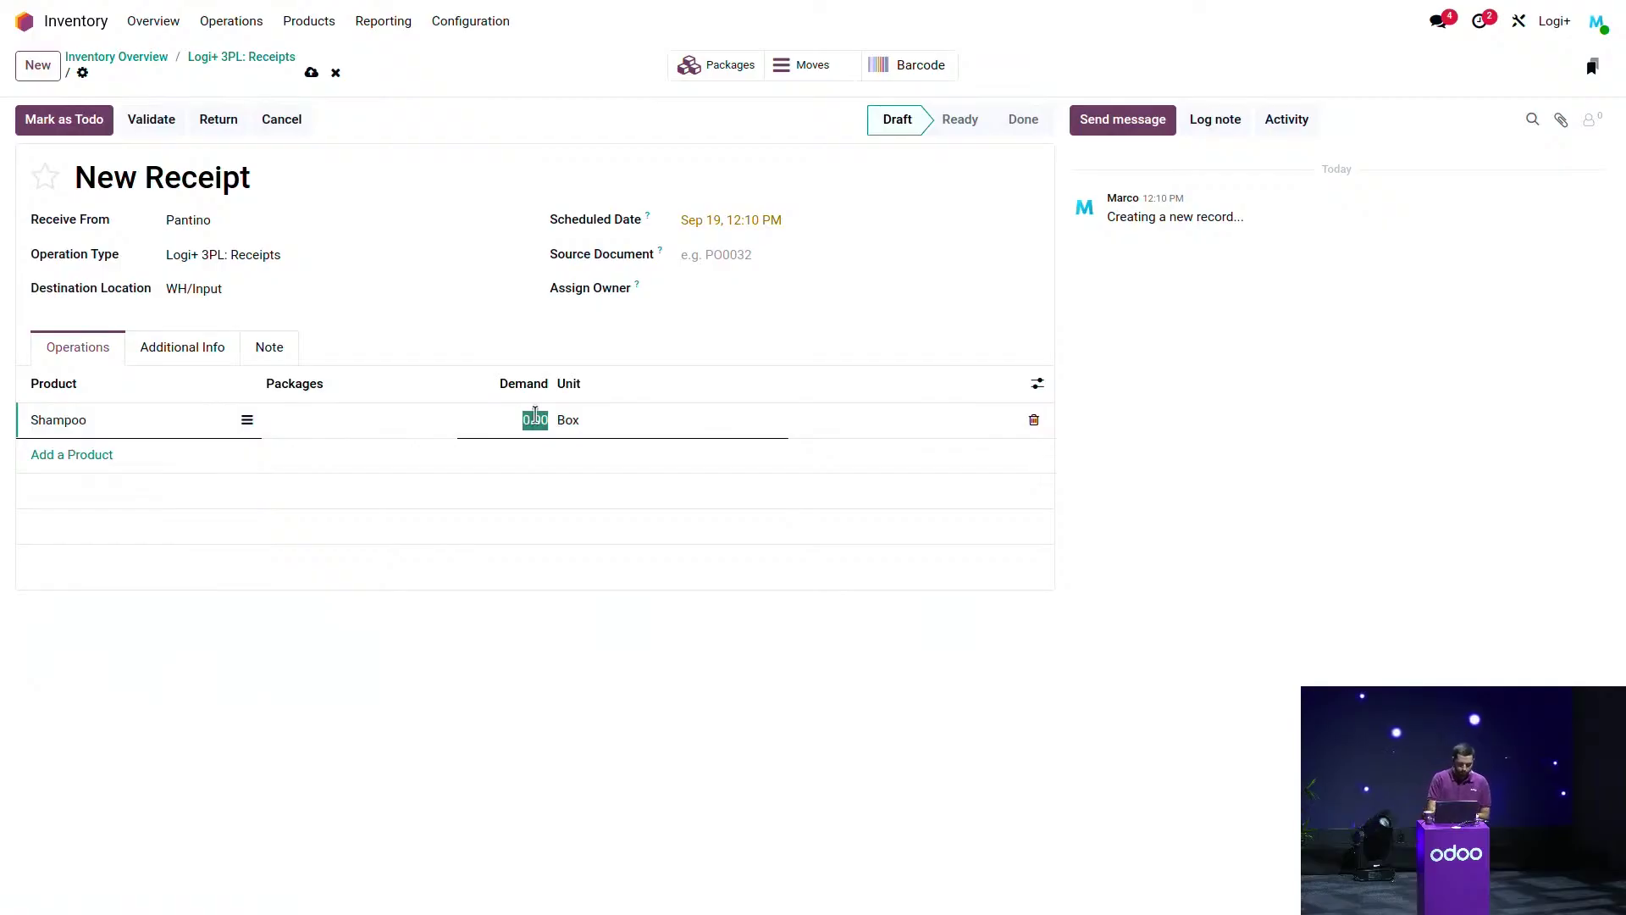
text(20)
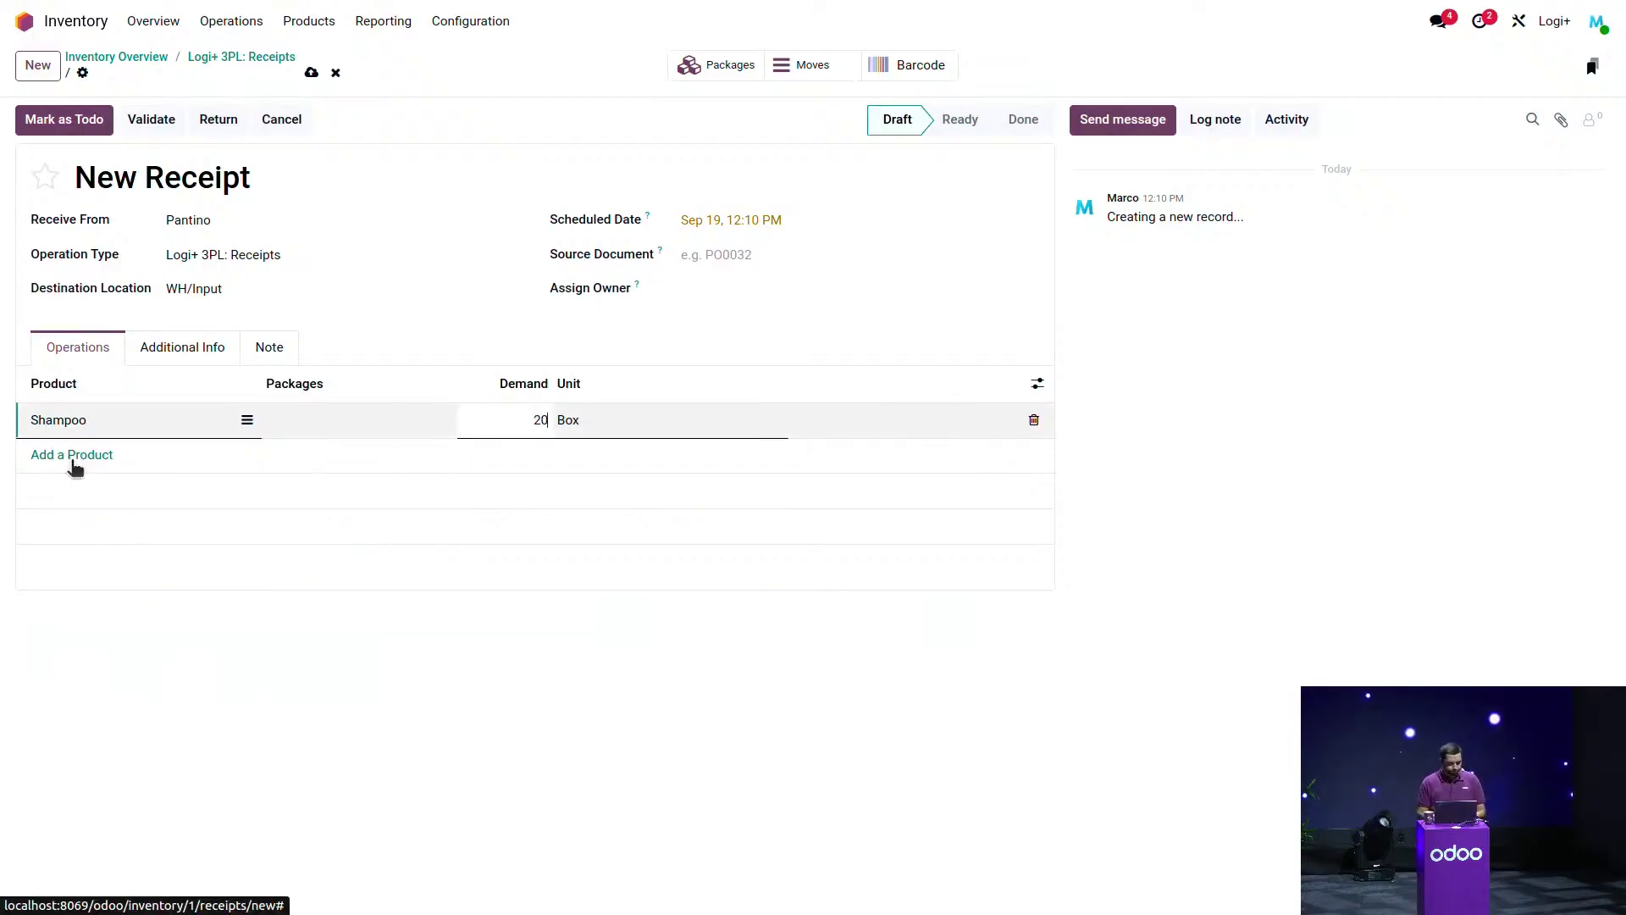
Add Soap to the receipt with a demand of 60 and mark the receipt as to do.
click(74, 458)
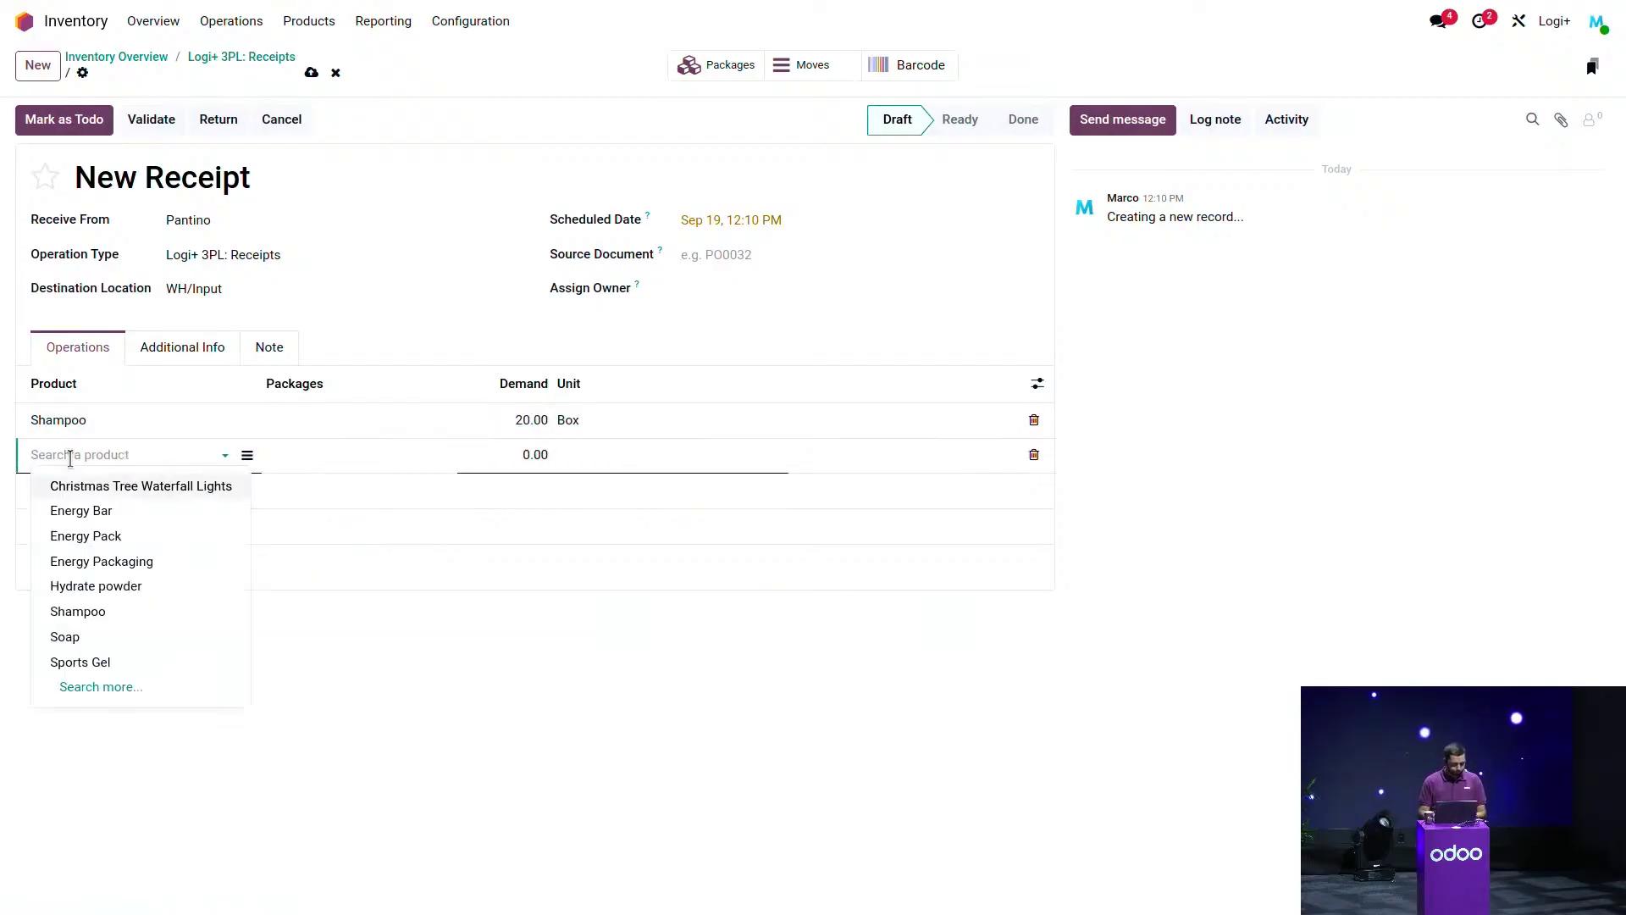
text(soa)
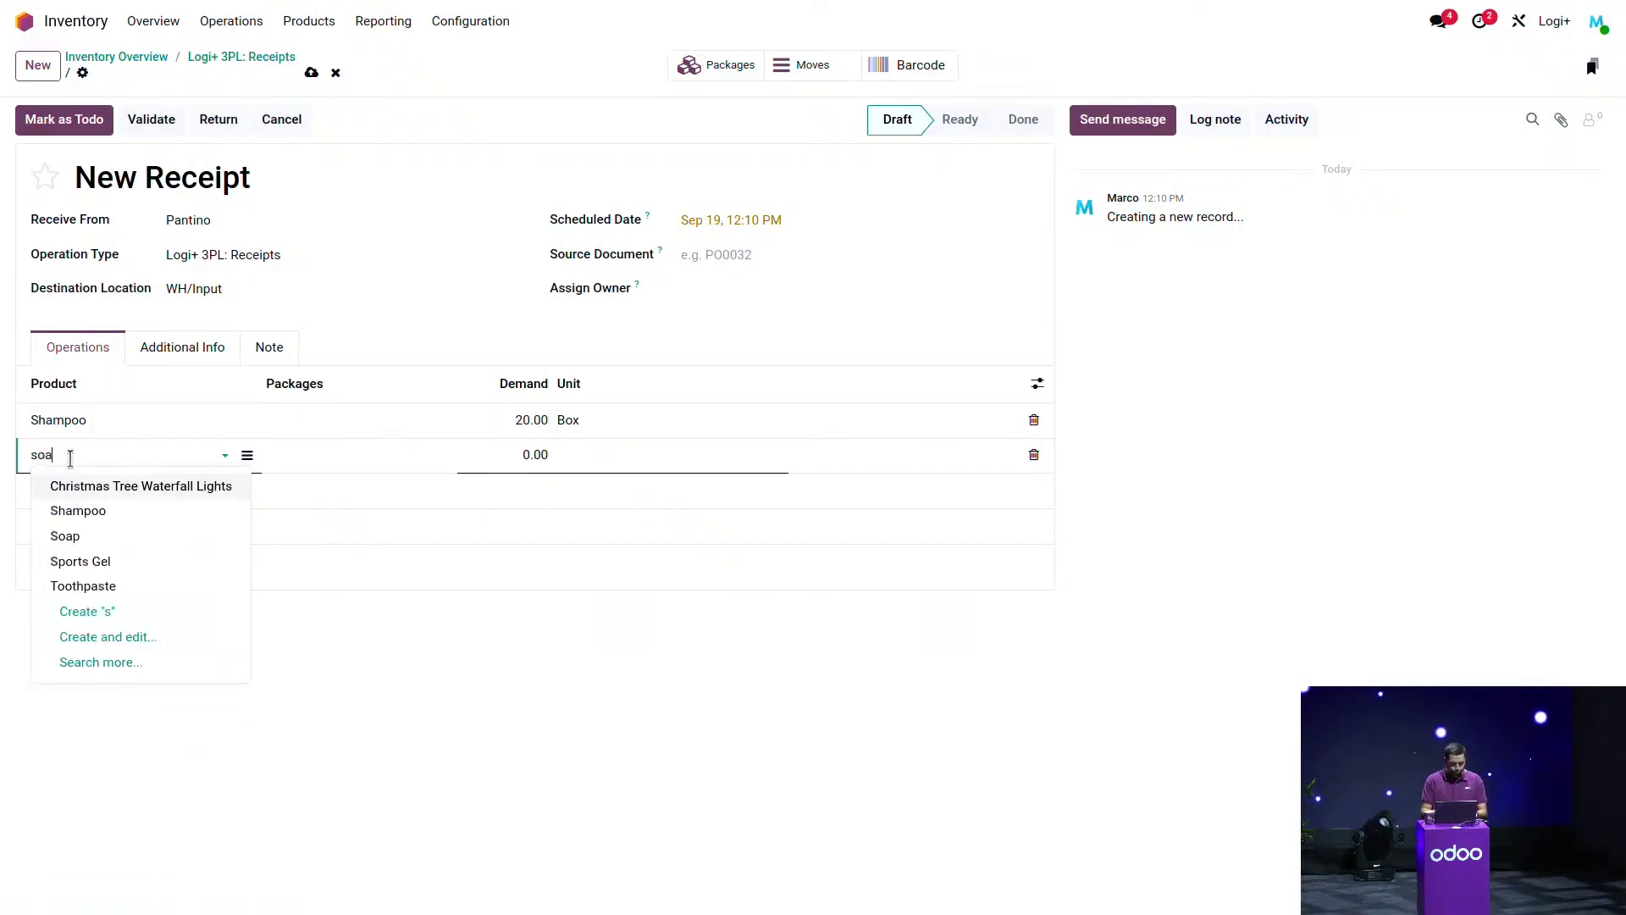
click(88, 487)
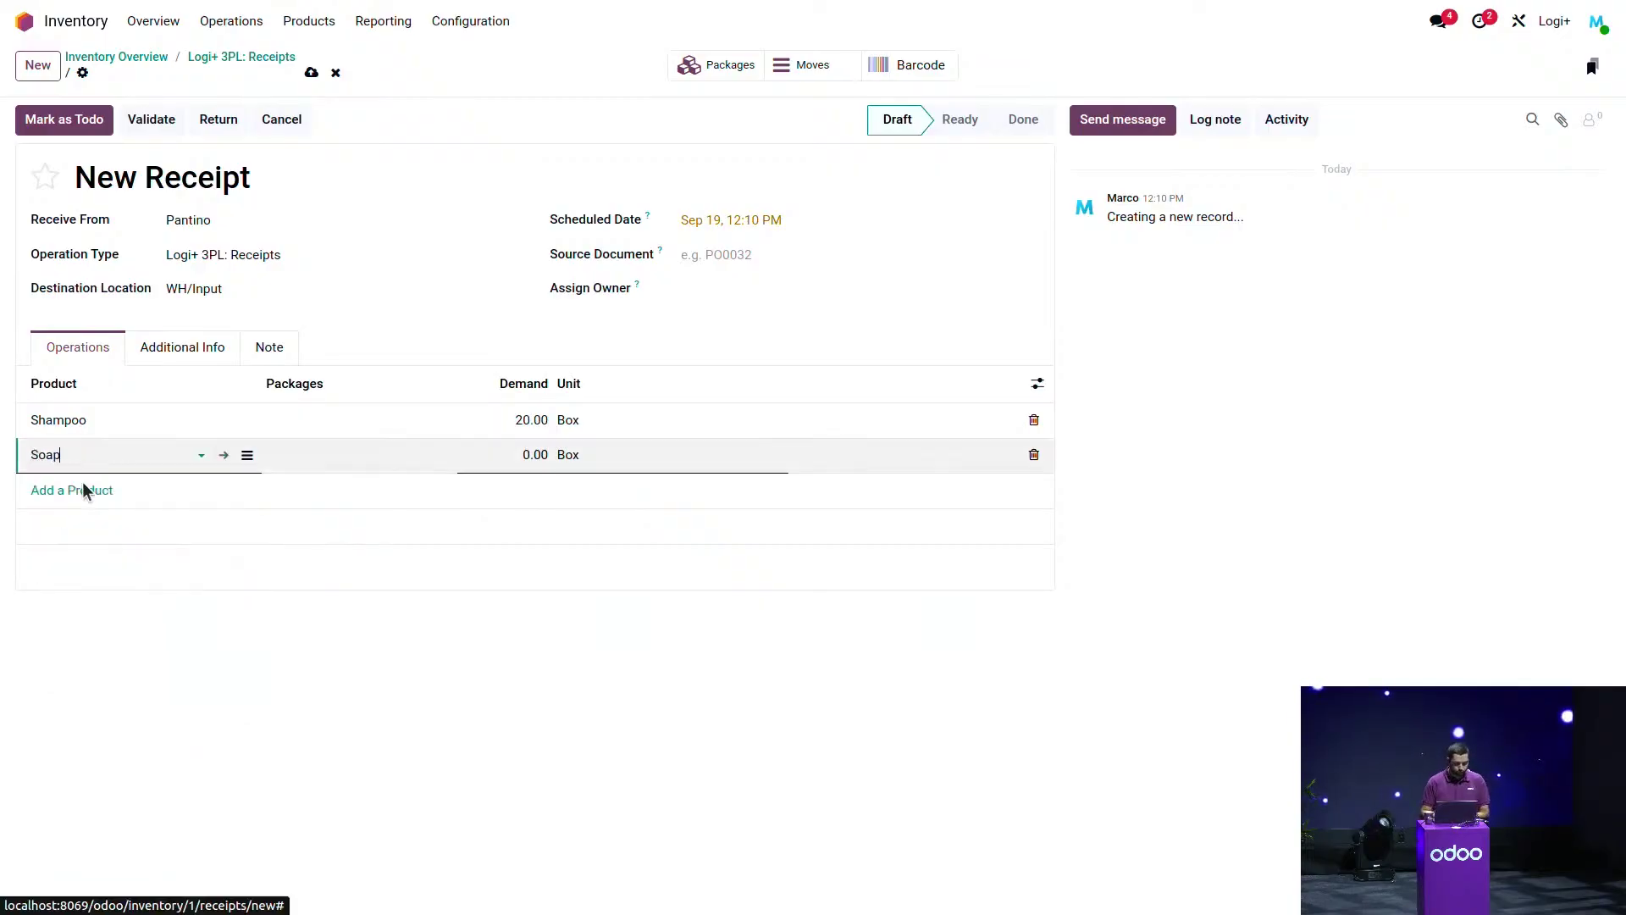
click(533, 454)
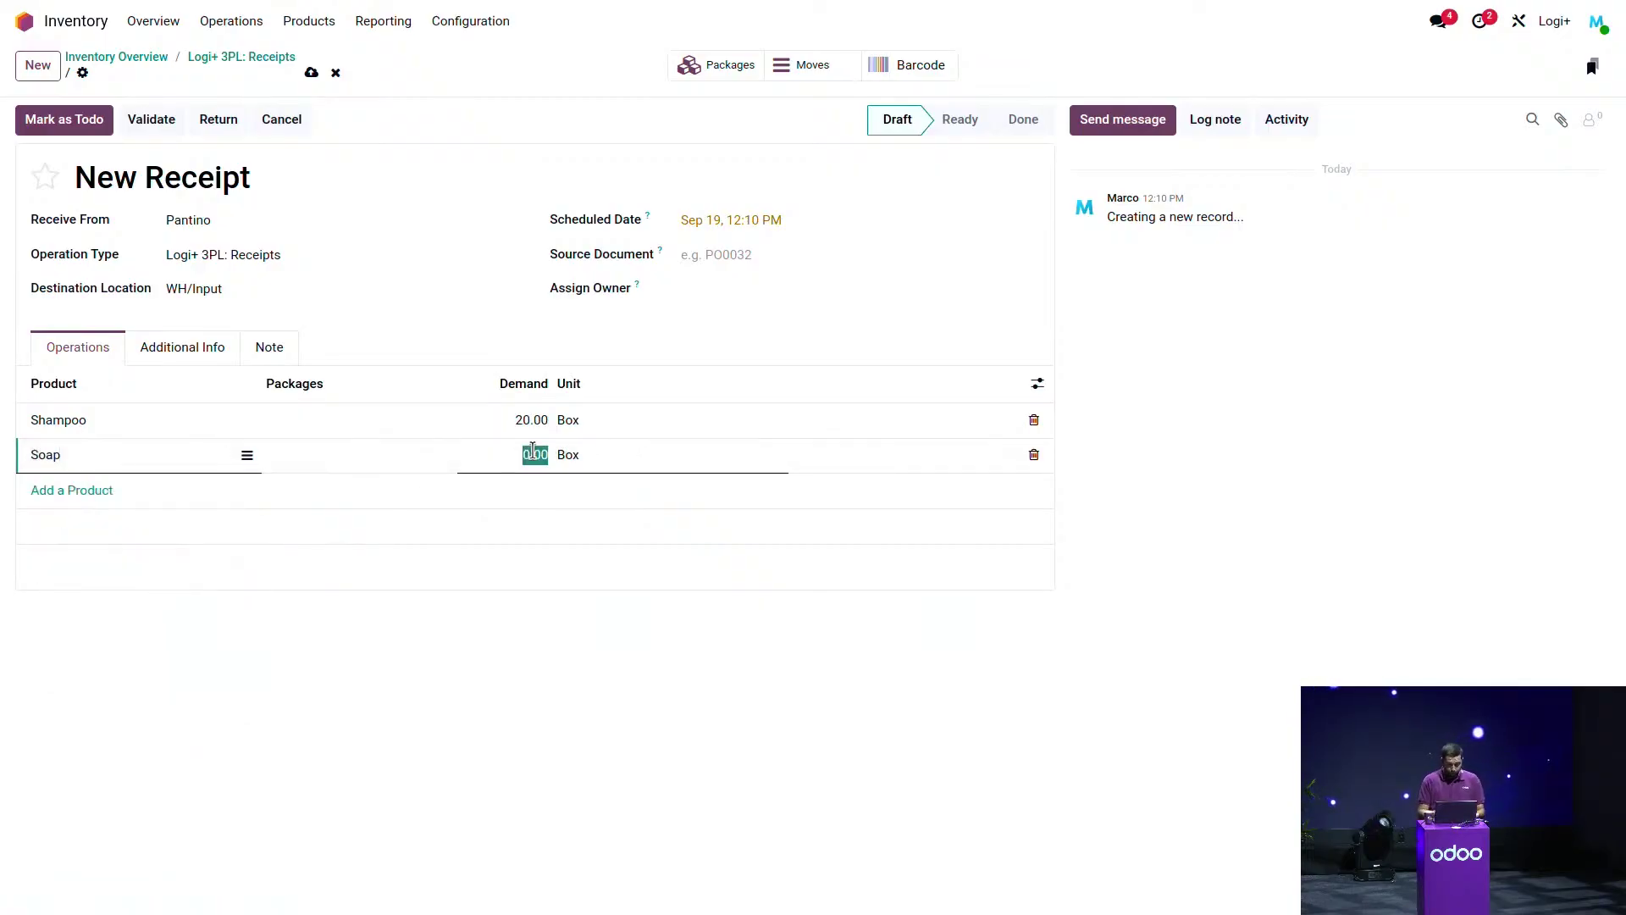
text(50)
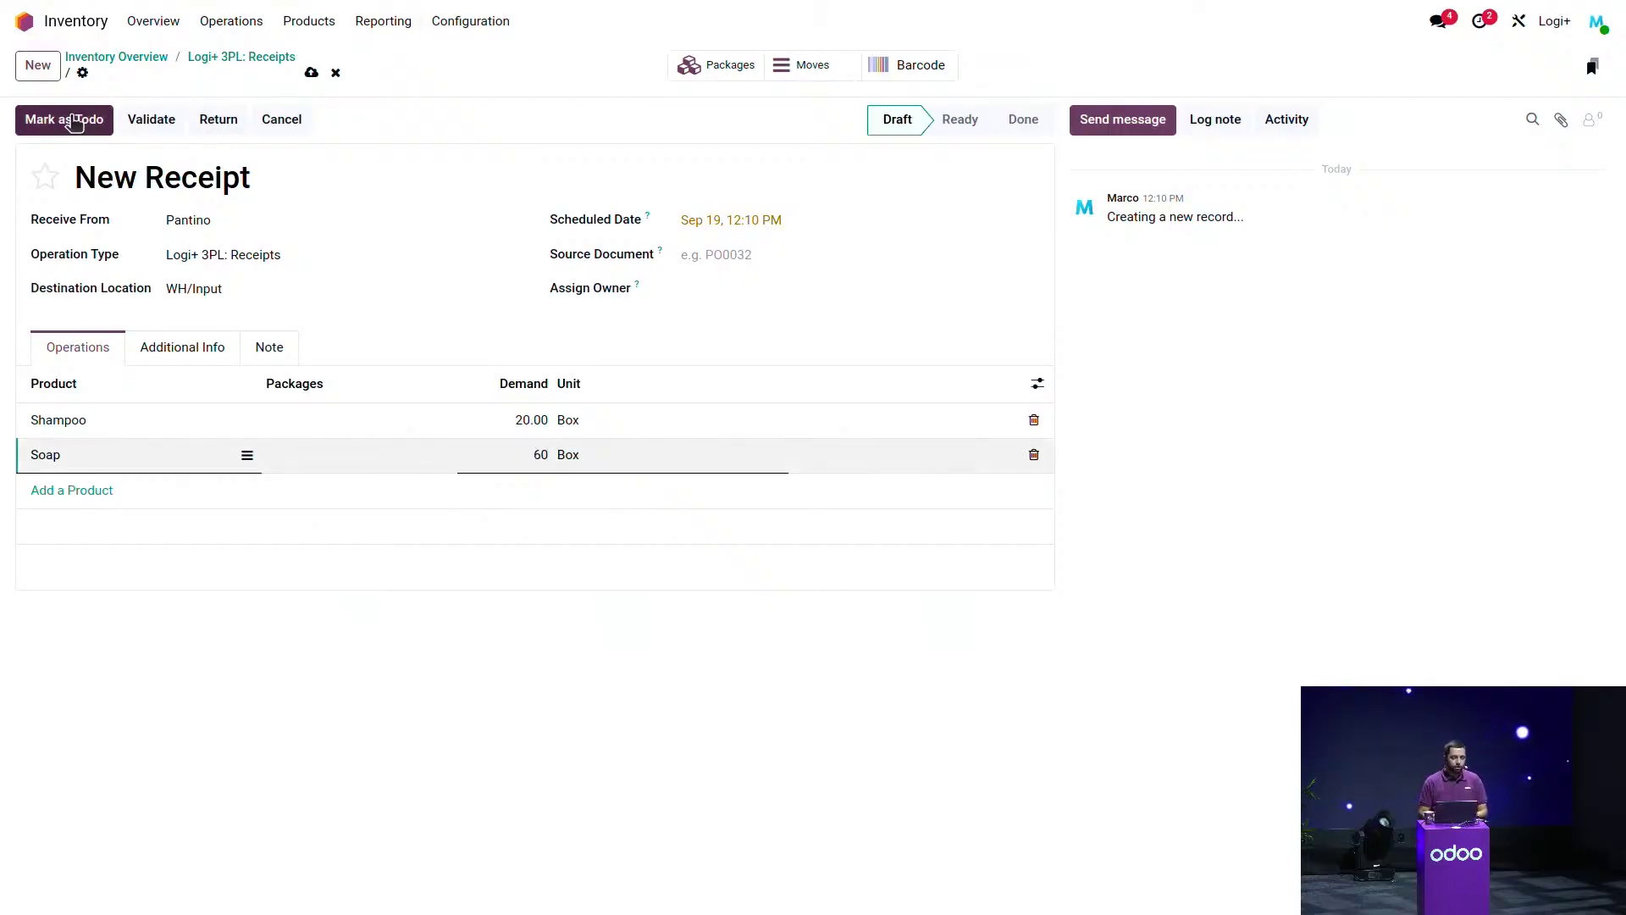
click(74, 123)
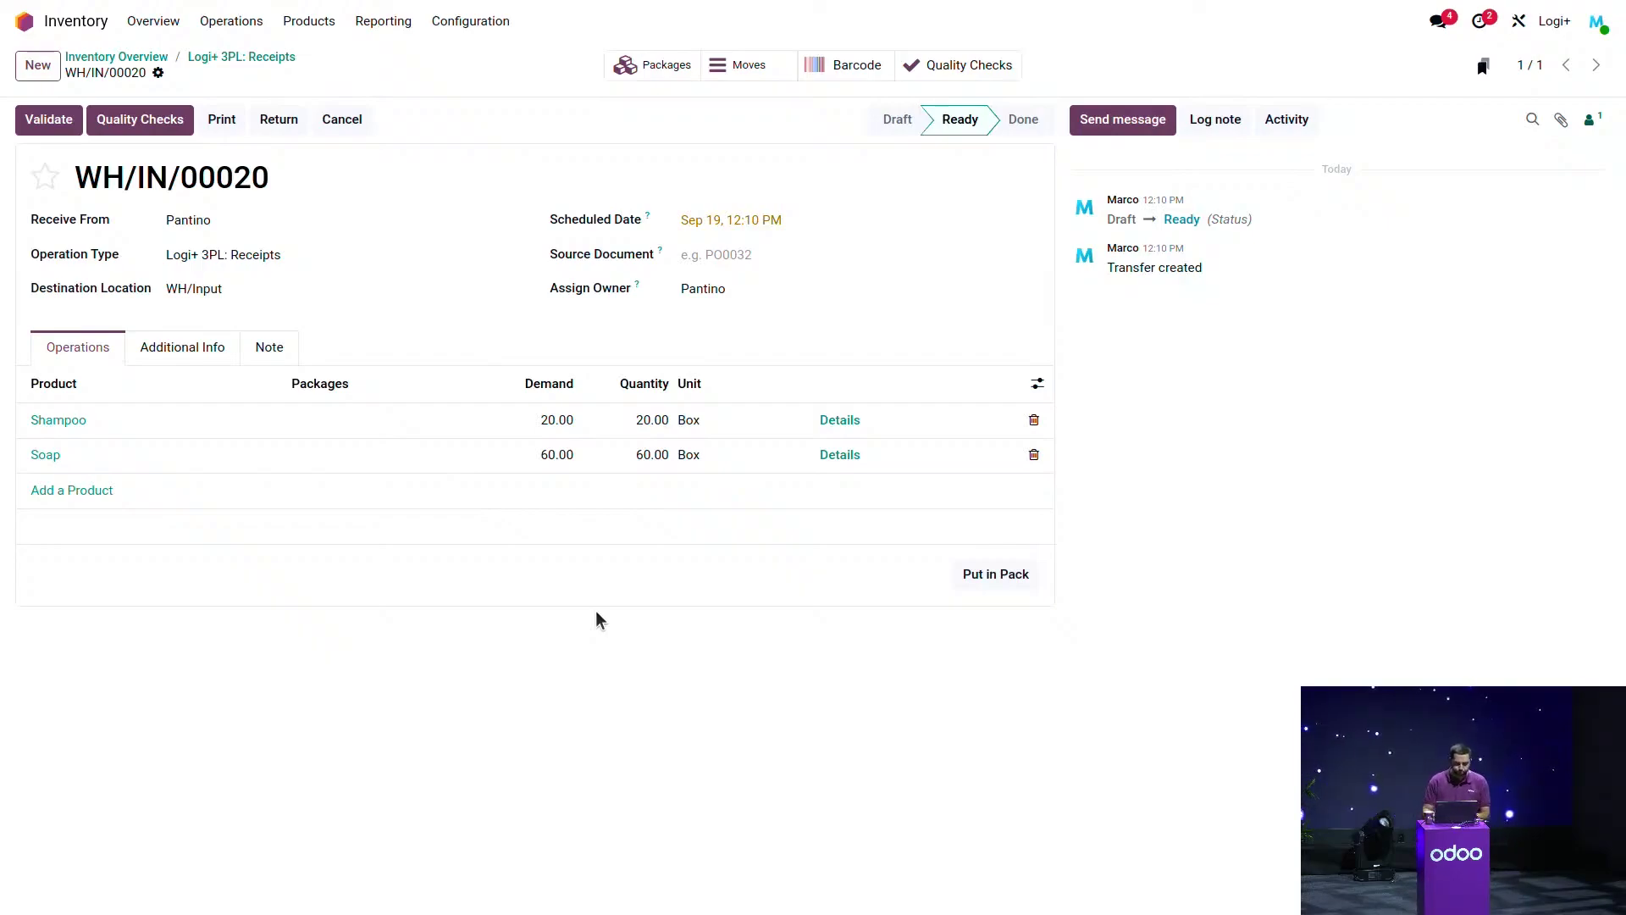
Clear the received quantity of Soap so that only the 20 Shampoo boxes are put in a pack.
click(645, 458)
key(BackSpace)
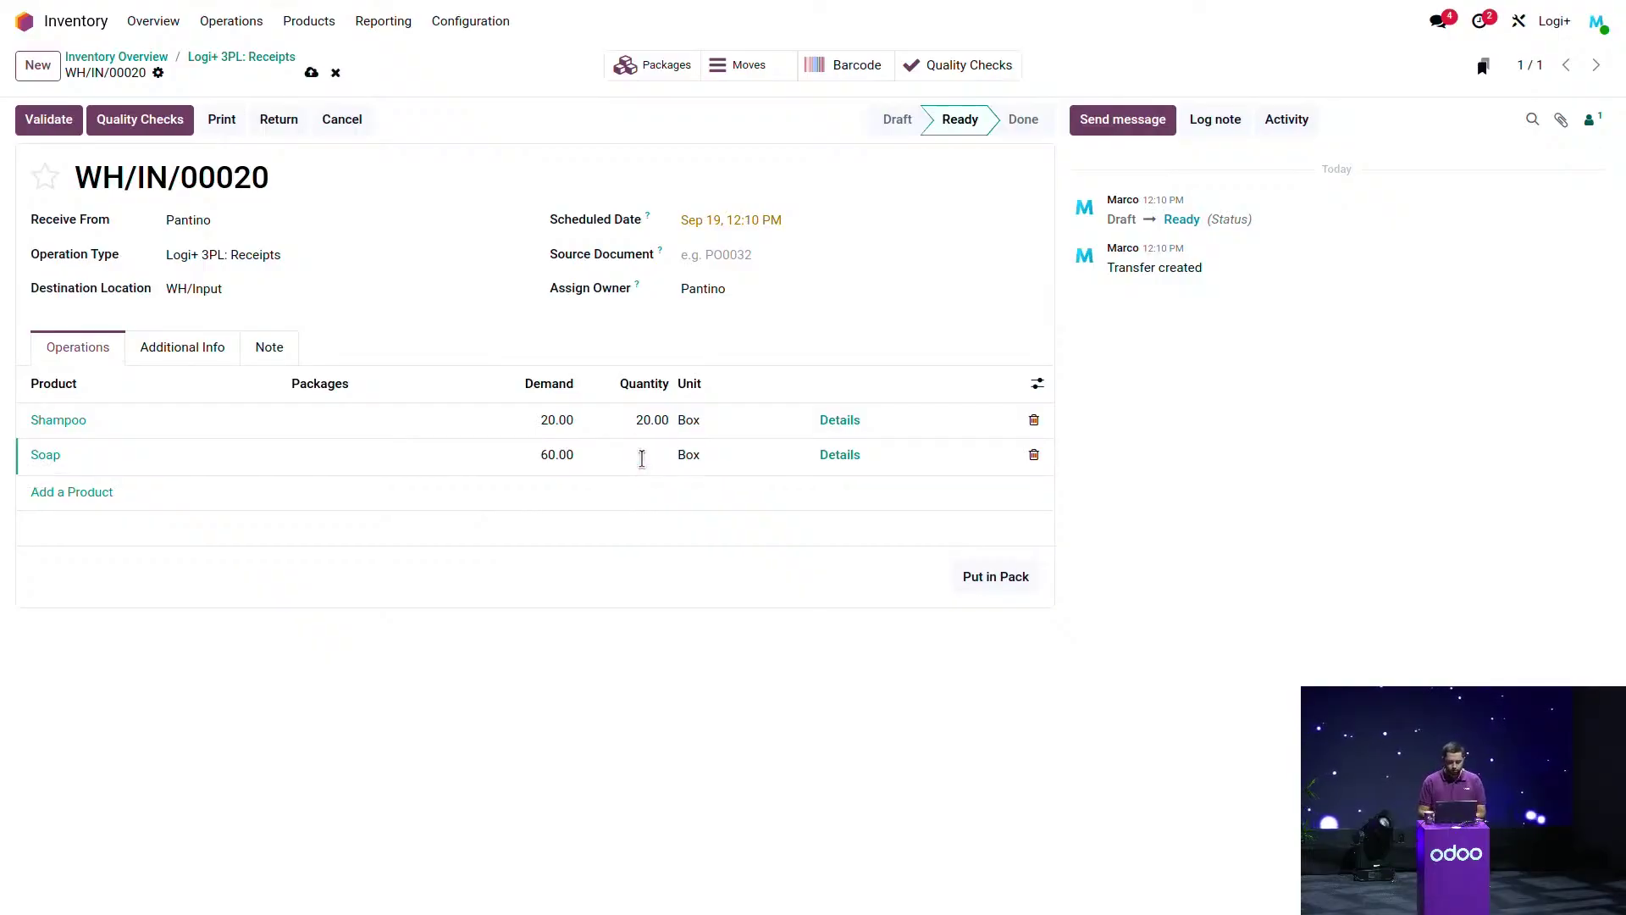
click(1132, 487)
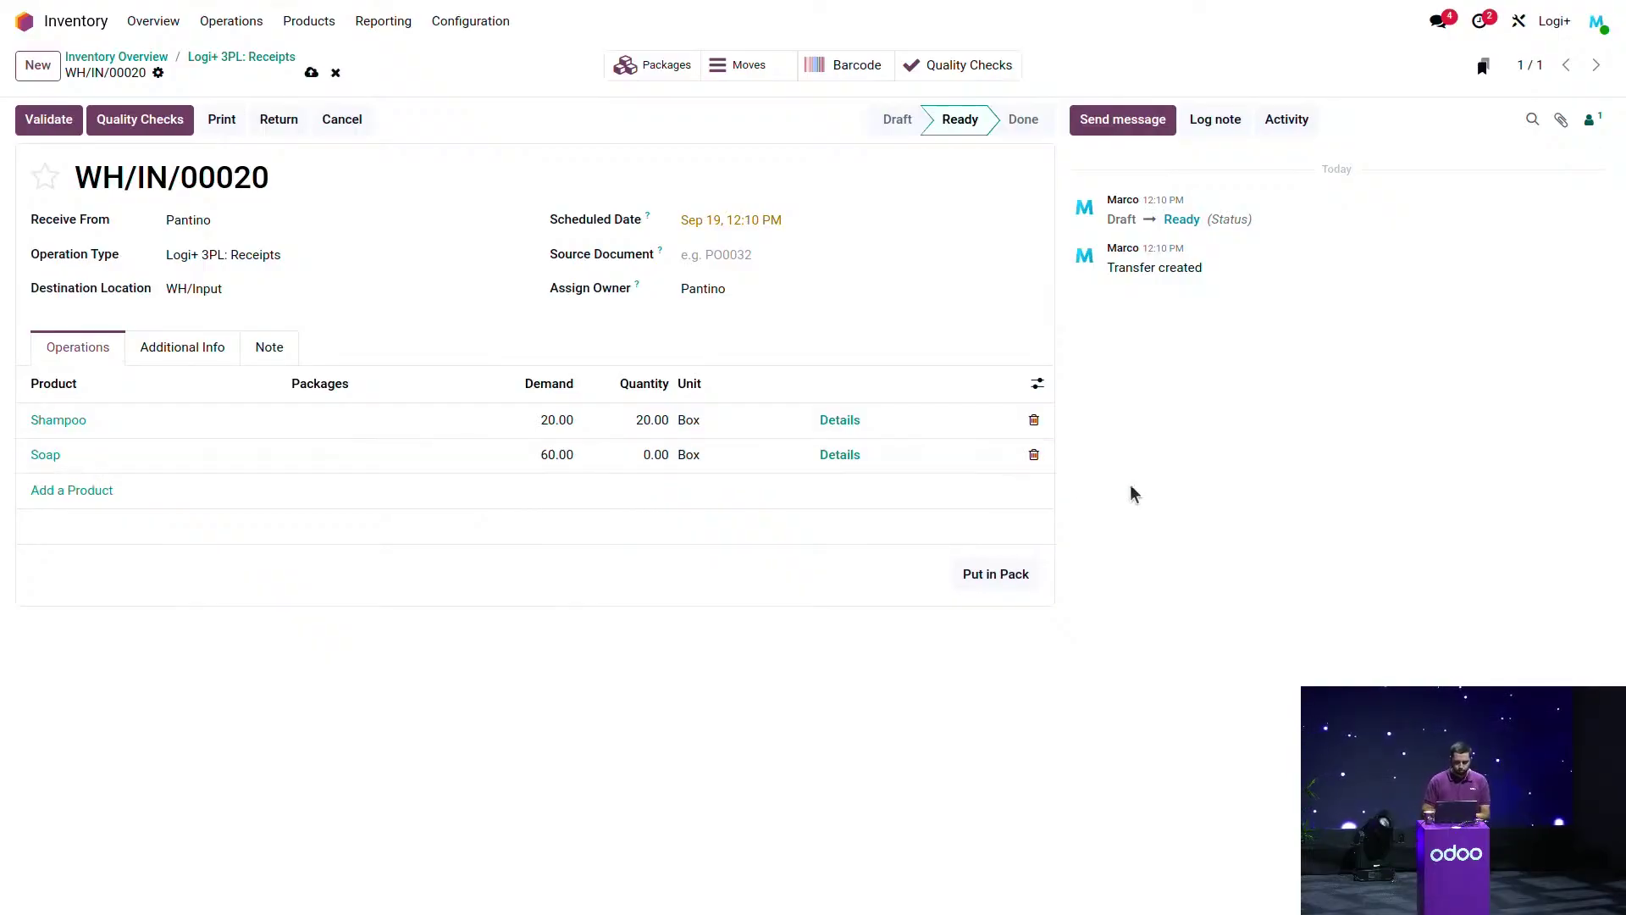
click(987, 577)
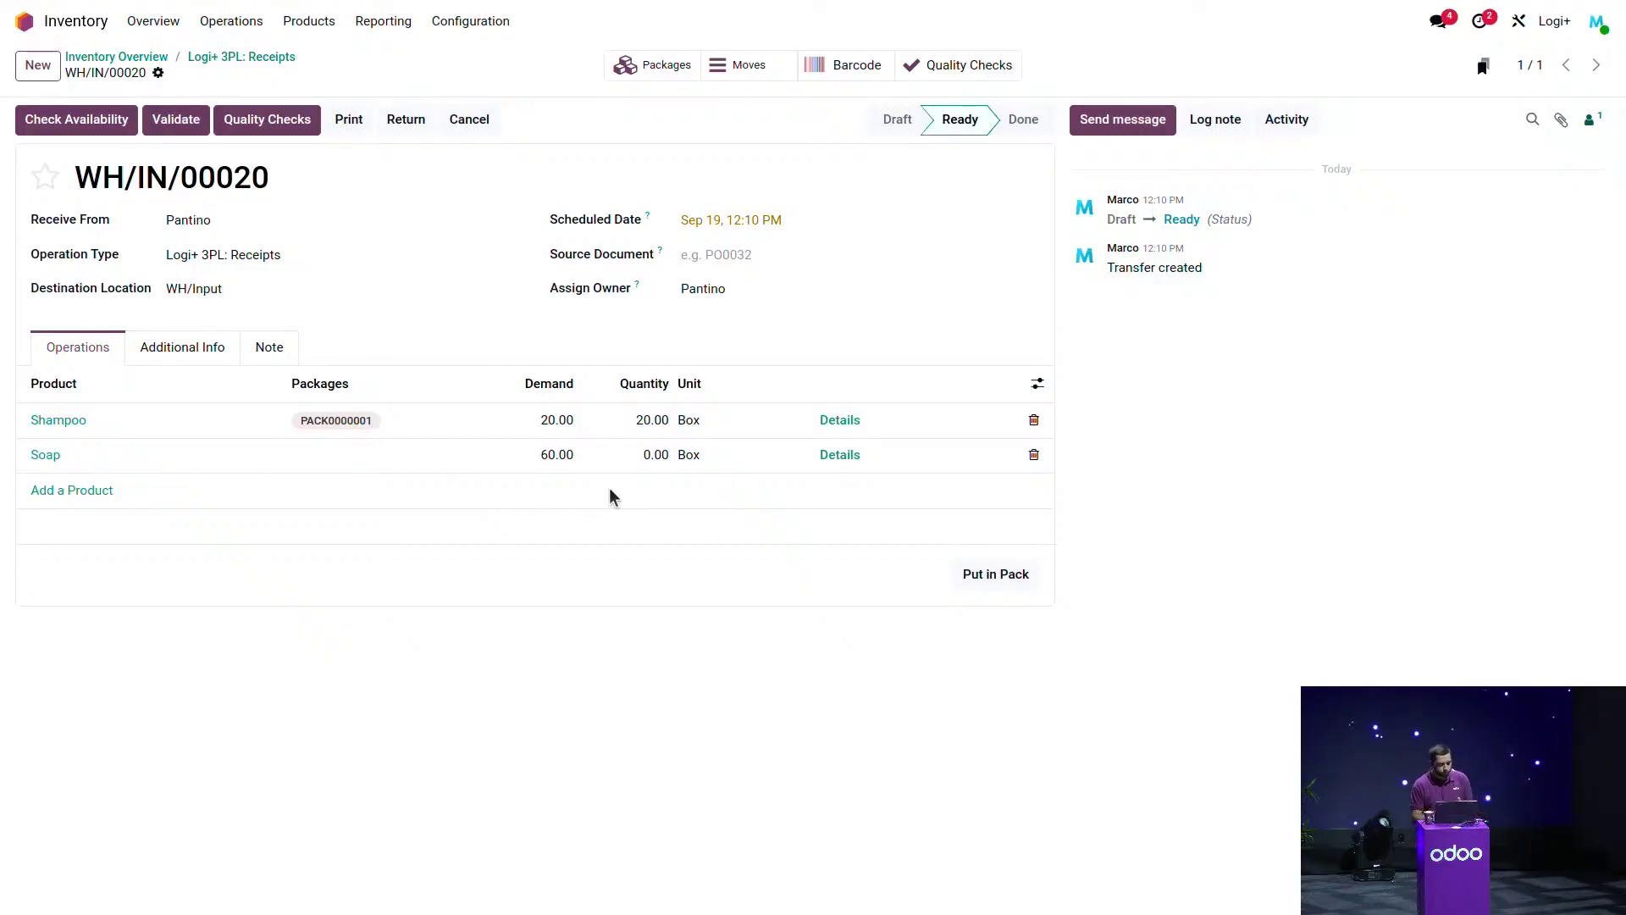
Set the received quantity of Soap to 30 and put these boxes in their own pack.
click(643, 453)
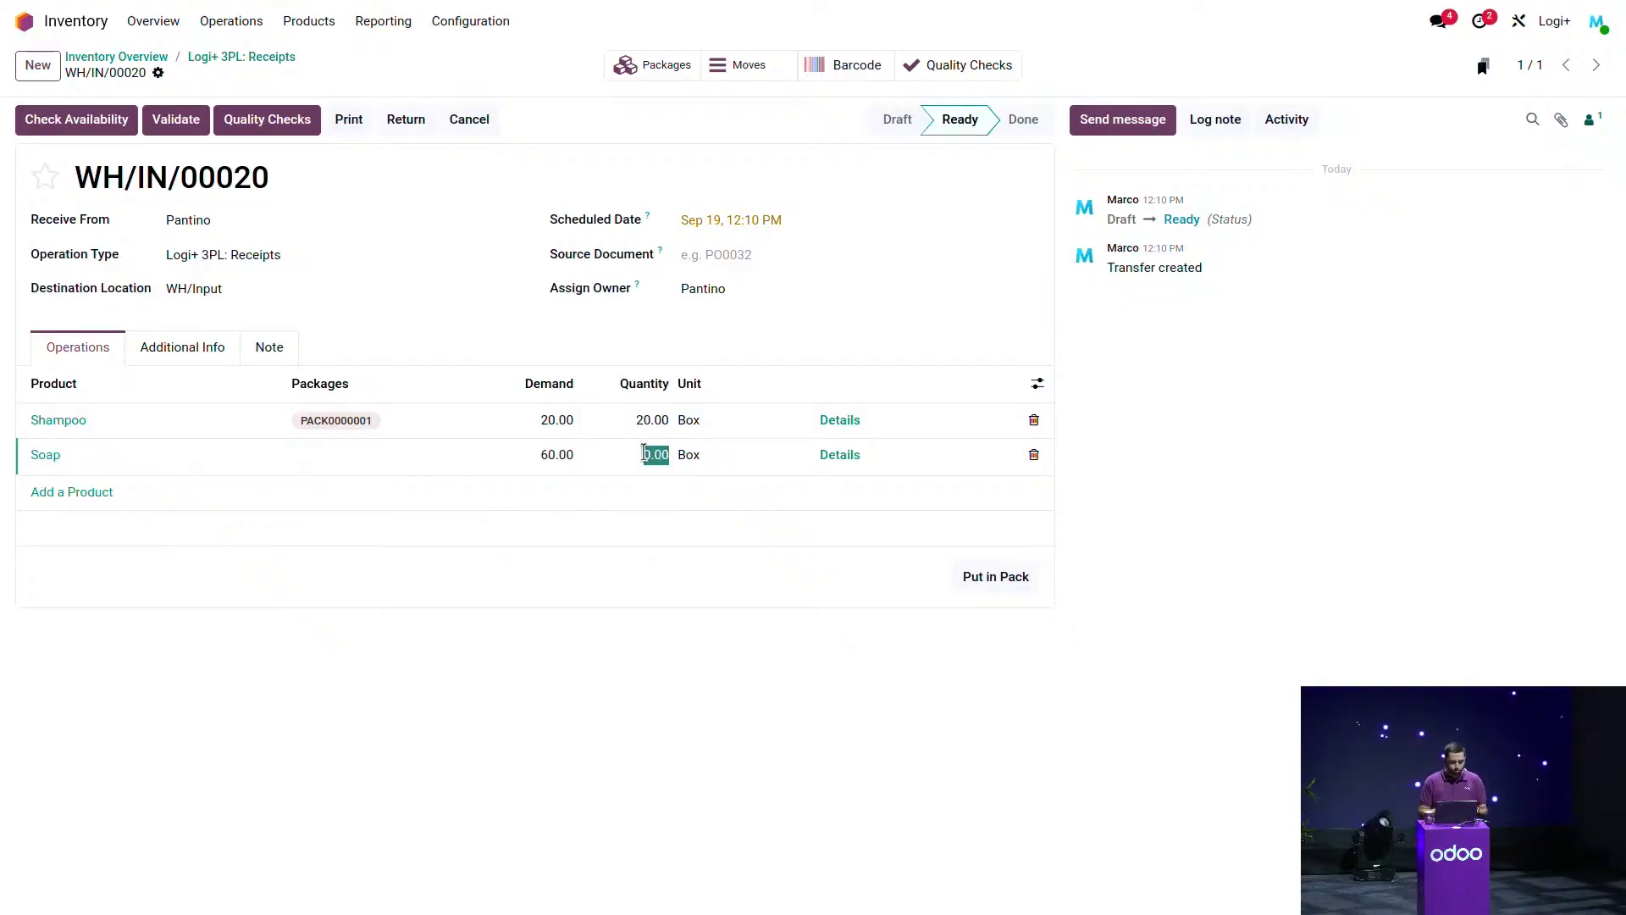
text(30)
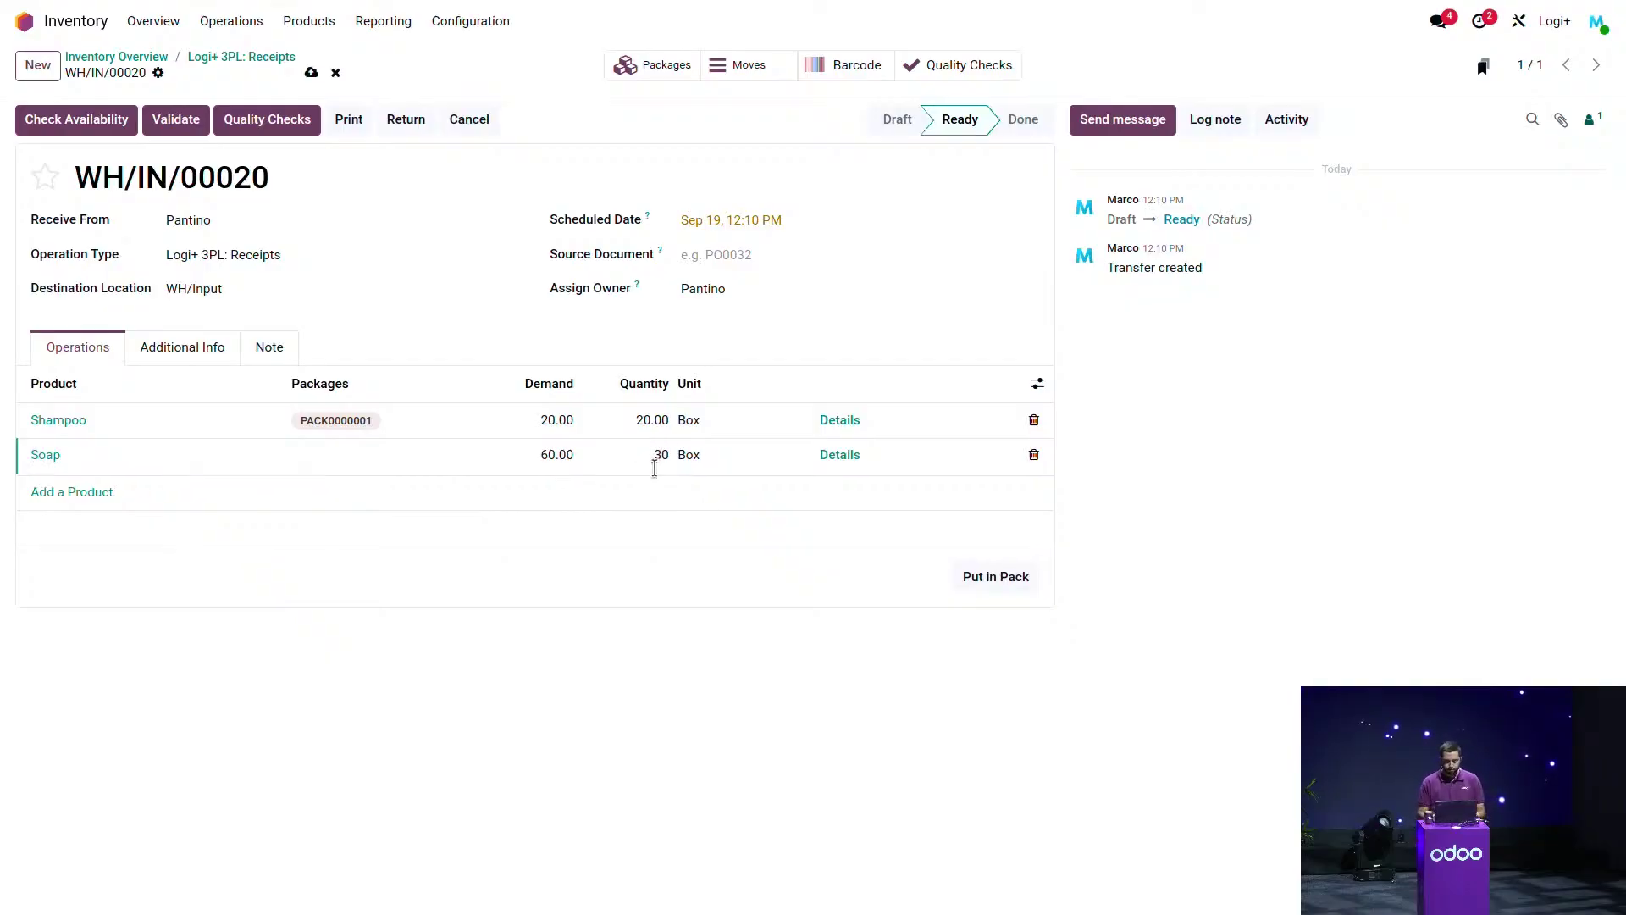
click(988, 579)
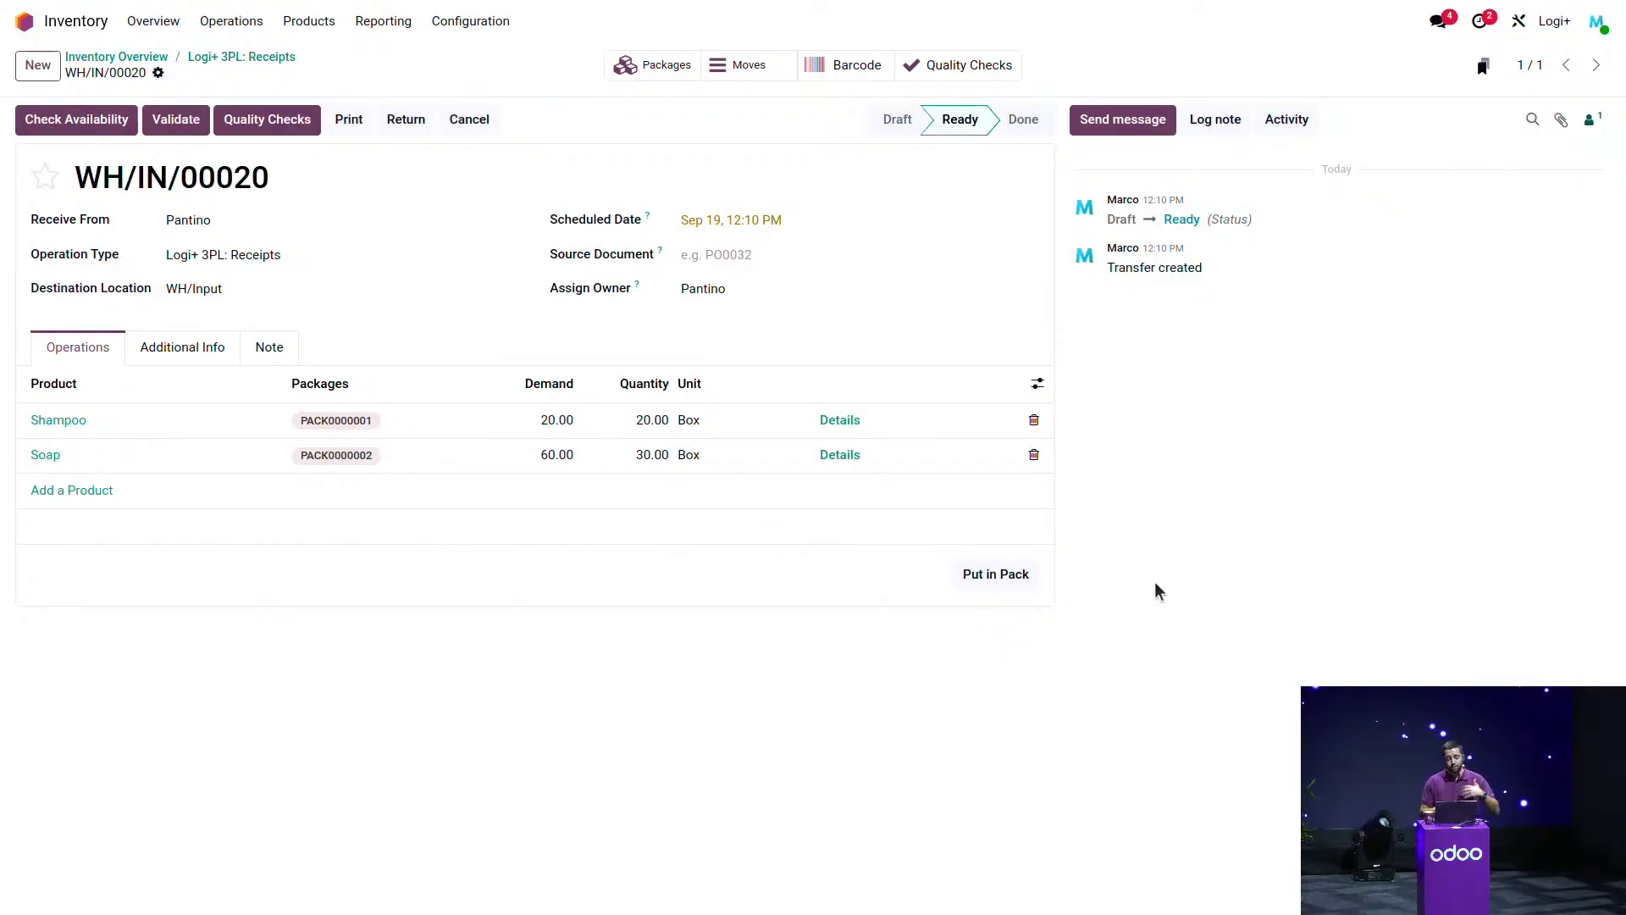
Set the Soap quantity to 60 with the remaining boxes in a separate pack, and put all packs into one outer pack.
click(648, 454)
key(BackSpace)
text(60)
click(1440, 600)
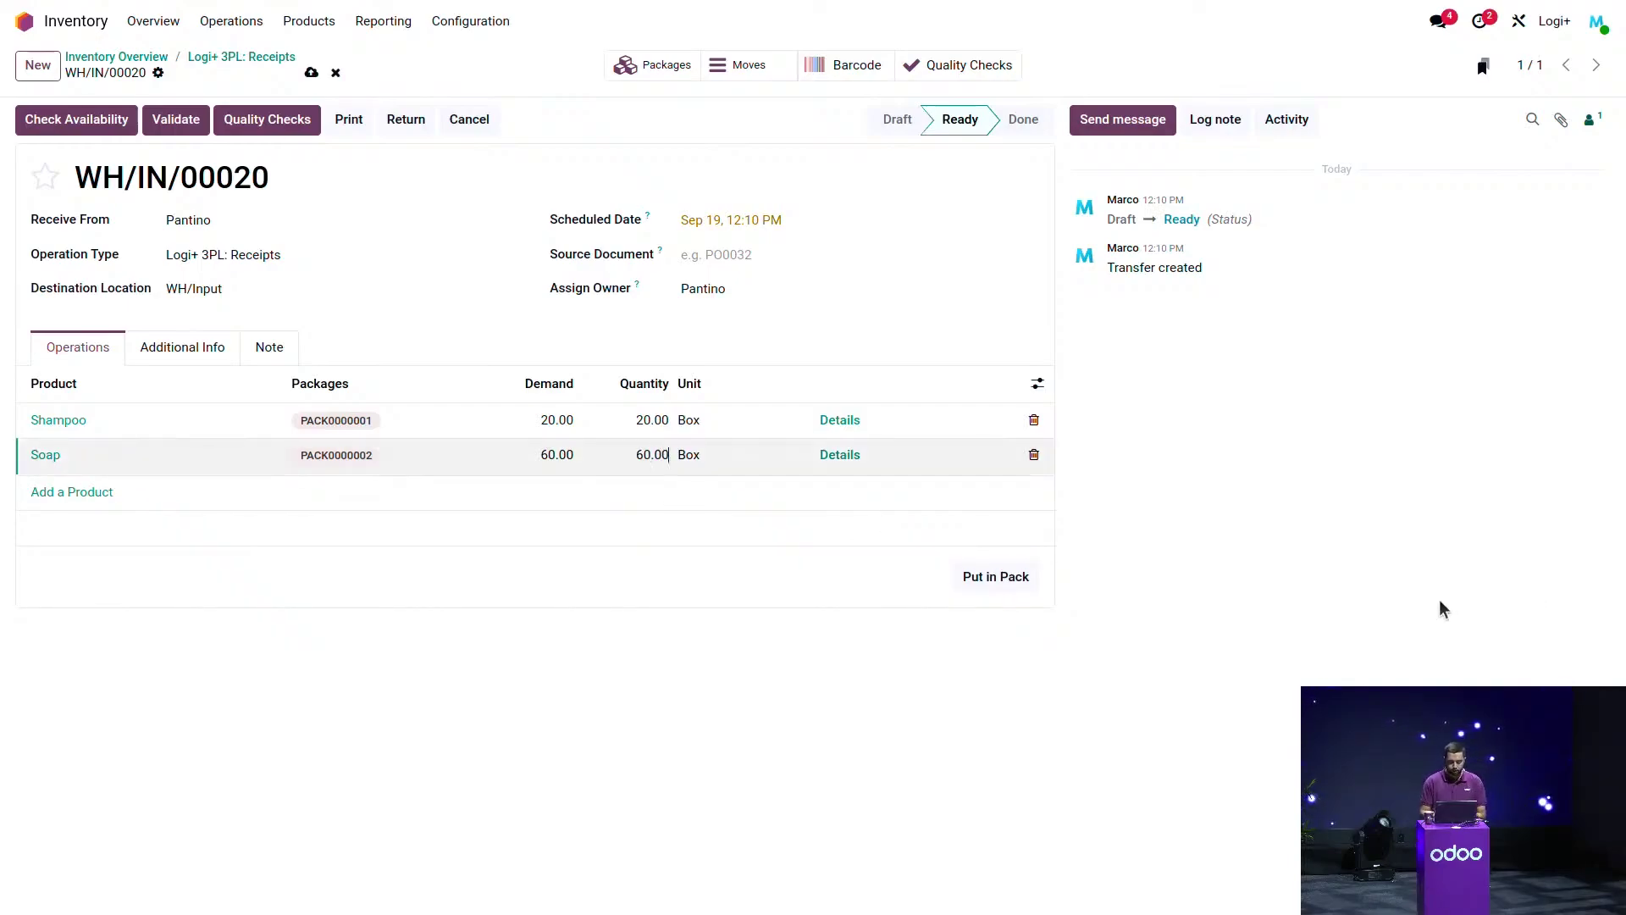
click(983, 574)
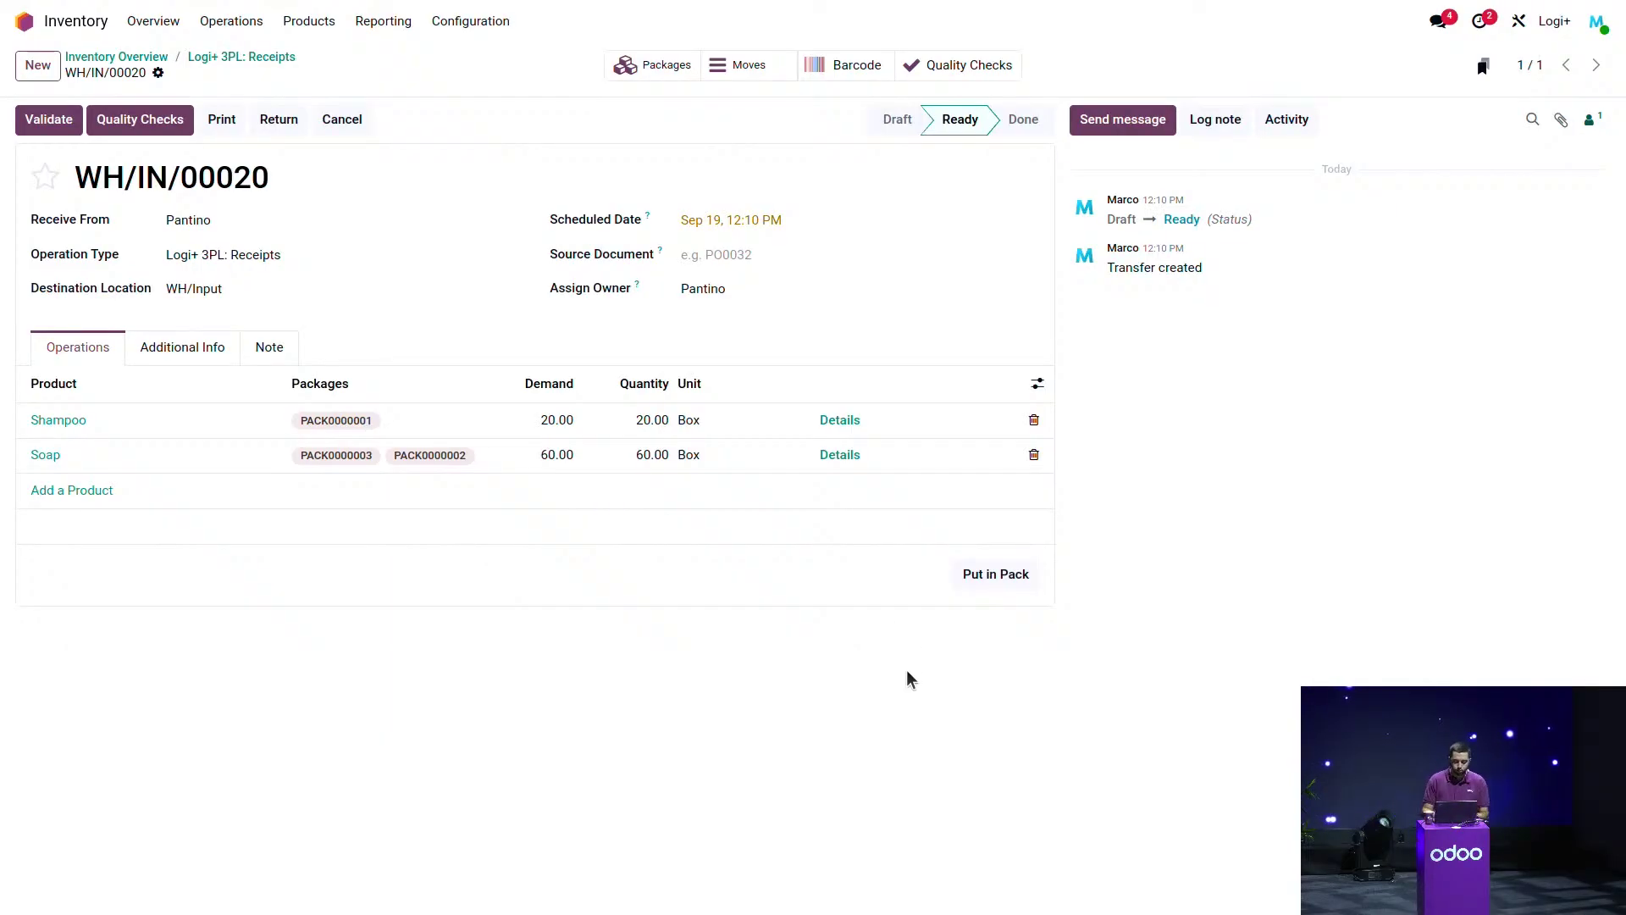
click(990, 578)
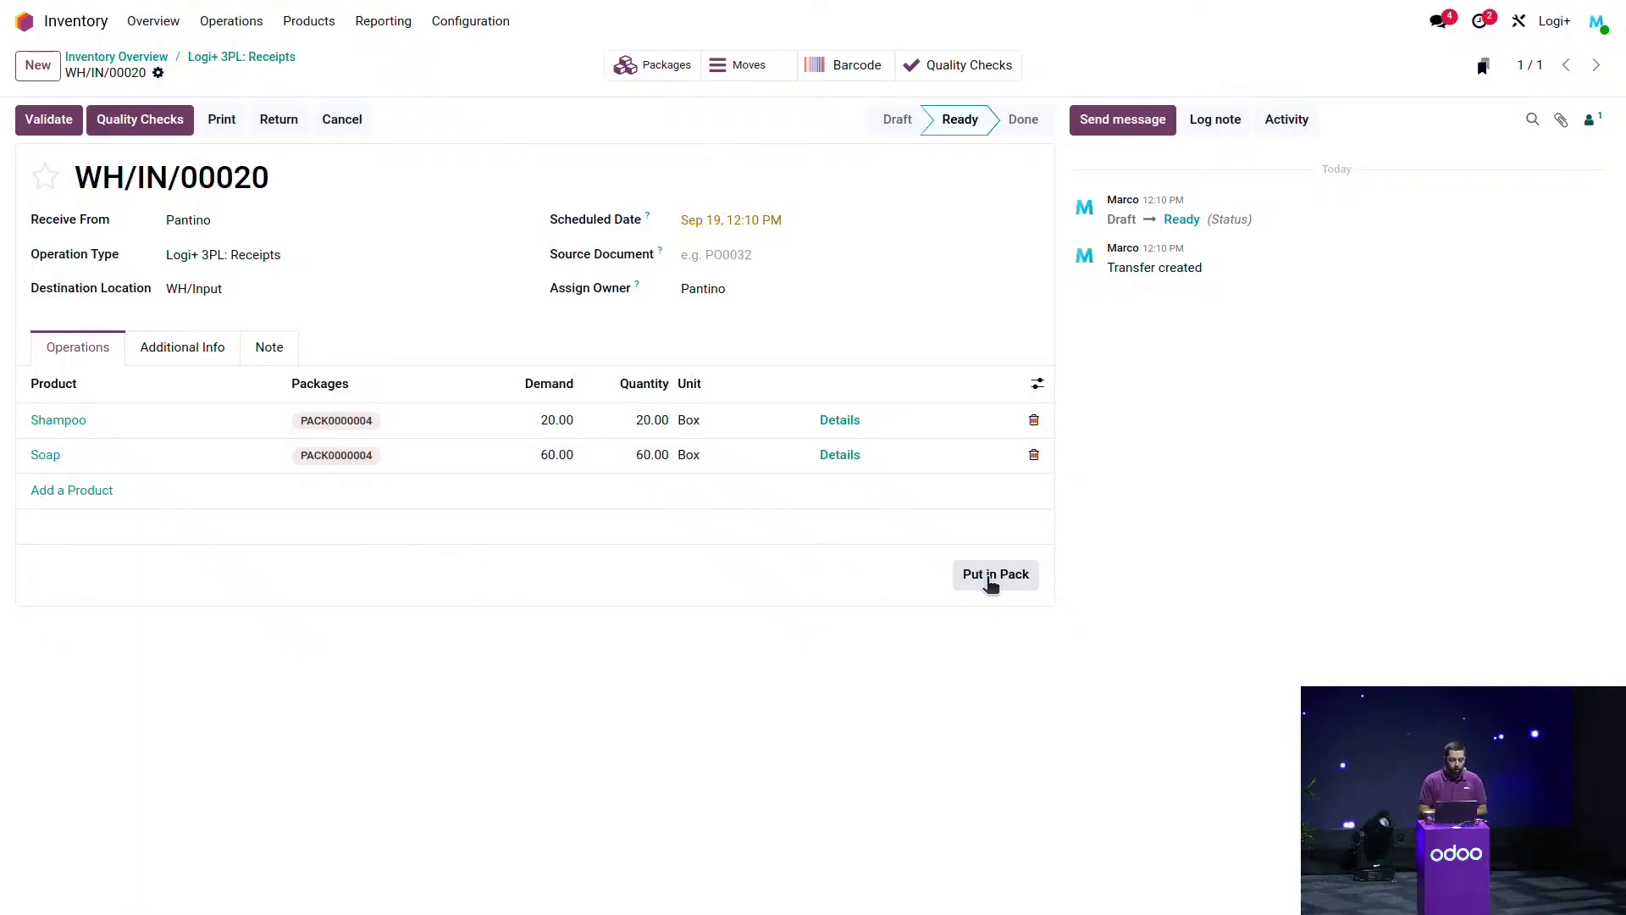
Assign lot number LO5489 to the Shampoo line in its detailed operations and save.
click(839, 422)
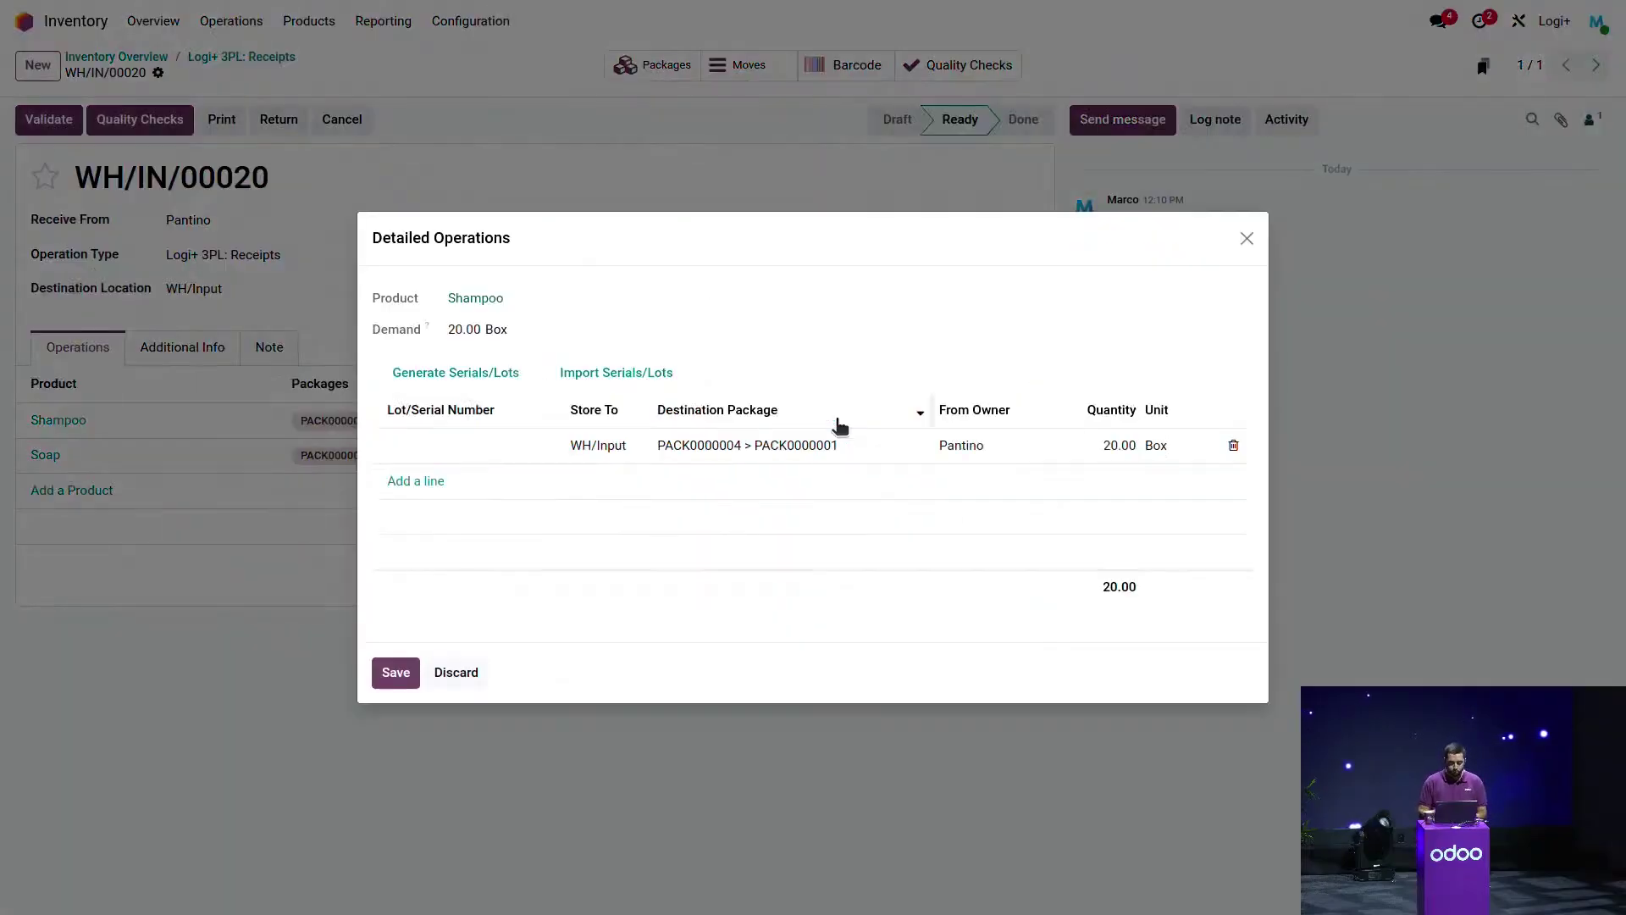
click(434, 444)
text(LO5489)
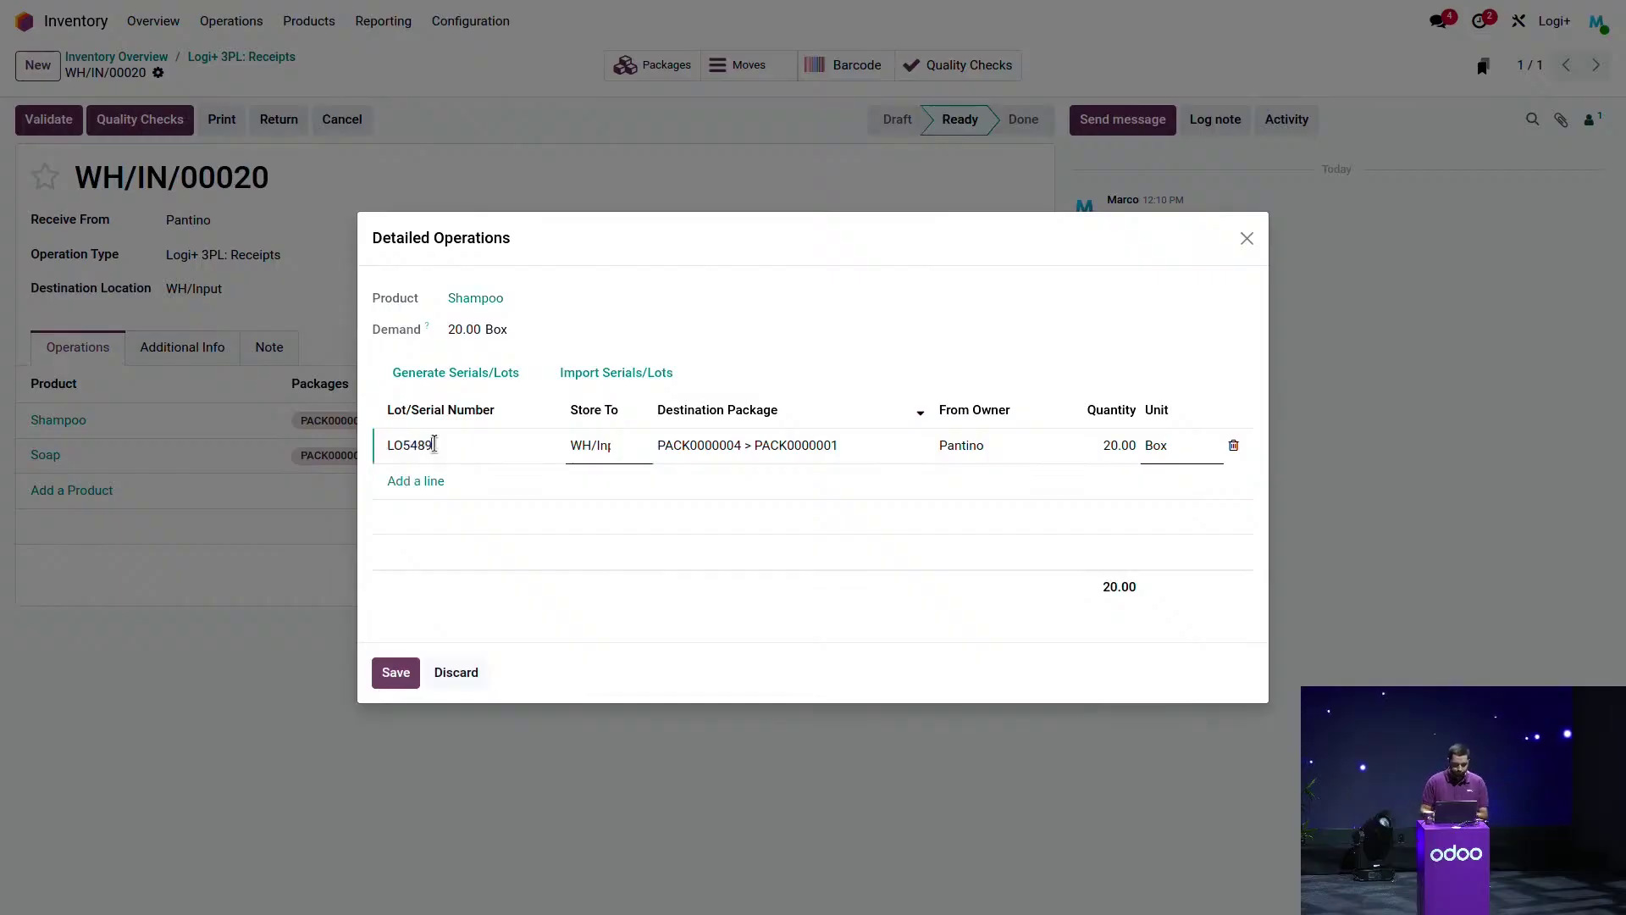
click(396, 672)
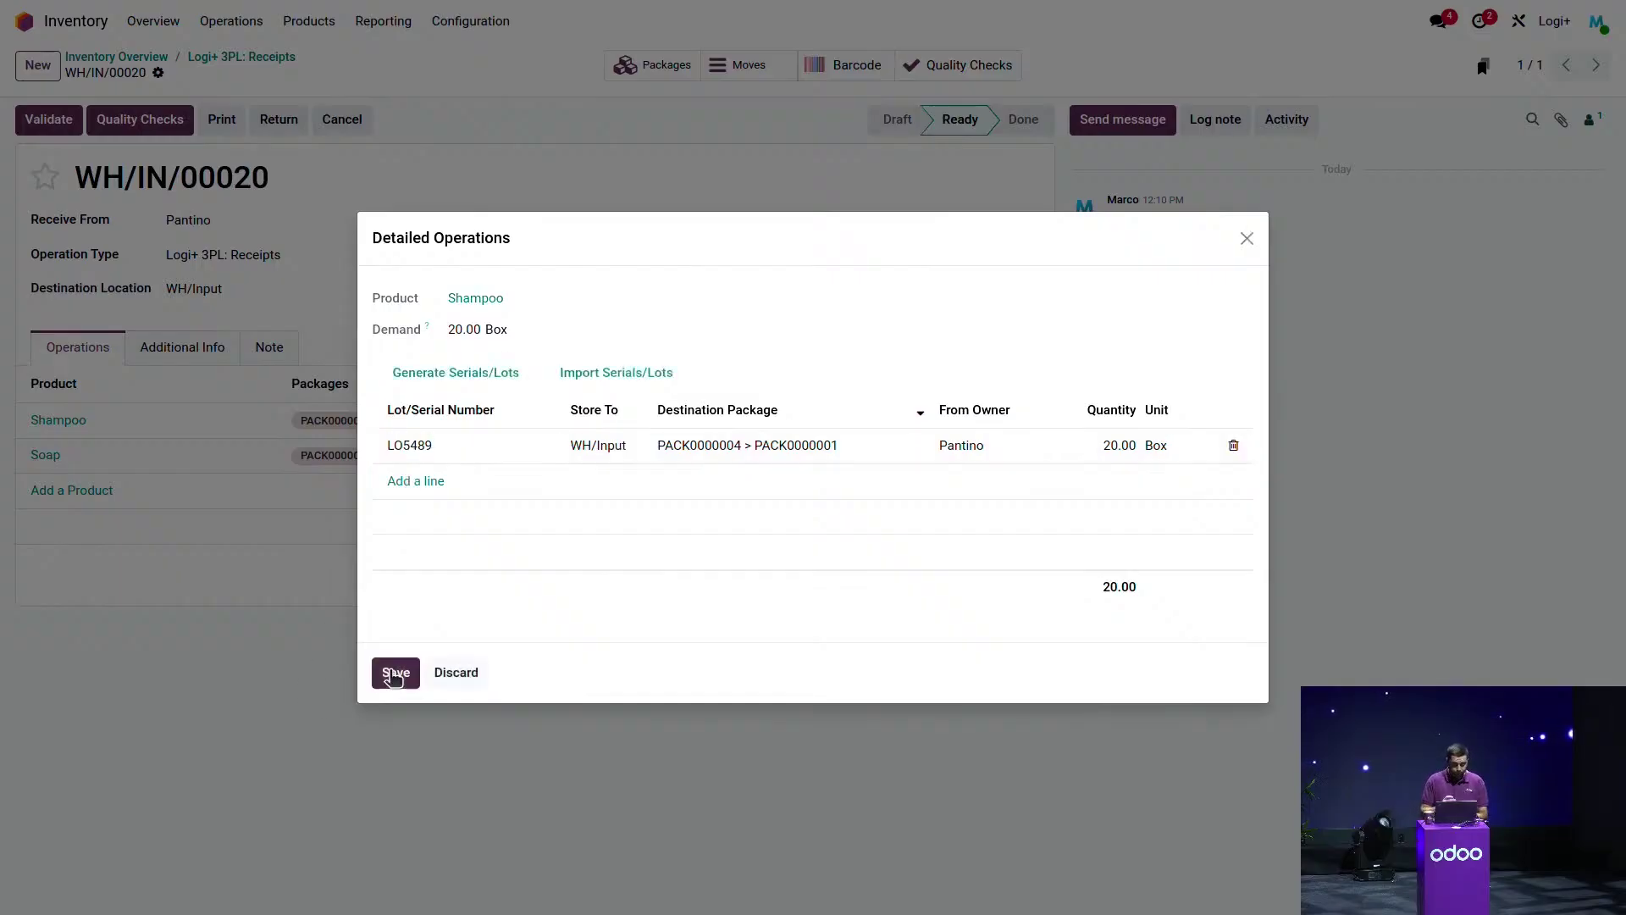
Assign lot numbers LOT5431 and LOT0981 to the two Soap package lines in the detailed operations and save.
click(839, 455)
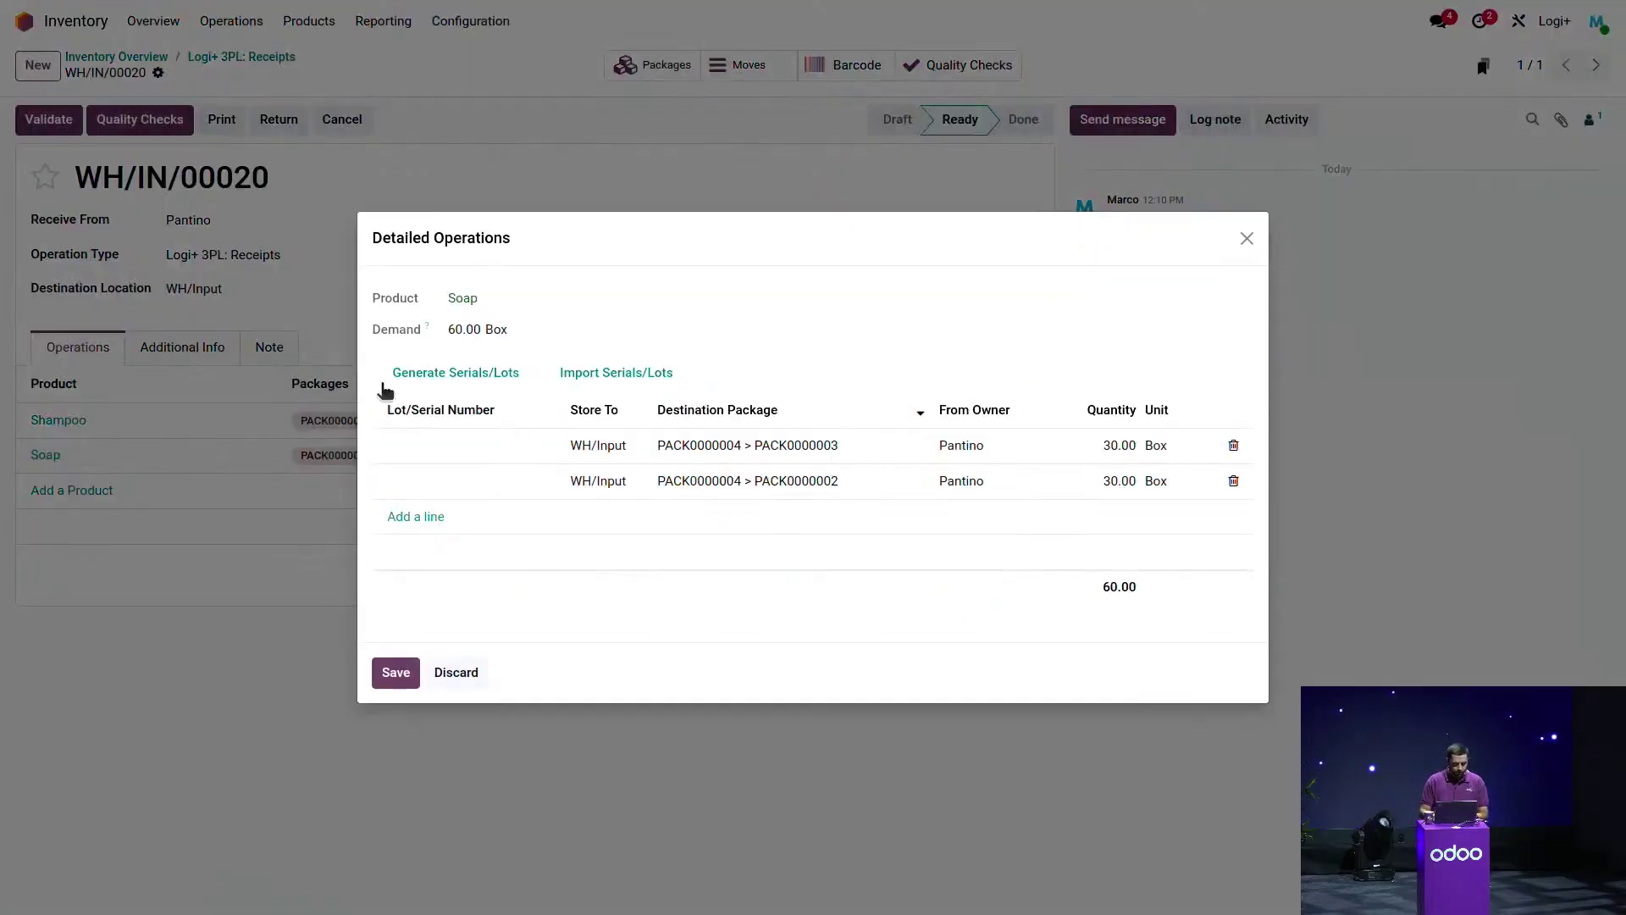
click(460, 445)
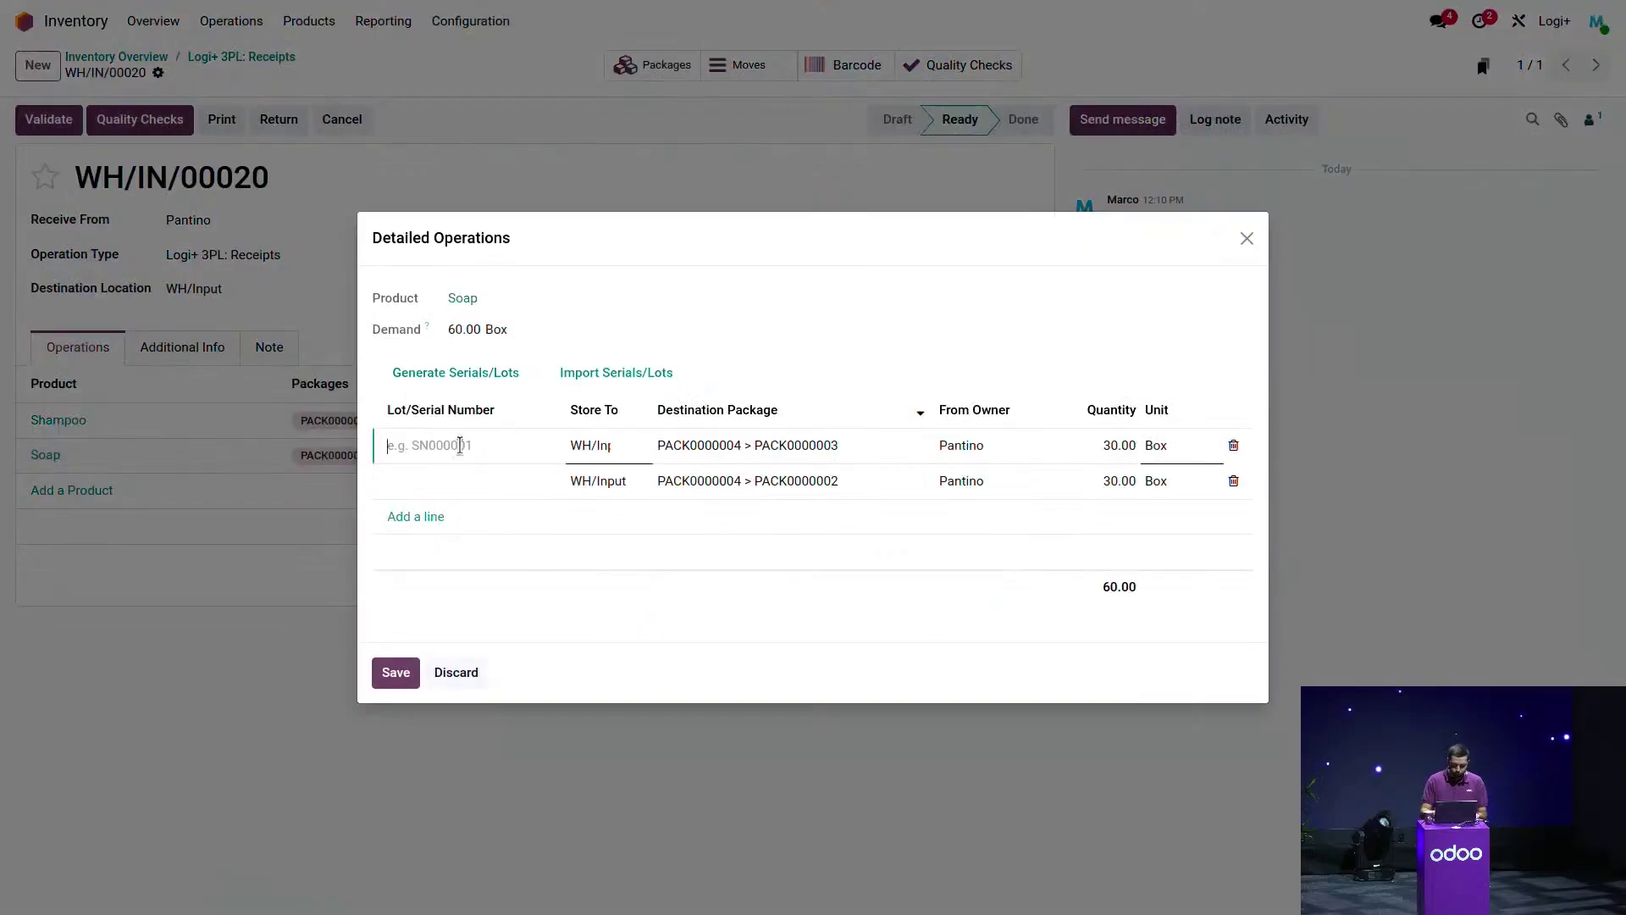
text(LOT5431)
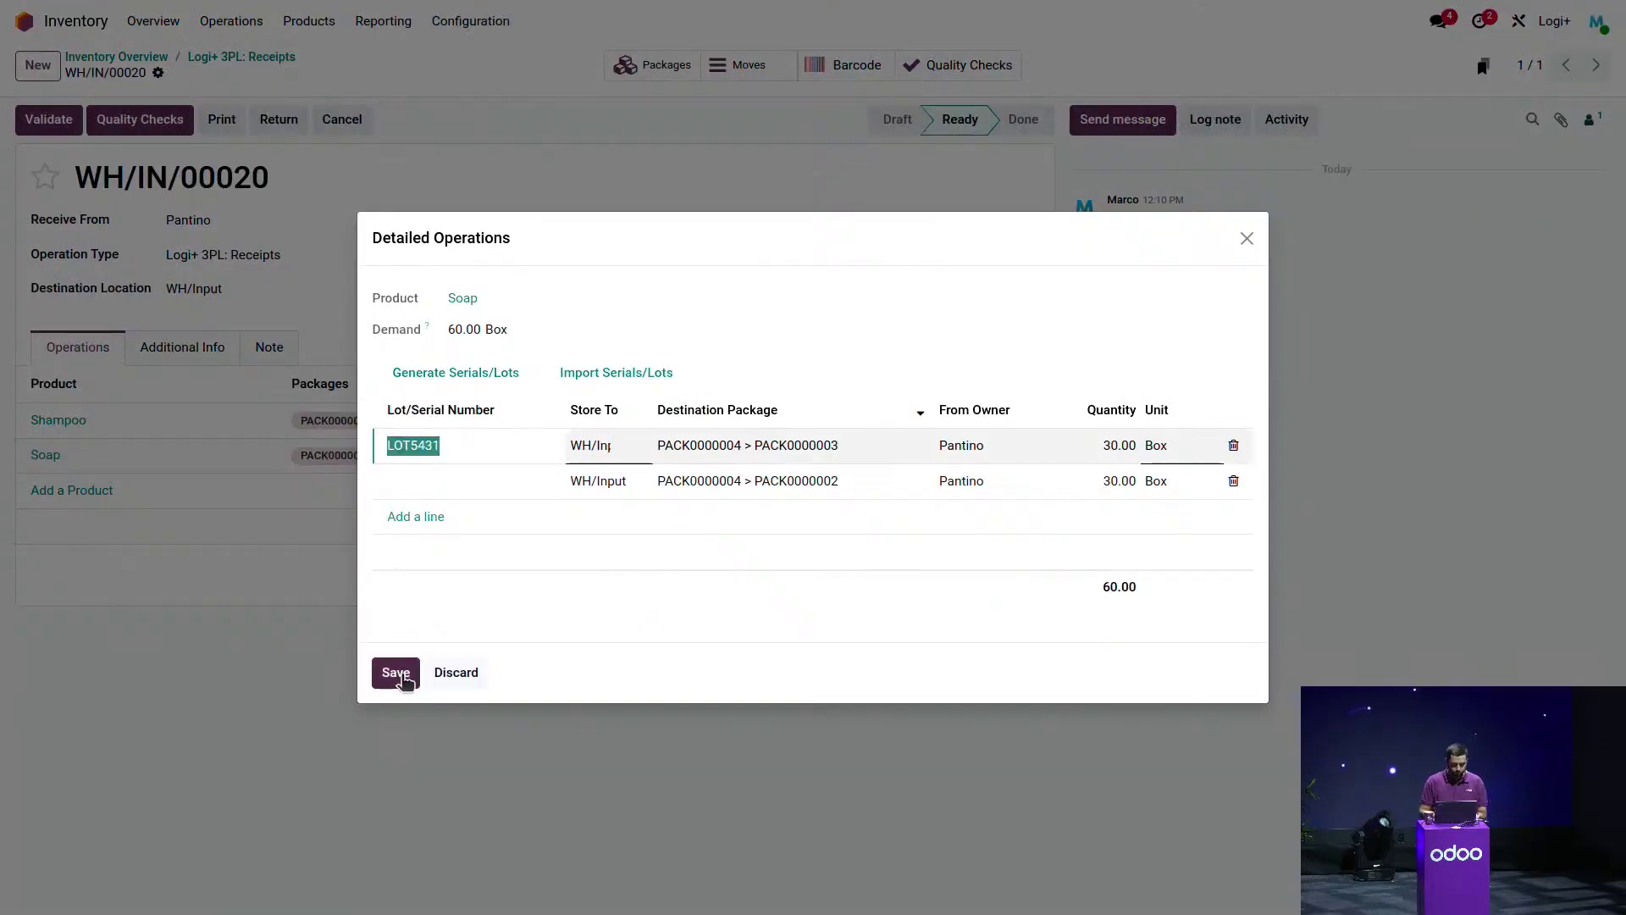
click(420, 587)
click(441, 489)
text(L)
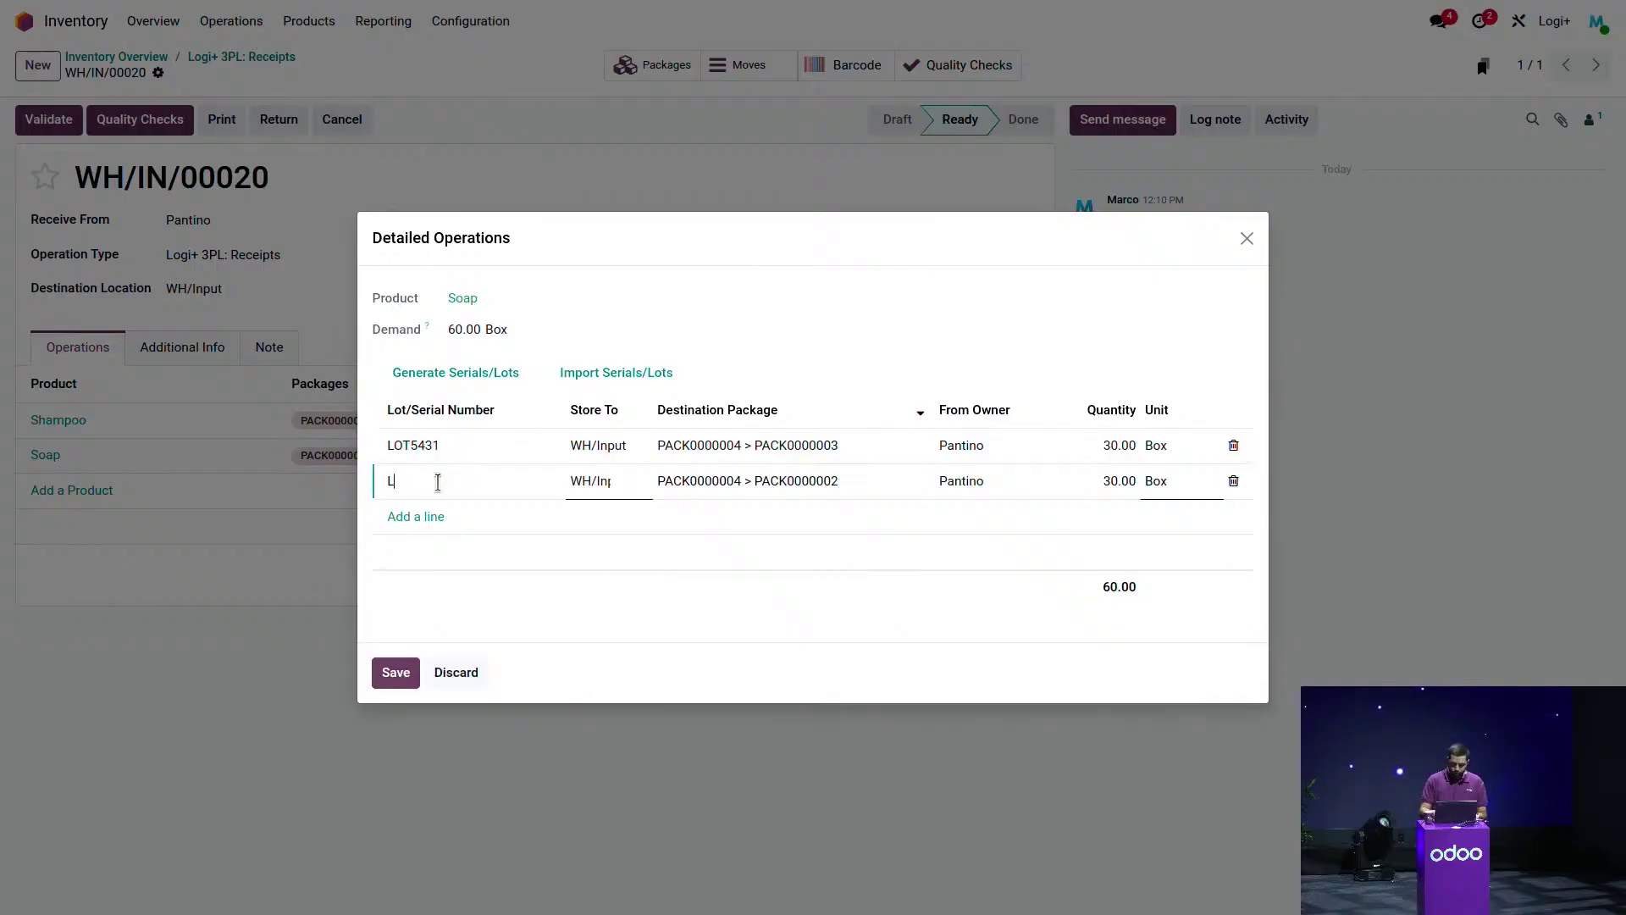
text(OT098)
click(394, 671)
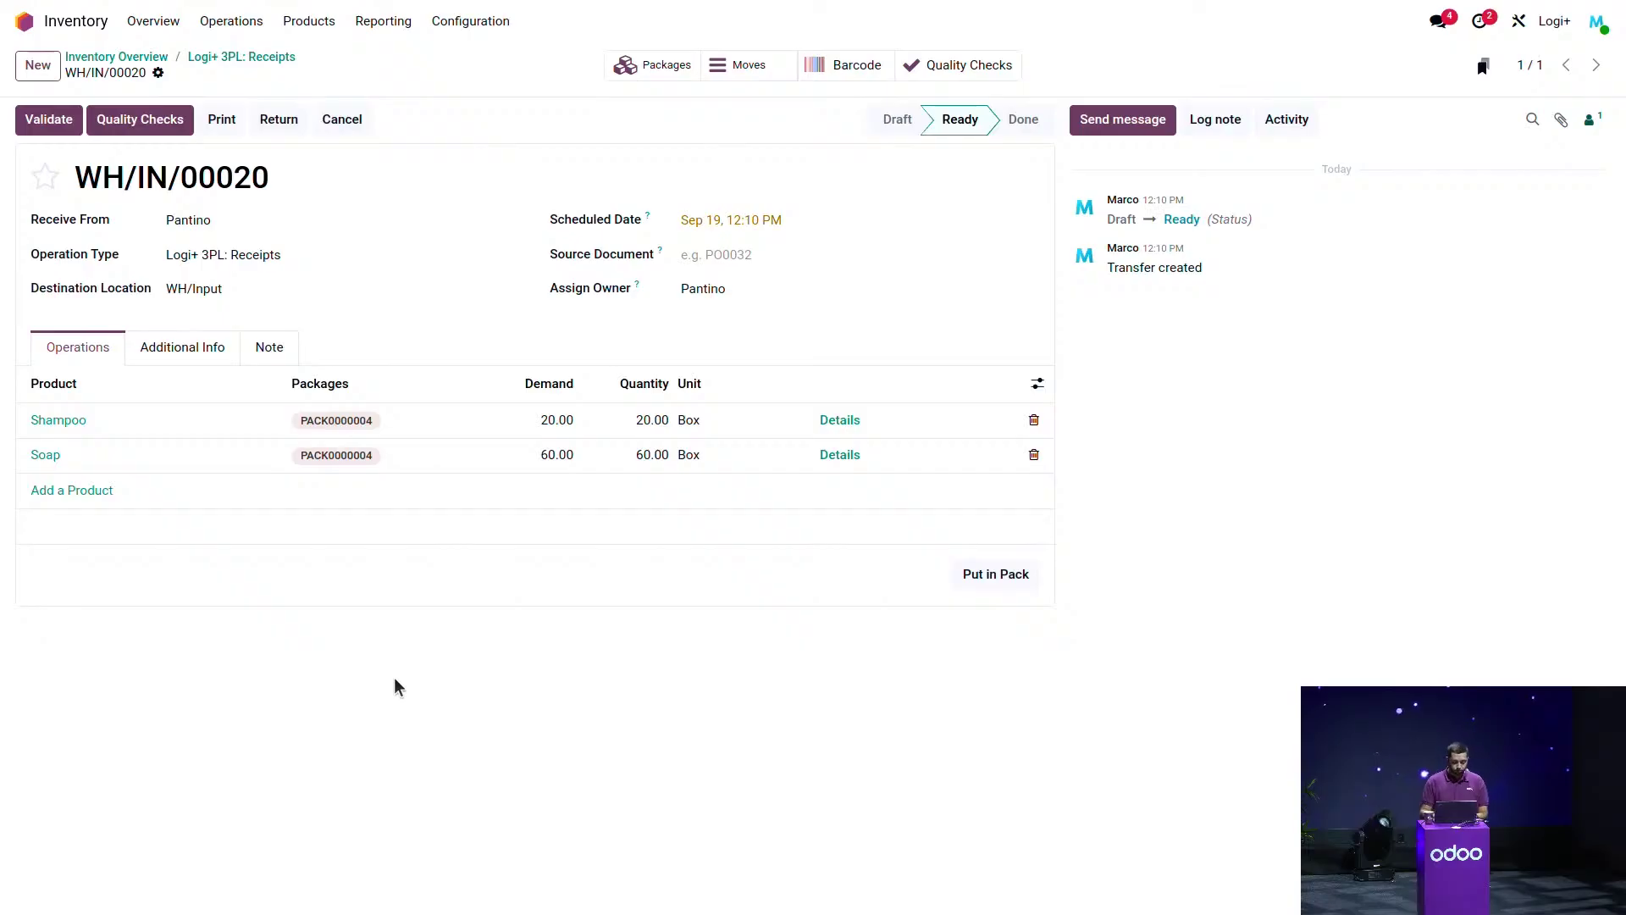
Validate the receipt and pass the quality checks for both products.
click(48, 122)
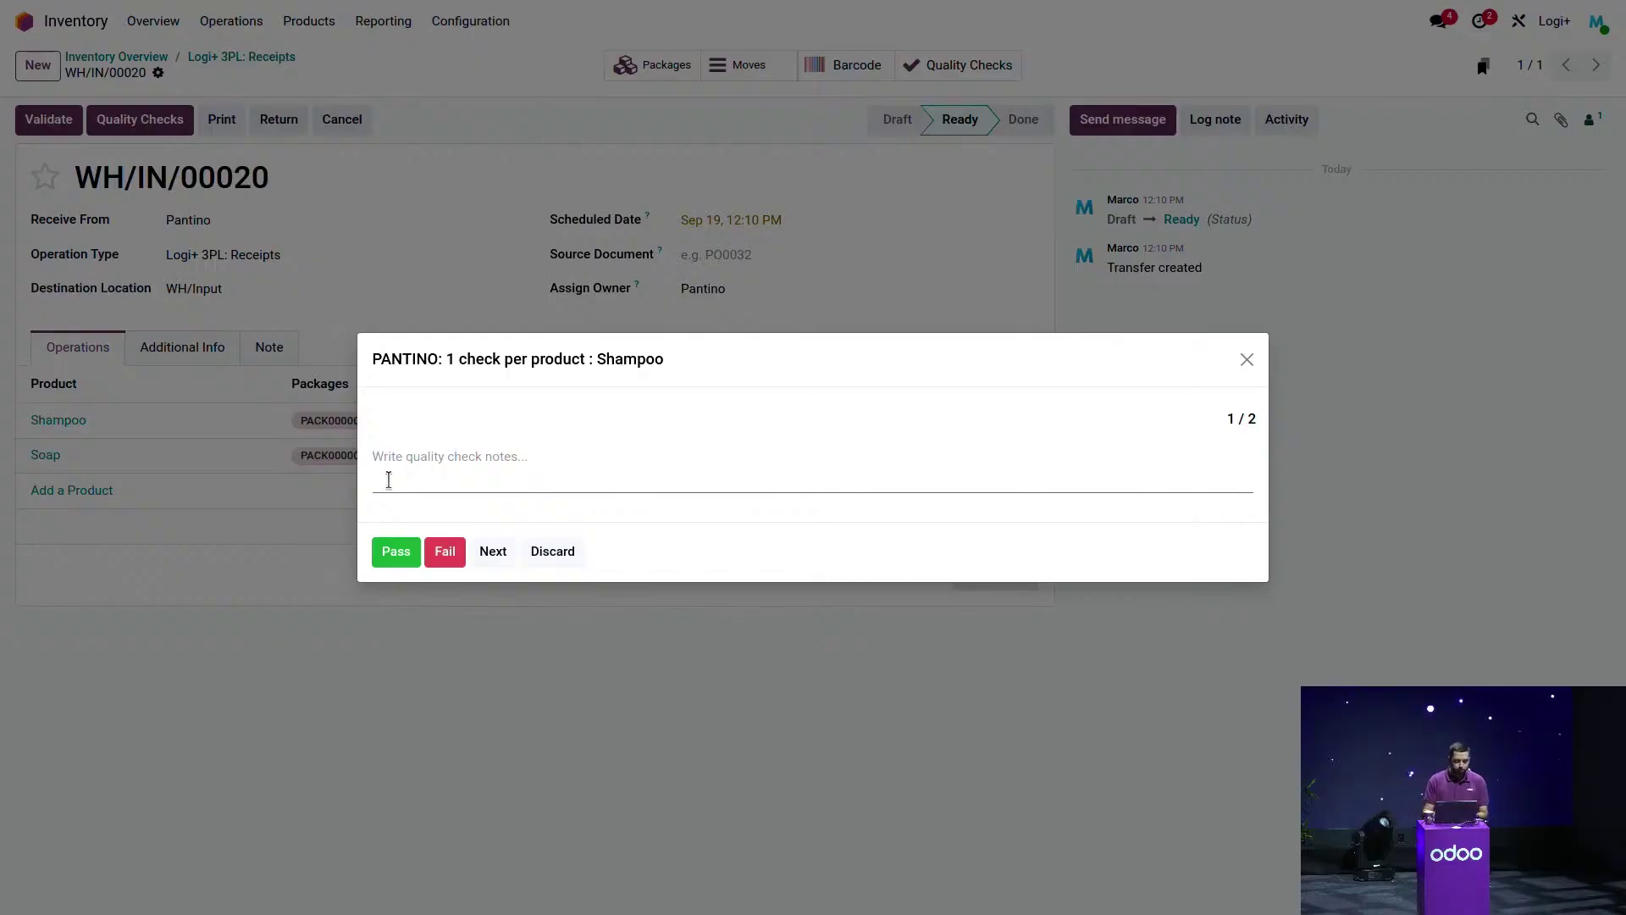
click(394, 553)
click(396, 559)
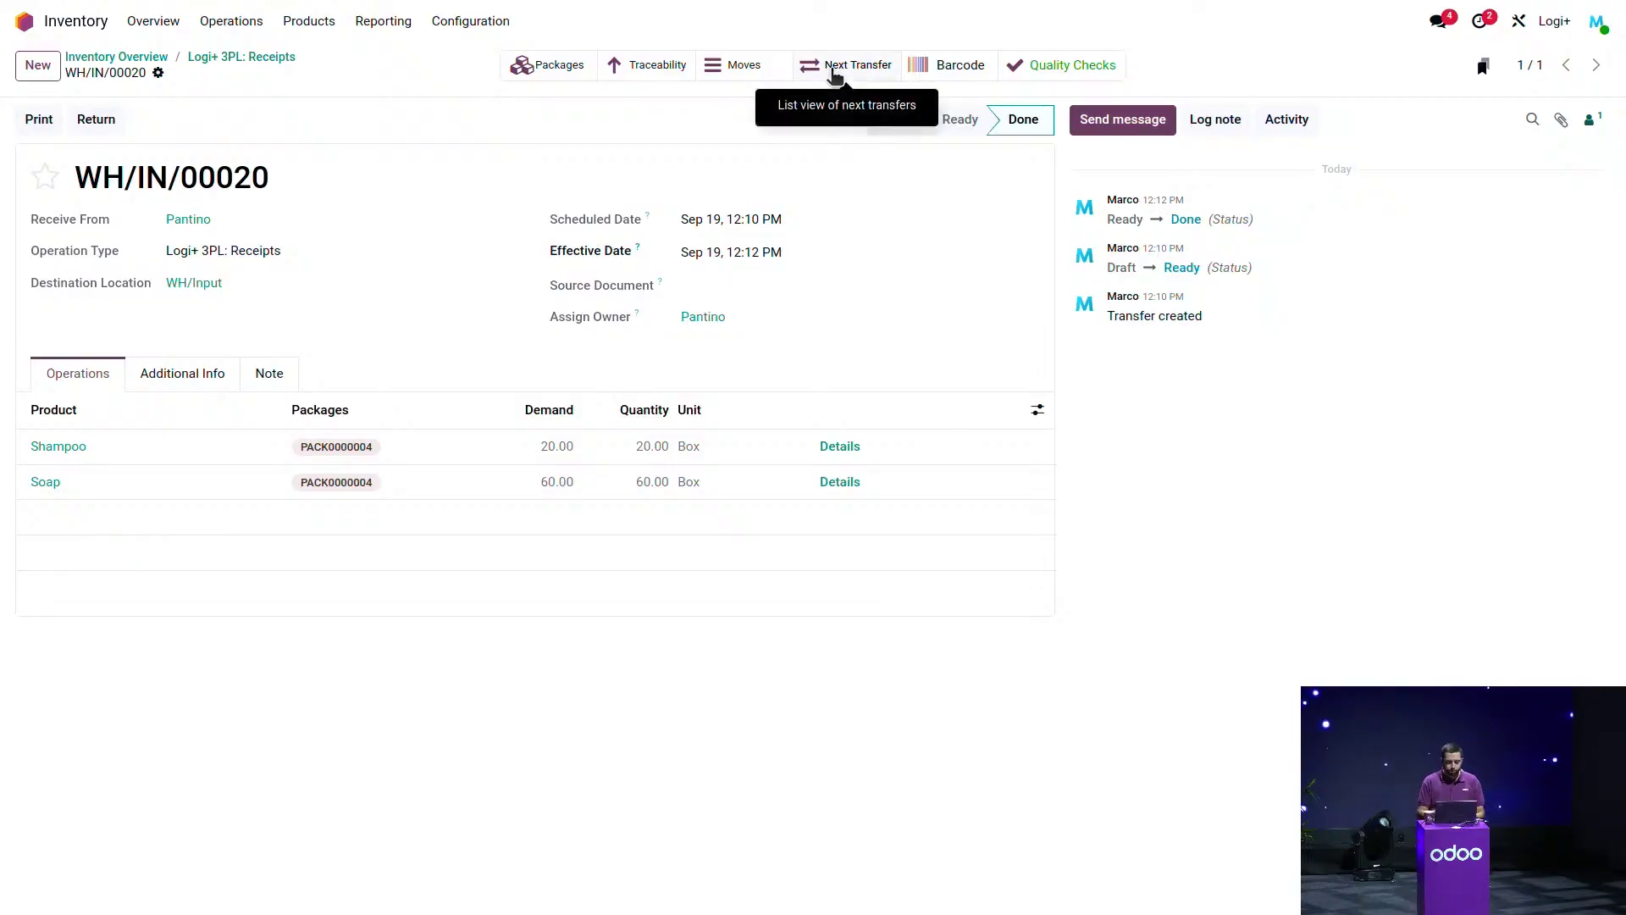
Review the receipt's detailed moves and the Shampoo package's container and content, and return to the receipt.
click(736, 64)
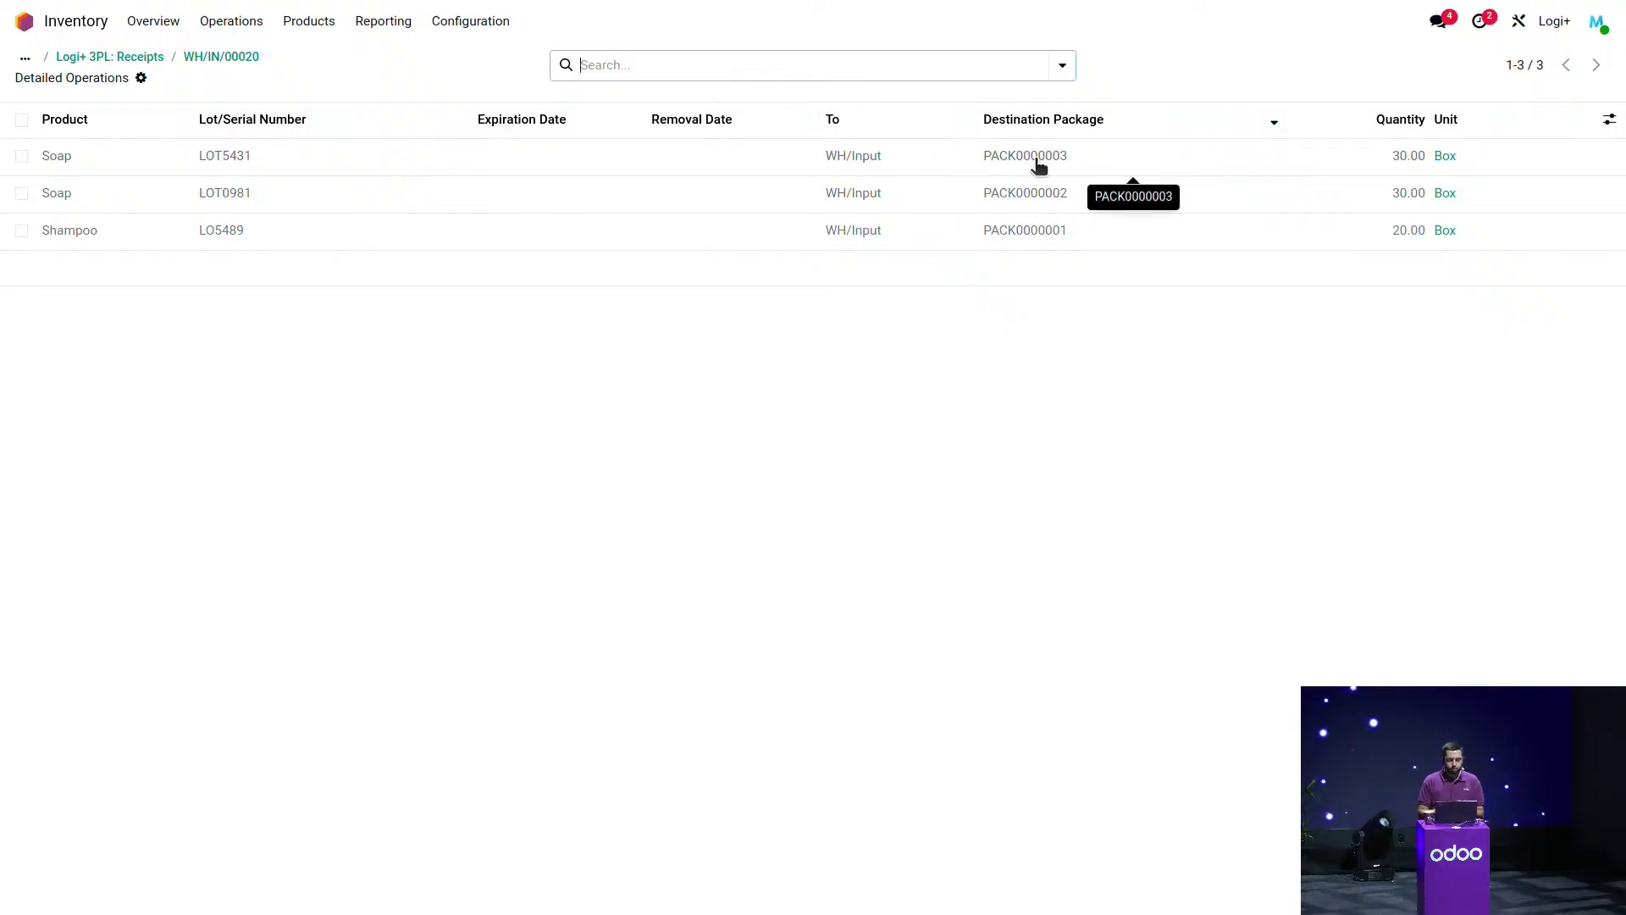
click(1025, 232)
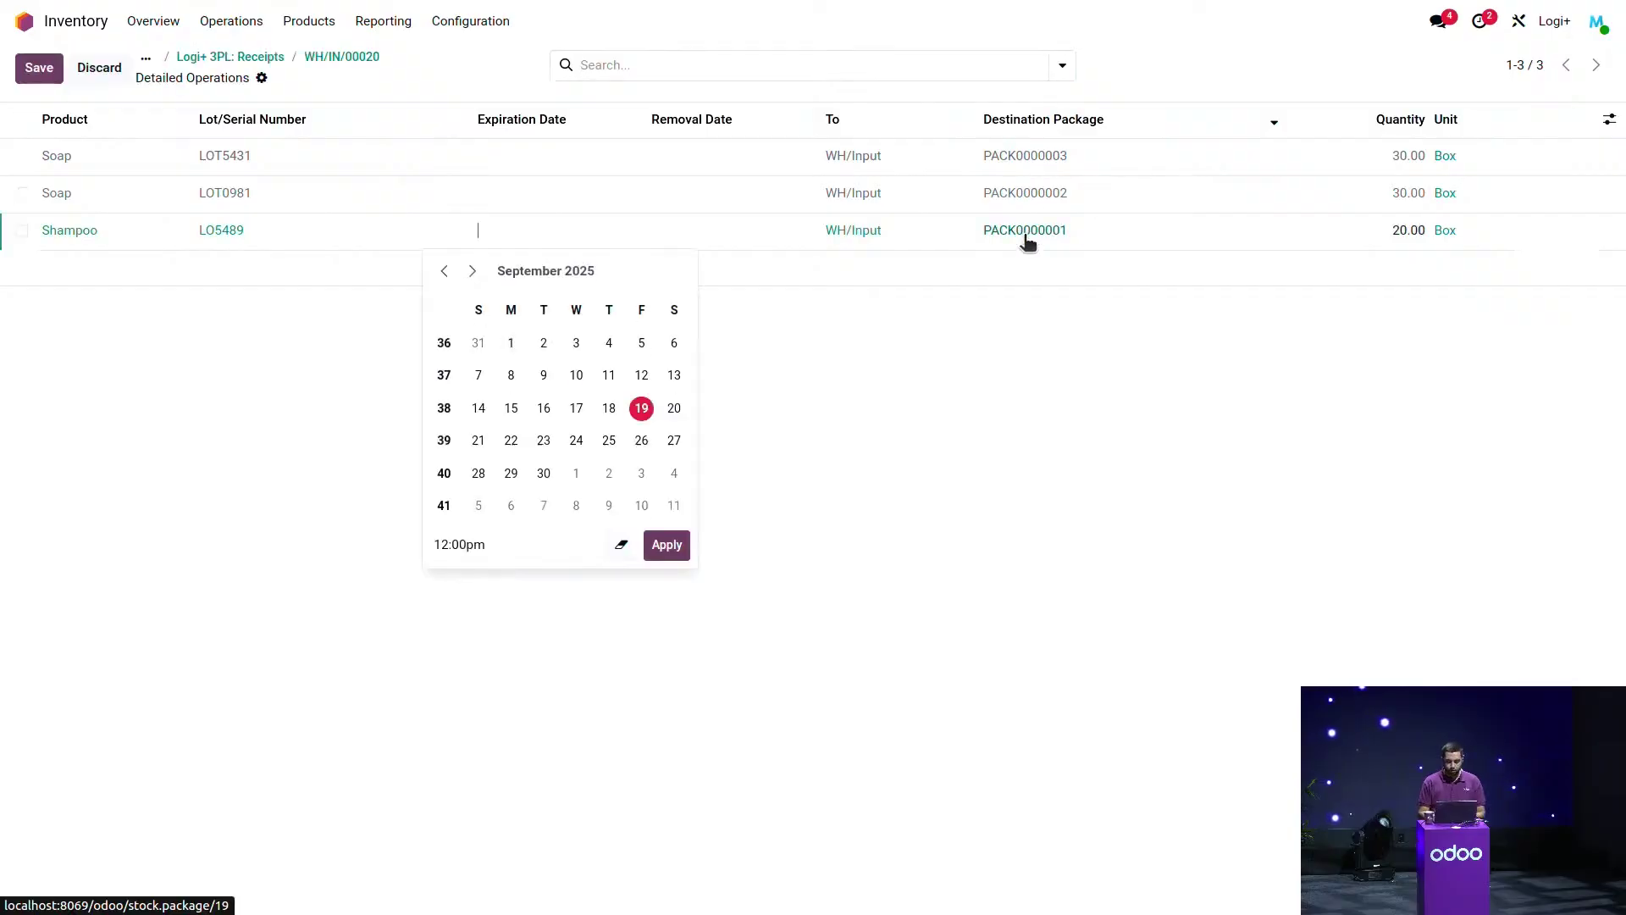
click(1024, 233)
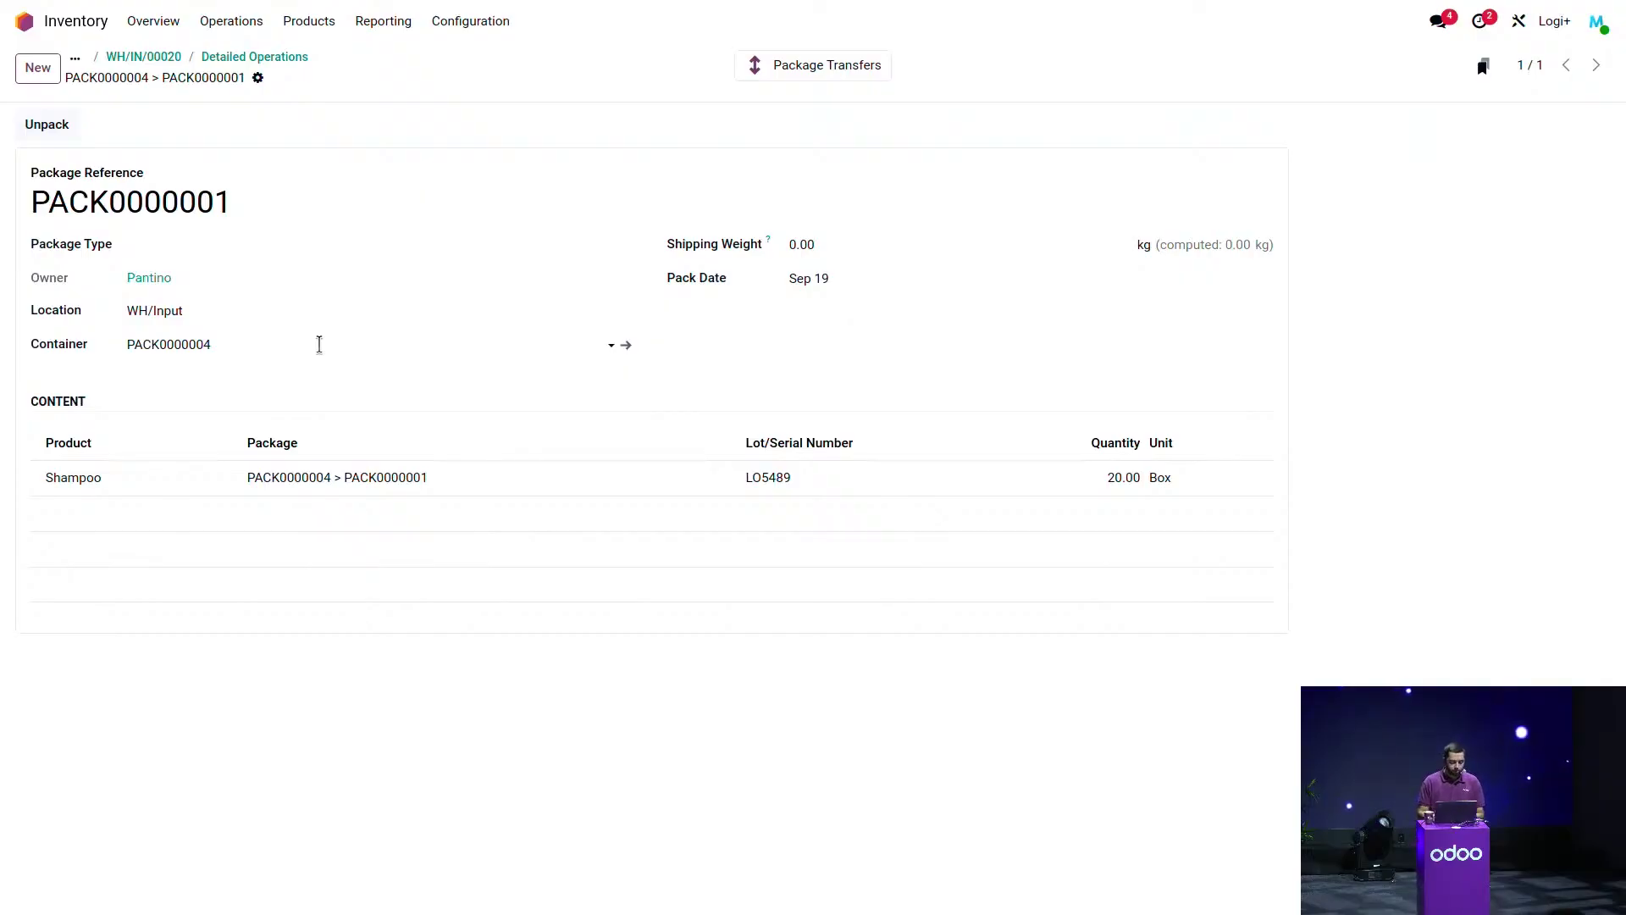
click(234, 57)
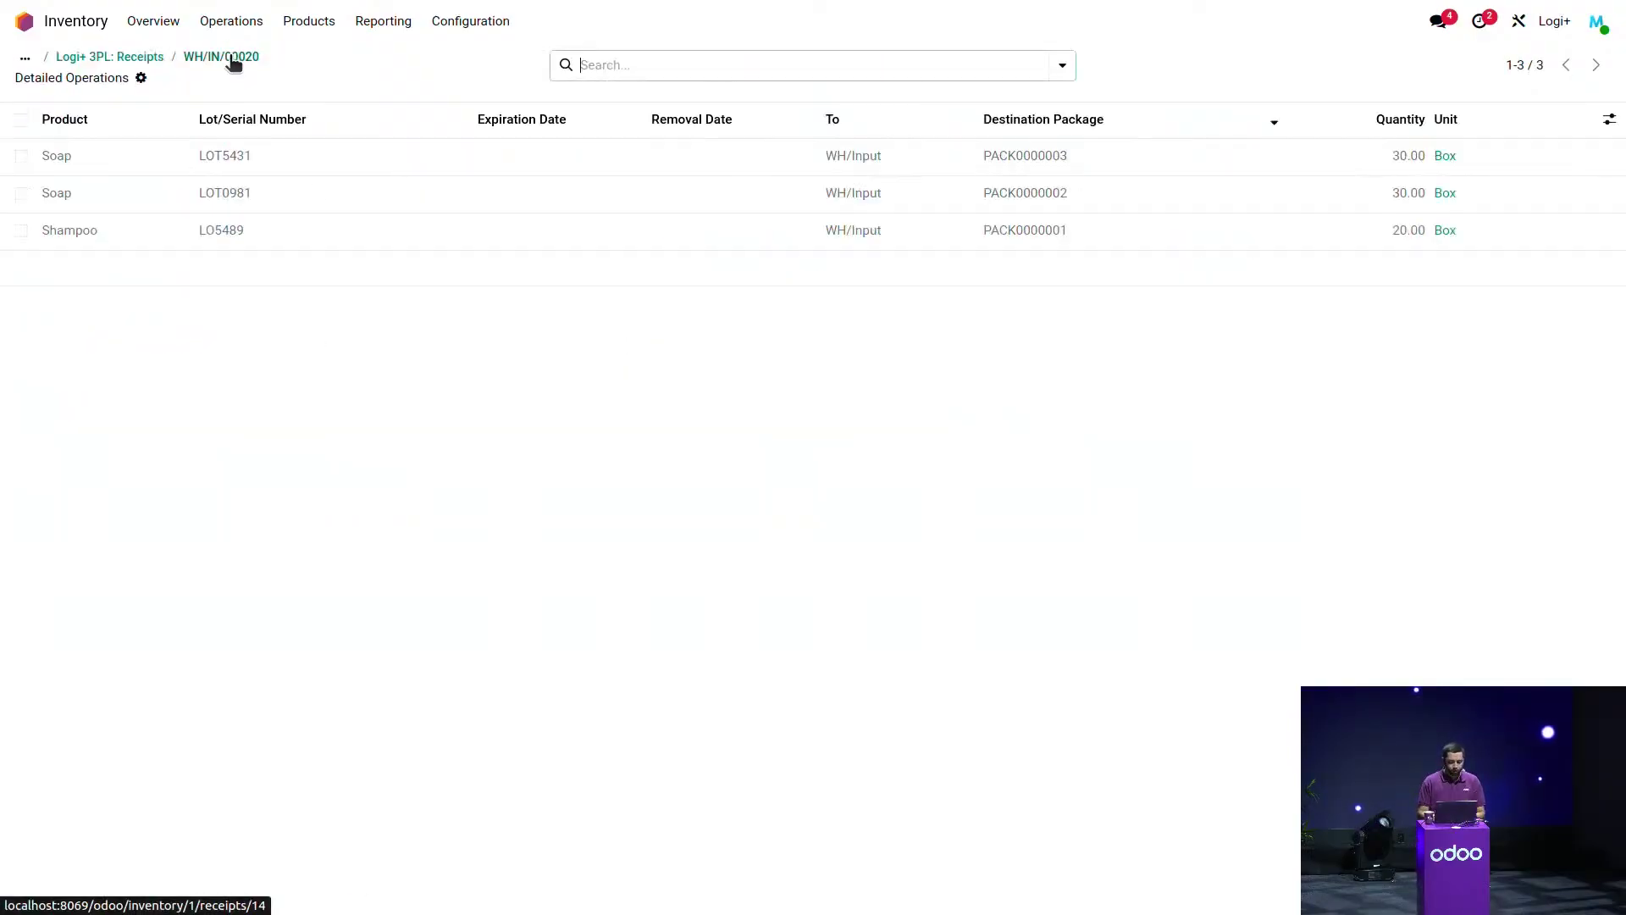
click(232, 57)
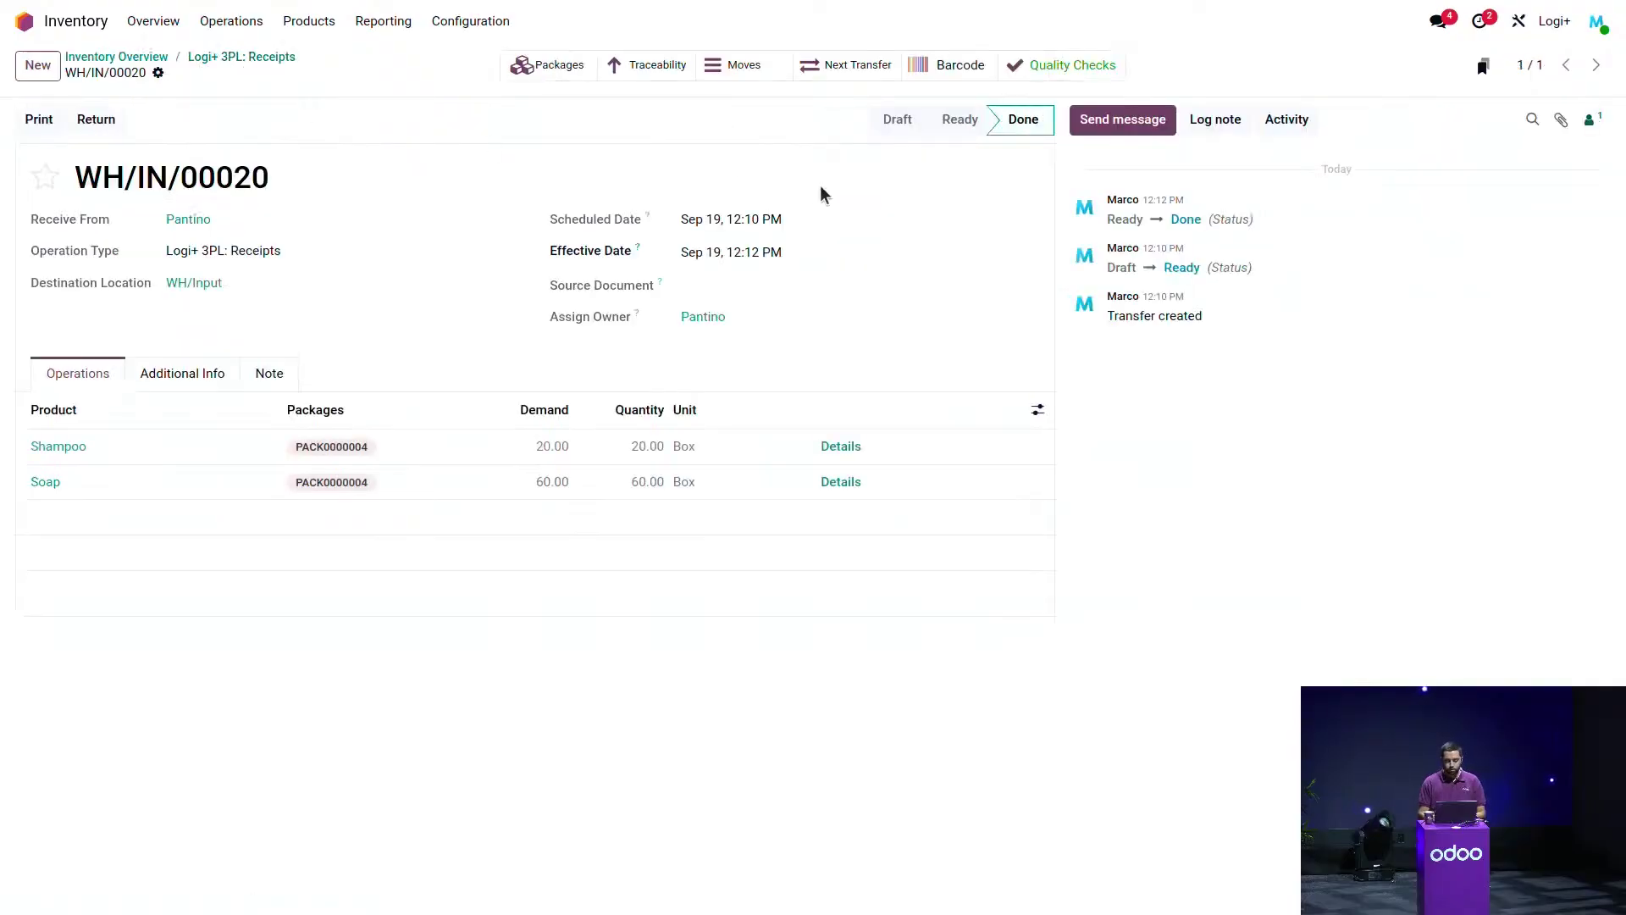
Open the receipt's follow-up storage transfer, set its destination location to Stock/A01/R17/S01 from the Cat 1: Ground locations, and validate it.
click(847, 65)
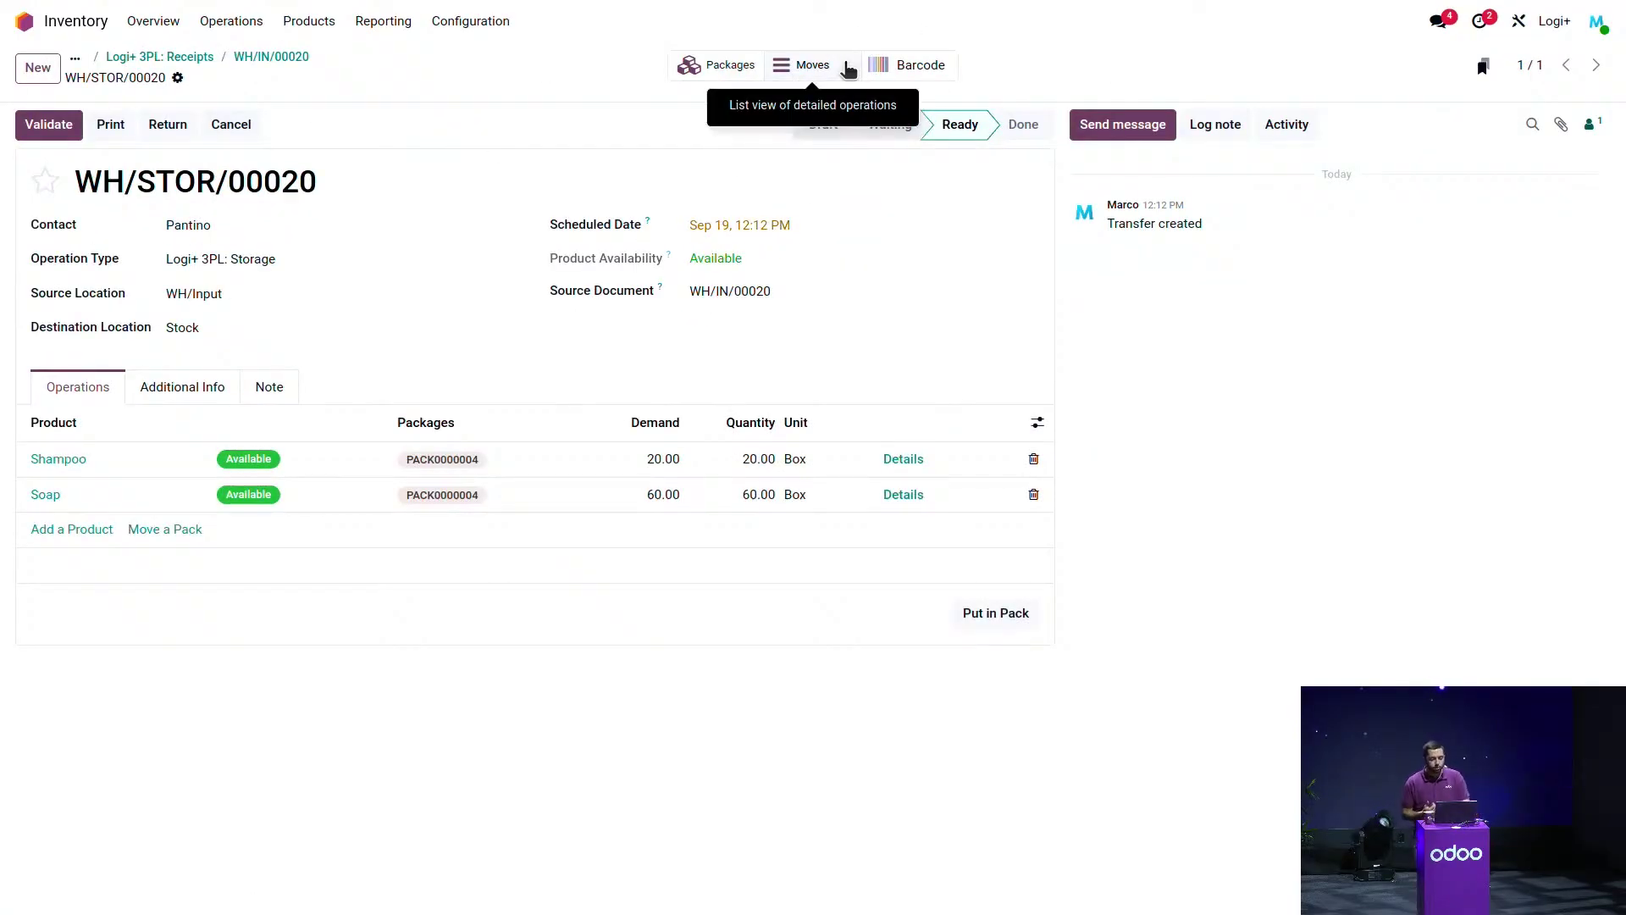
click(221, 332)
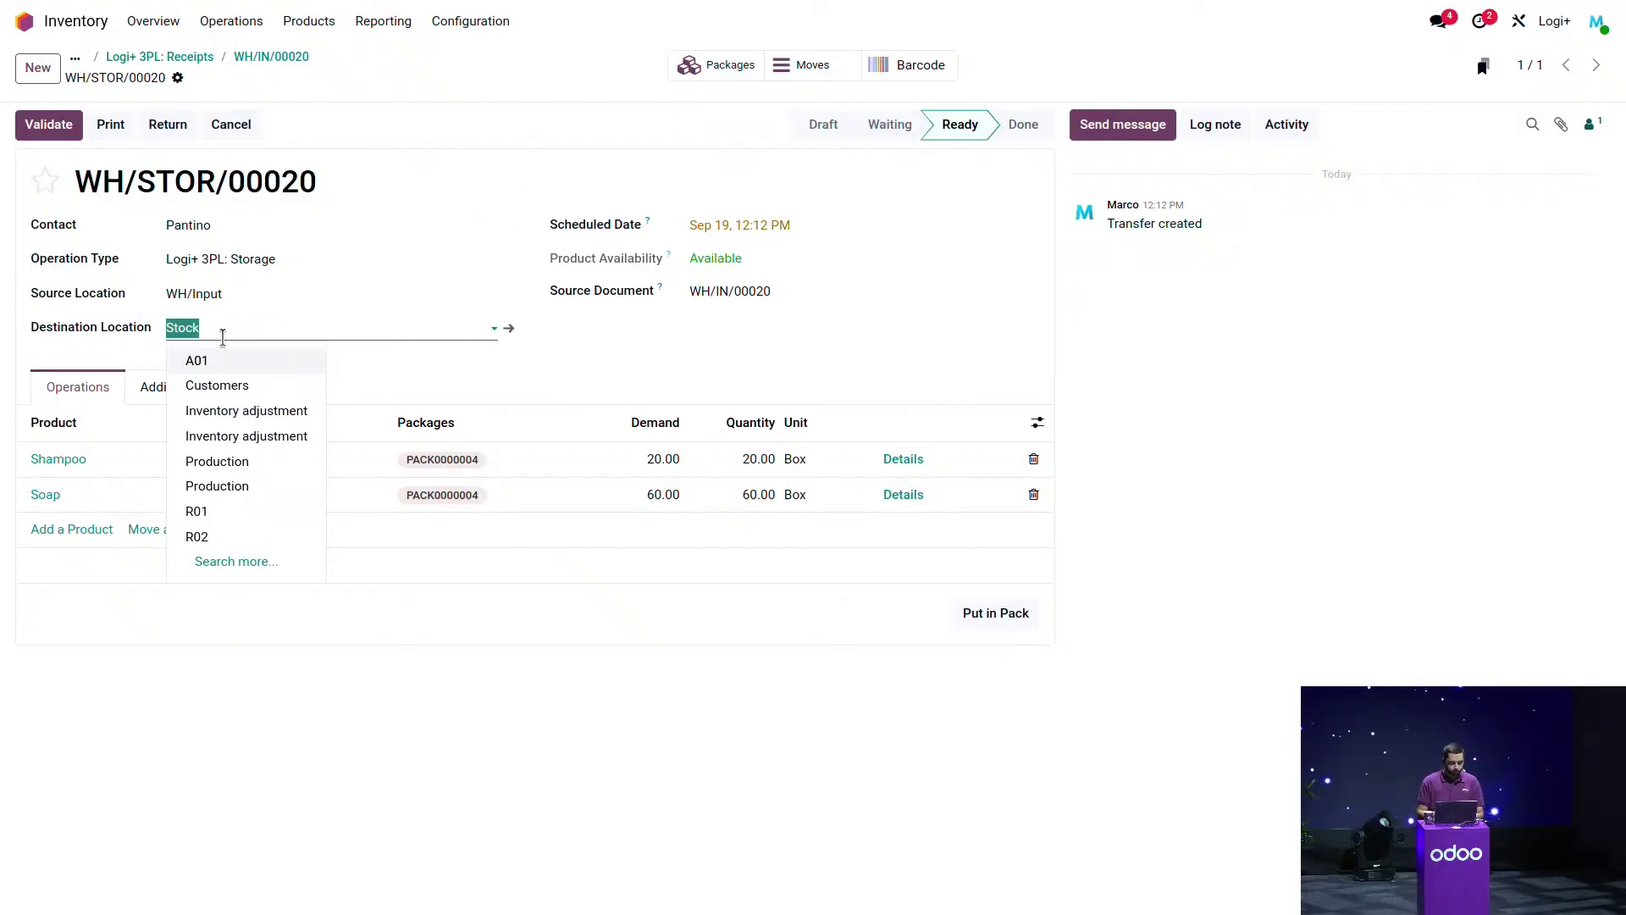
click(255, 563)
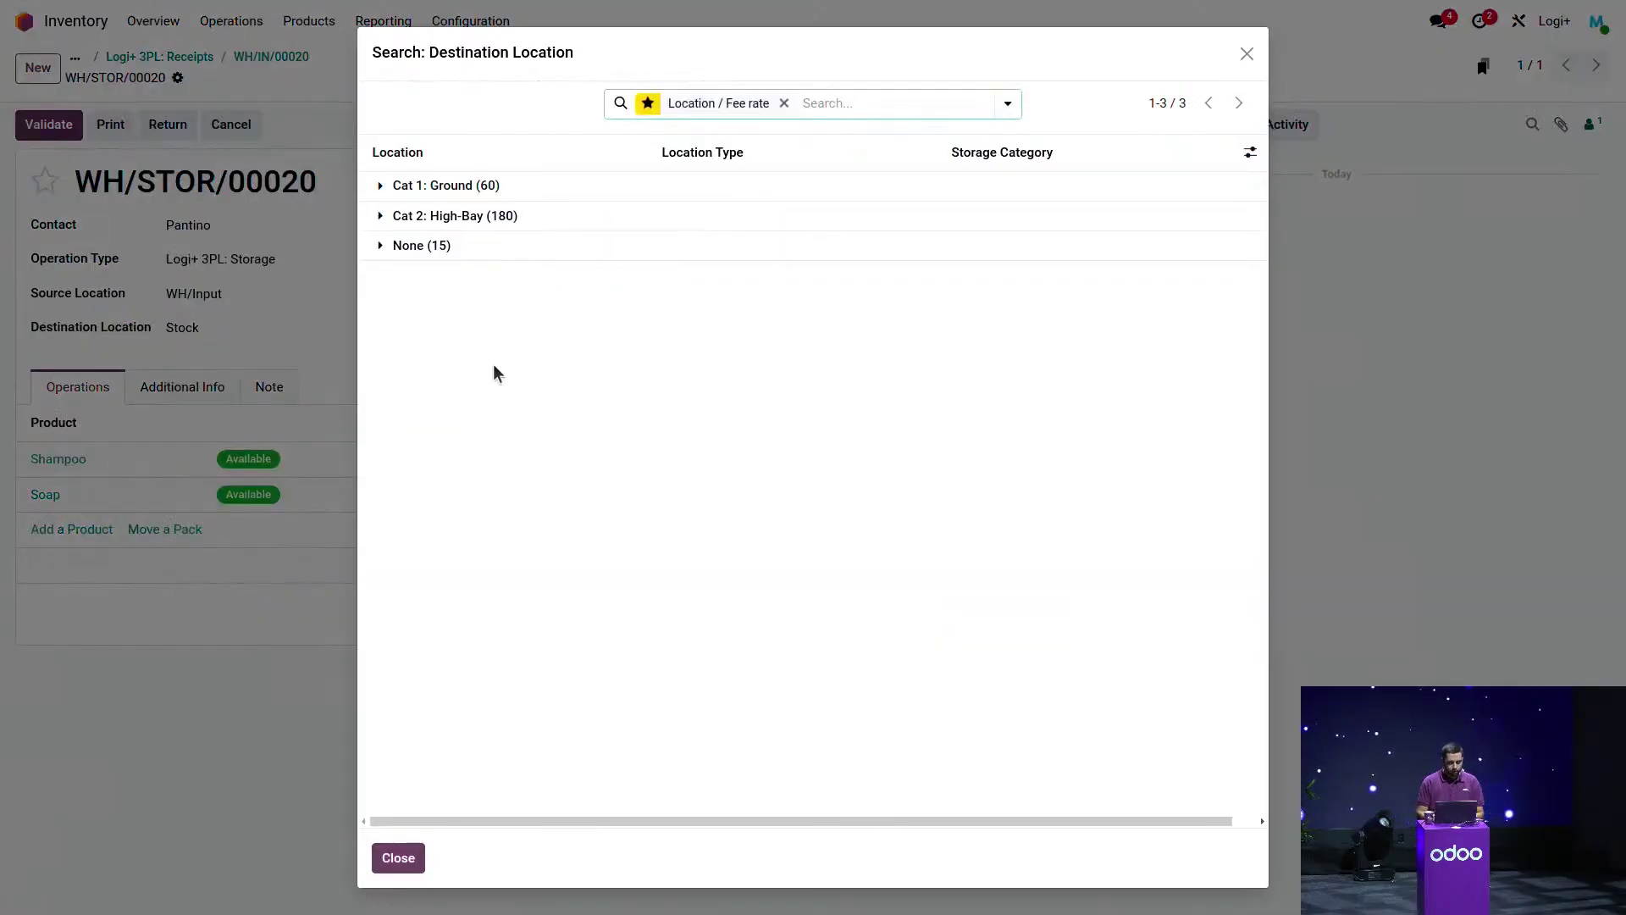
click(565, 184)
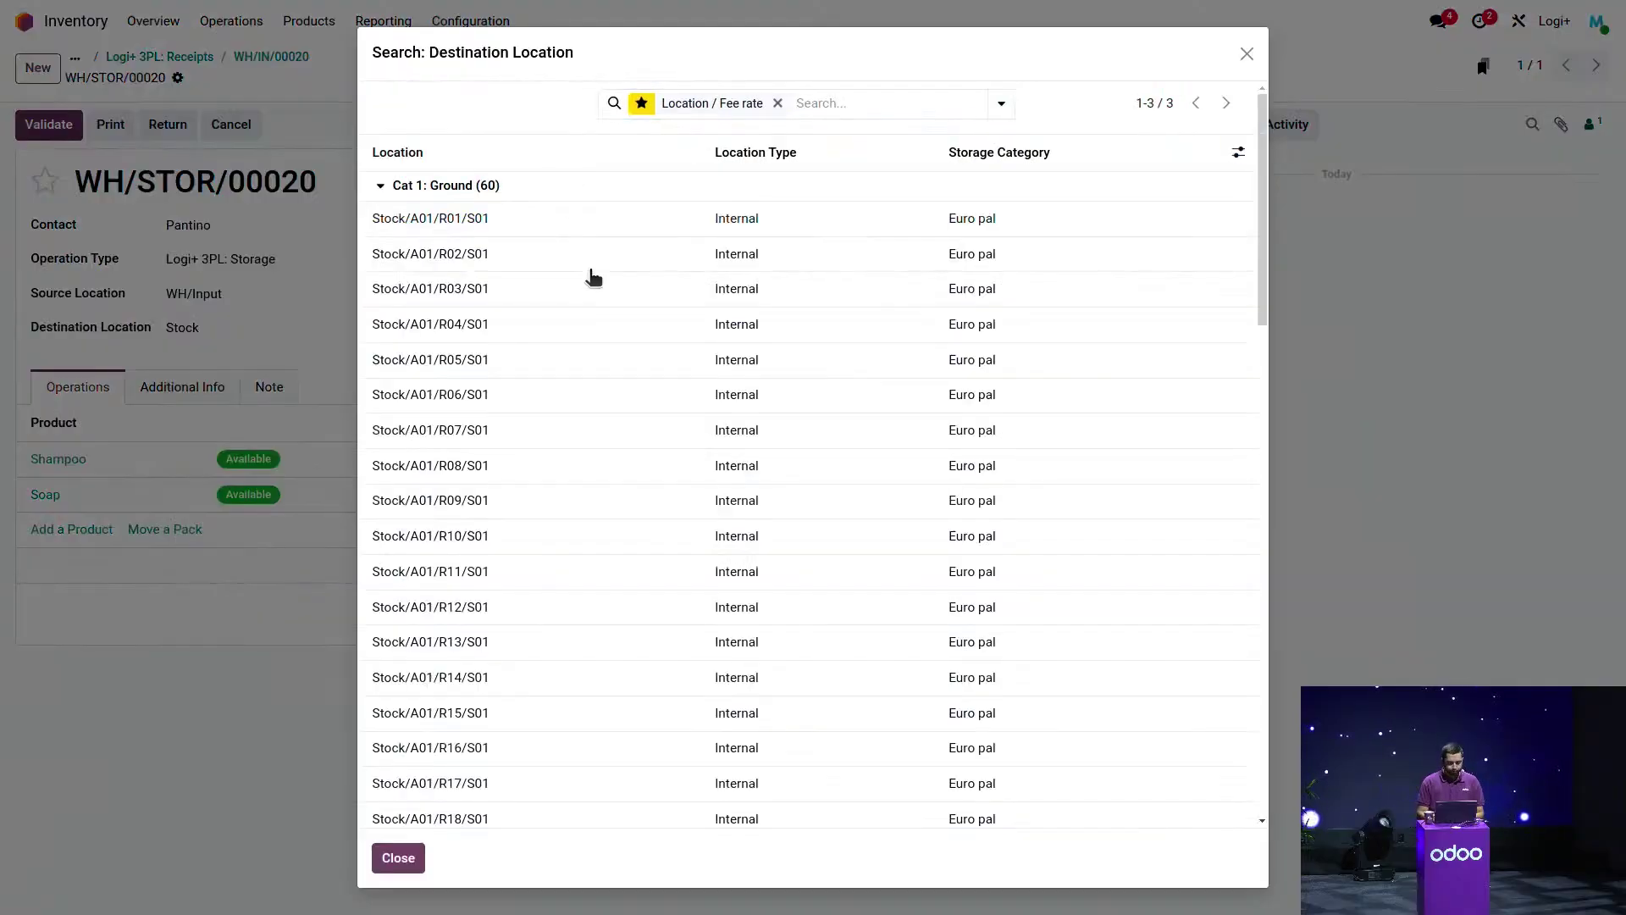
scroll(610, 439, down, 1)
scroll(610, 439, down, 4)
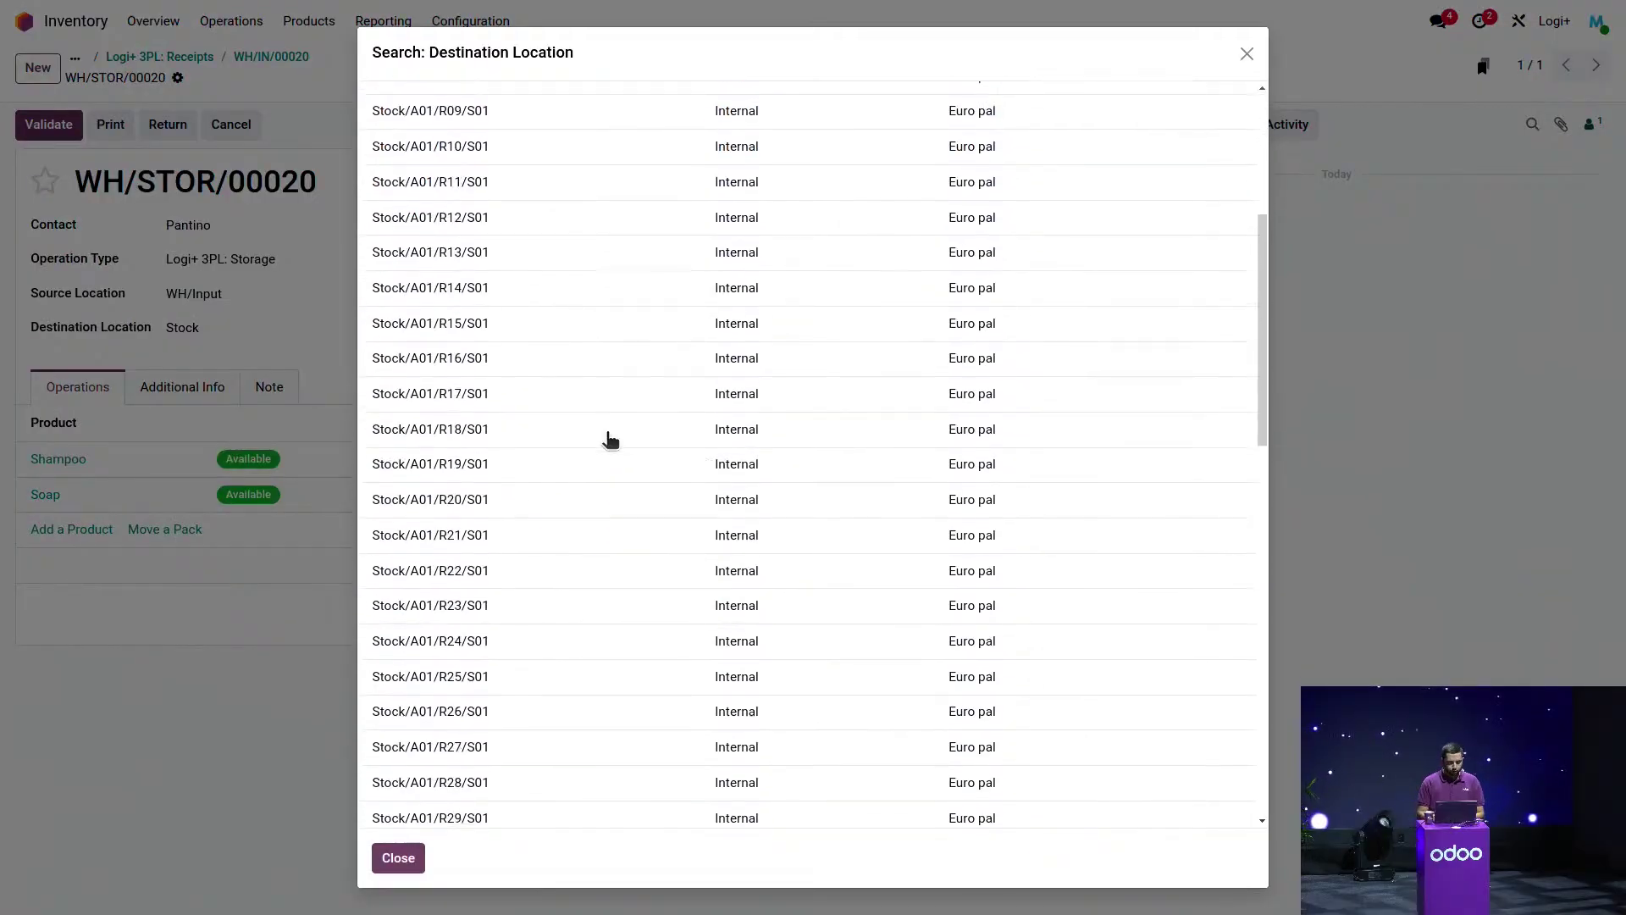
click(553, 406)
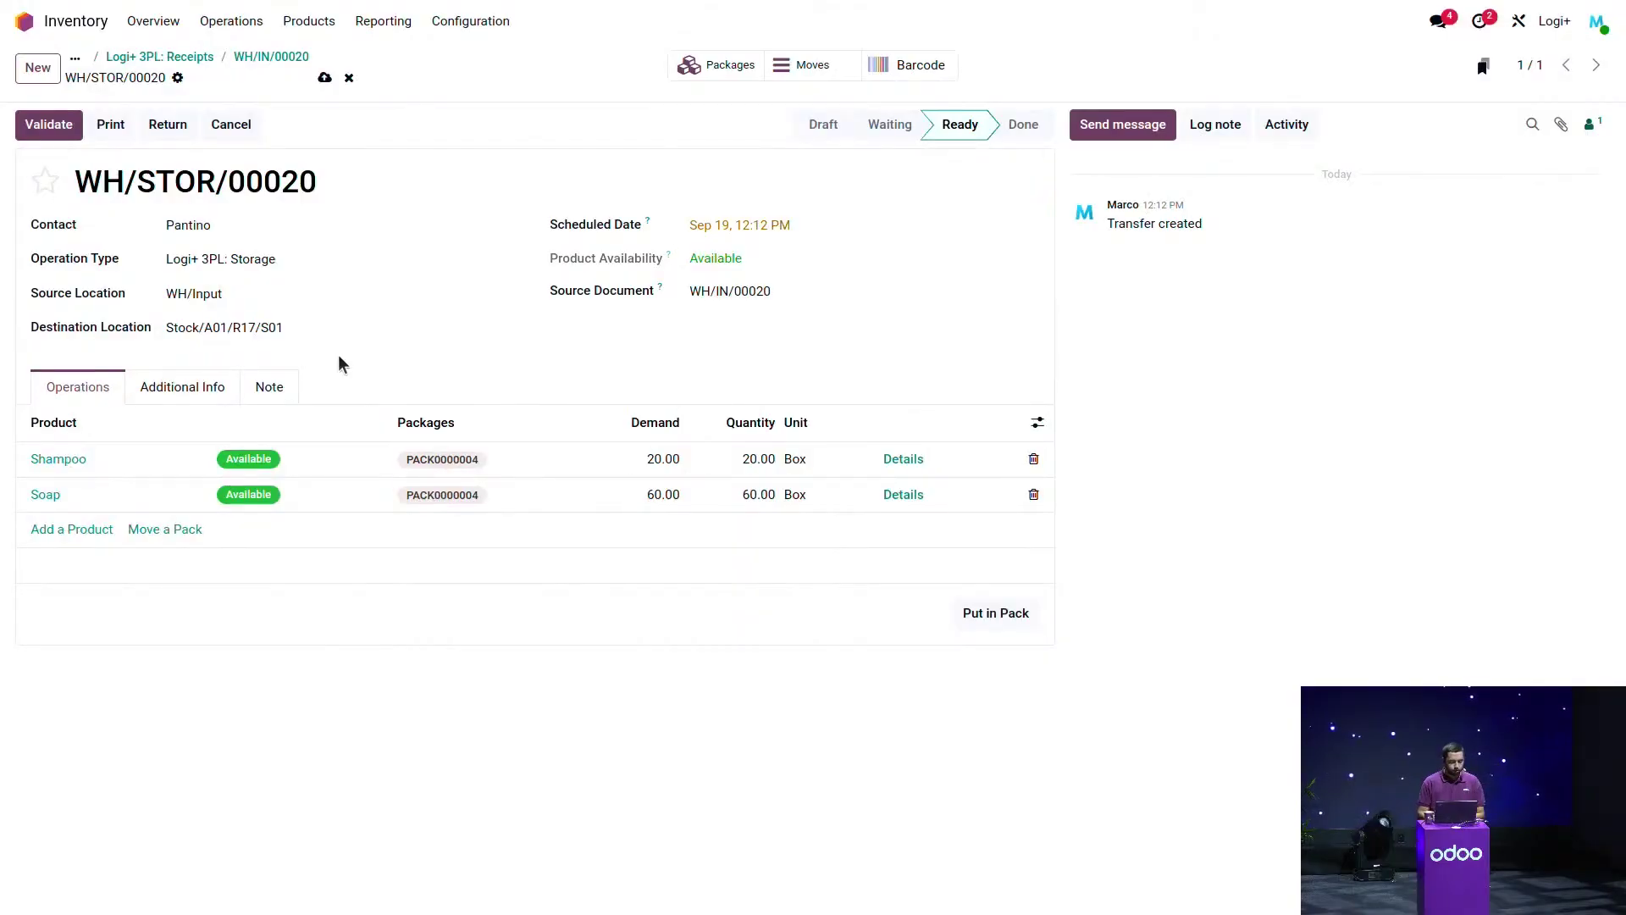
click(44, 126)
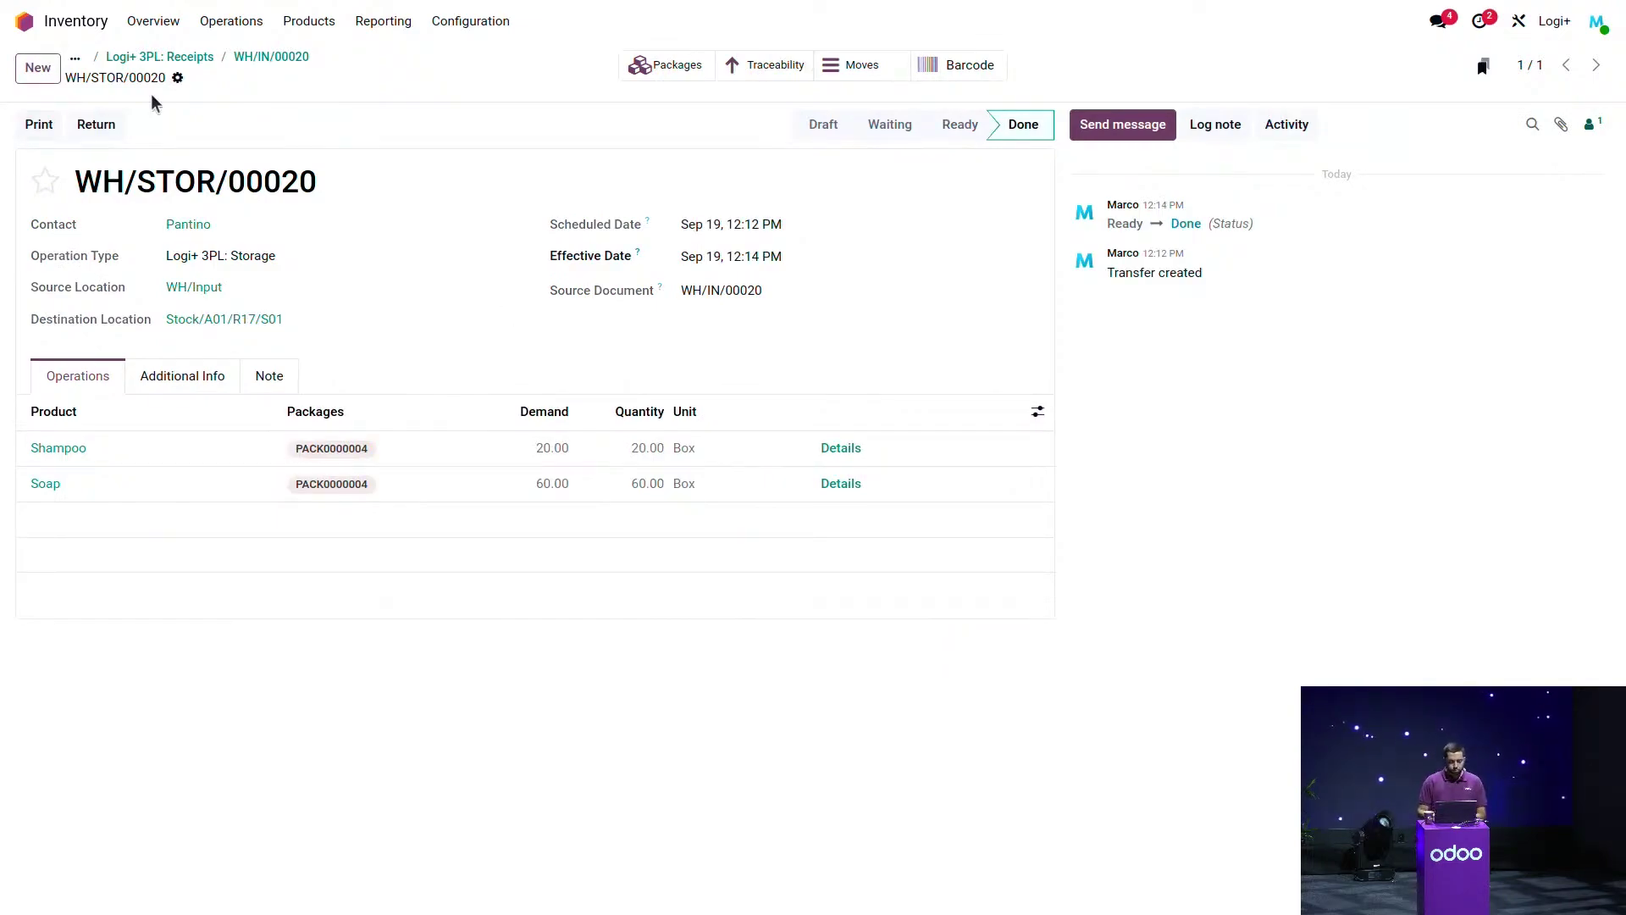
Open today's sales order activities and mark Pantino's "Process new receipt and storage" activity as done.
click(73, 34)
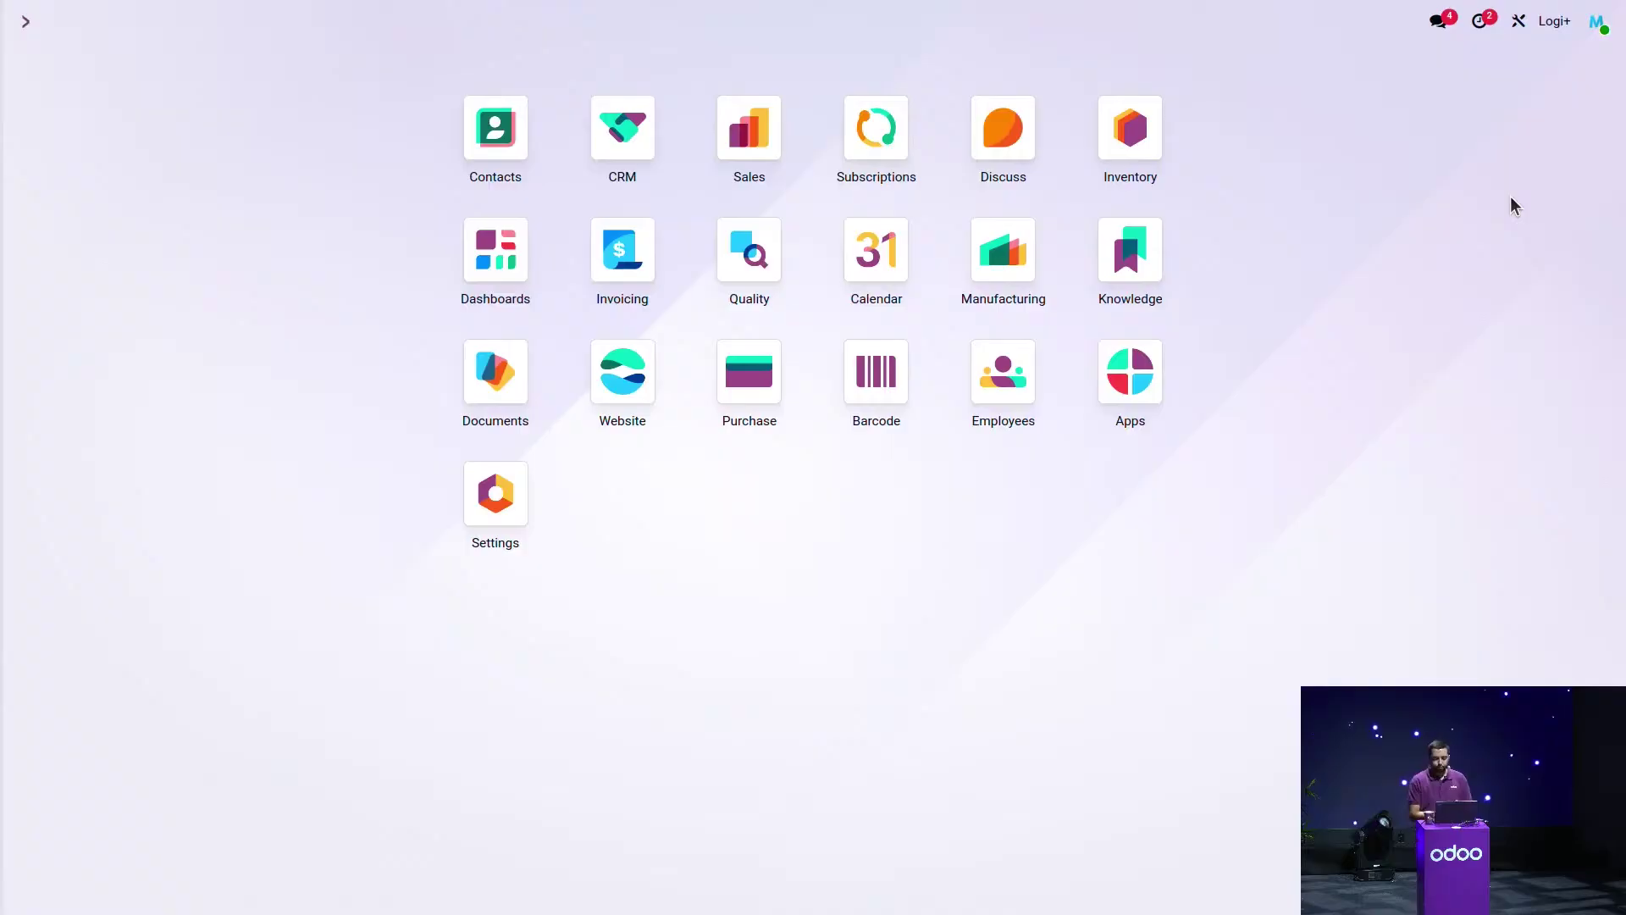
click(1484, 32)
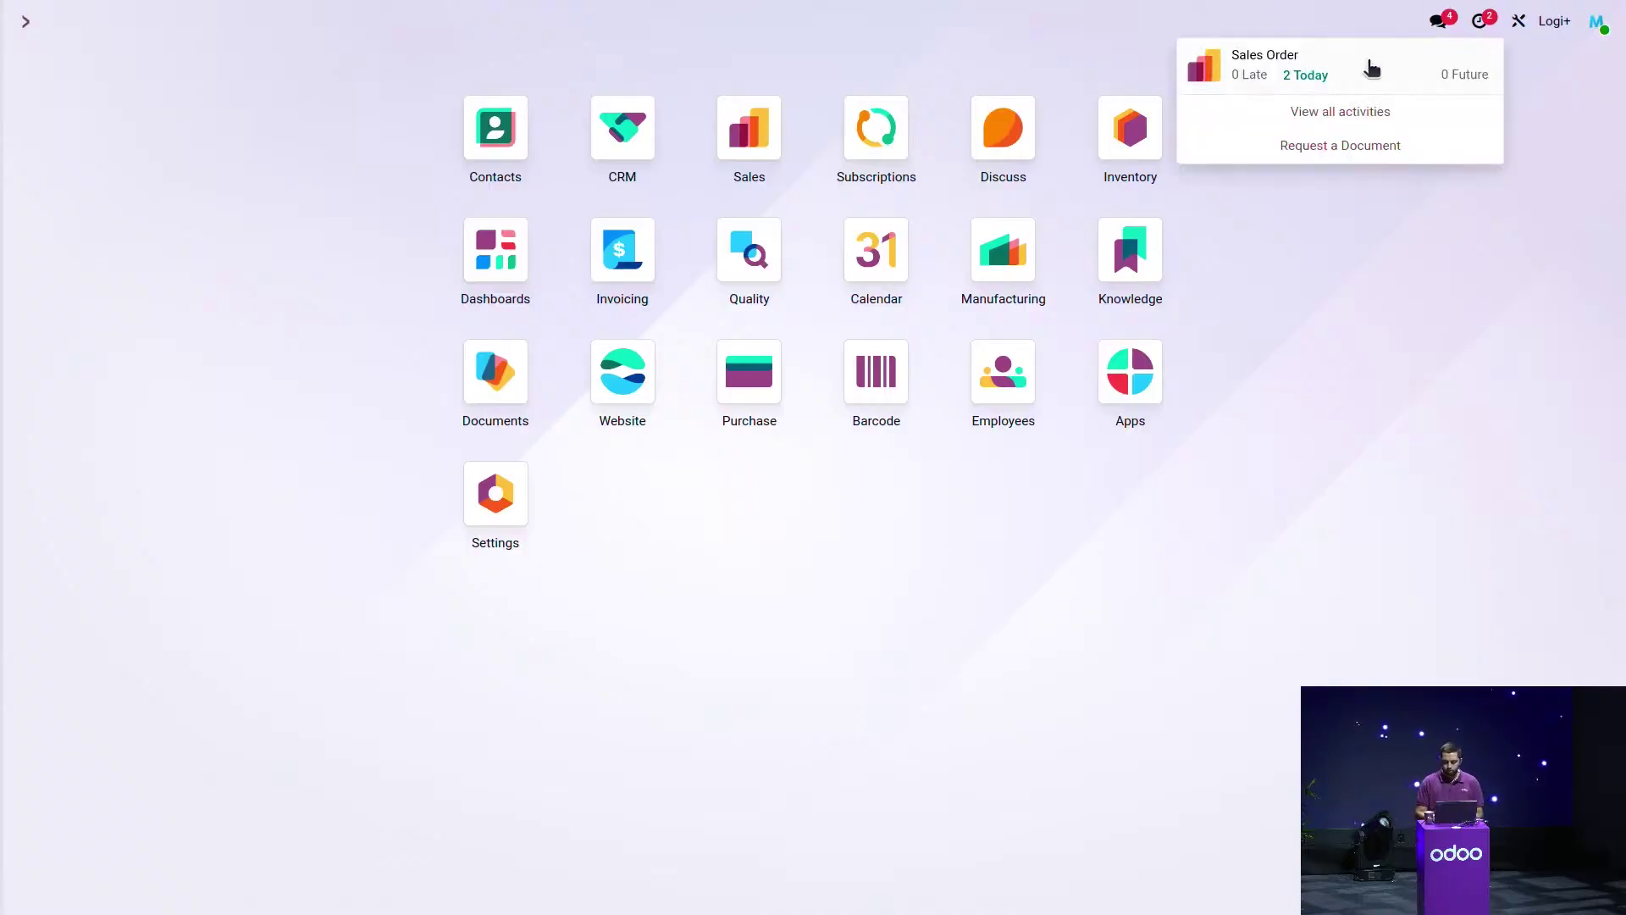
click(1294, 73)
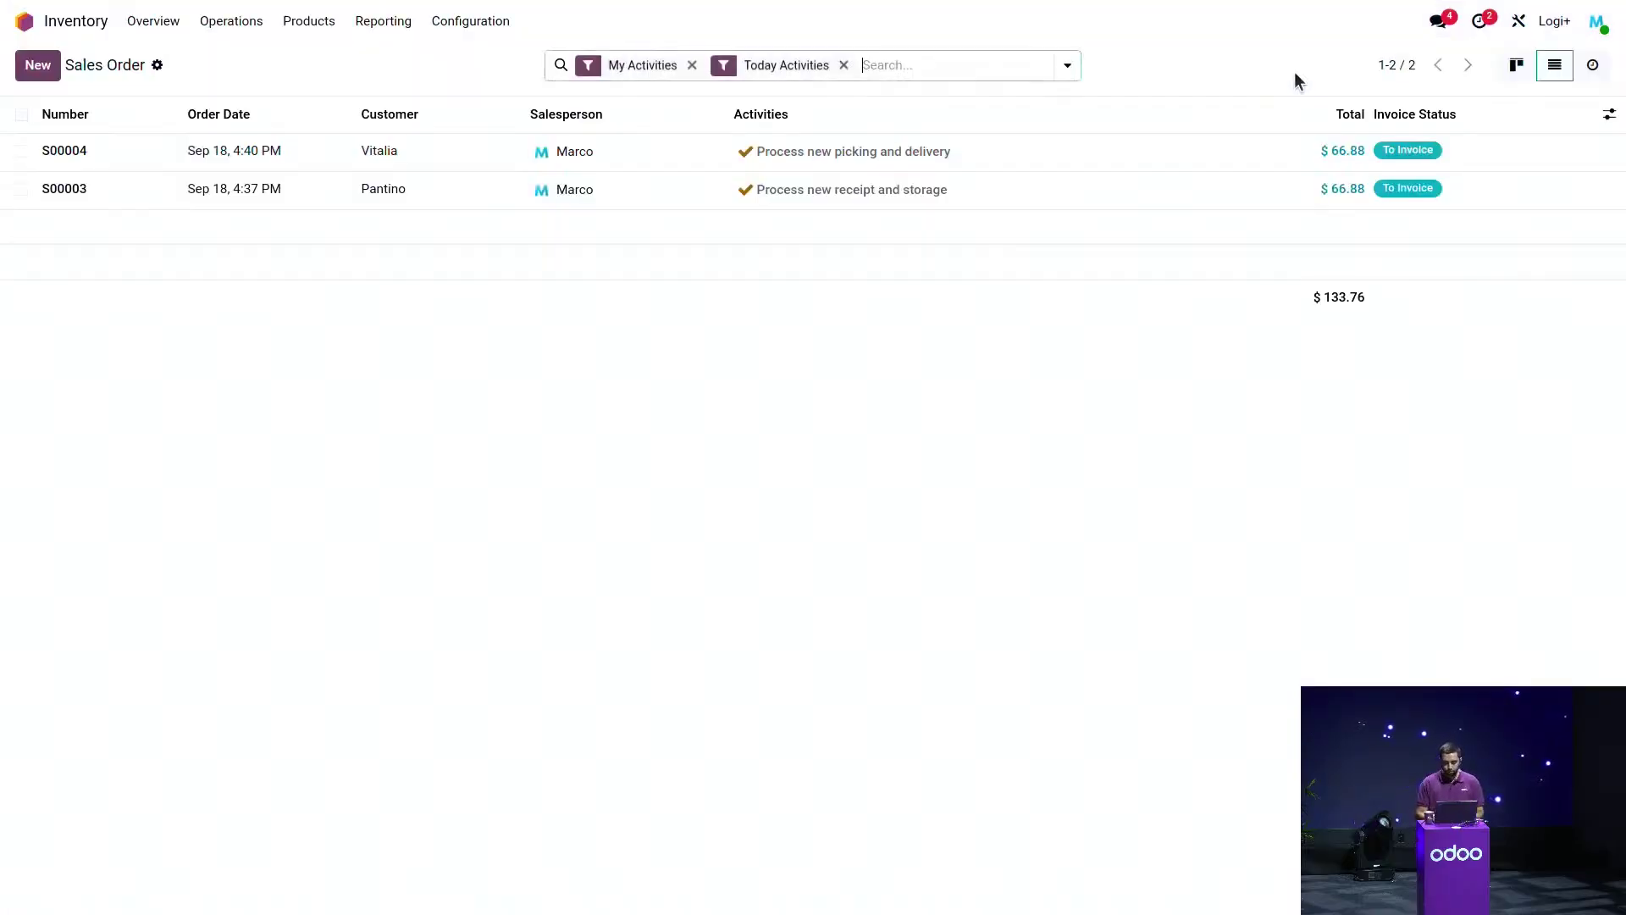
click(847, 192)
click(989, 263)
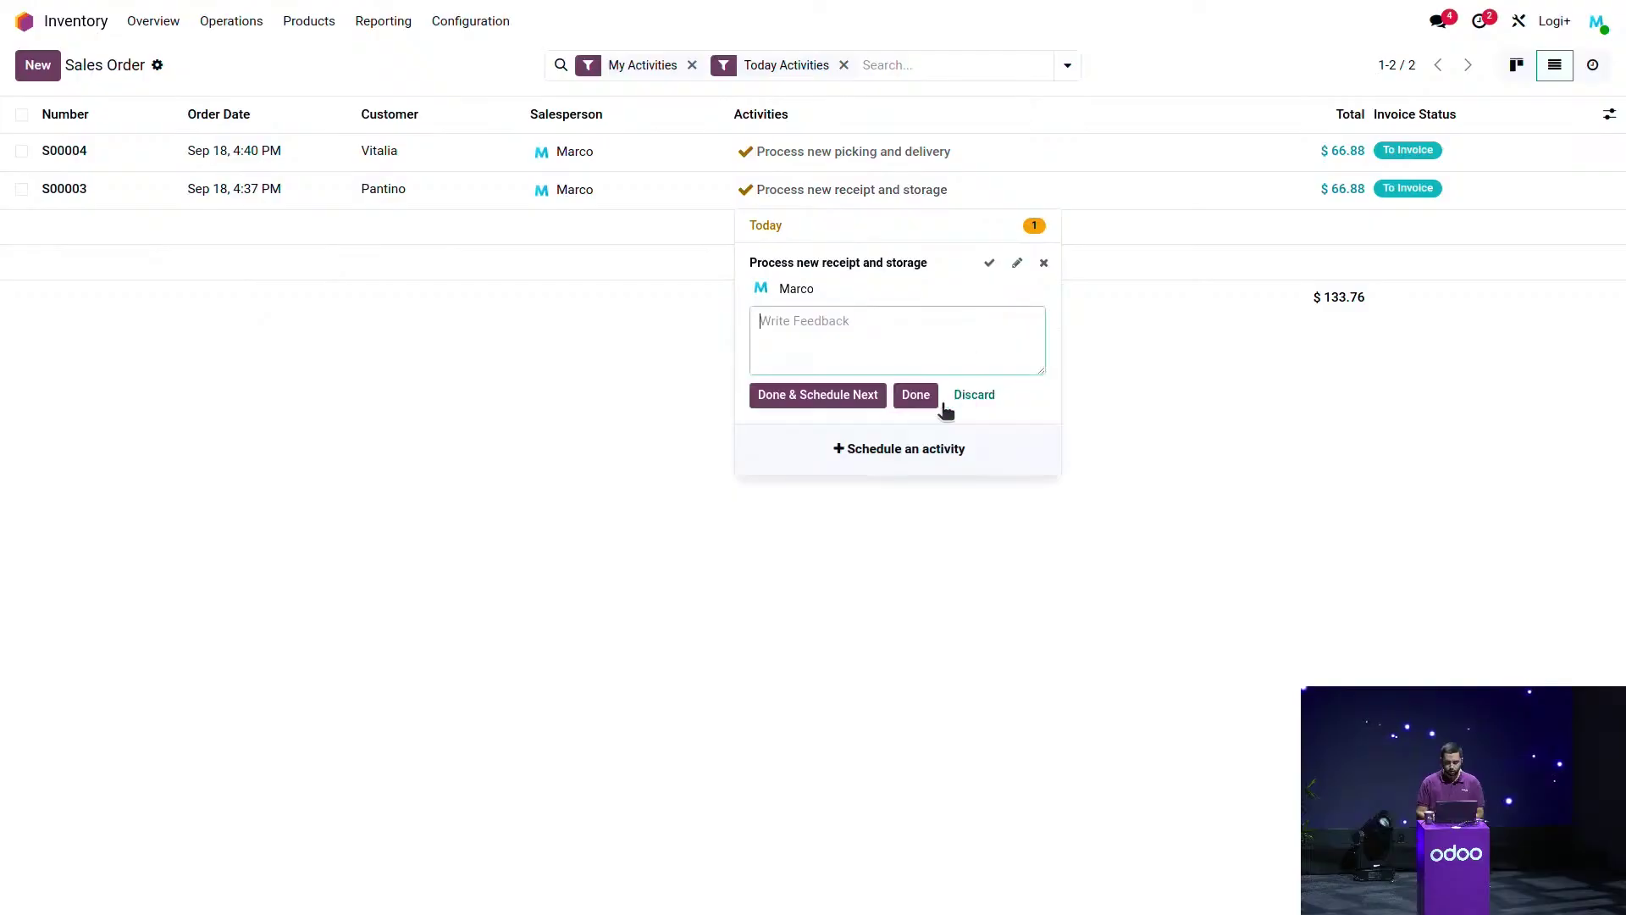
click(915, 396)
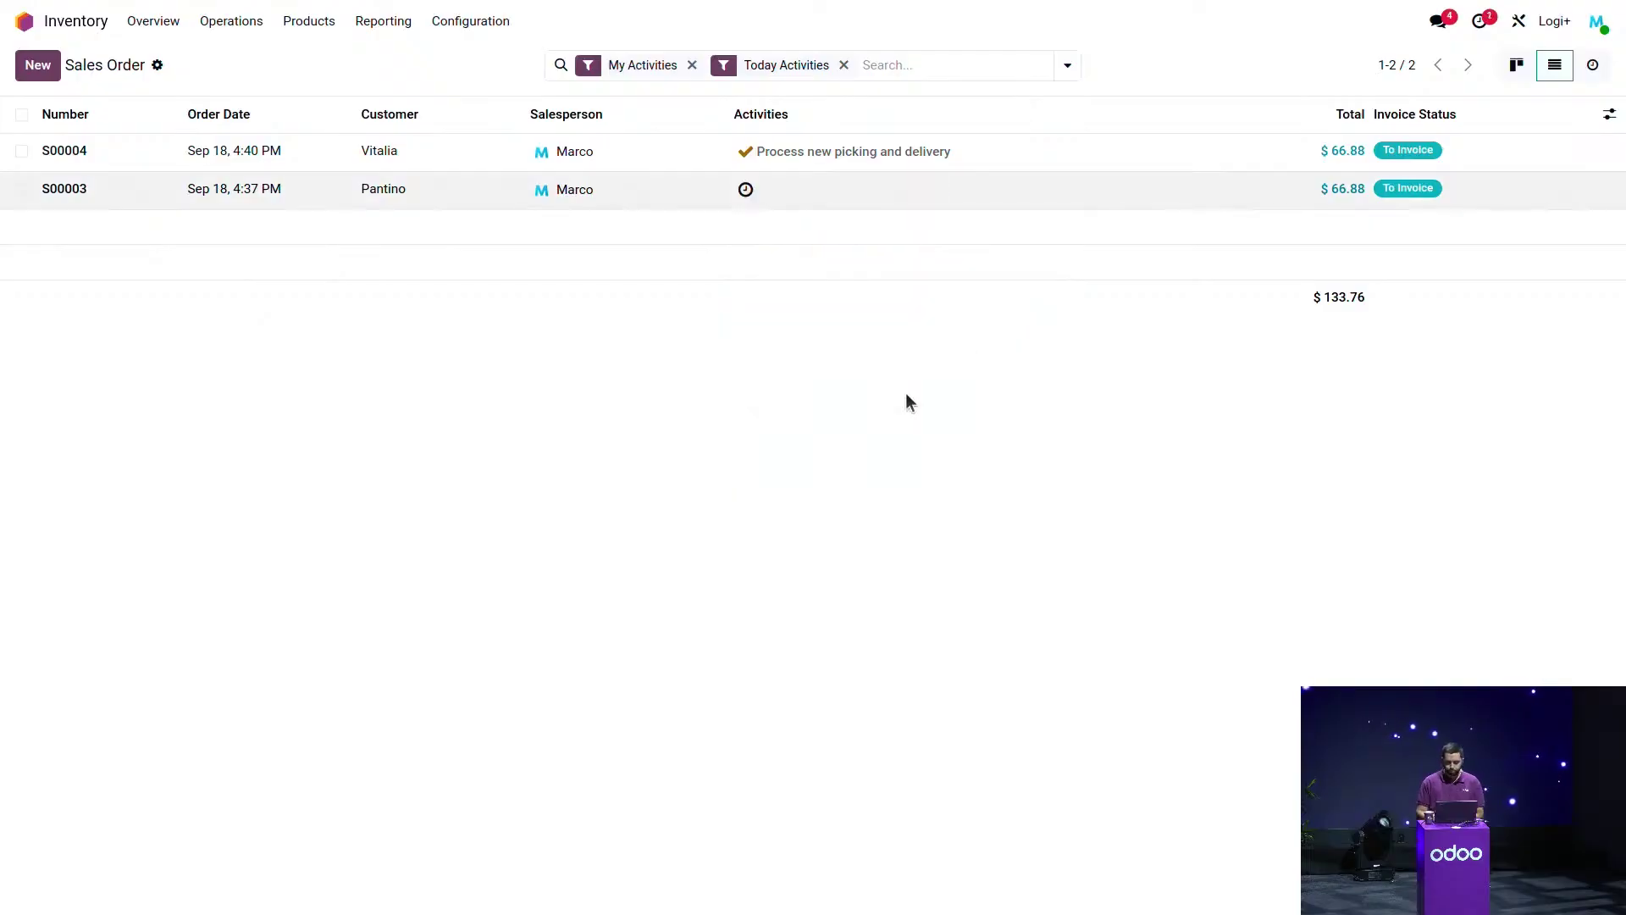
Open Vitalia's sales order and read the customer messages about the Energy Pack kit order and its bill of materials.
click(633, 155)
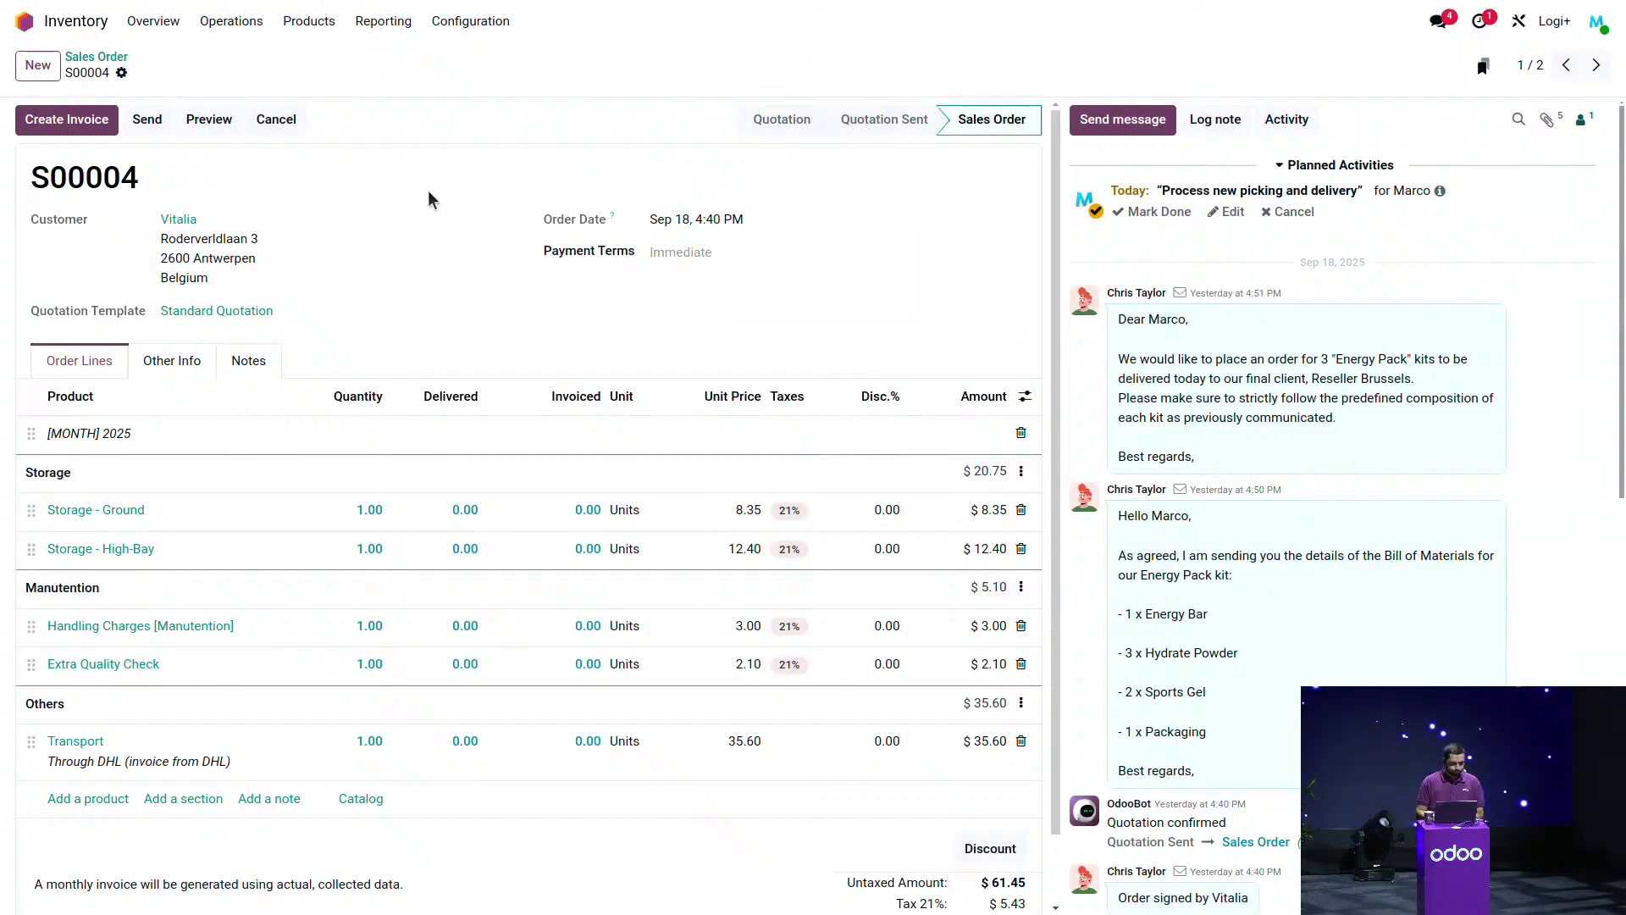
scroll(1450, 381, down, 3)
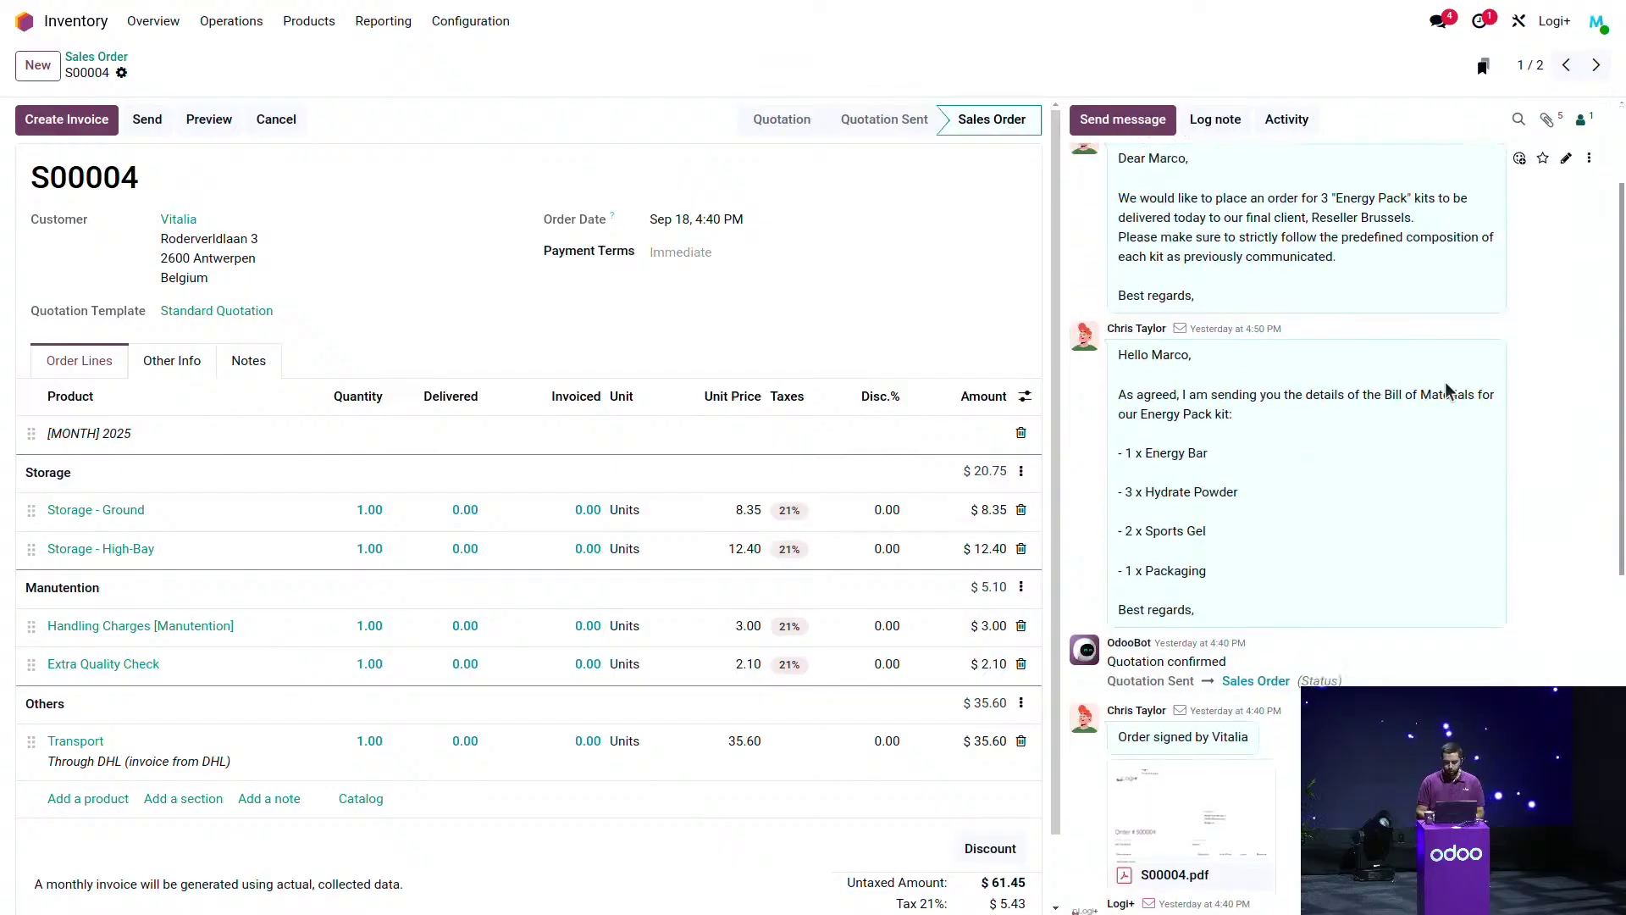
scroll(1446, 390, up, 3)
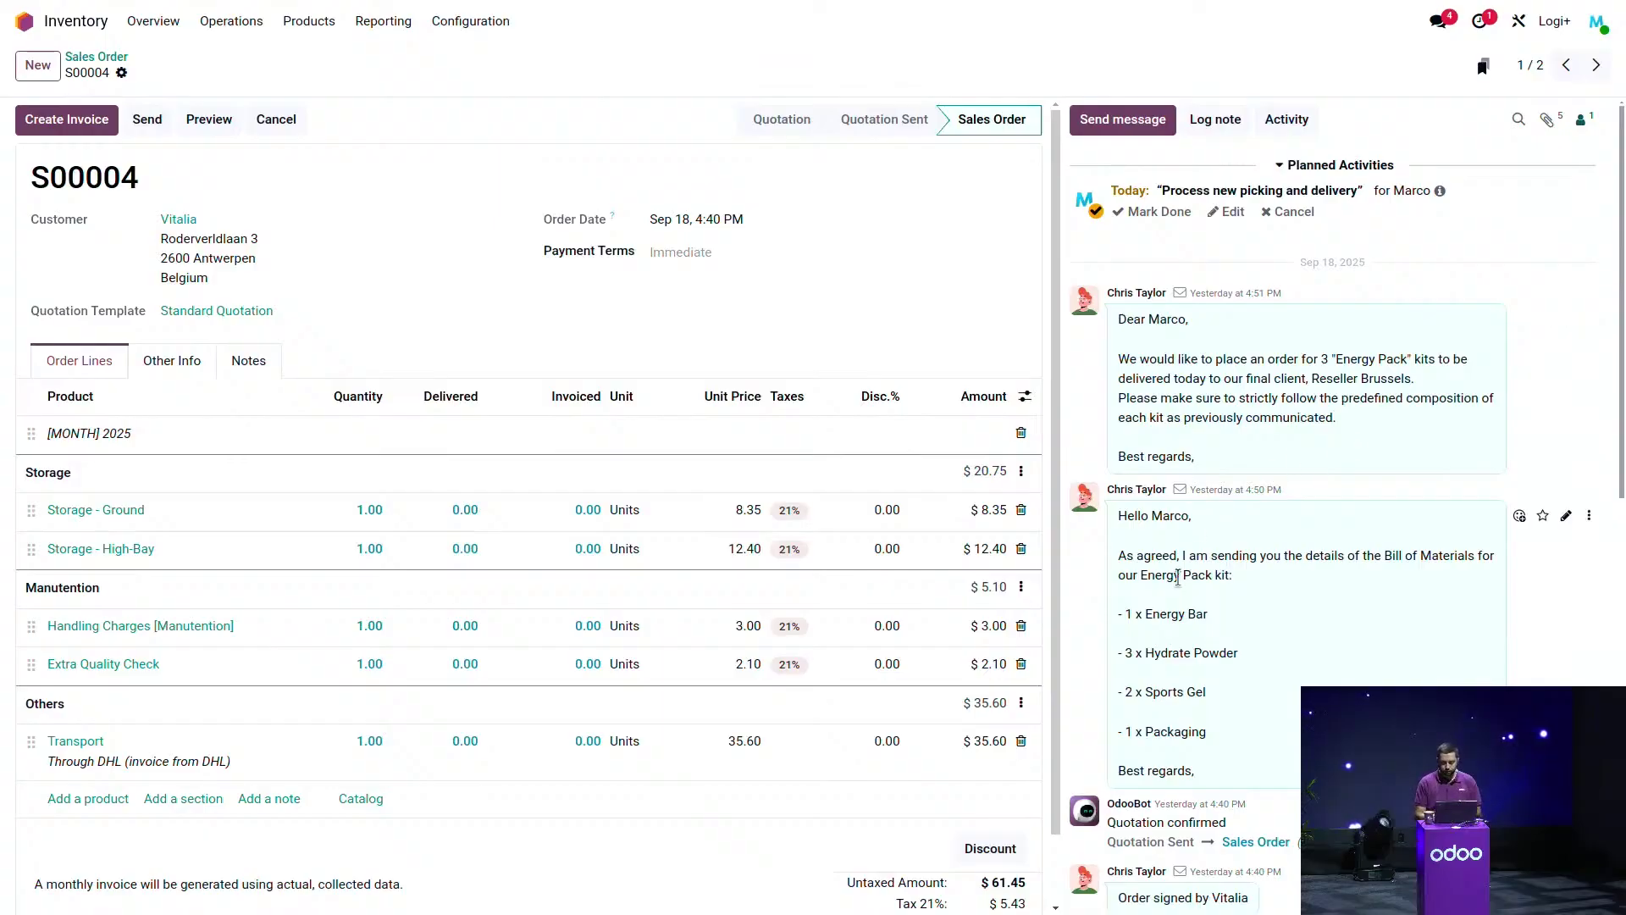
scroll(1179, 568, down, 3)
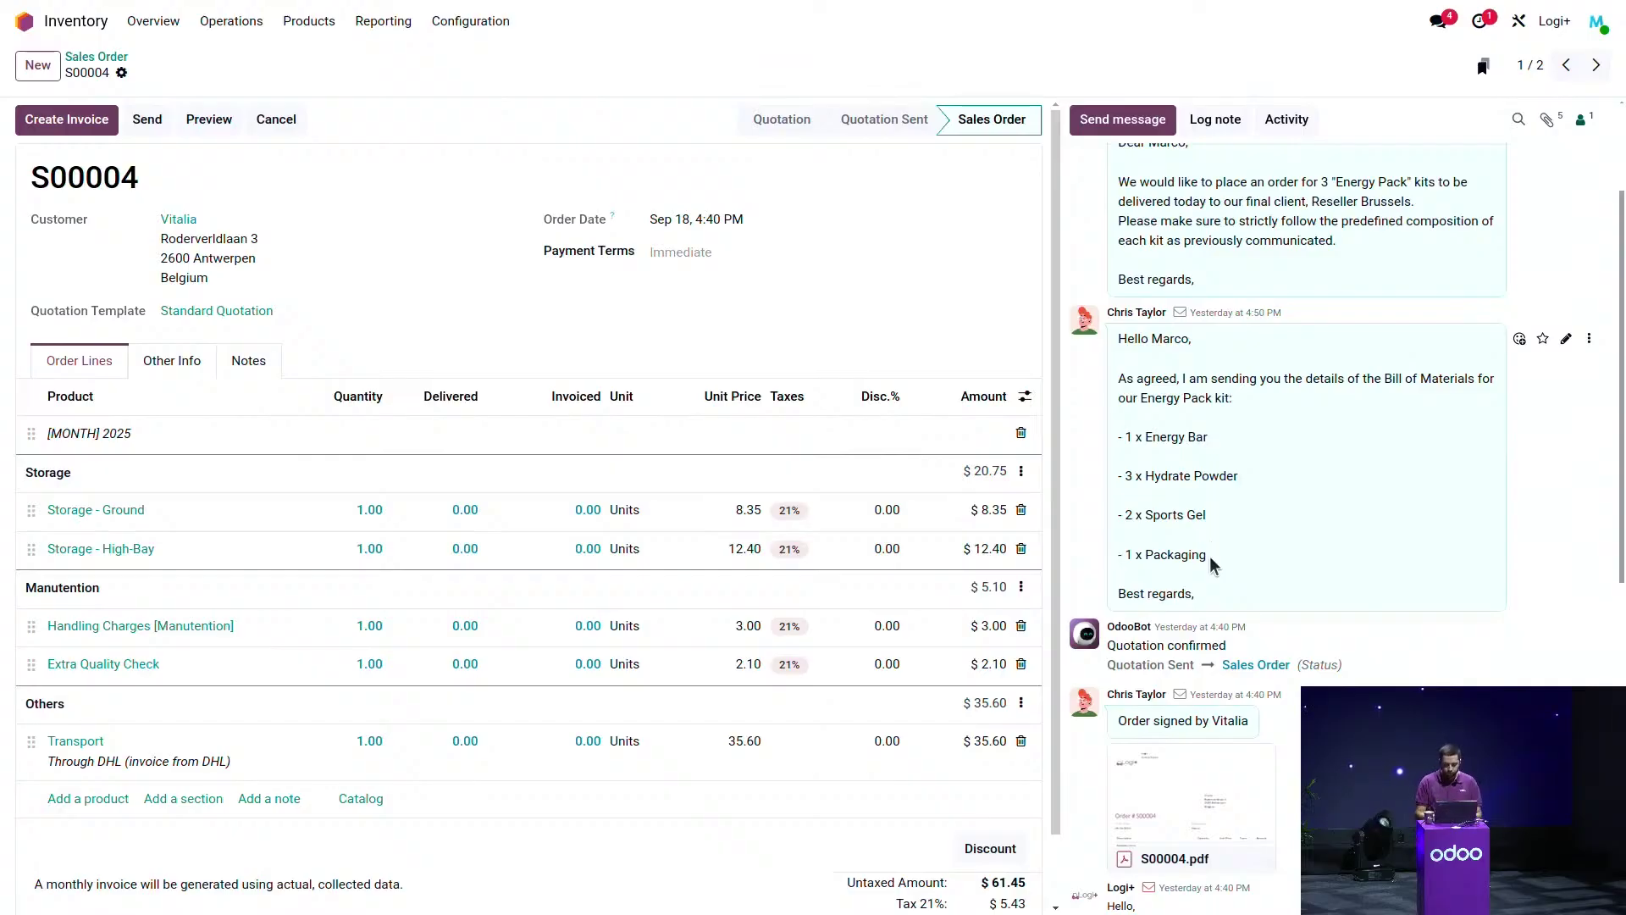
scroll(1210, 555, up, 2)
Open the Energy Pack bill of materials in Manufacturing to examine its kit components and quantities.
click(26, 21)
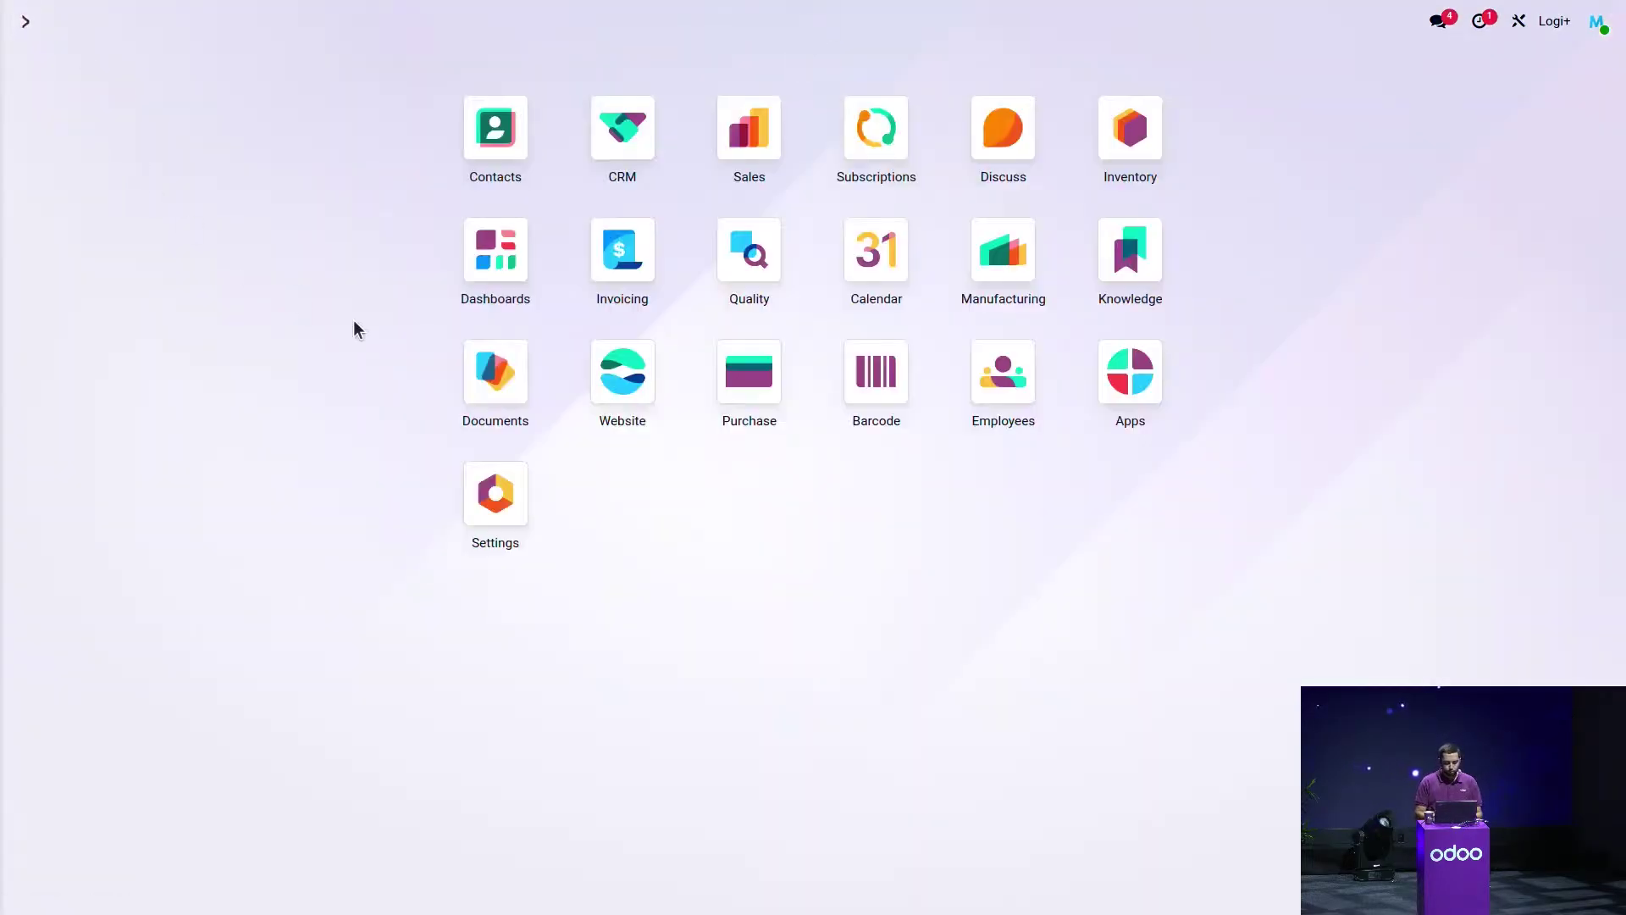
click(974, 248)
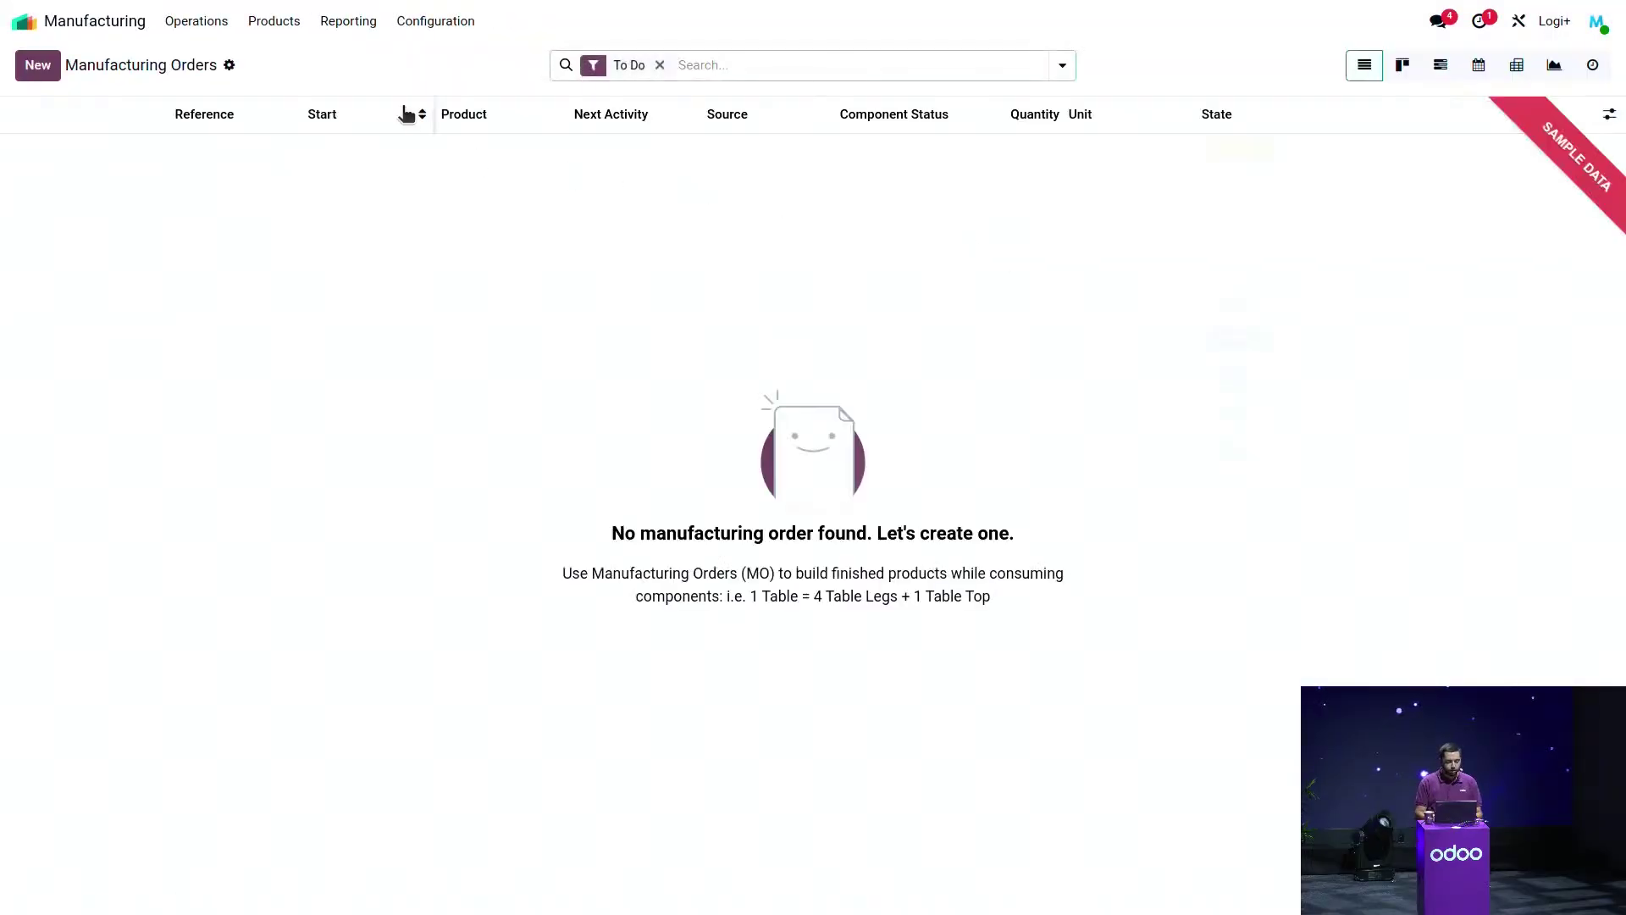
click(273, 21)
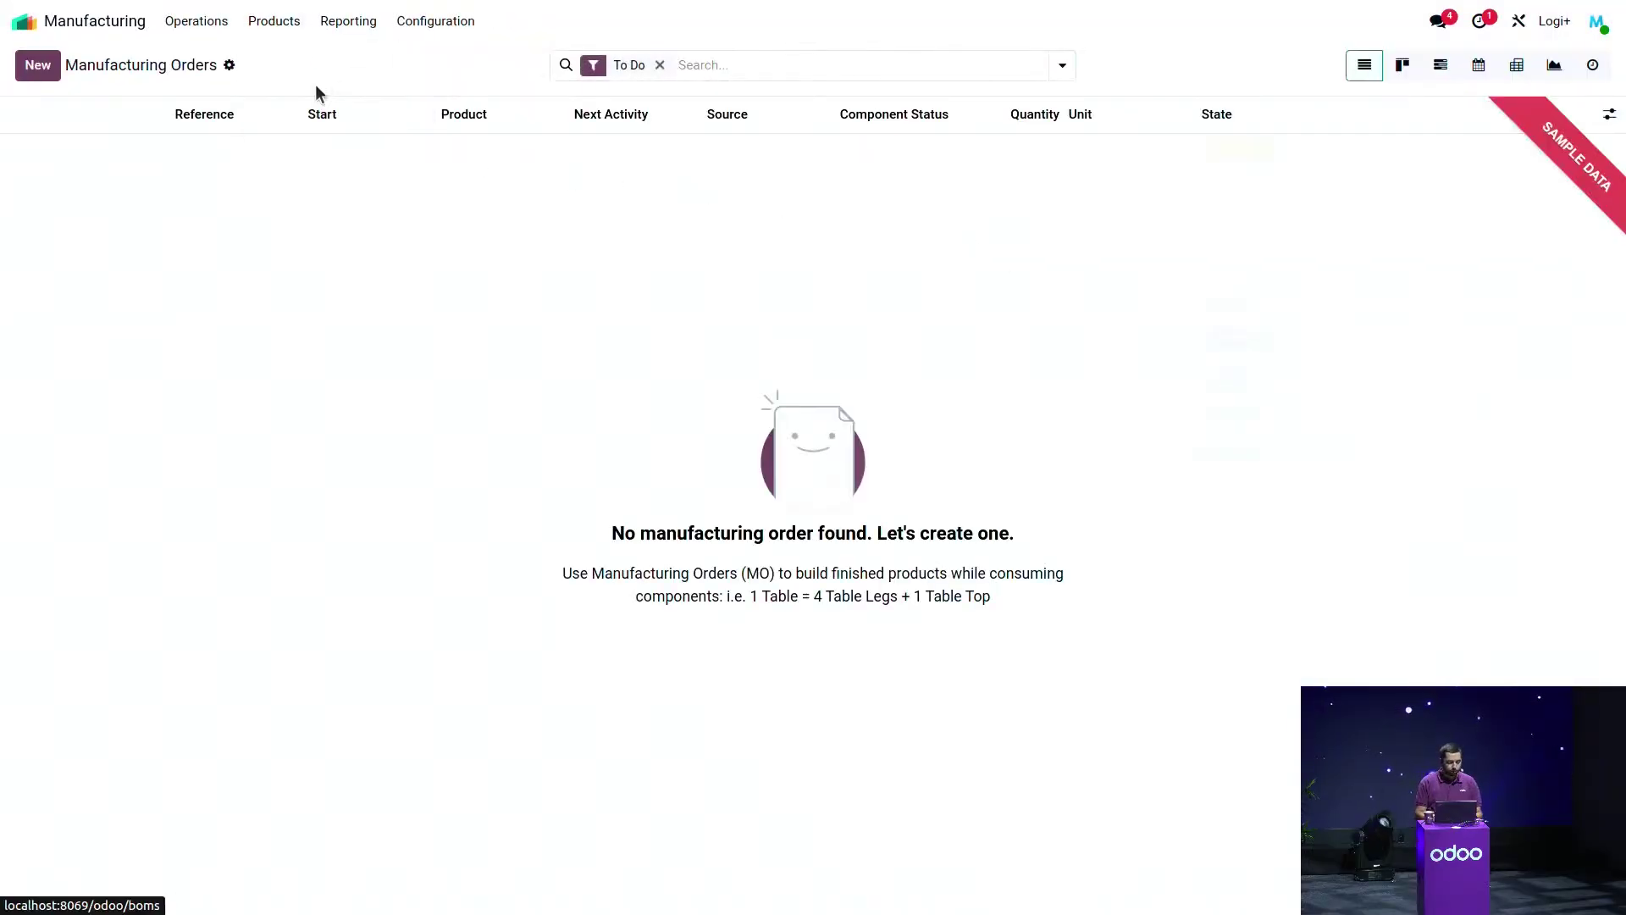
click(319, 85)
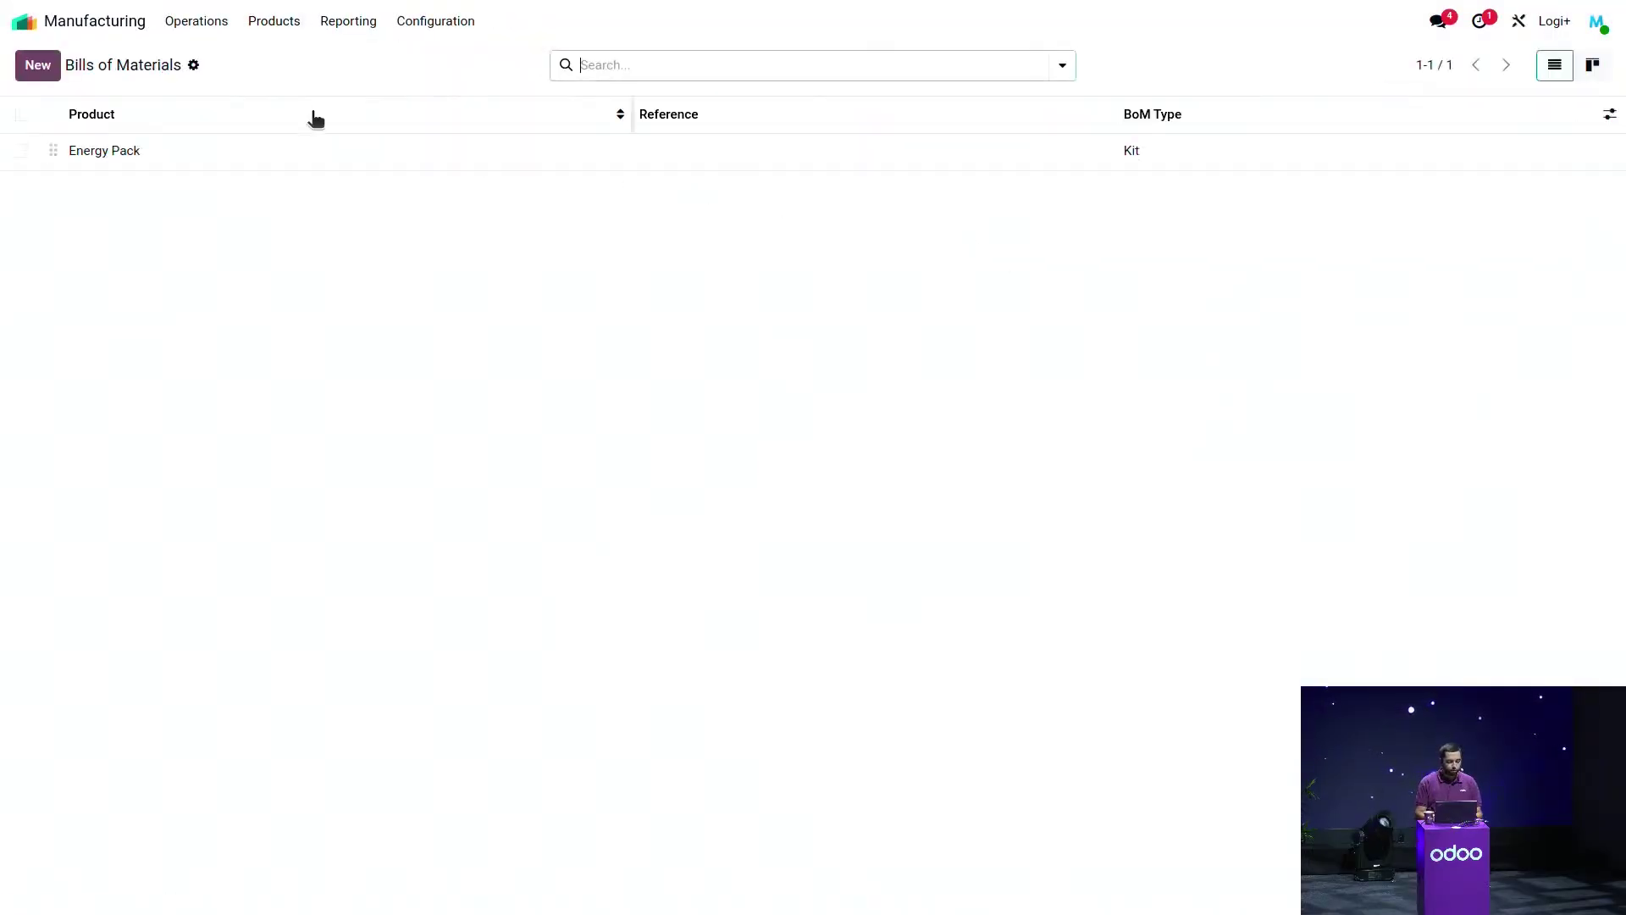
click(313, 157)
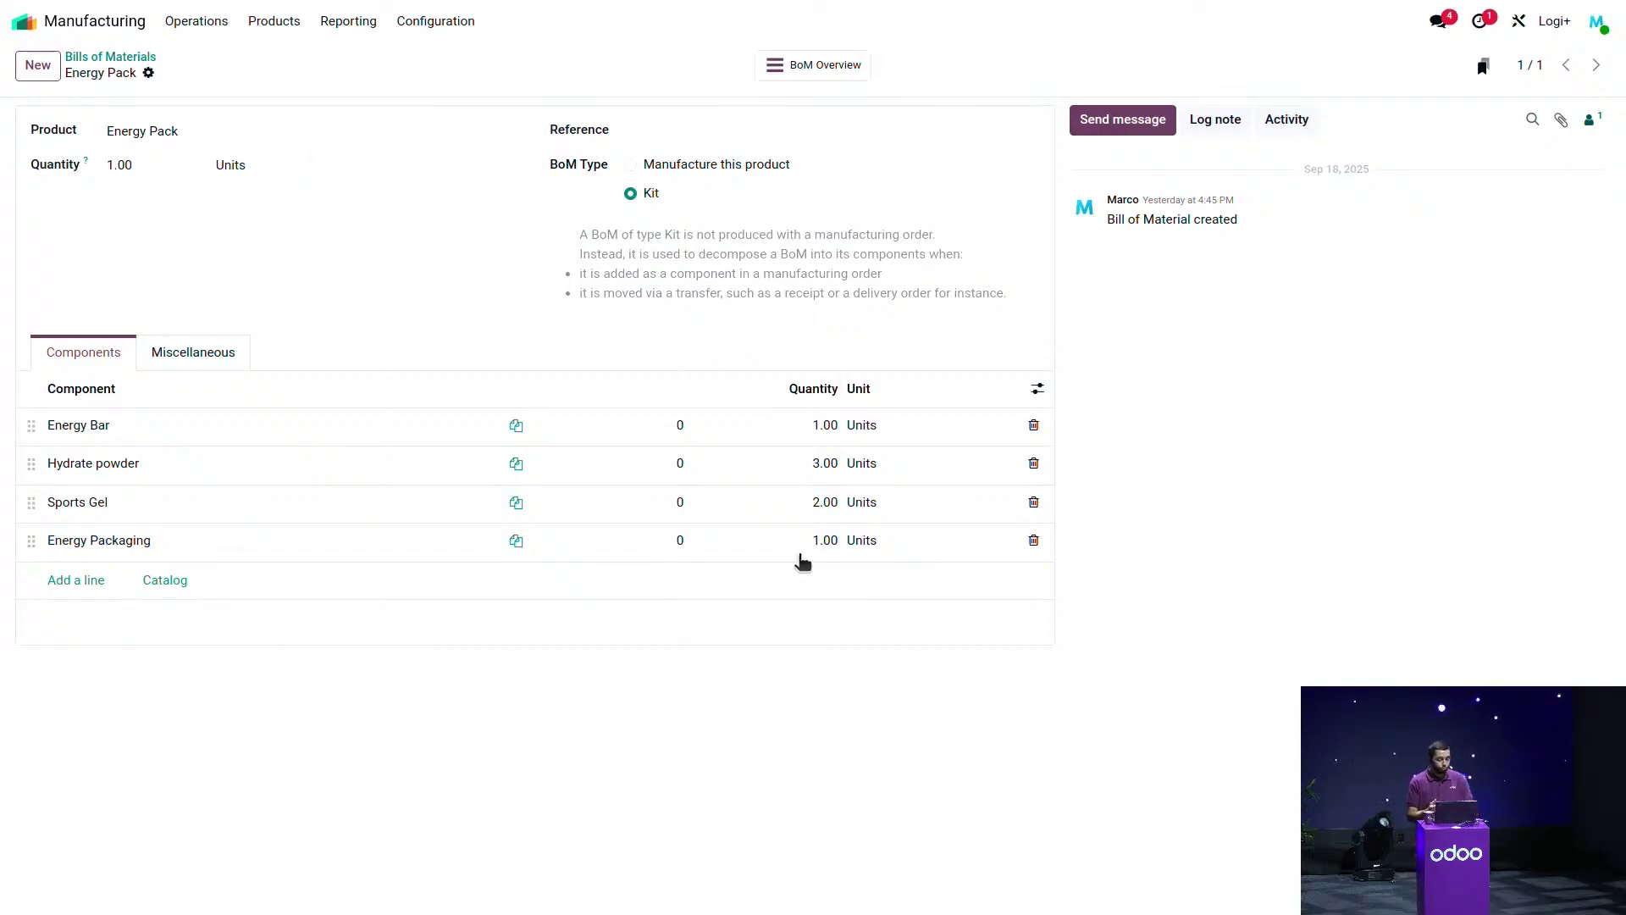
Create a new Pick transfer in Inventory with Vitalia as the contact.
click(25, 22)
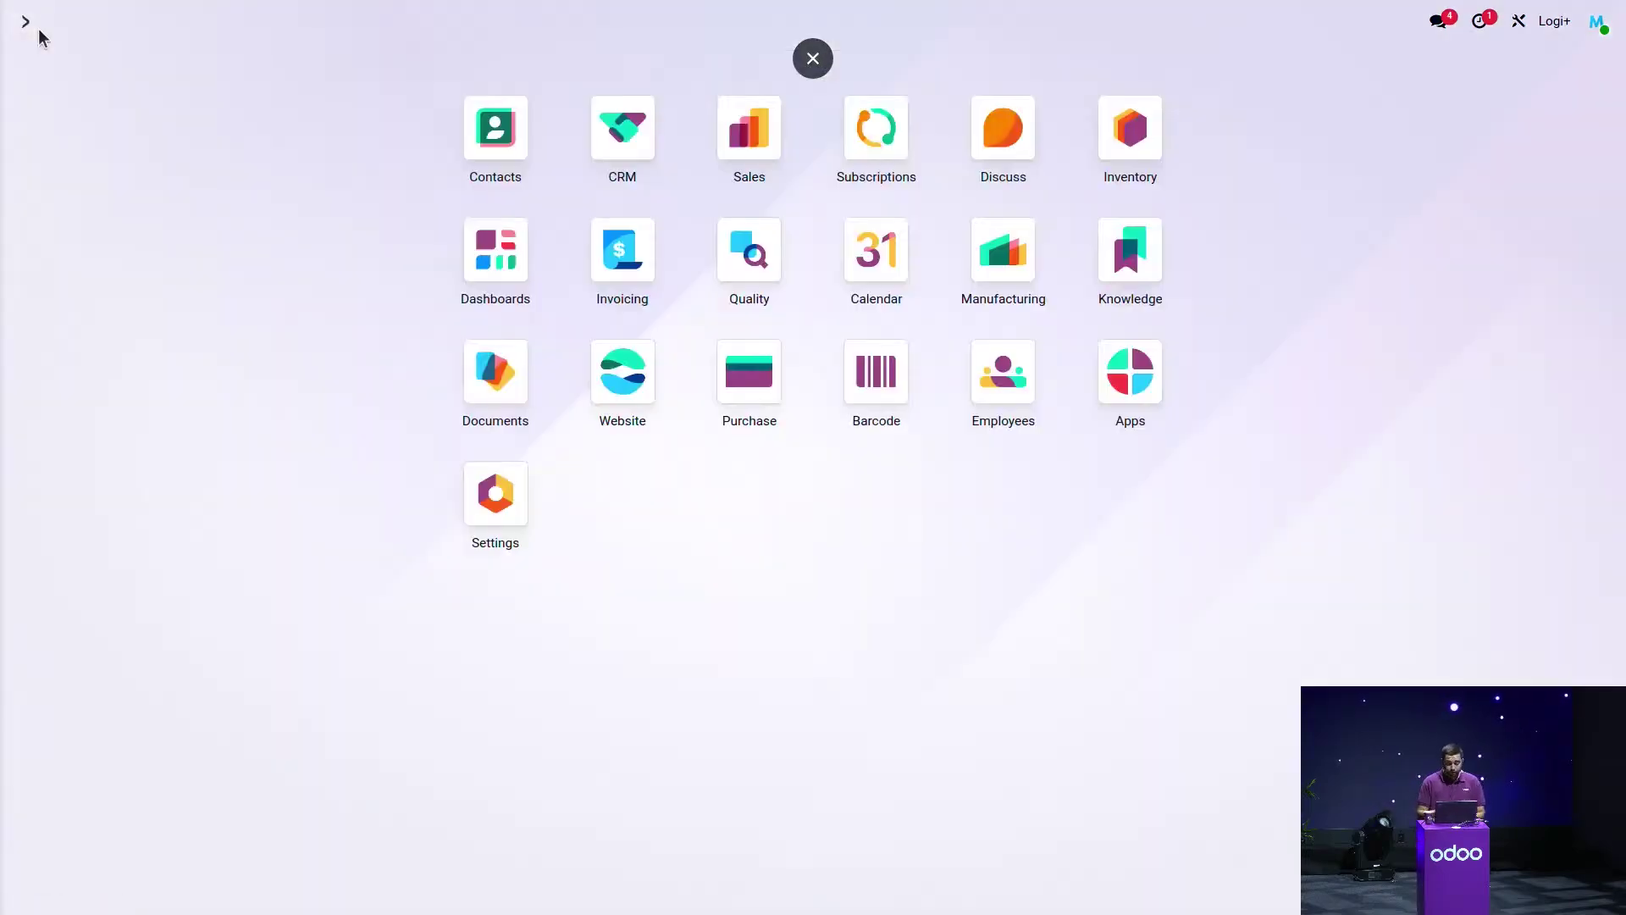
click(1117, 151)
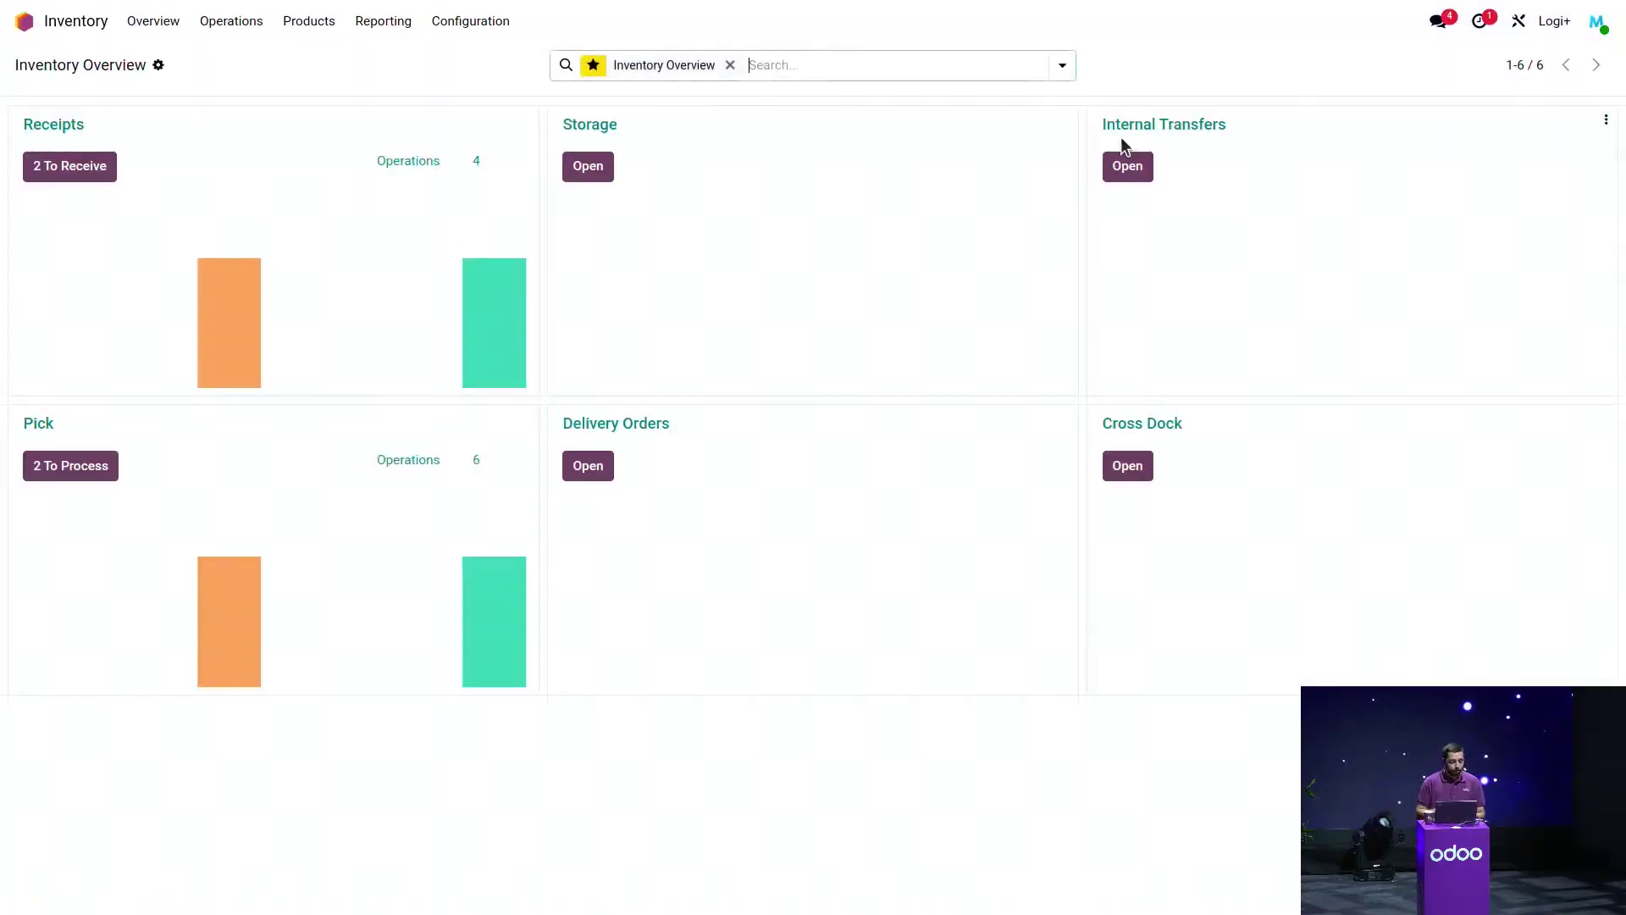
click(34, 424)
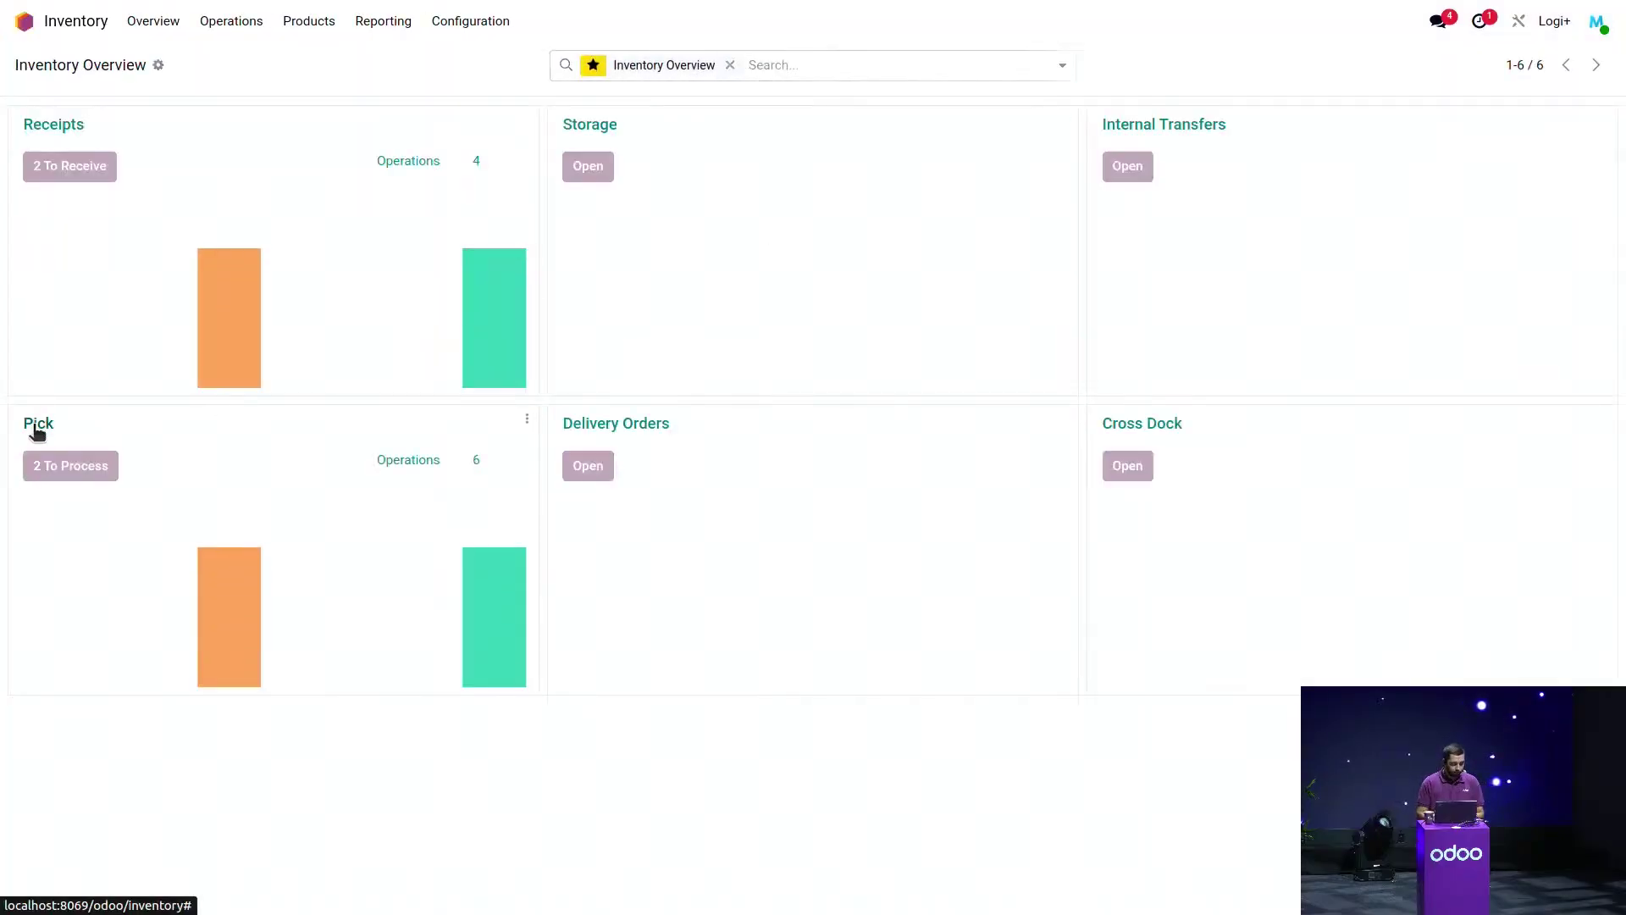
click(38, 67)
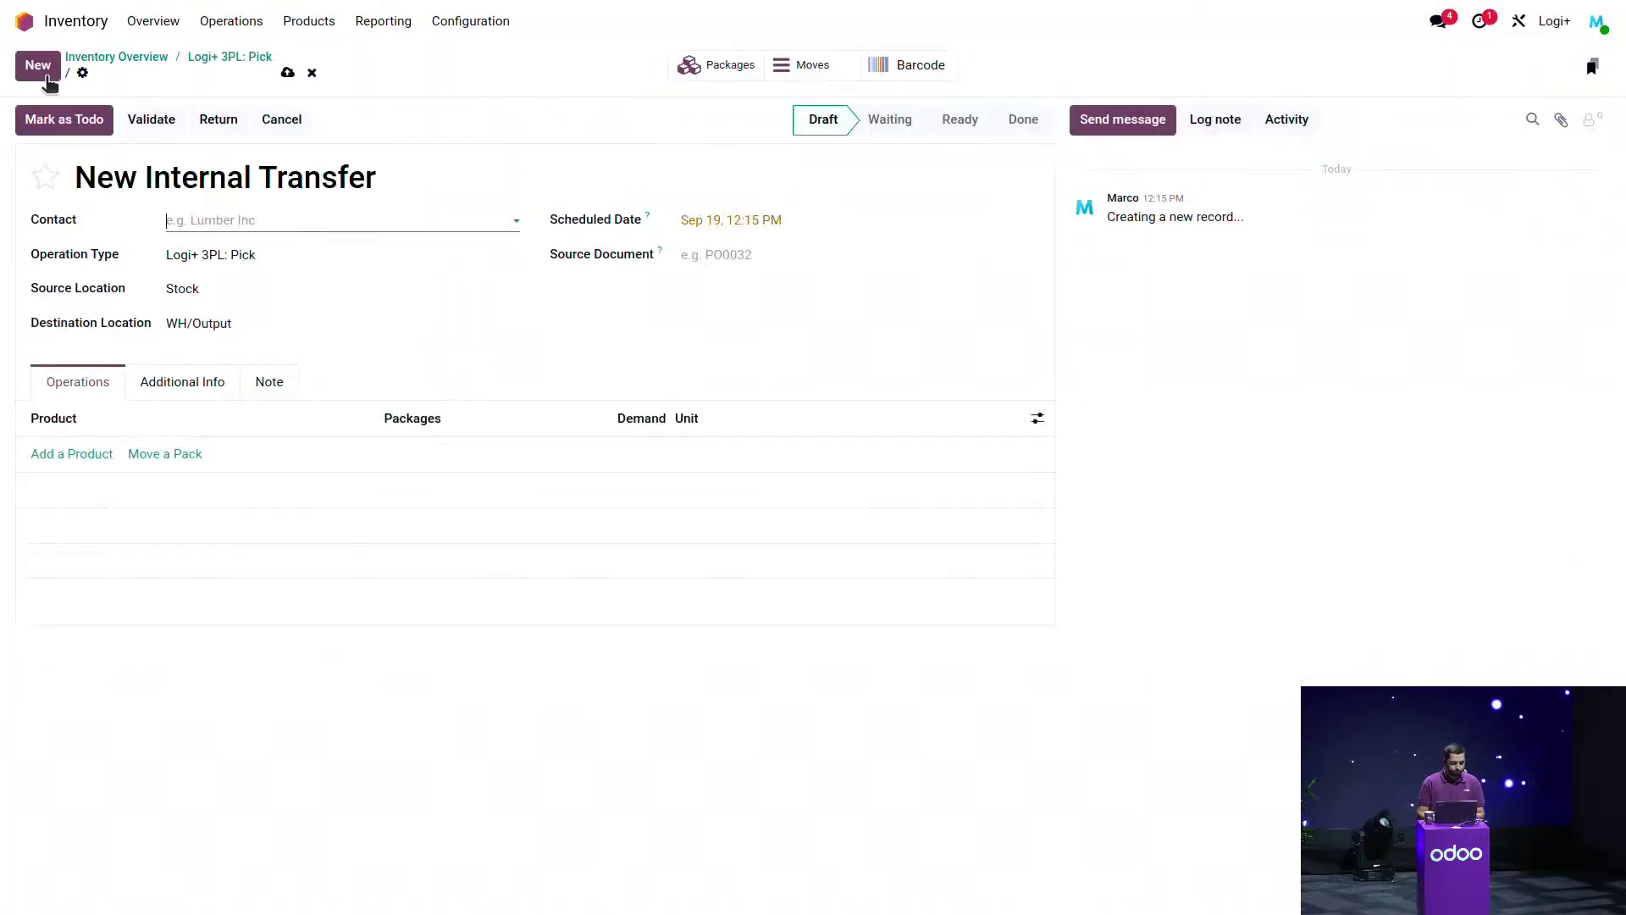
click(211, 222)
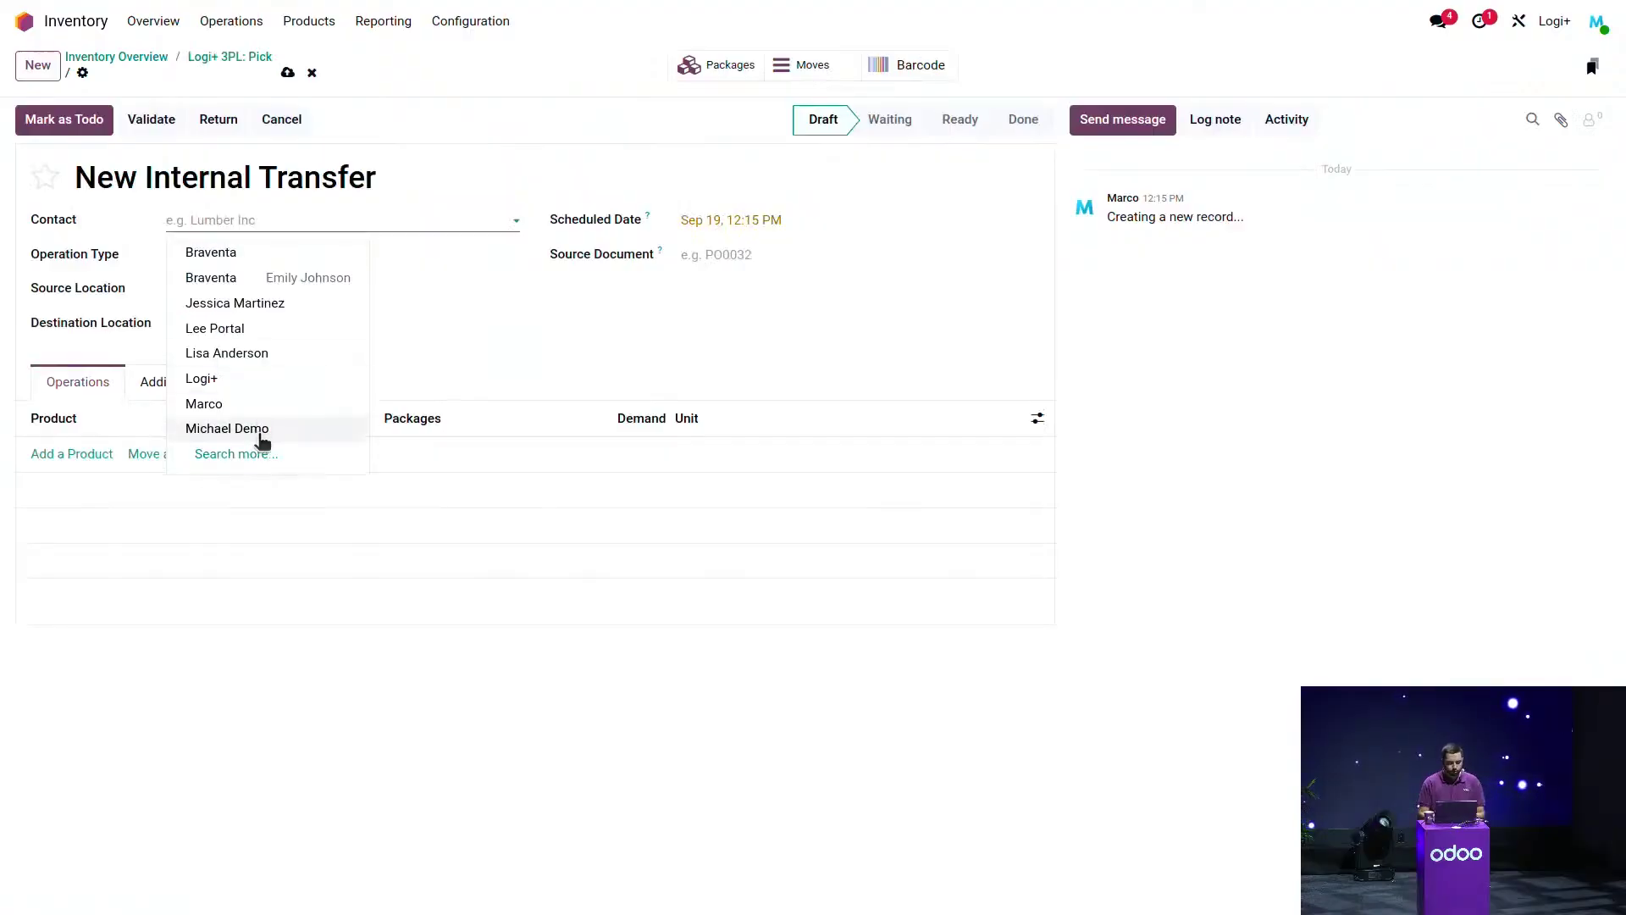
click(263, 451)
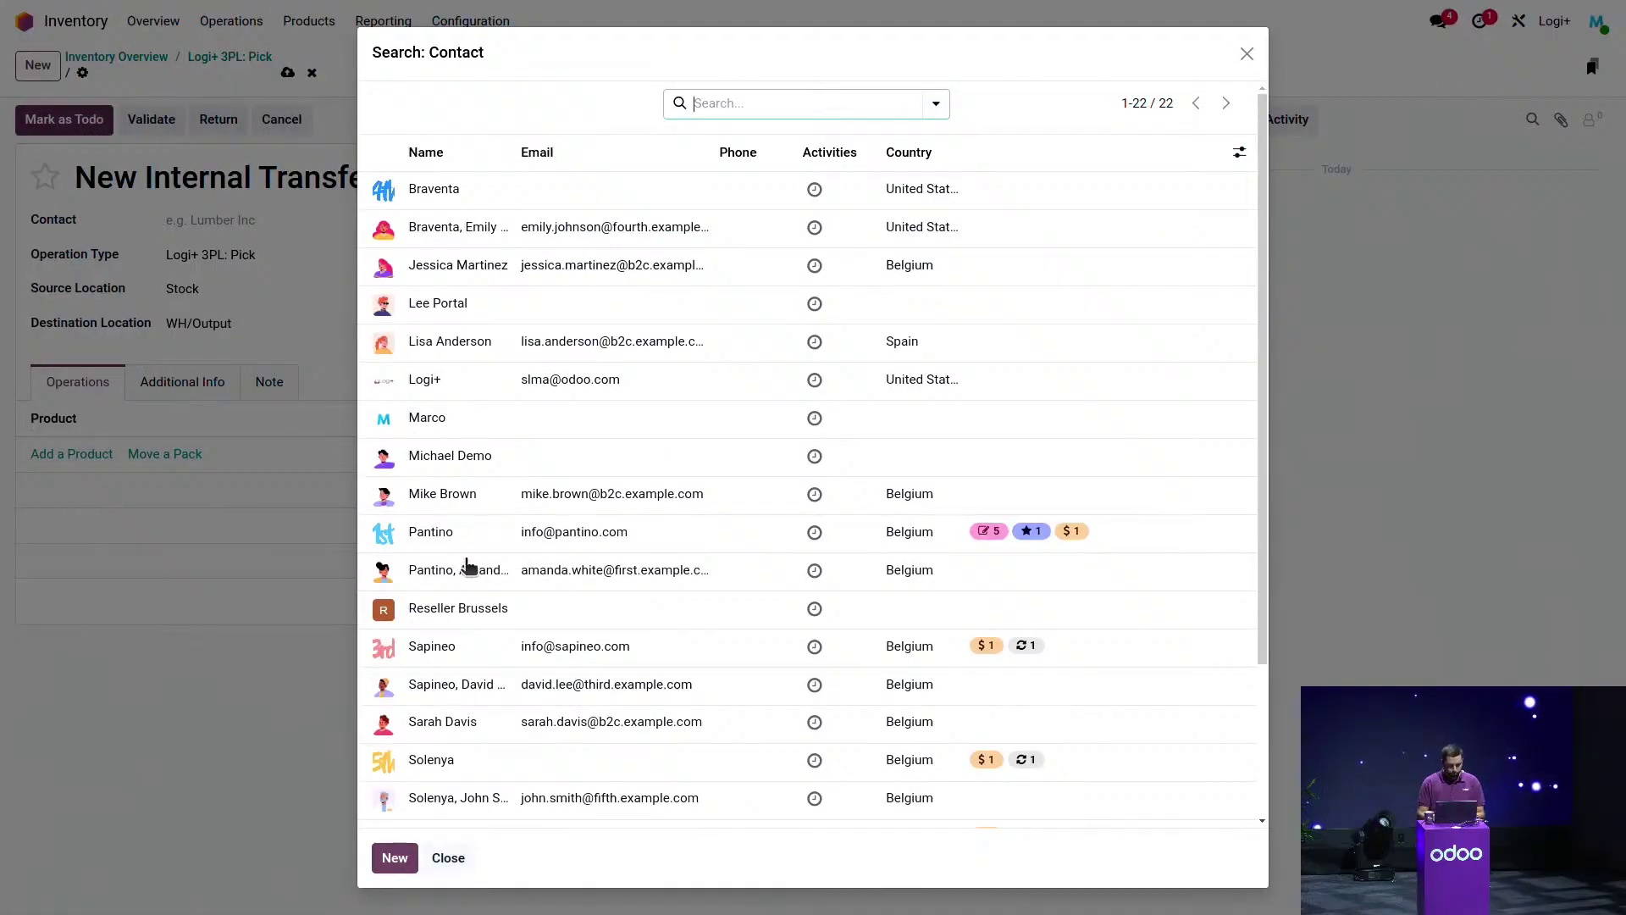
scroll(470, 669, down, 3)
click(462, 642)
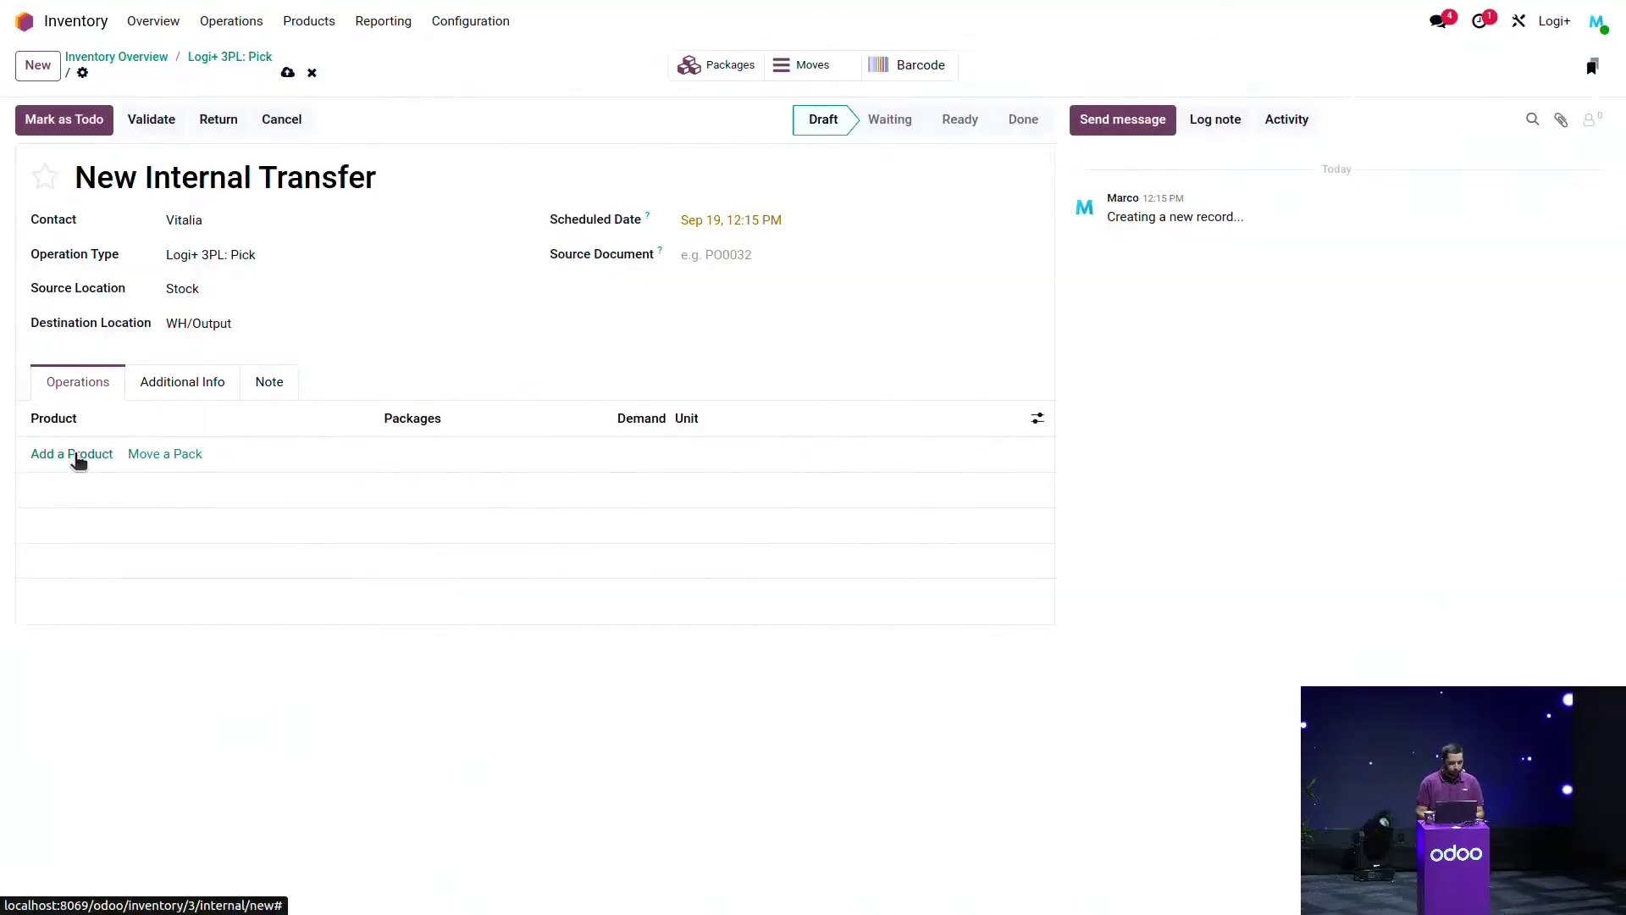
Add the Energy Pack product with a demand of 3 units to the transfer and mark it as to do.
click(84, 454)
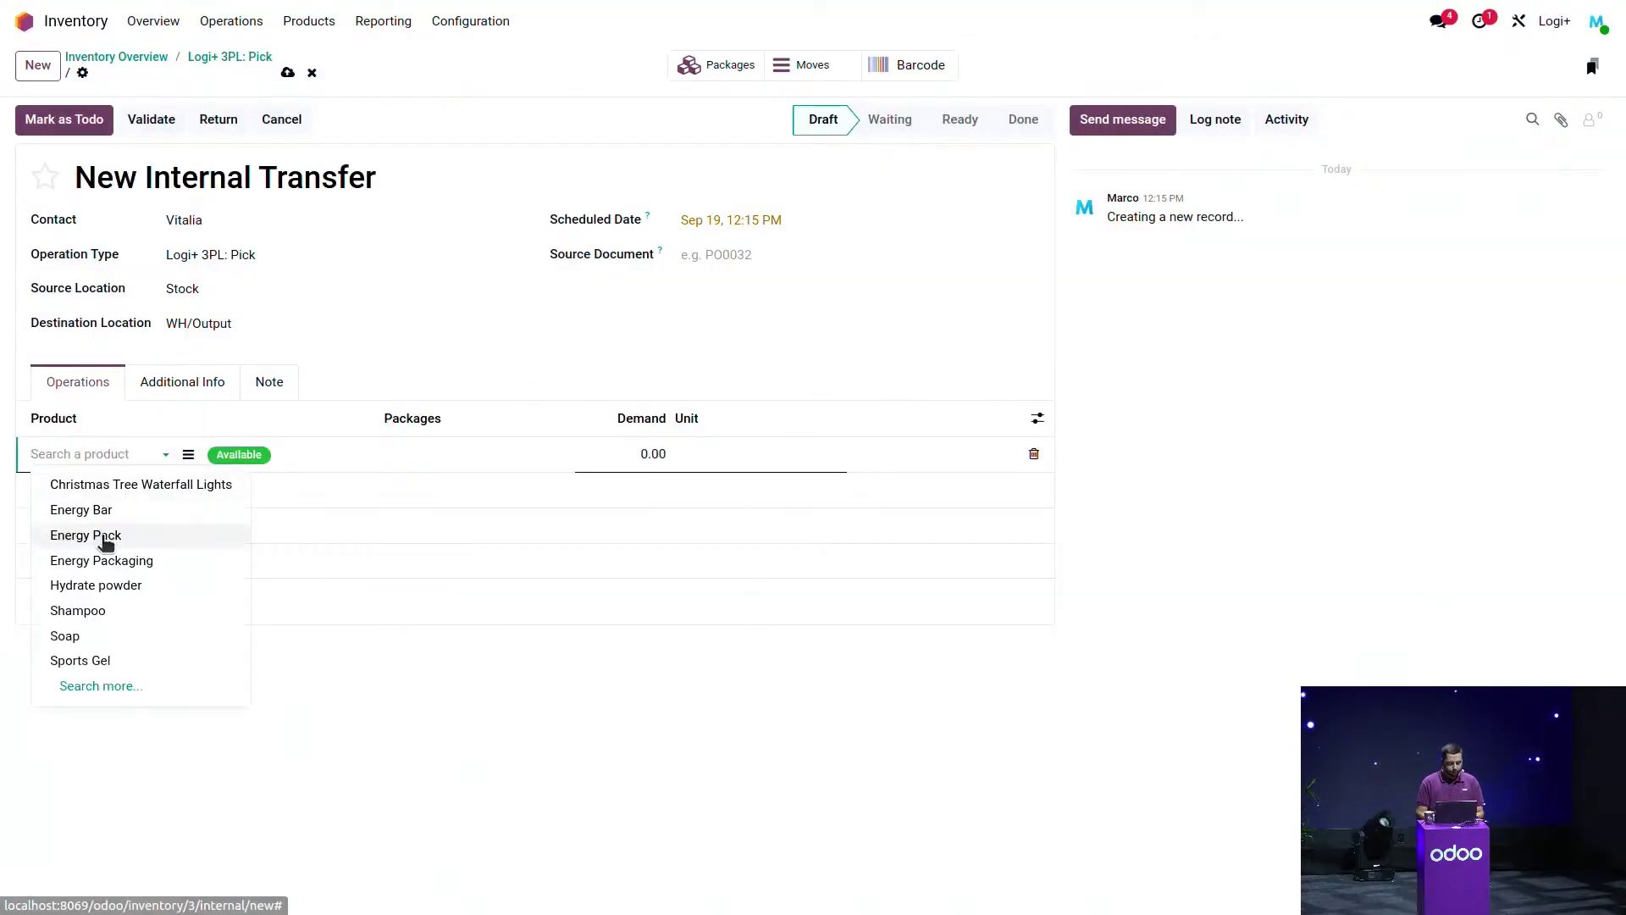
click(101, 535)
click(622, 453)
text(3)
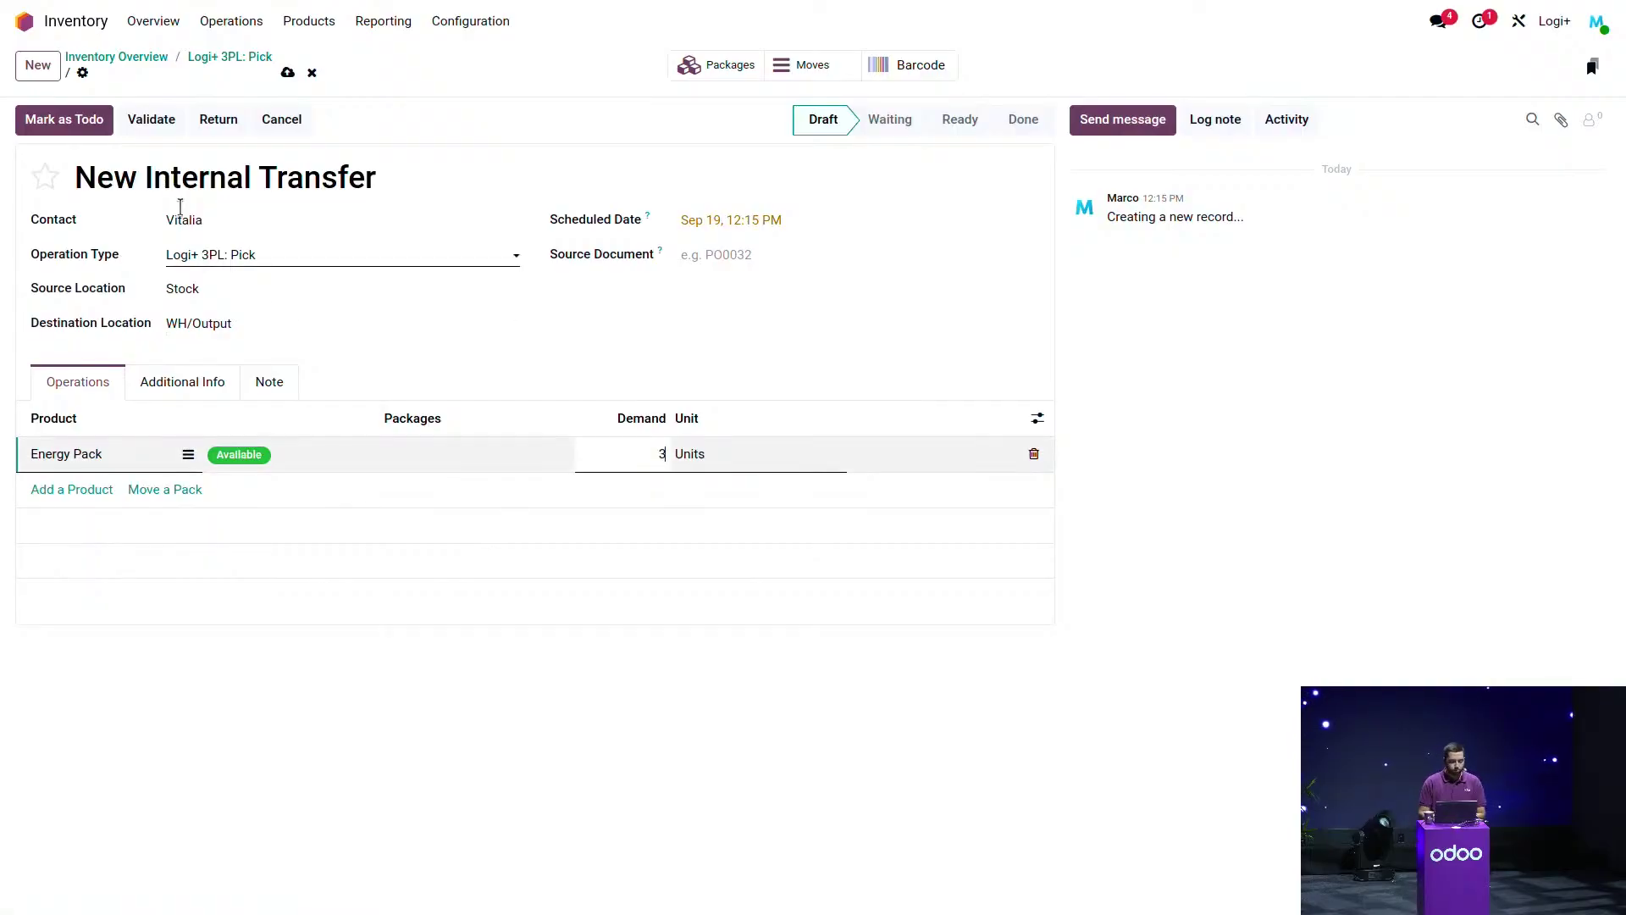
click(79, 124)
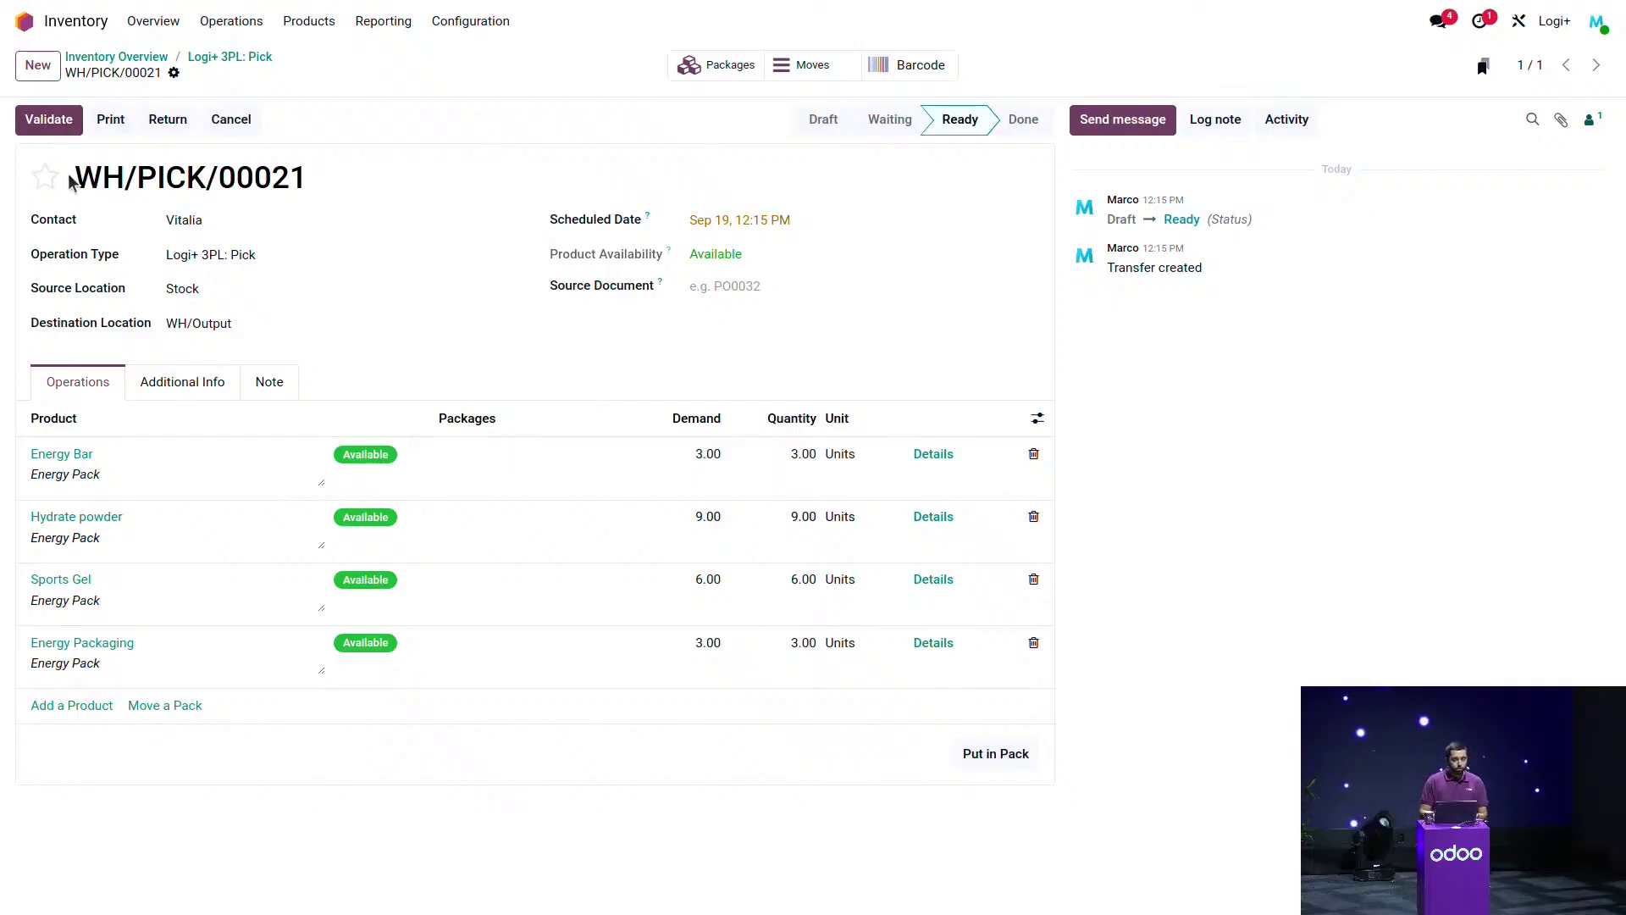
Open the Vitalia pick in barcode mode and scan 3 units of Energy Bar from lot EN!LOT!1.
click(913, 61)
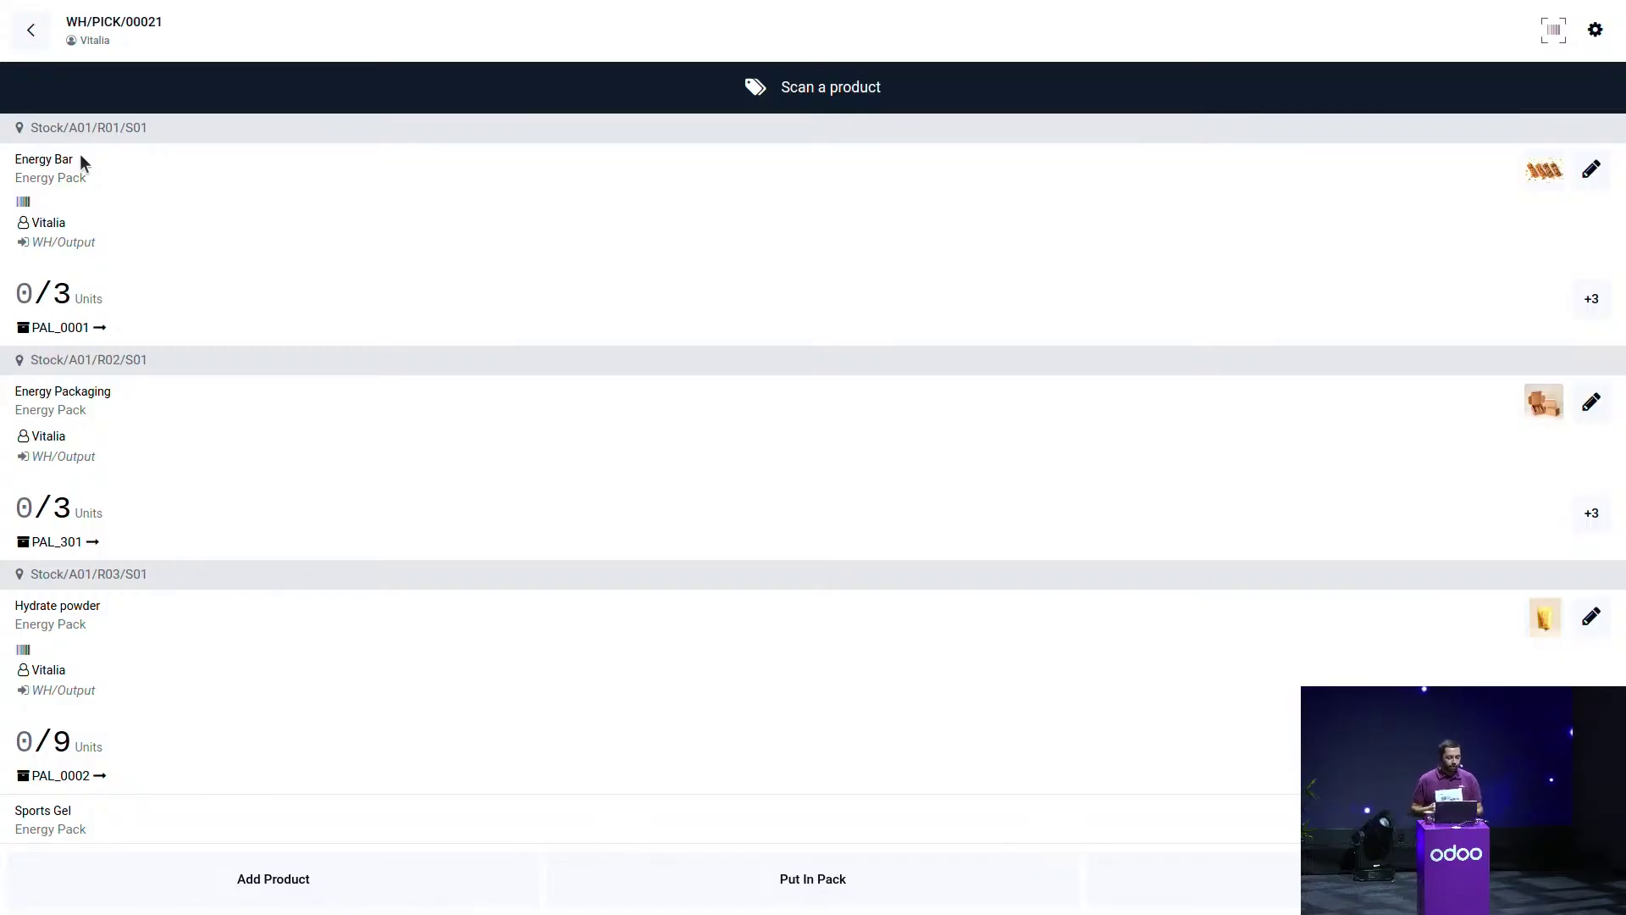
click(174, 161)
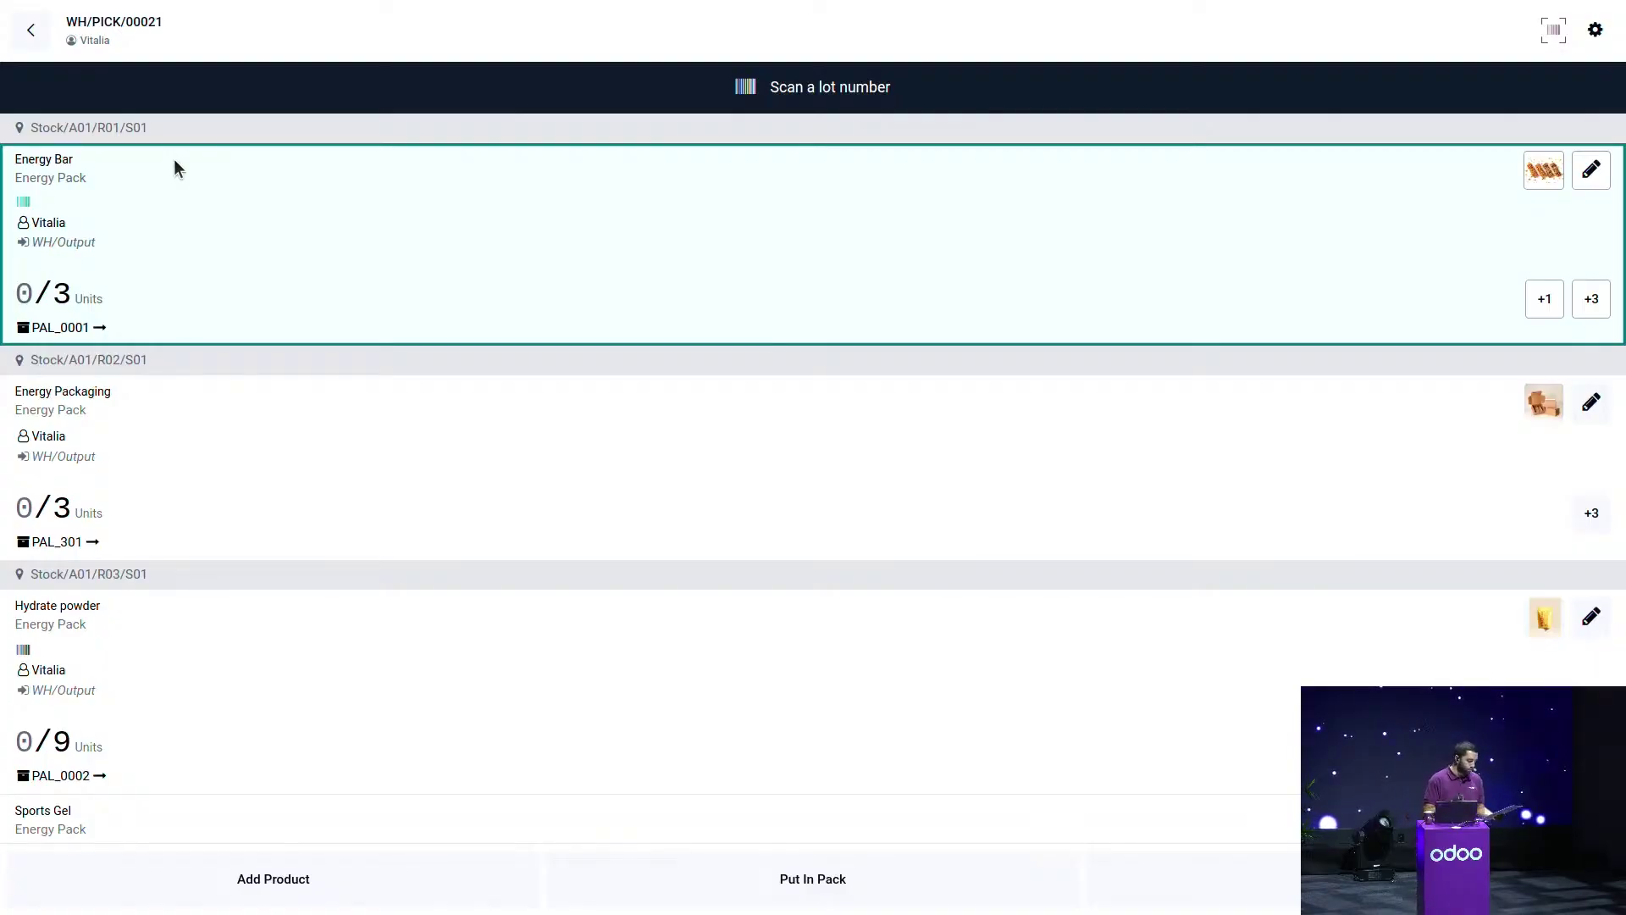
text(EN!LOT!1)
key(Return)
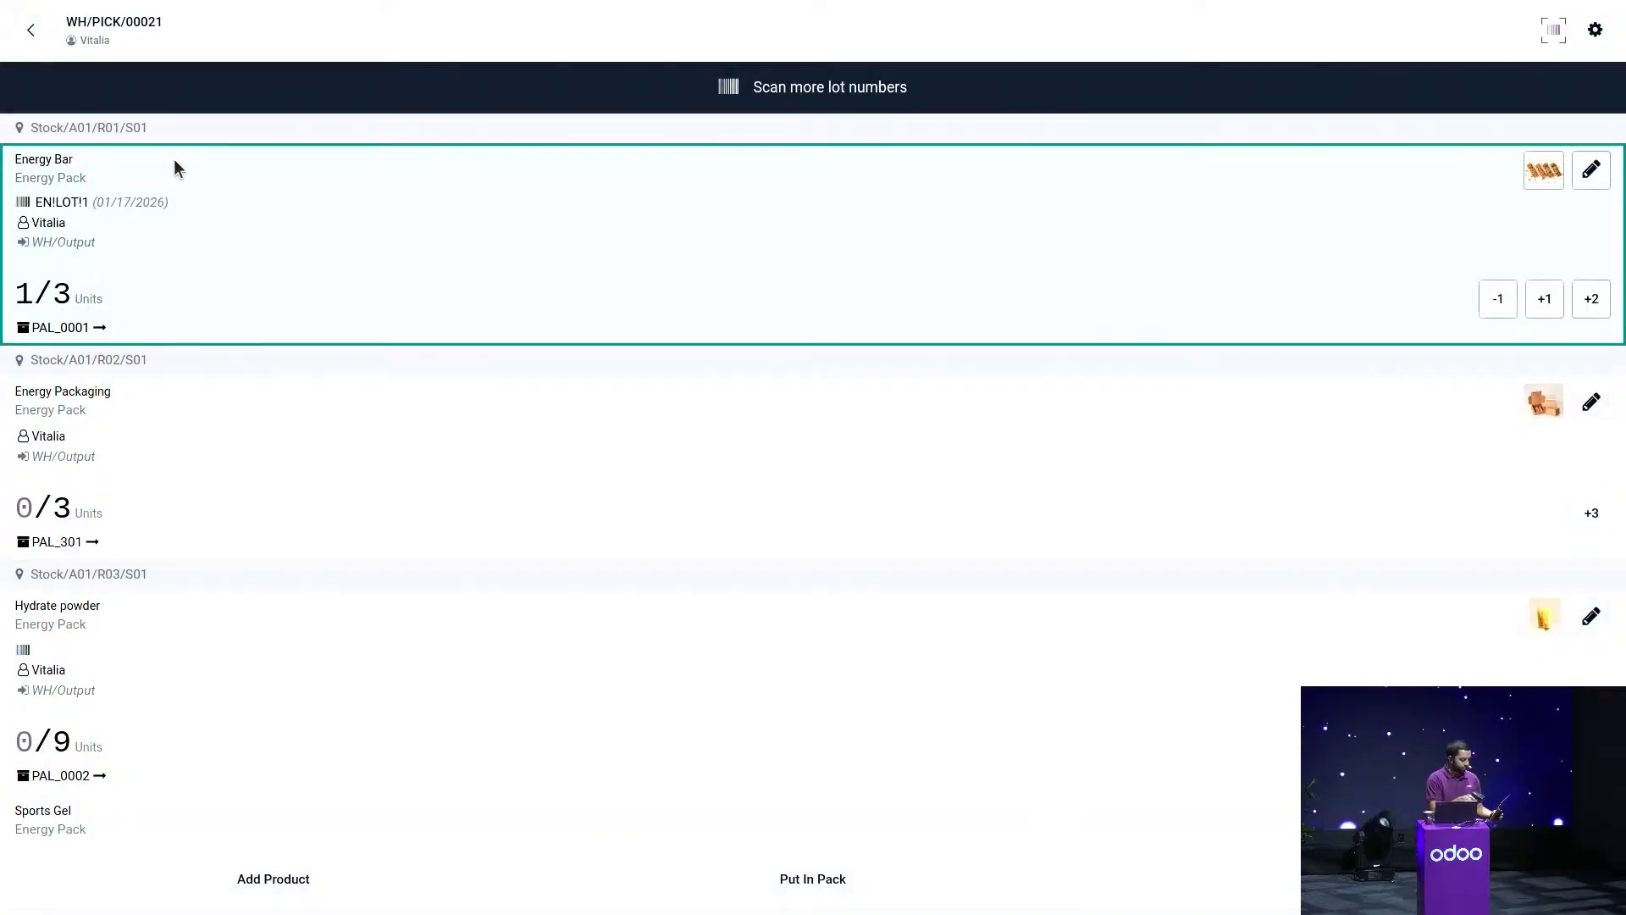
text(EN!LOT!1)
key(Return)
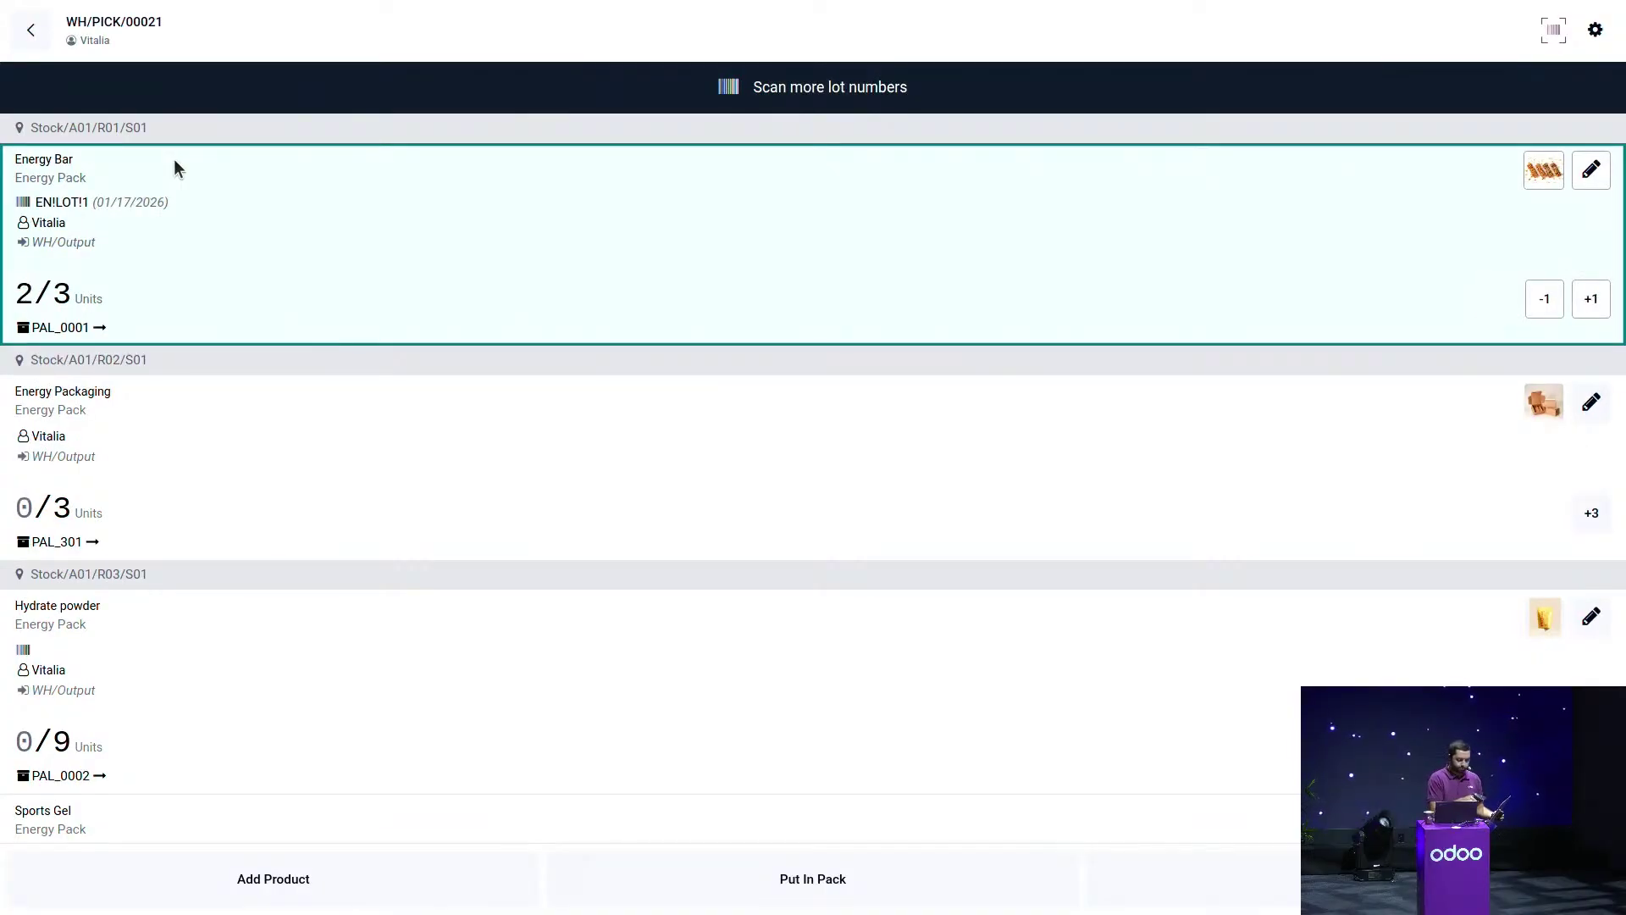
text(EN!LOT!1)
key(Return)
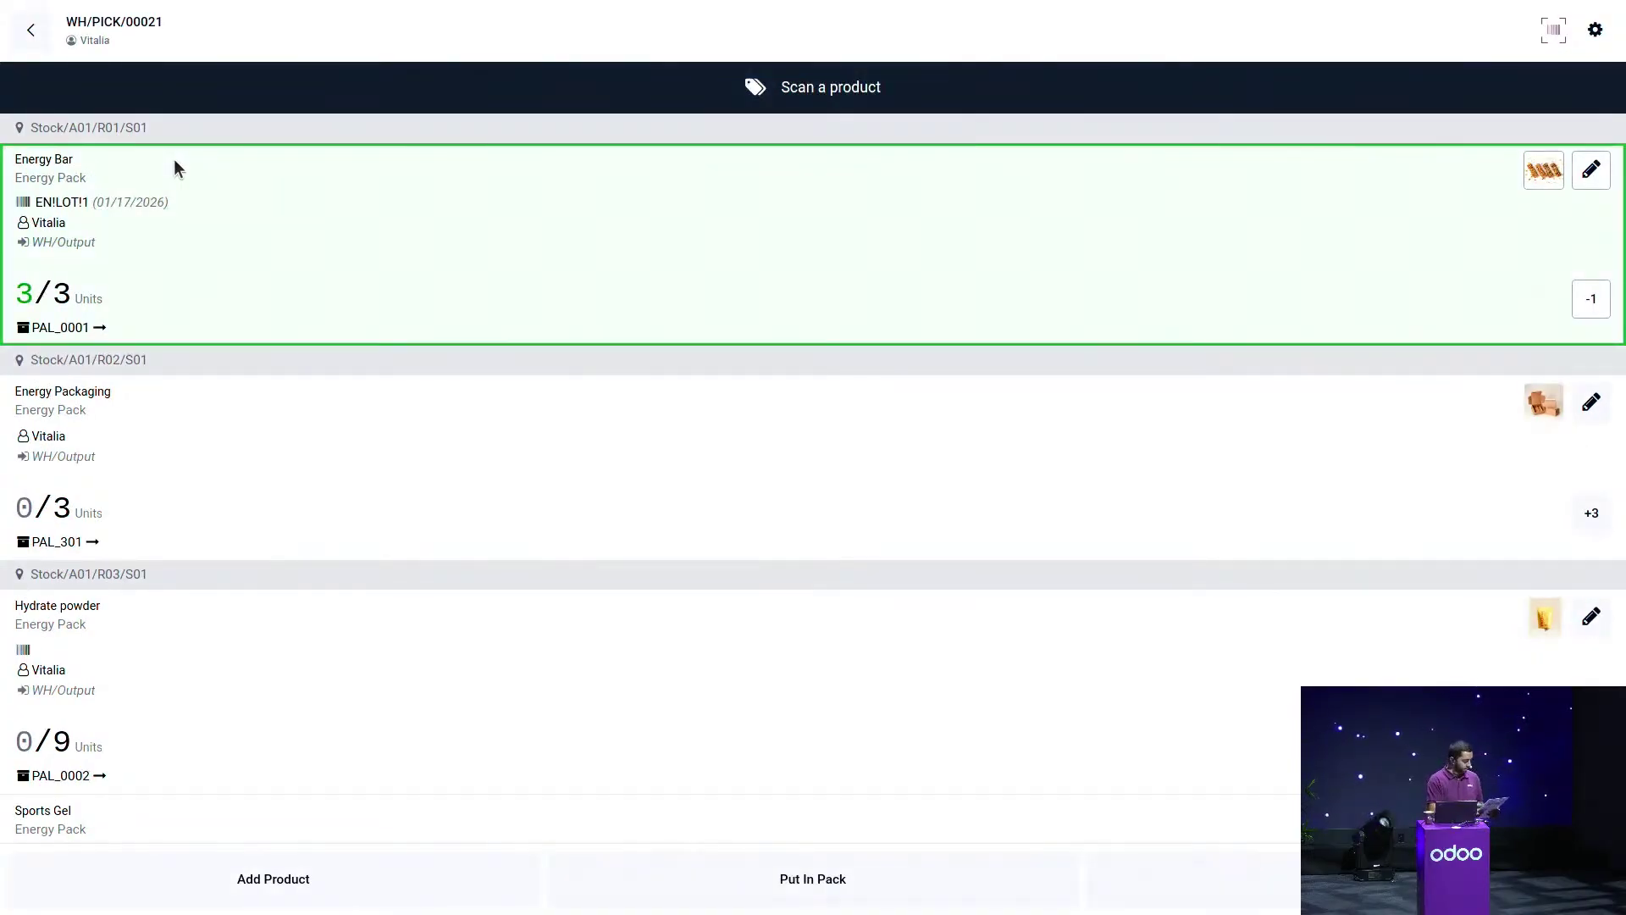
Scan 3 units of Energy Packaging for the pick.
key(Return)
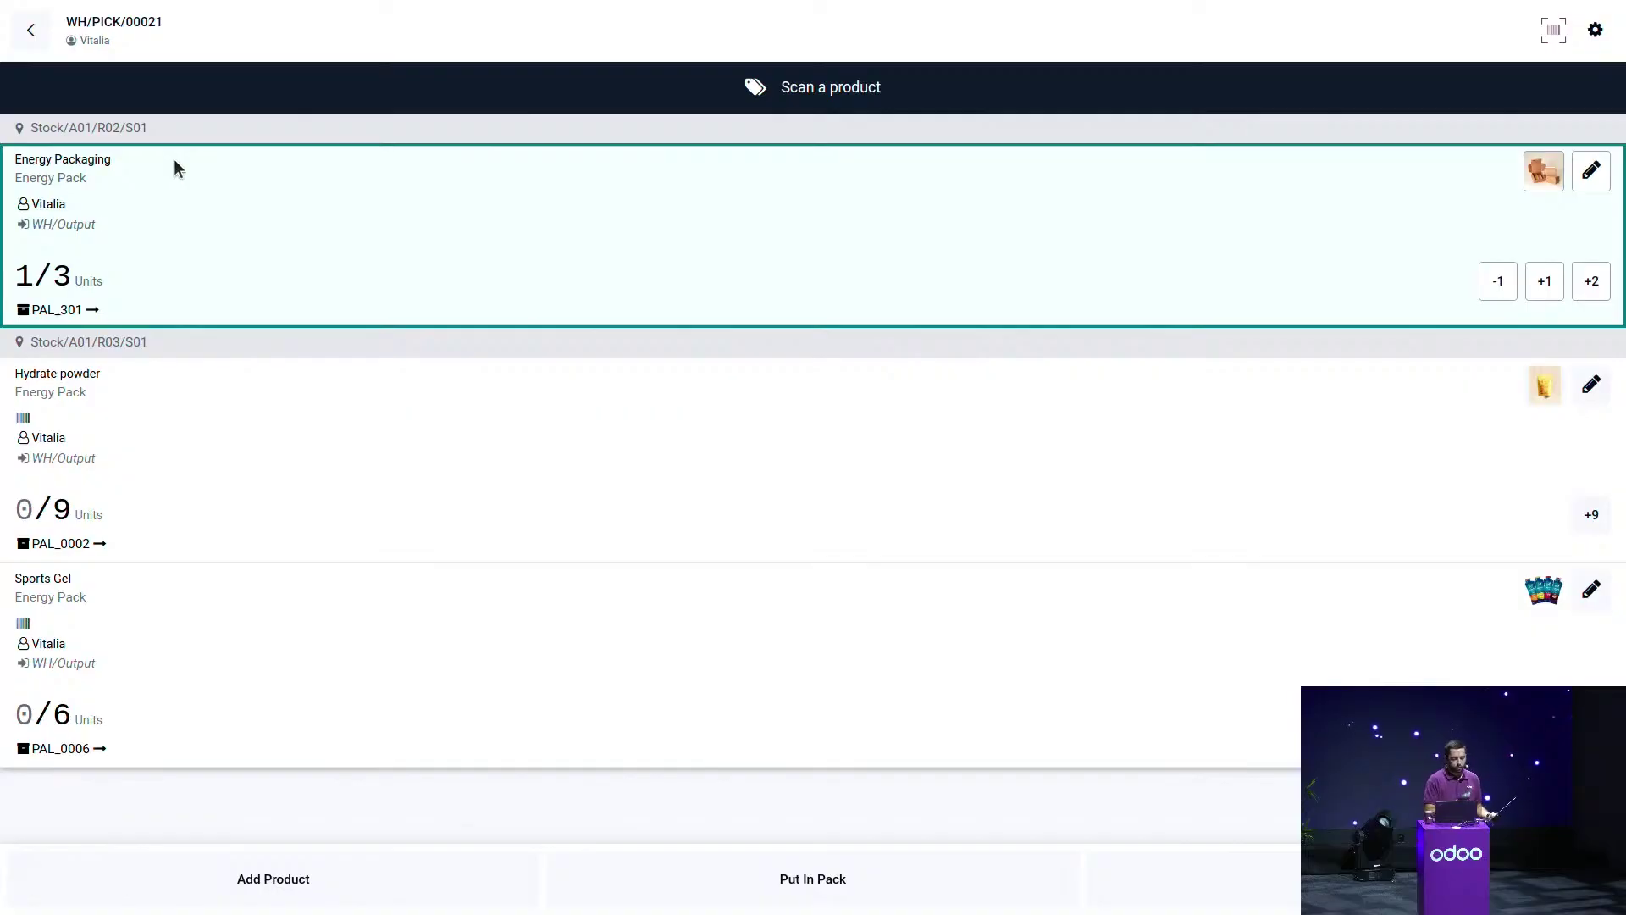
key(Return)
key(Return)
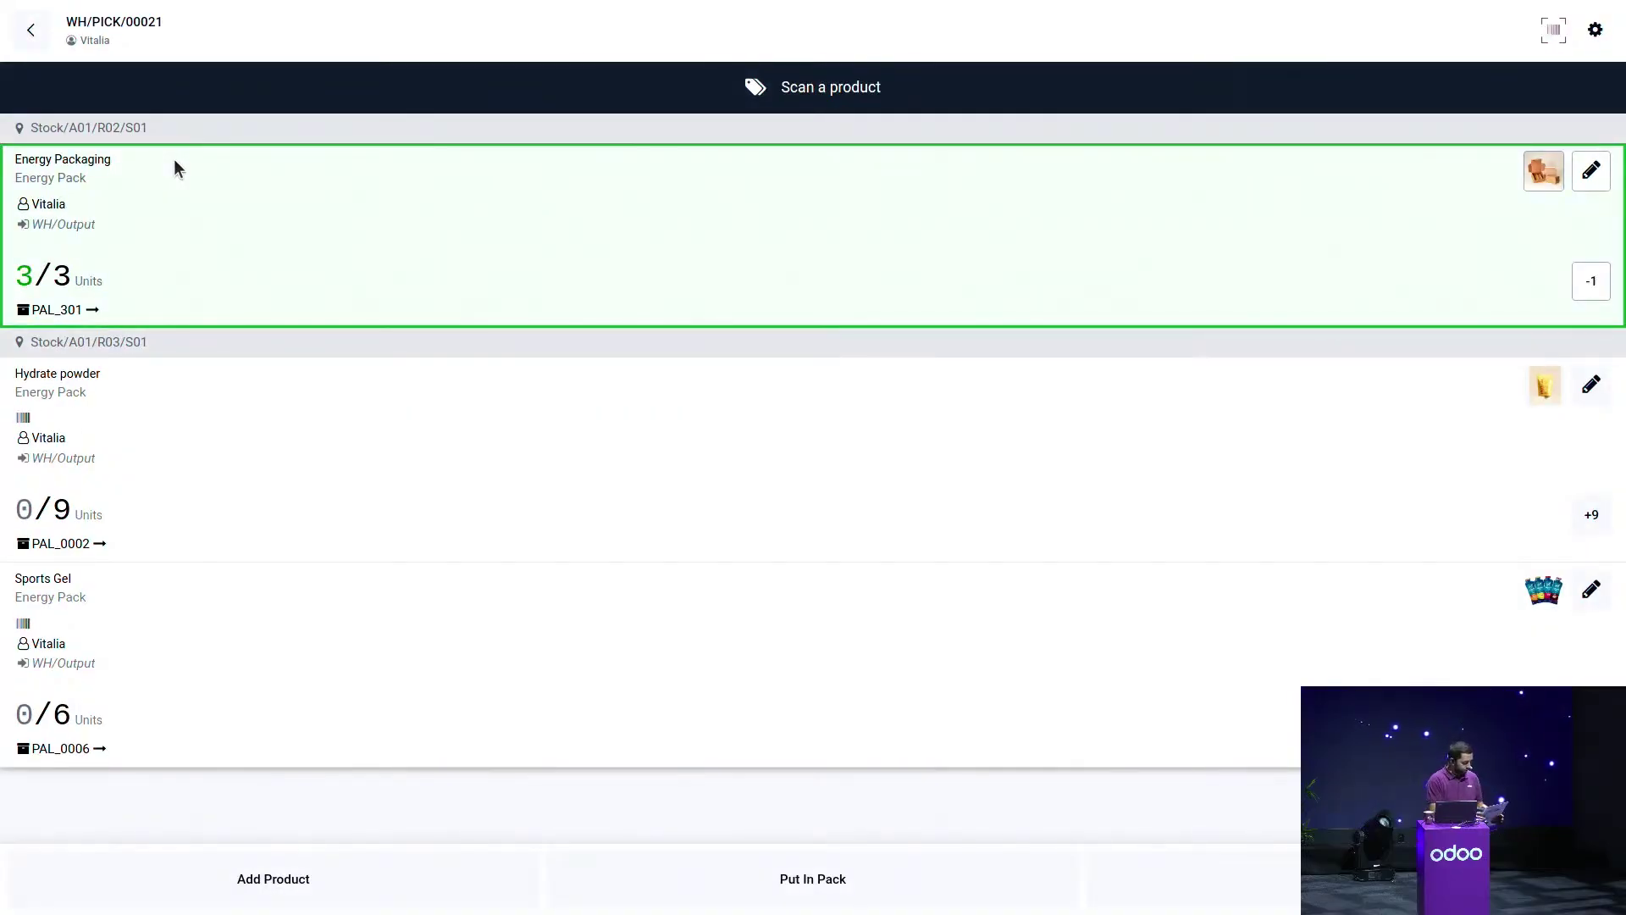
Scan the Hydrate powder product and register 9 units from lot HY!LOT!4.
key(Return)
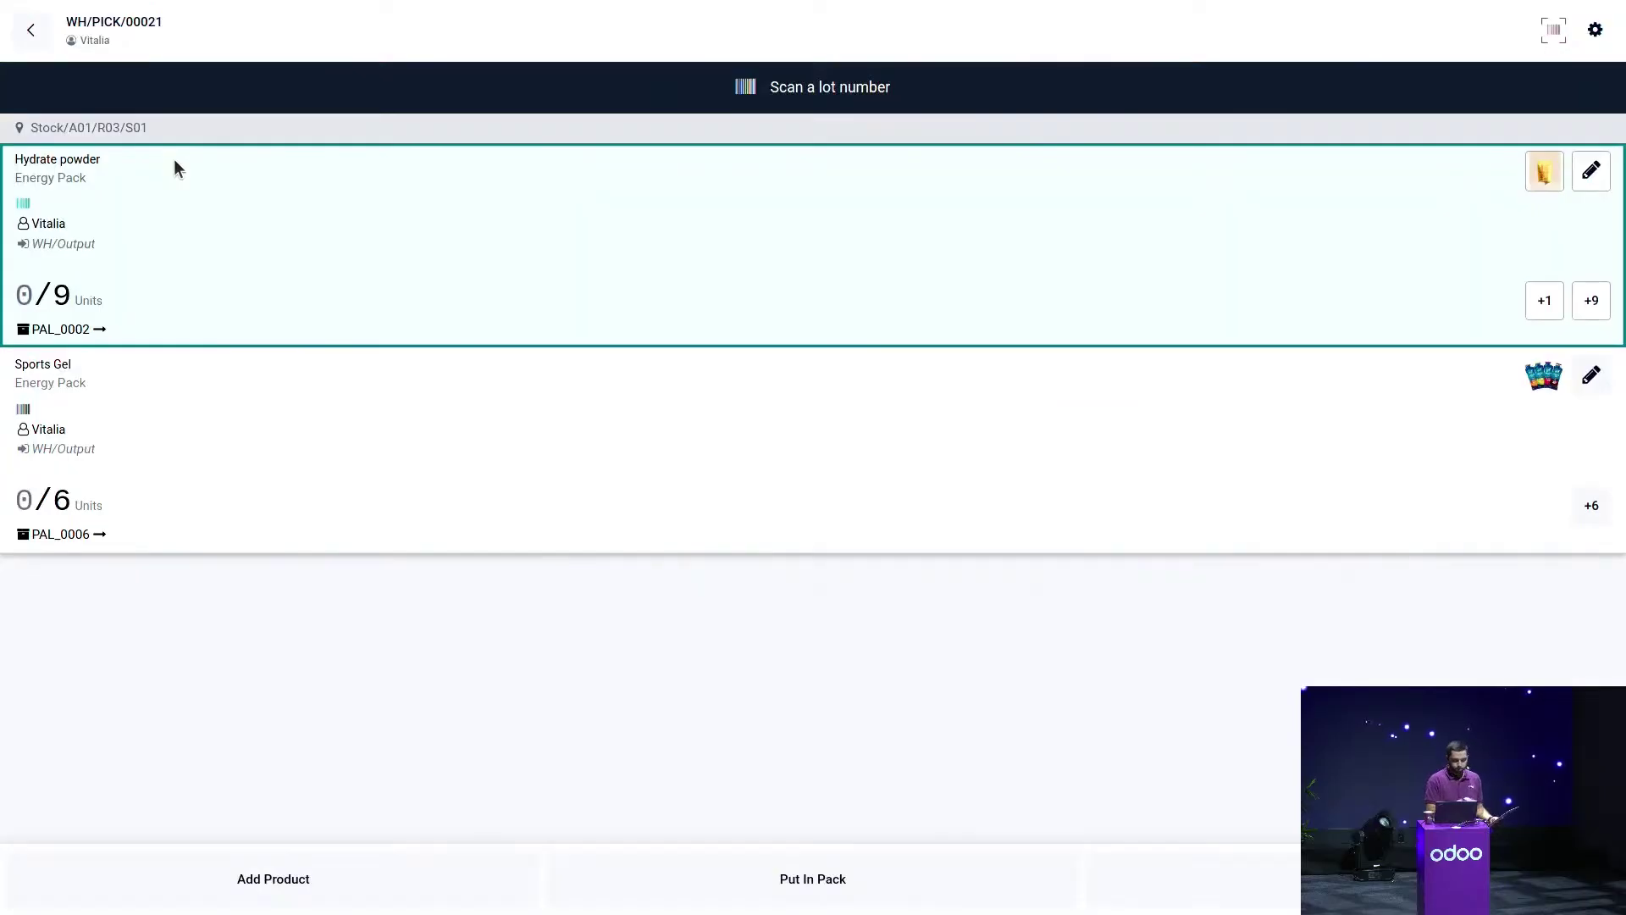
key(Return)
key(Return)
key(Return)
key(Return)
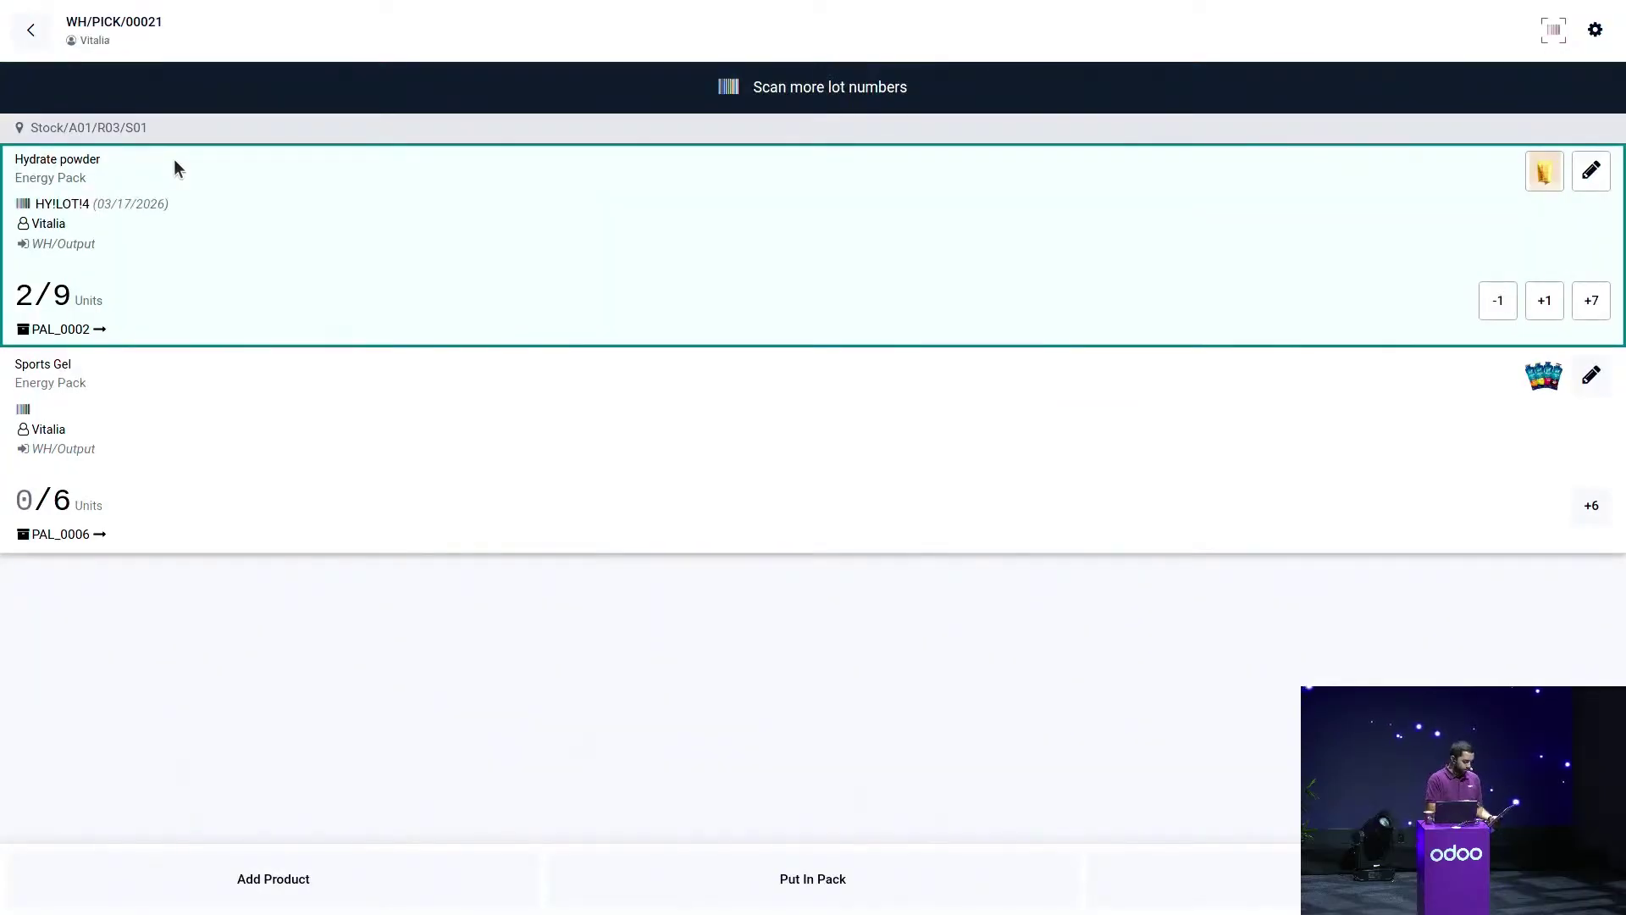
key(Return)
key(Return)
key(Return)
key(Return)
key(Return)
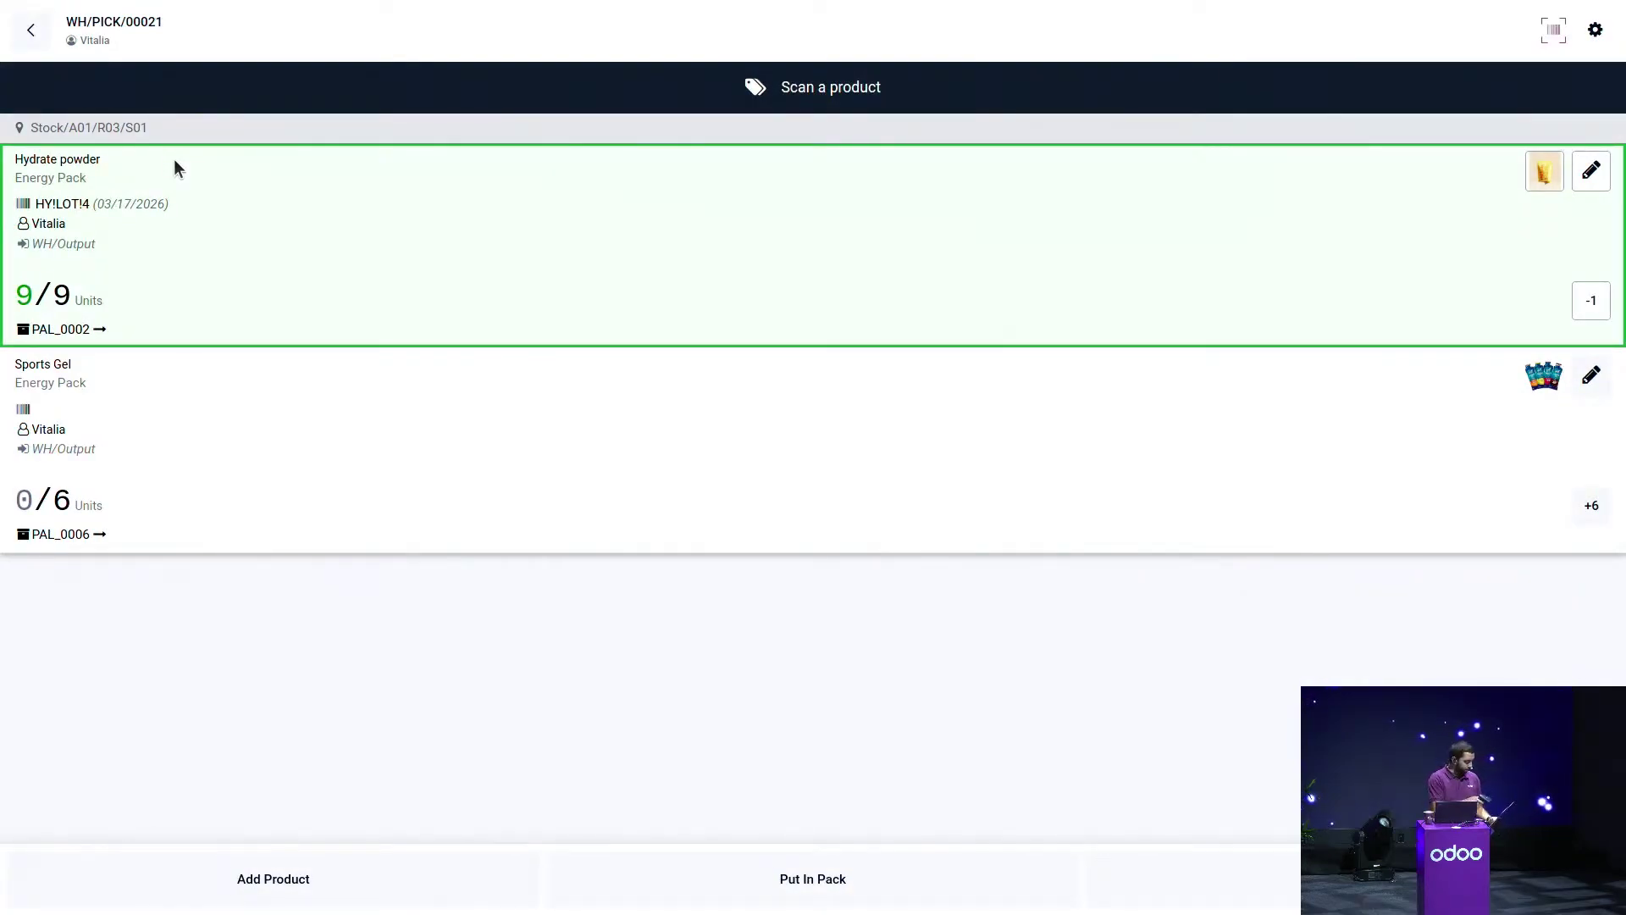
Scan the Sports Gel product and register 6 units from lot SP!LOT!1.
key(Return)
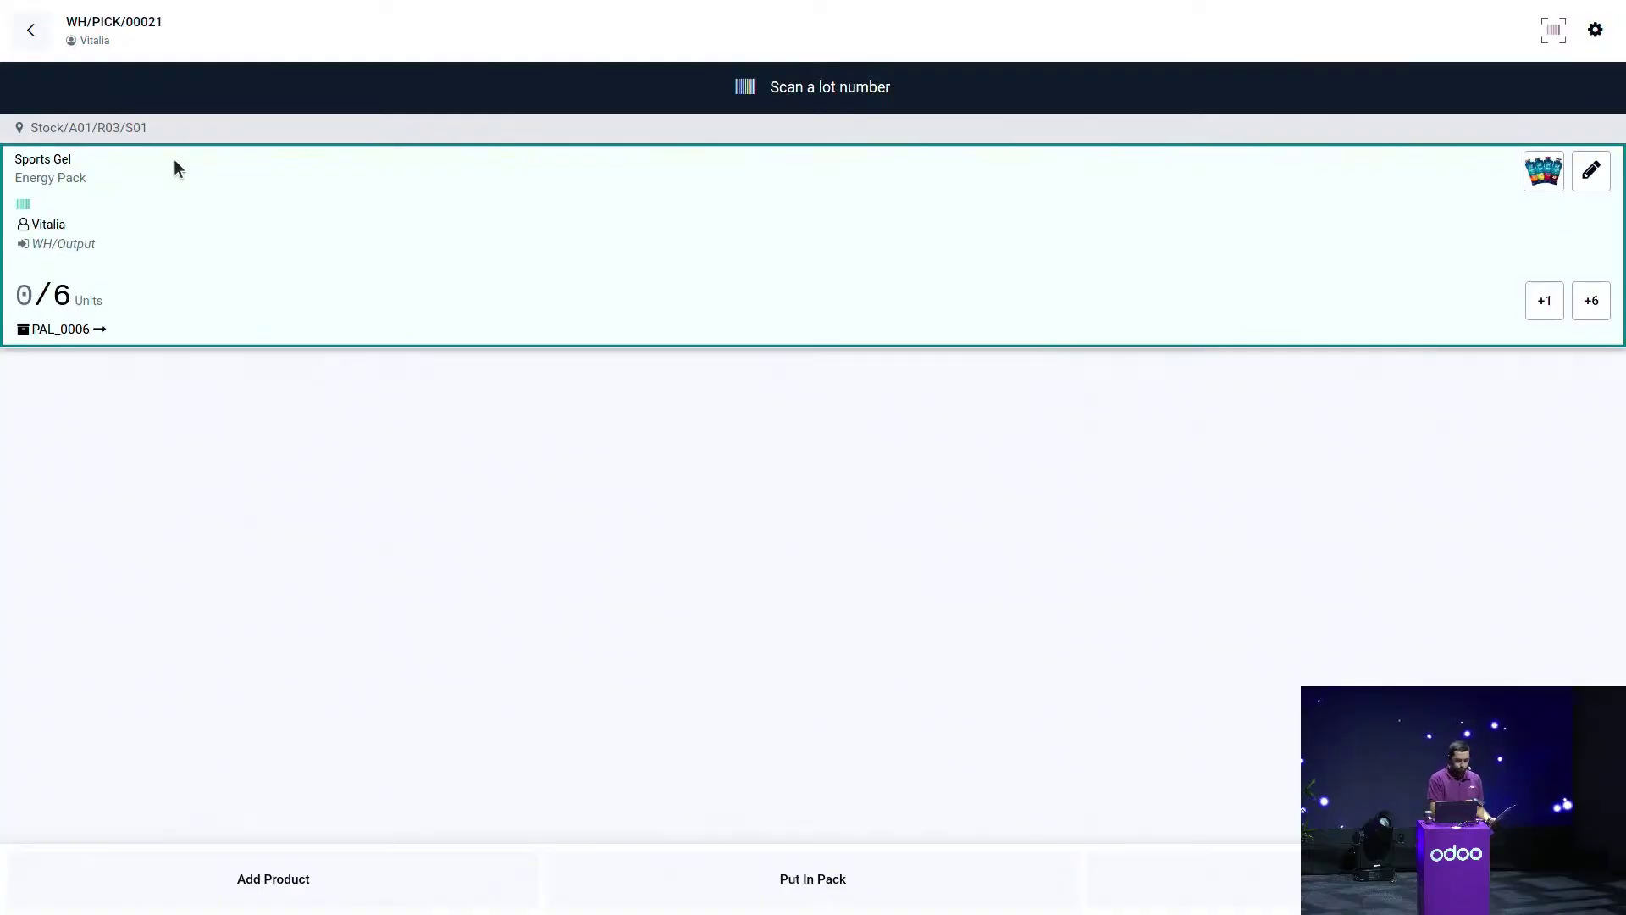
key(Return)
key(Return)
key(Return)
key(Return)
key(Return)
key(Return)
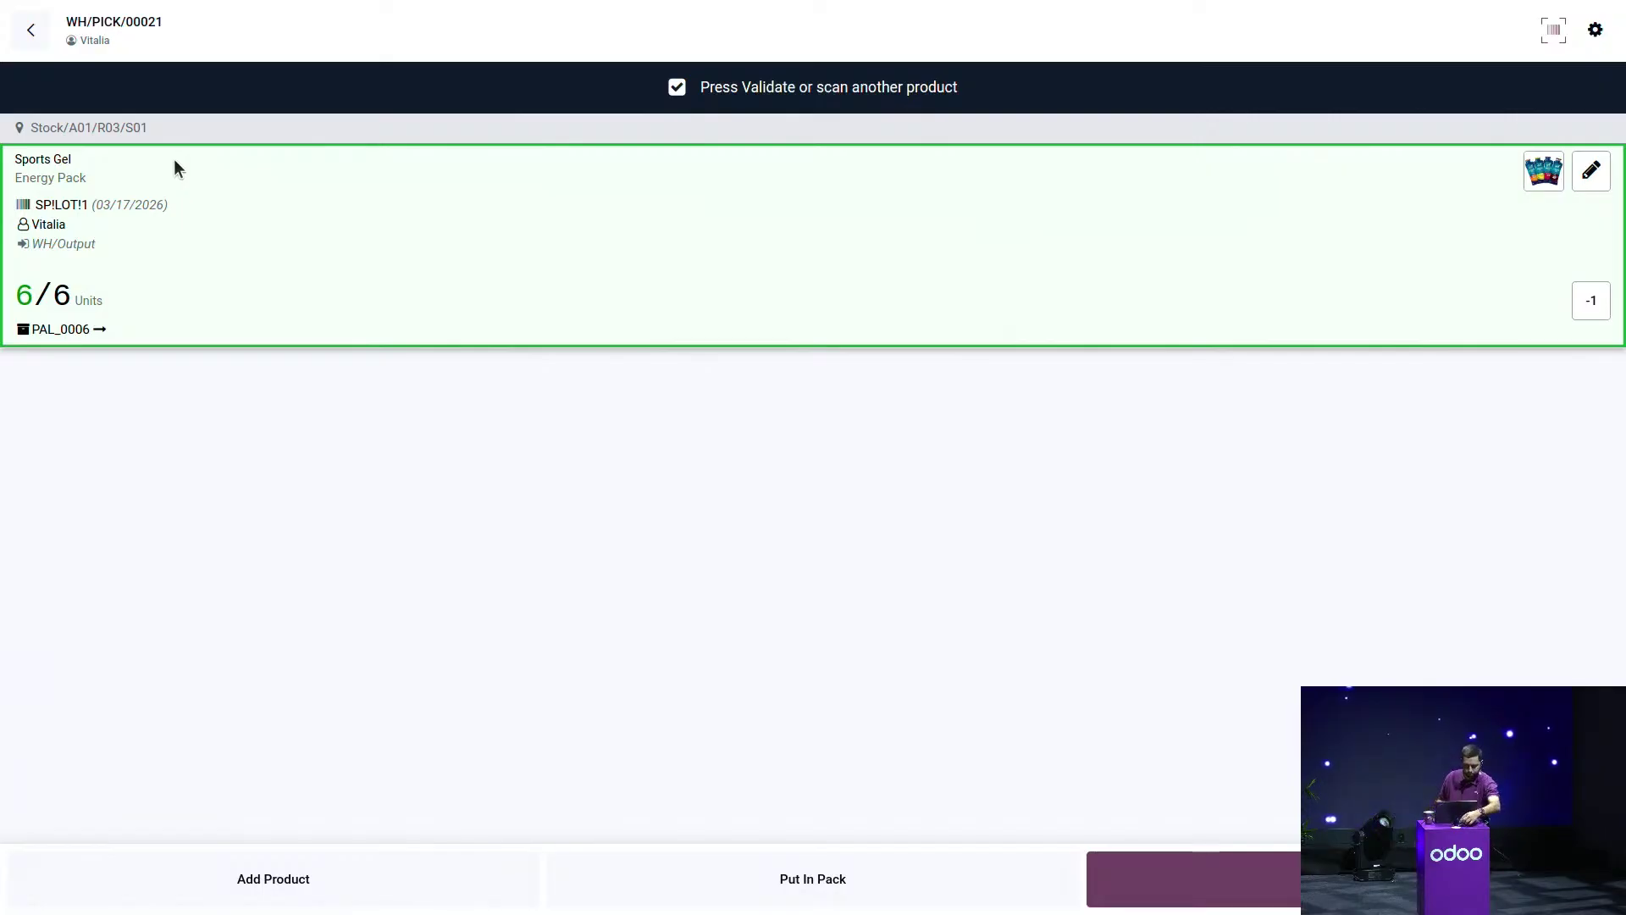
Put all picked Energy Pack components into one new package and validate the pick.
click(551, 495)
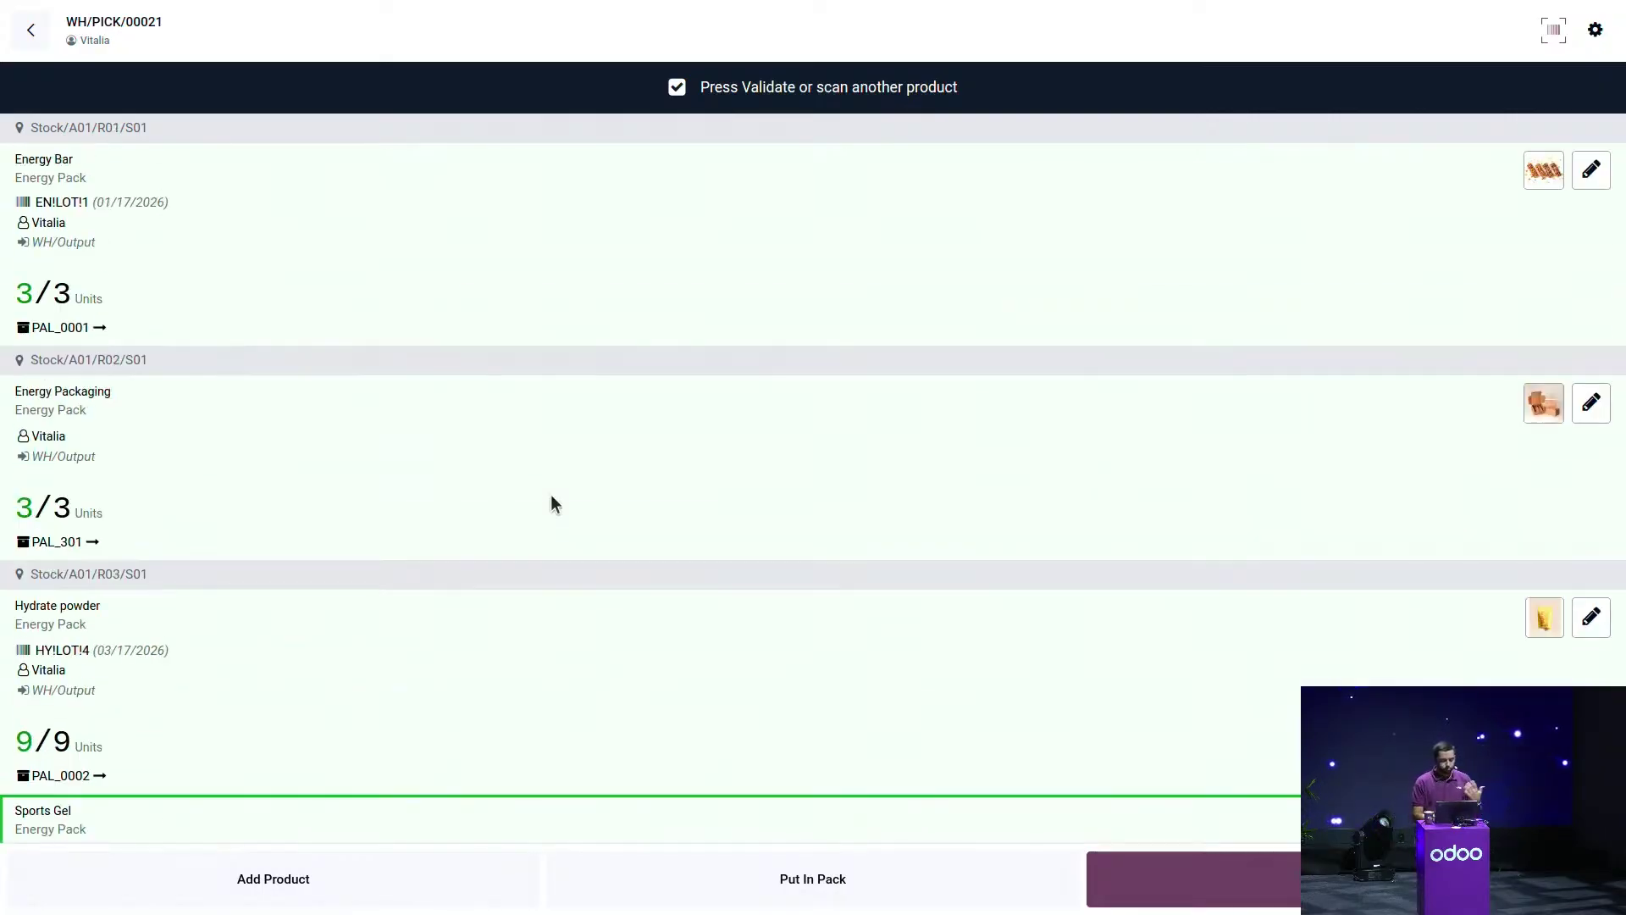
click(806, 881)
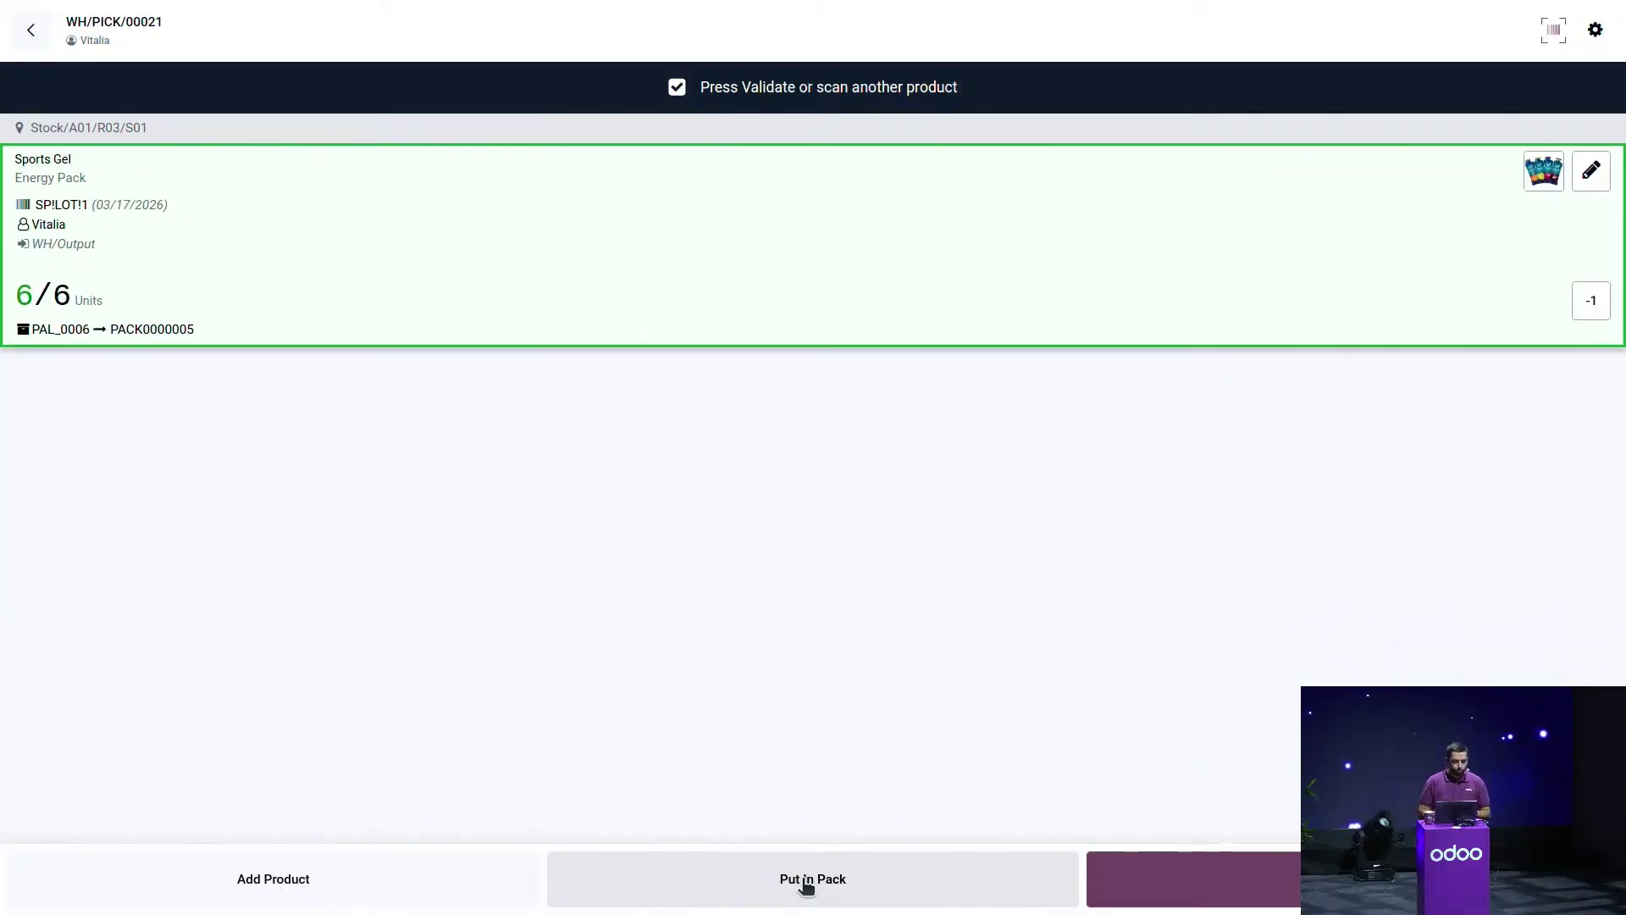
click(162, 371)
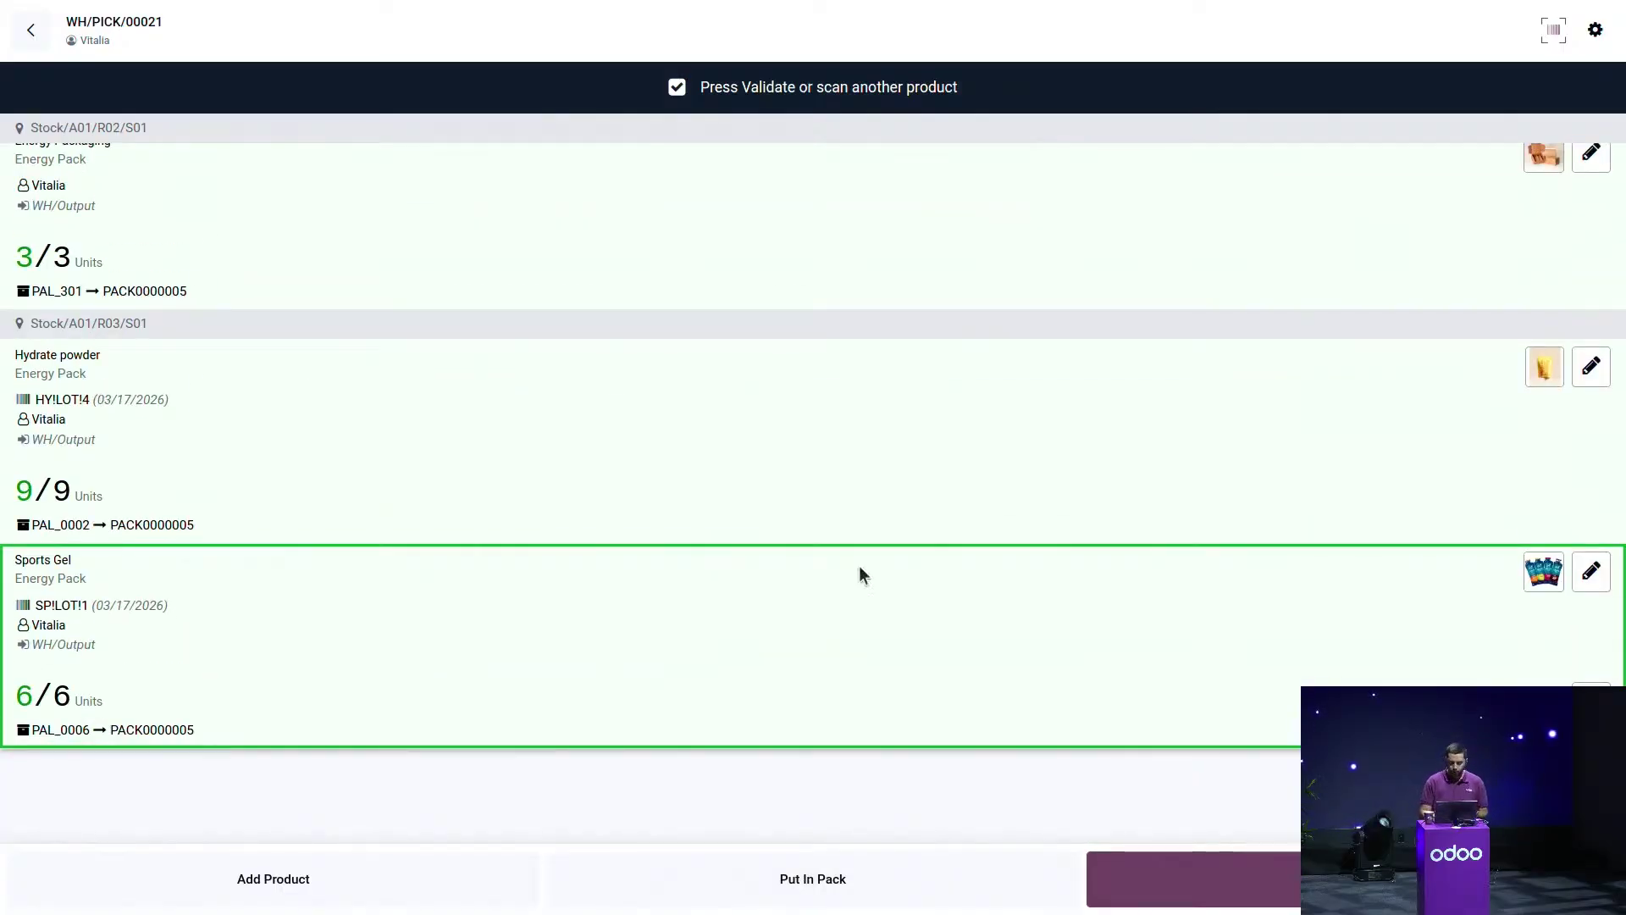
click(1260, 891)
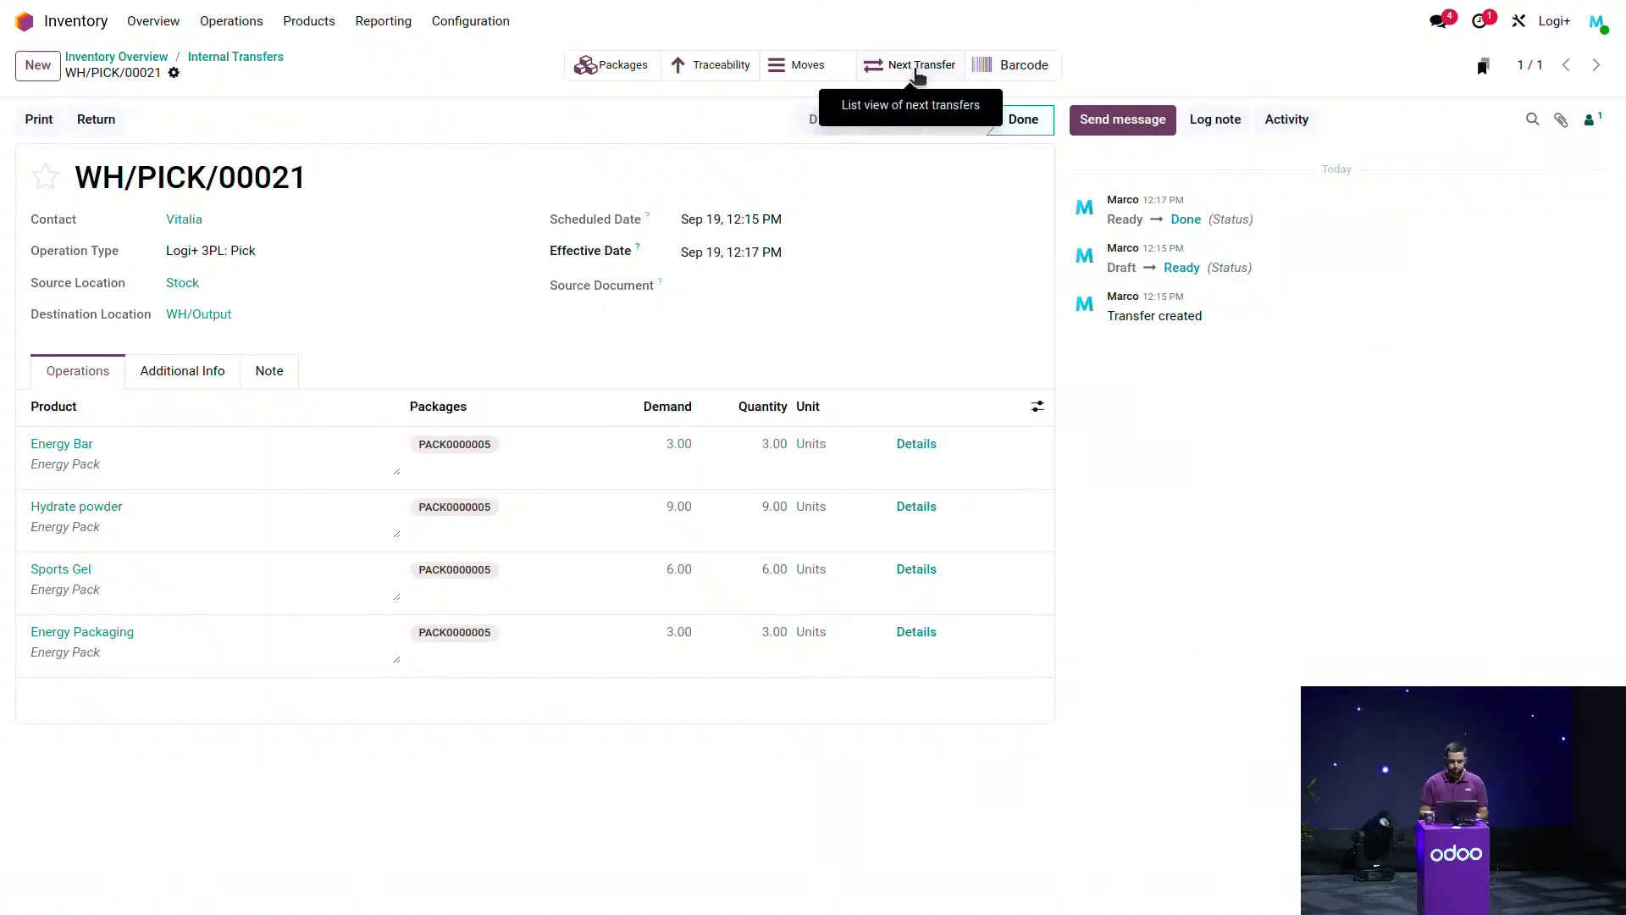
Open the follow-up delivery order in barcode mode, register the full quantity of all four components and validate it.
click(917, 68)
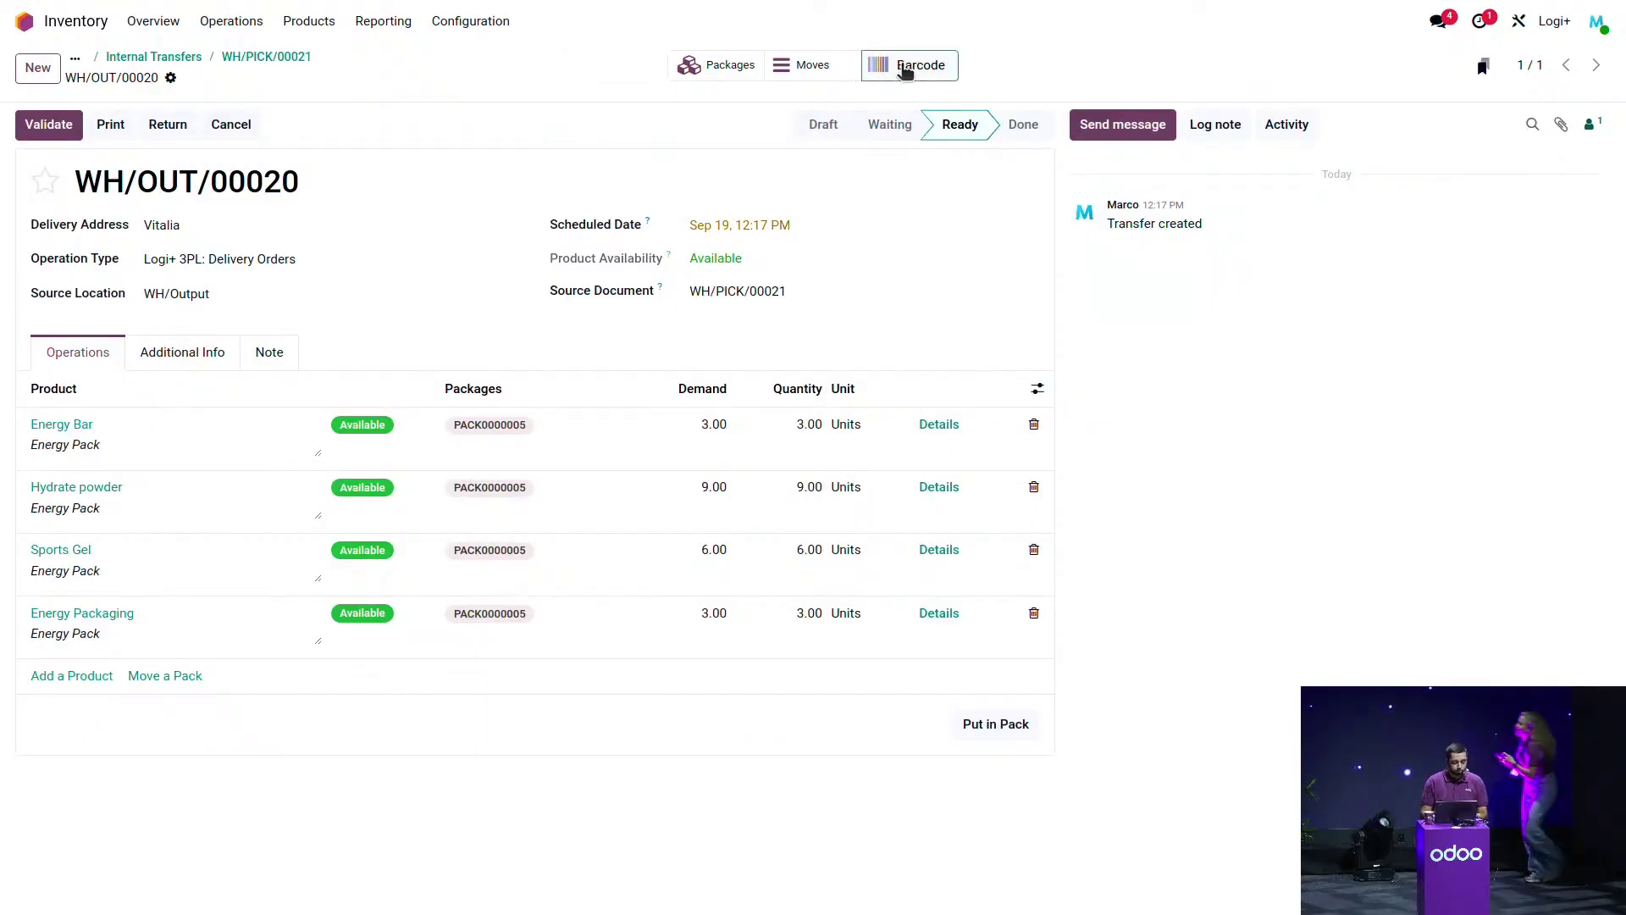
click(905, 69)
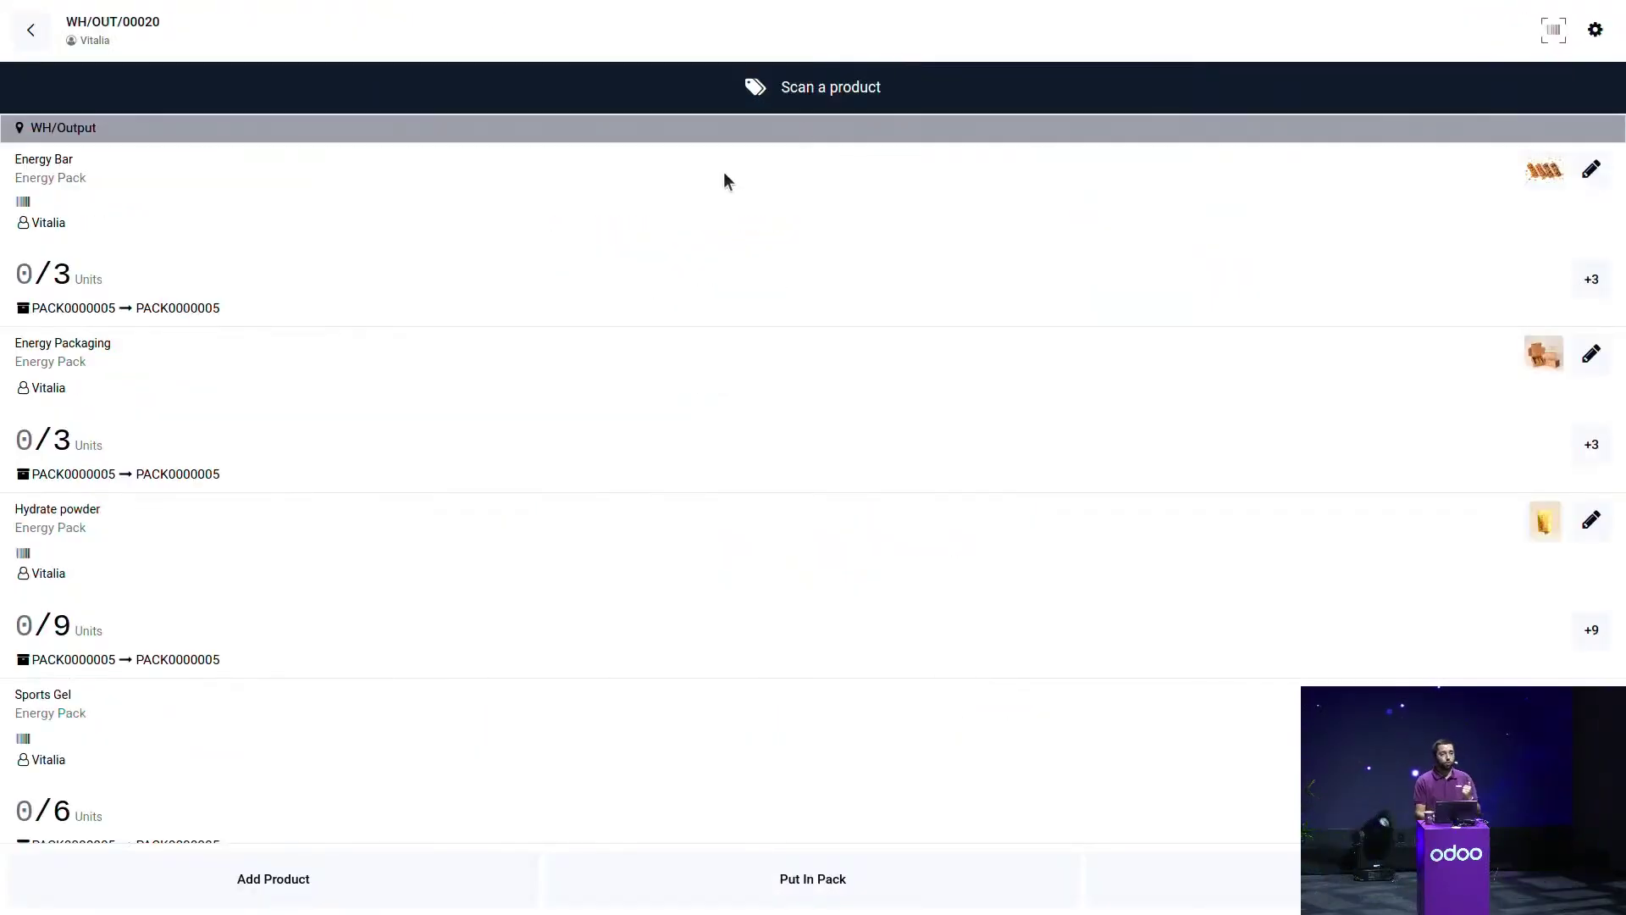
click(1593, 280)
click(1592, 445)
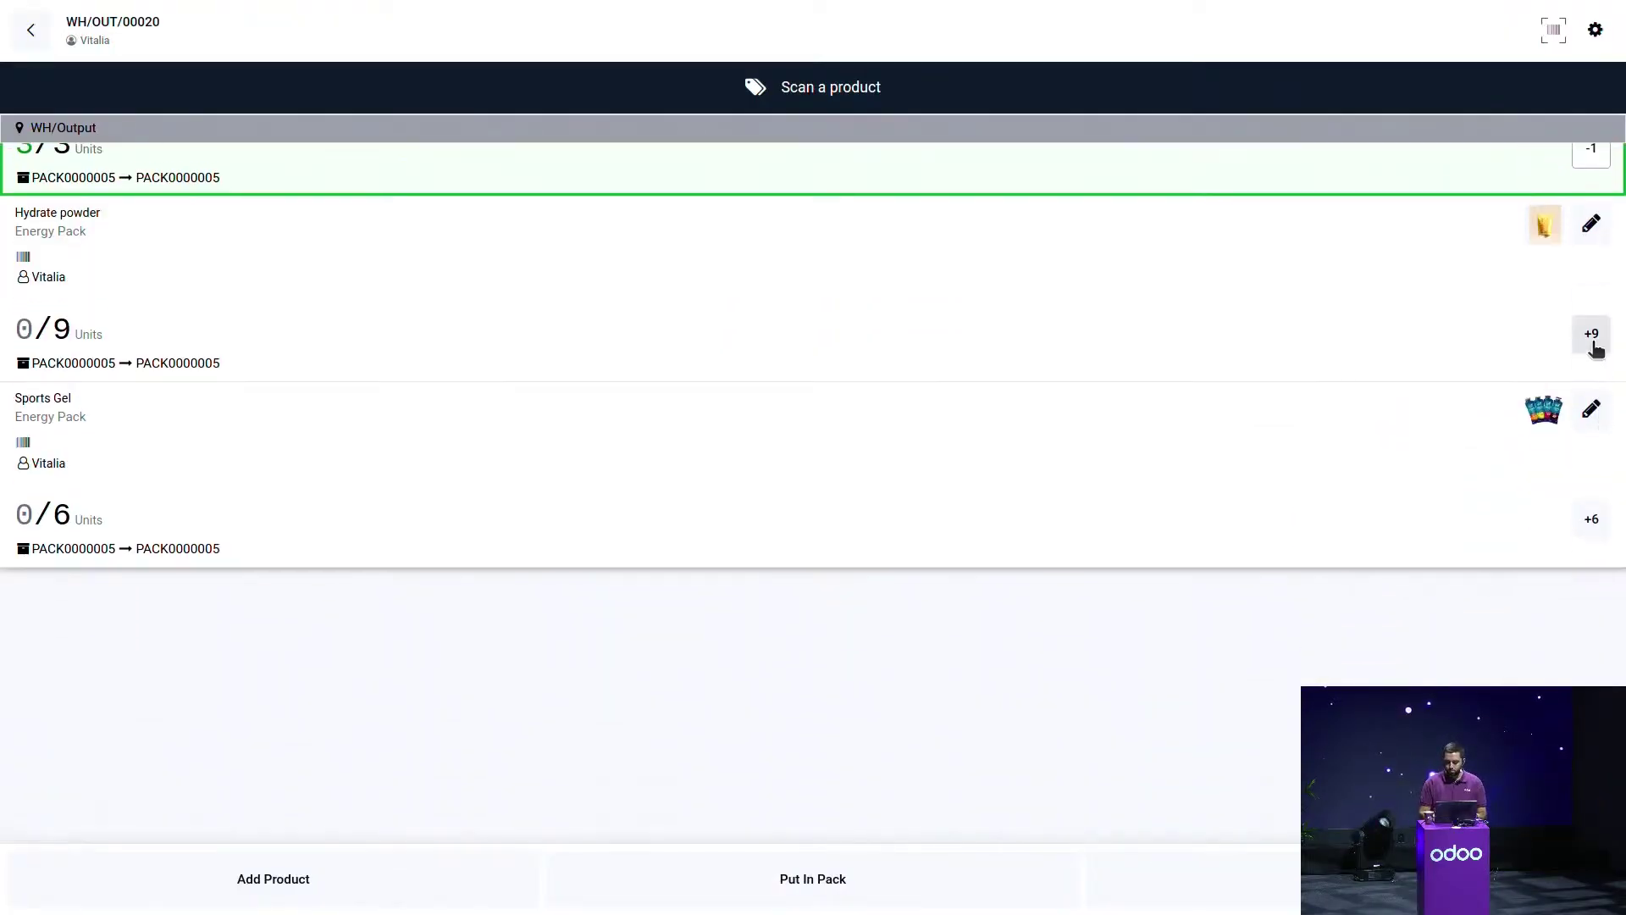
click(1592, 343)
click(1592, 468)
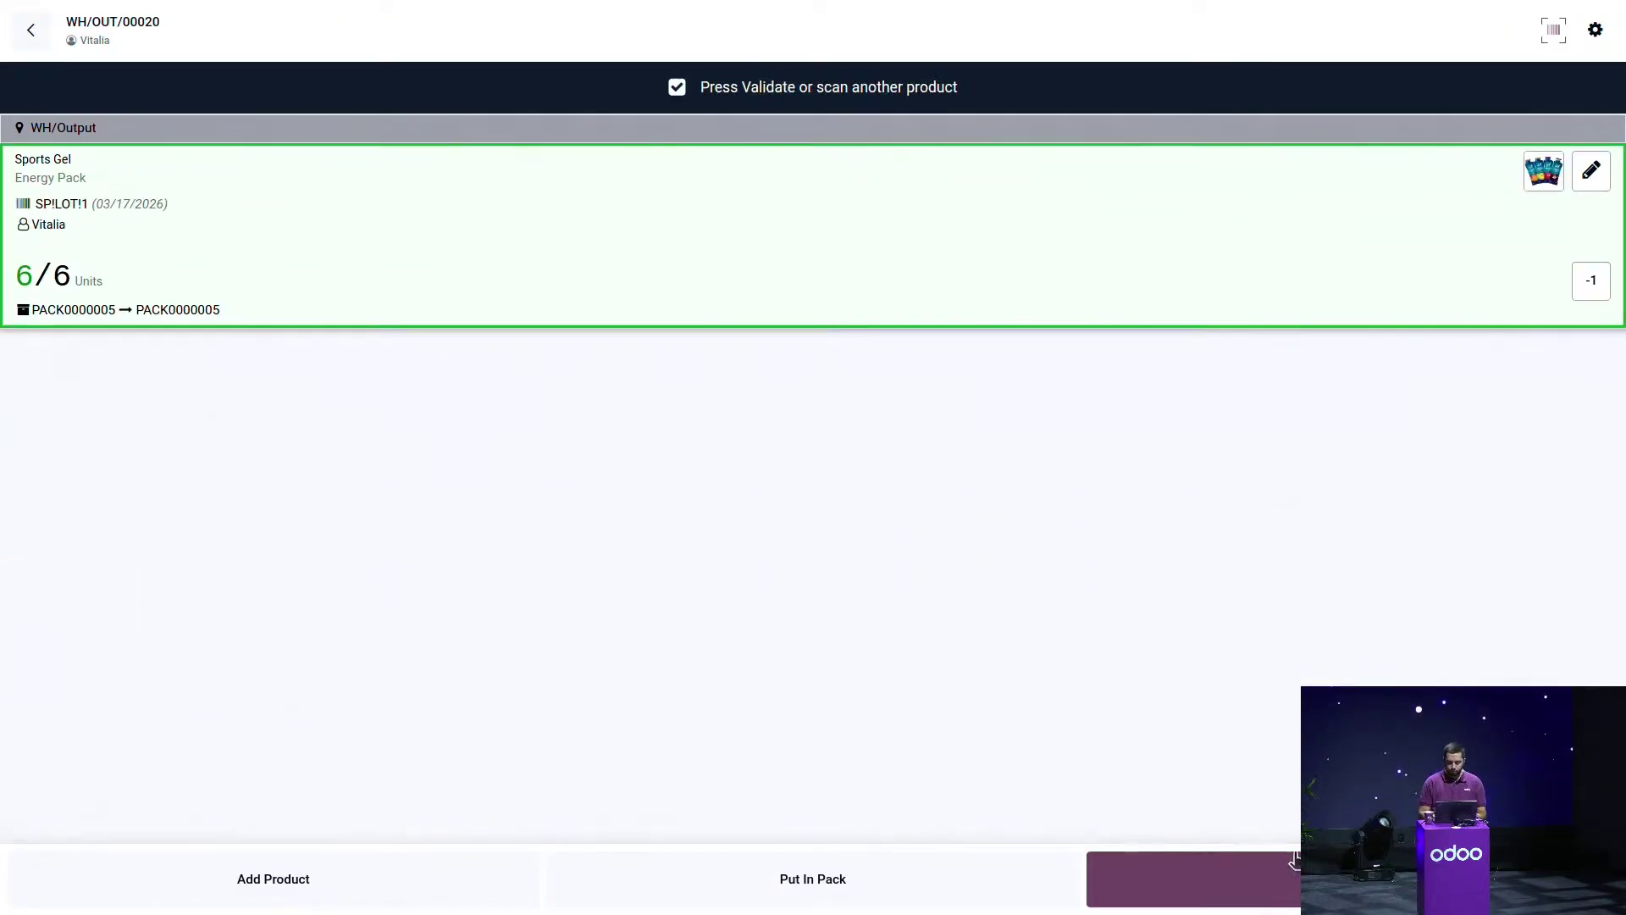
click(1291, 881)
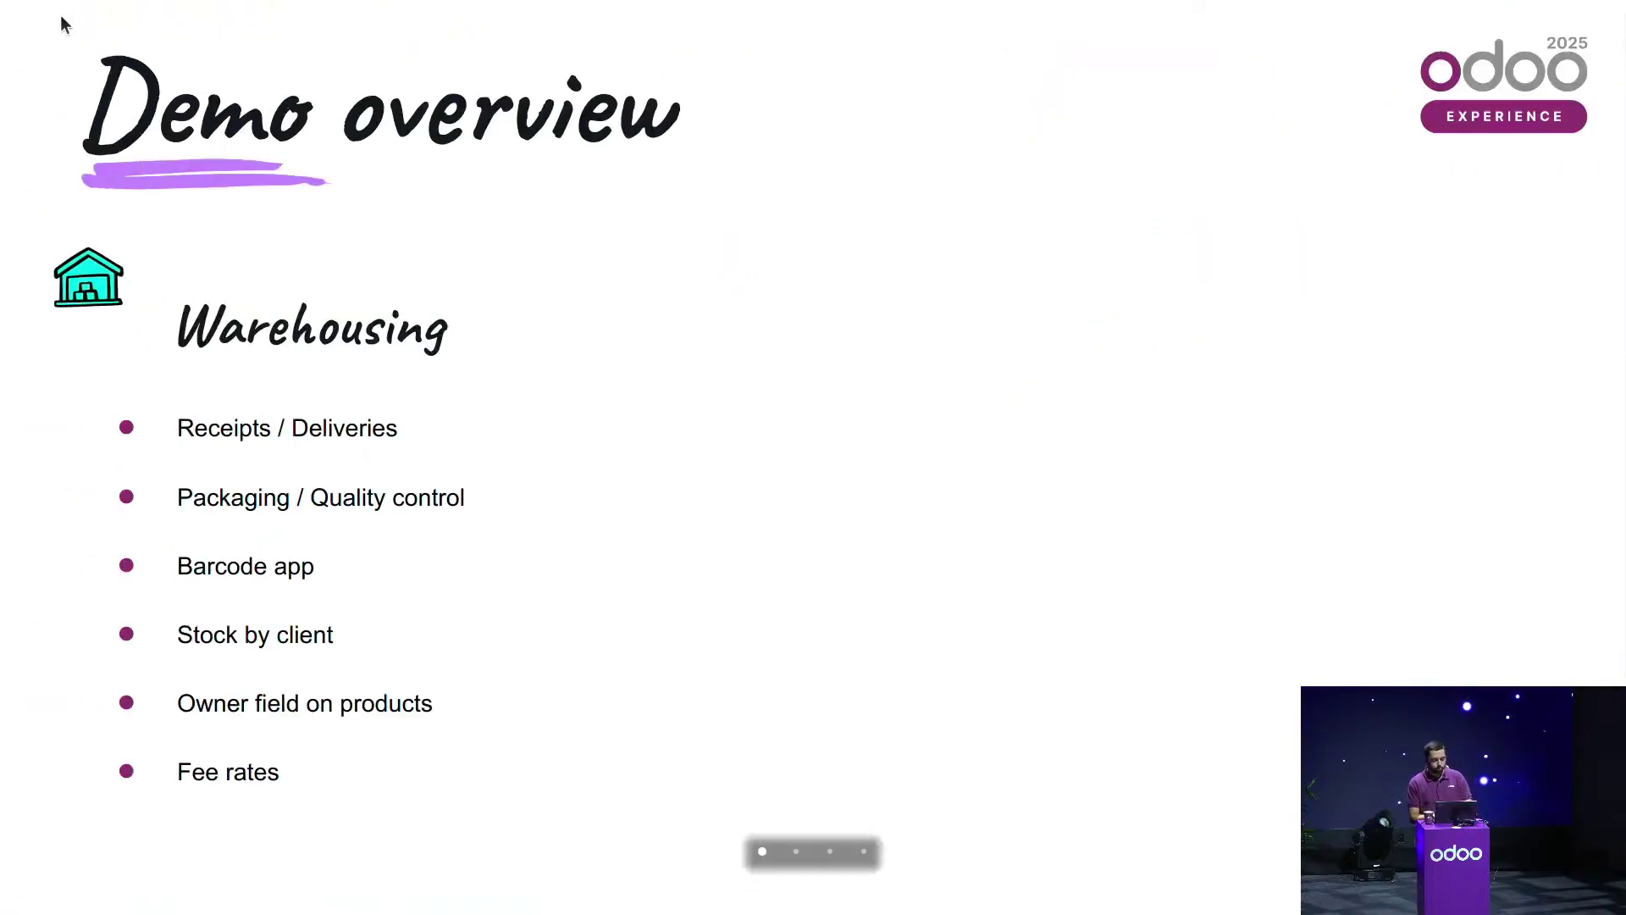
Switch to the customer portal and open Pantino's paid June 2025 invoice to examine its storage, handling and extra fee lines.
key(Right)
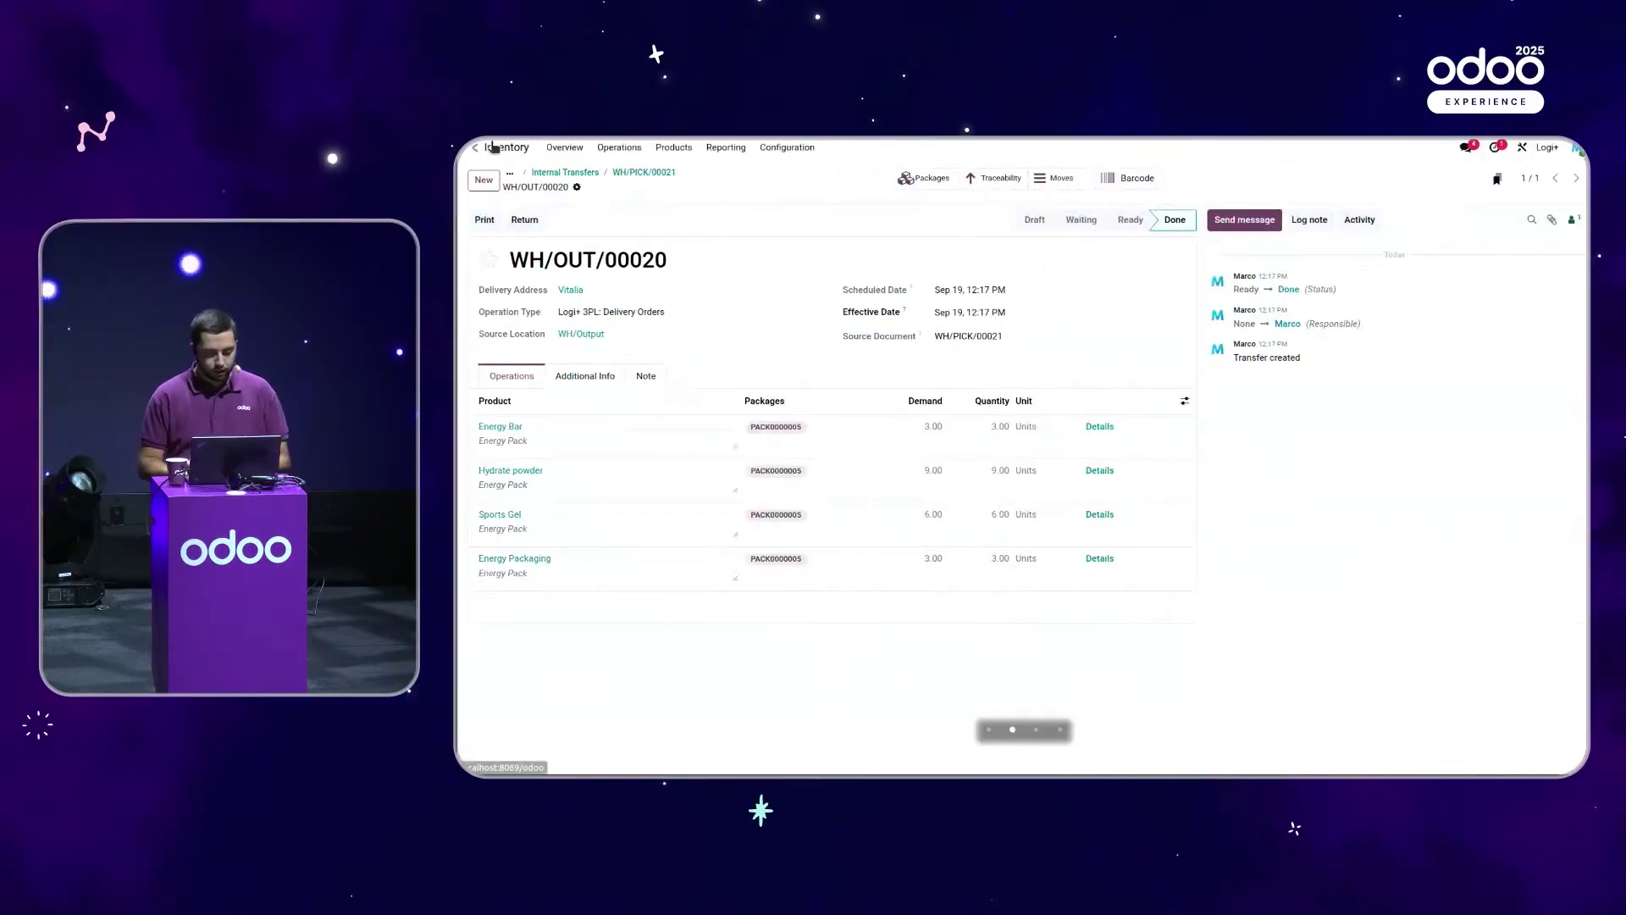
key(ctrl+Right)
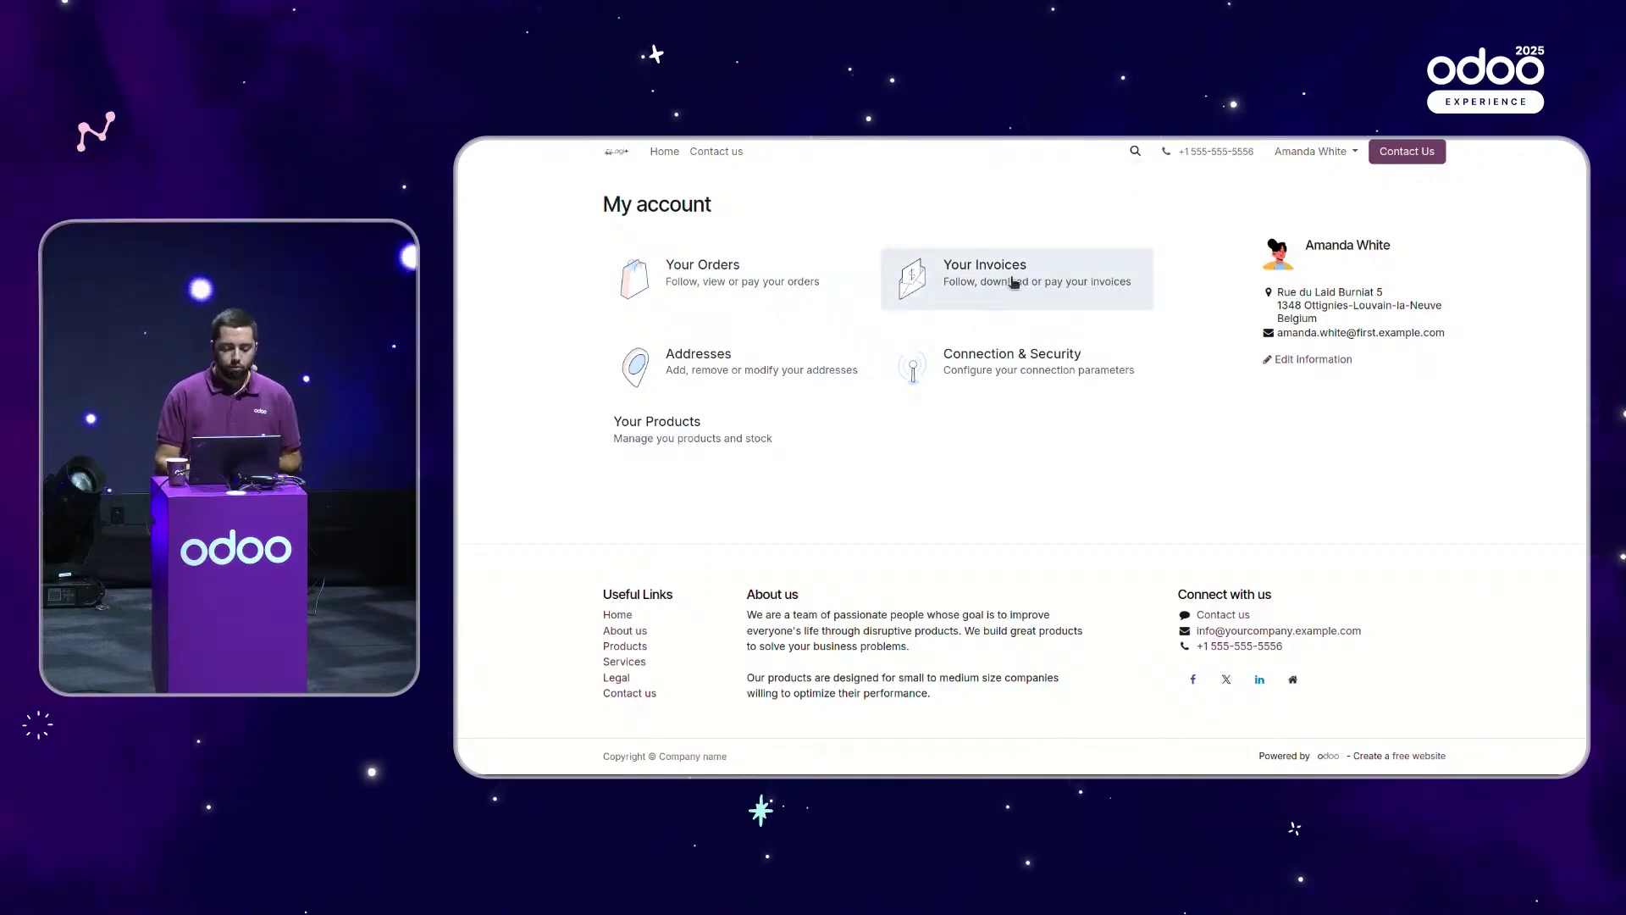
click(985, 282)
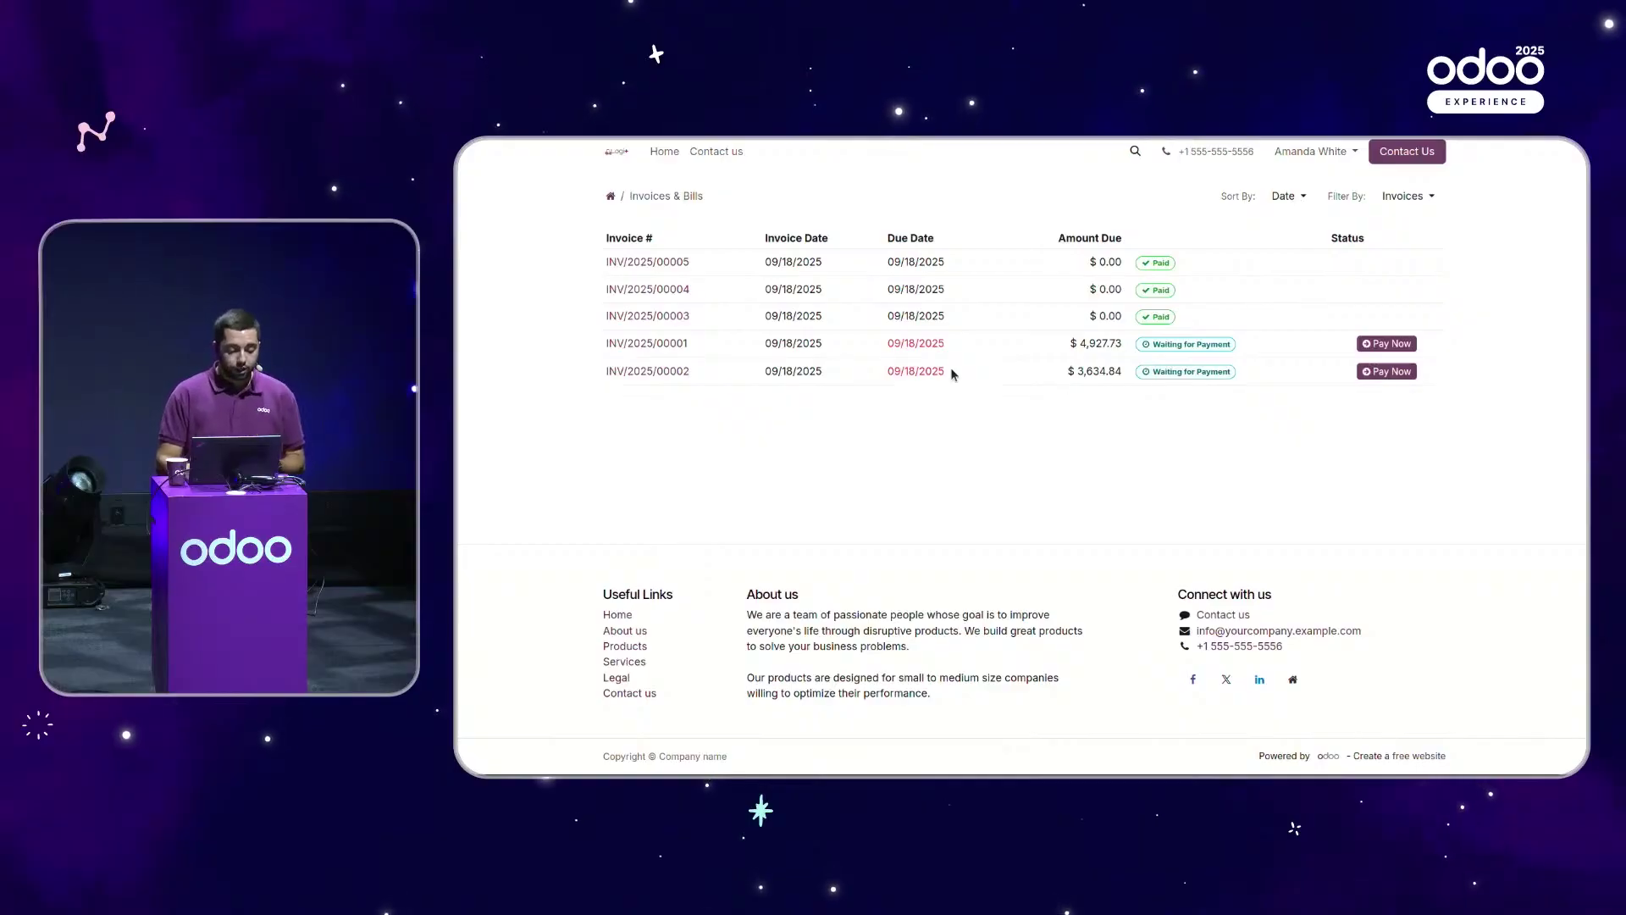
click(653, 315)
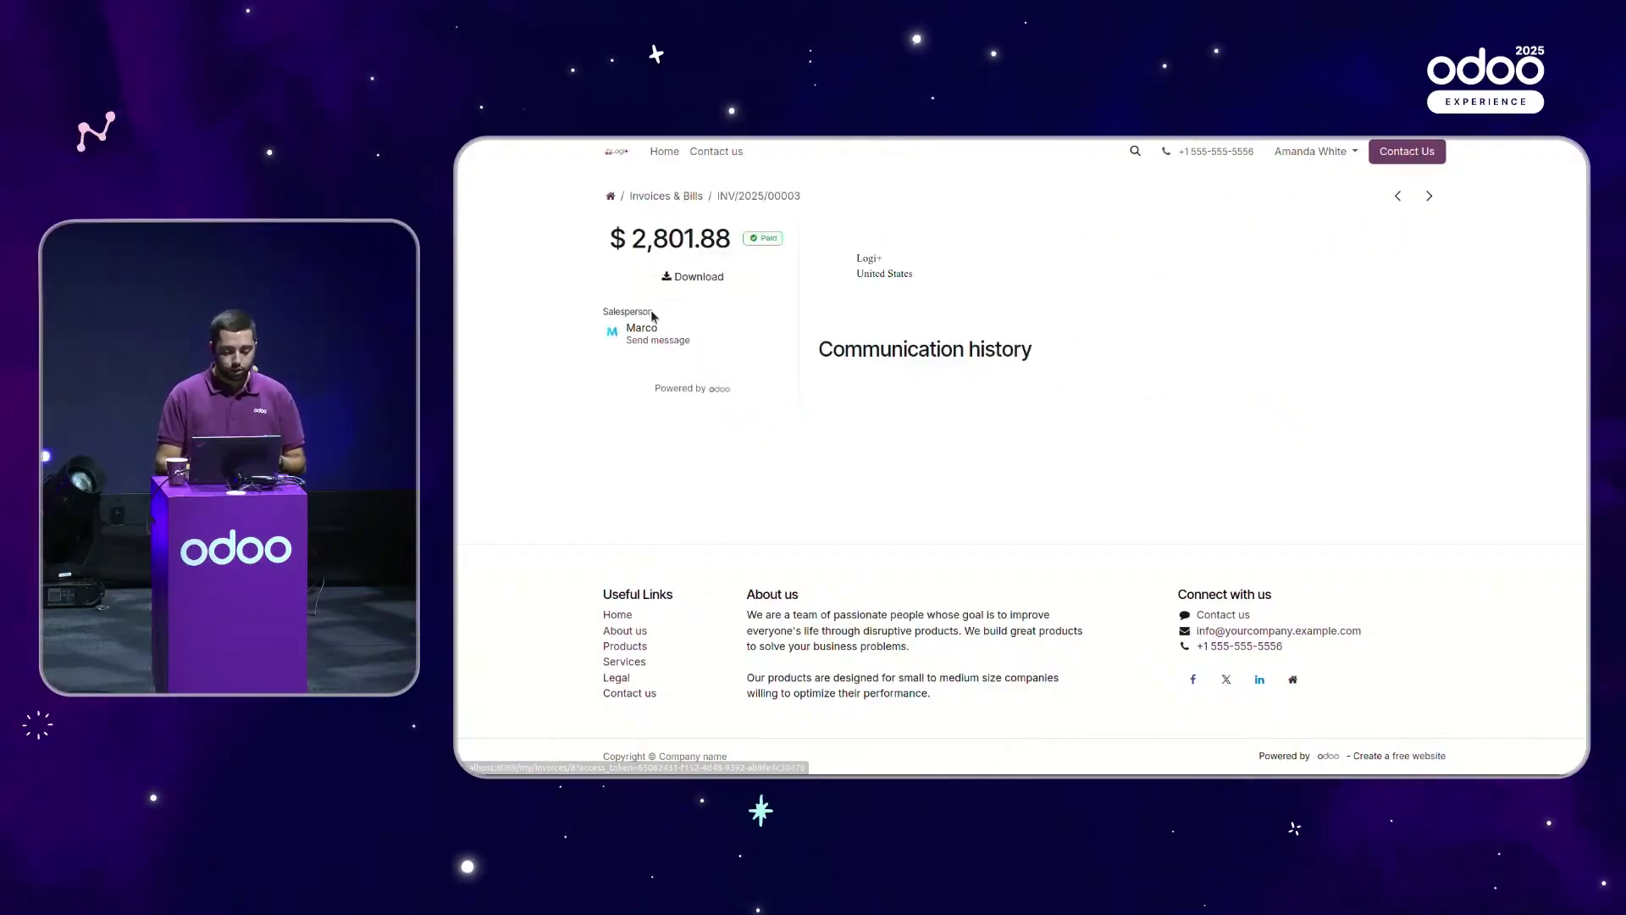
scroll(946, 404, down, 10)
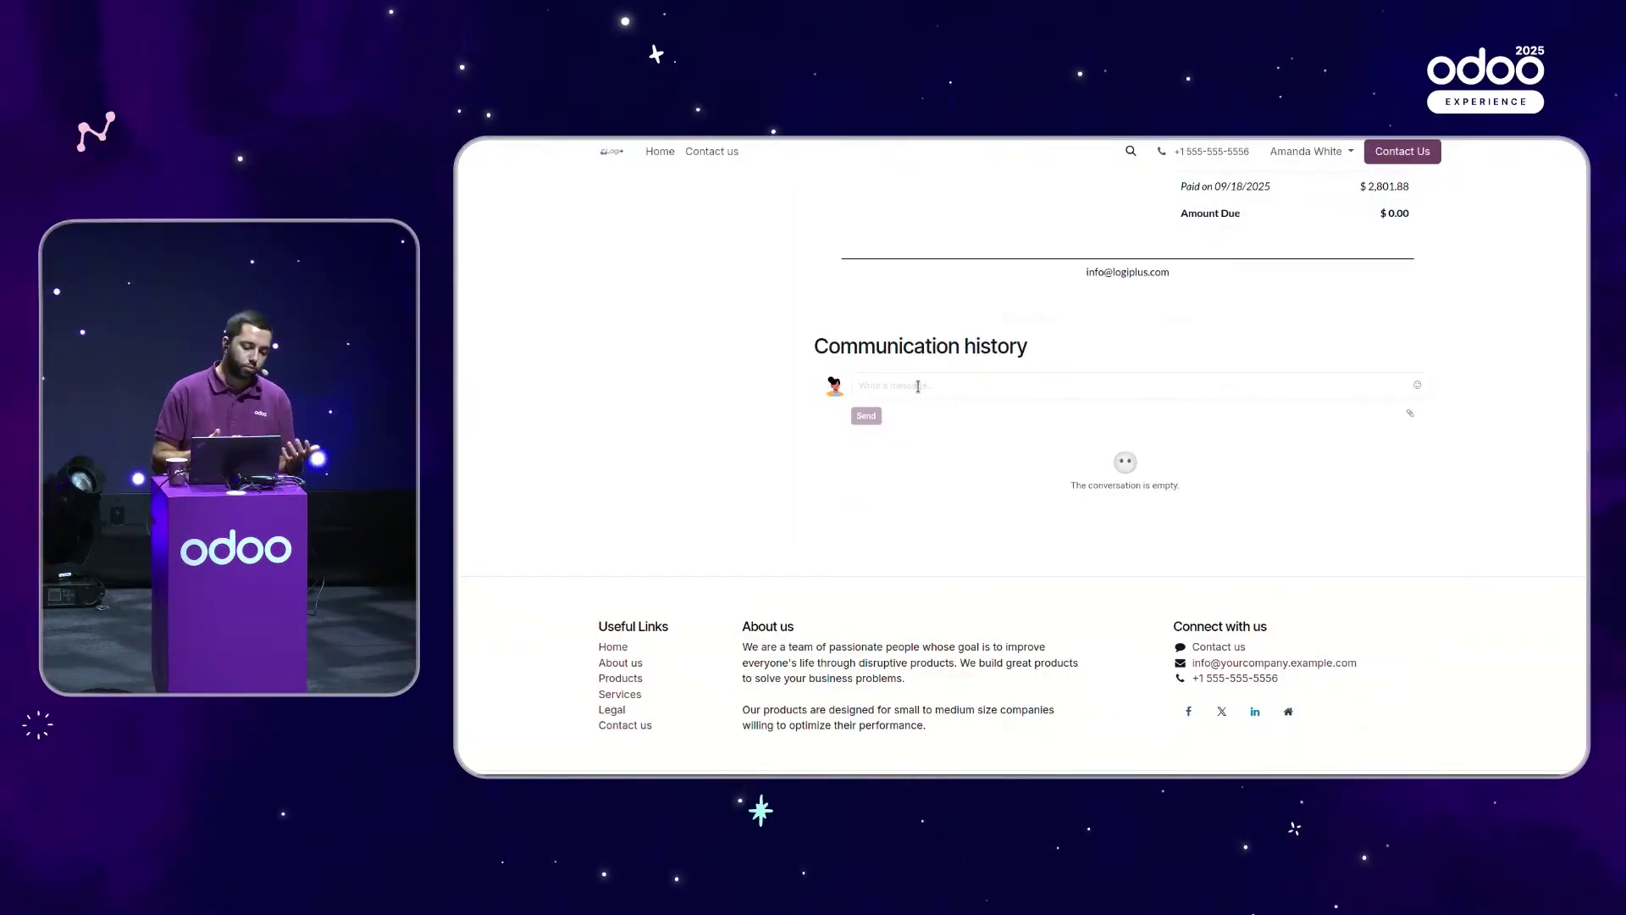
scroll(917, 387, up, 12)
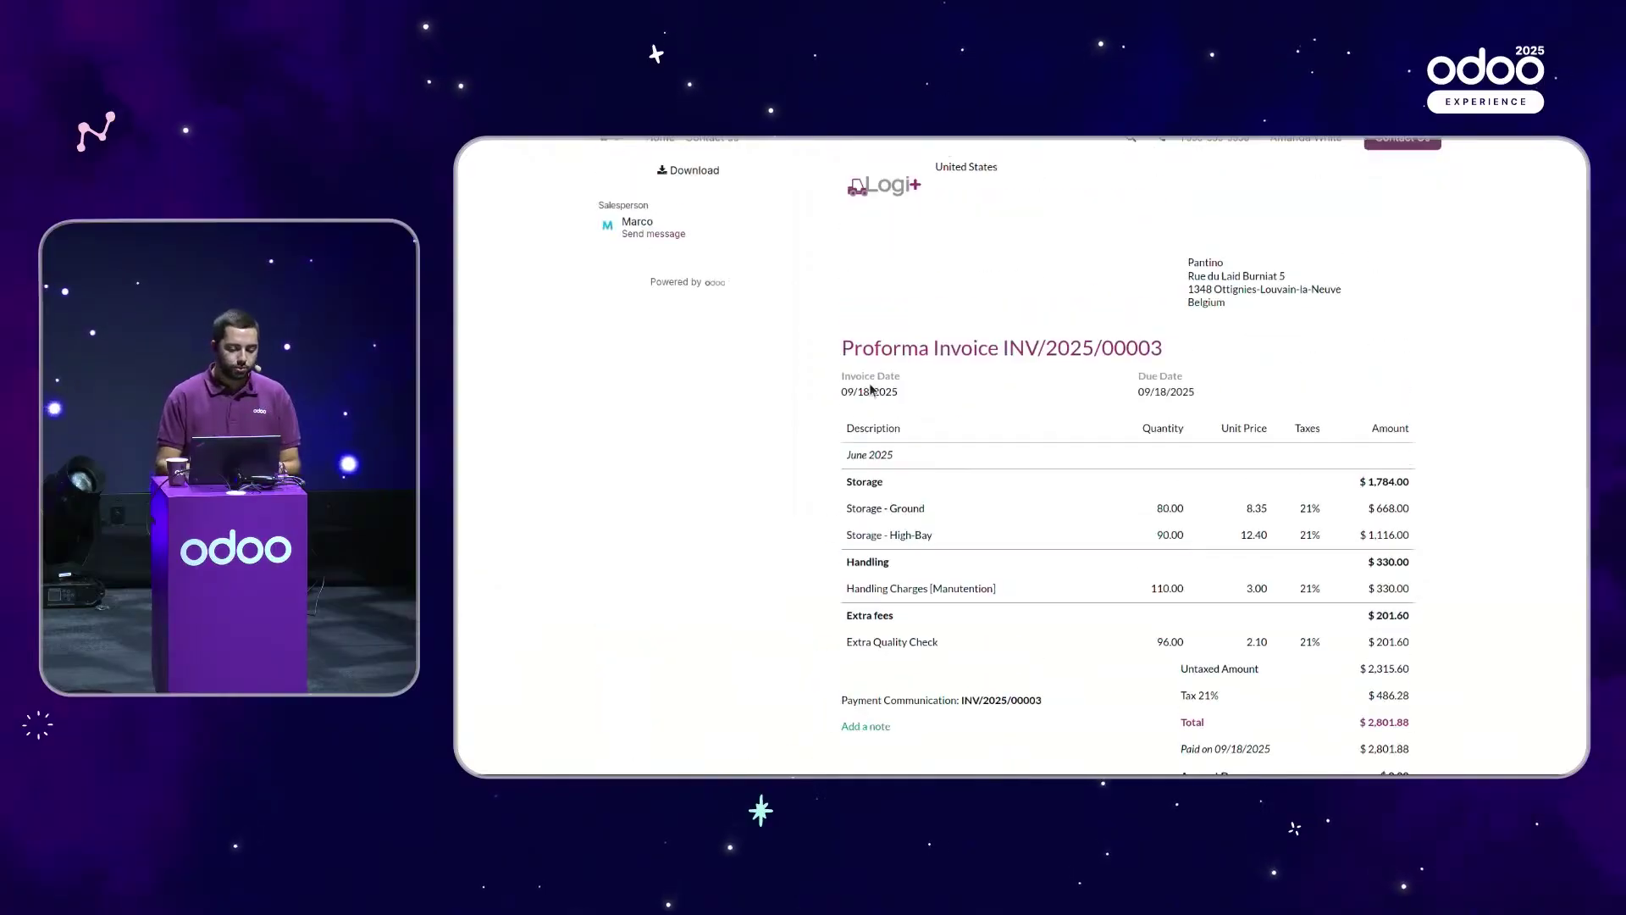
Return to the portal account page and open the customer's products to examine lots, quantities and packages.
click(674, 200)
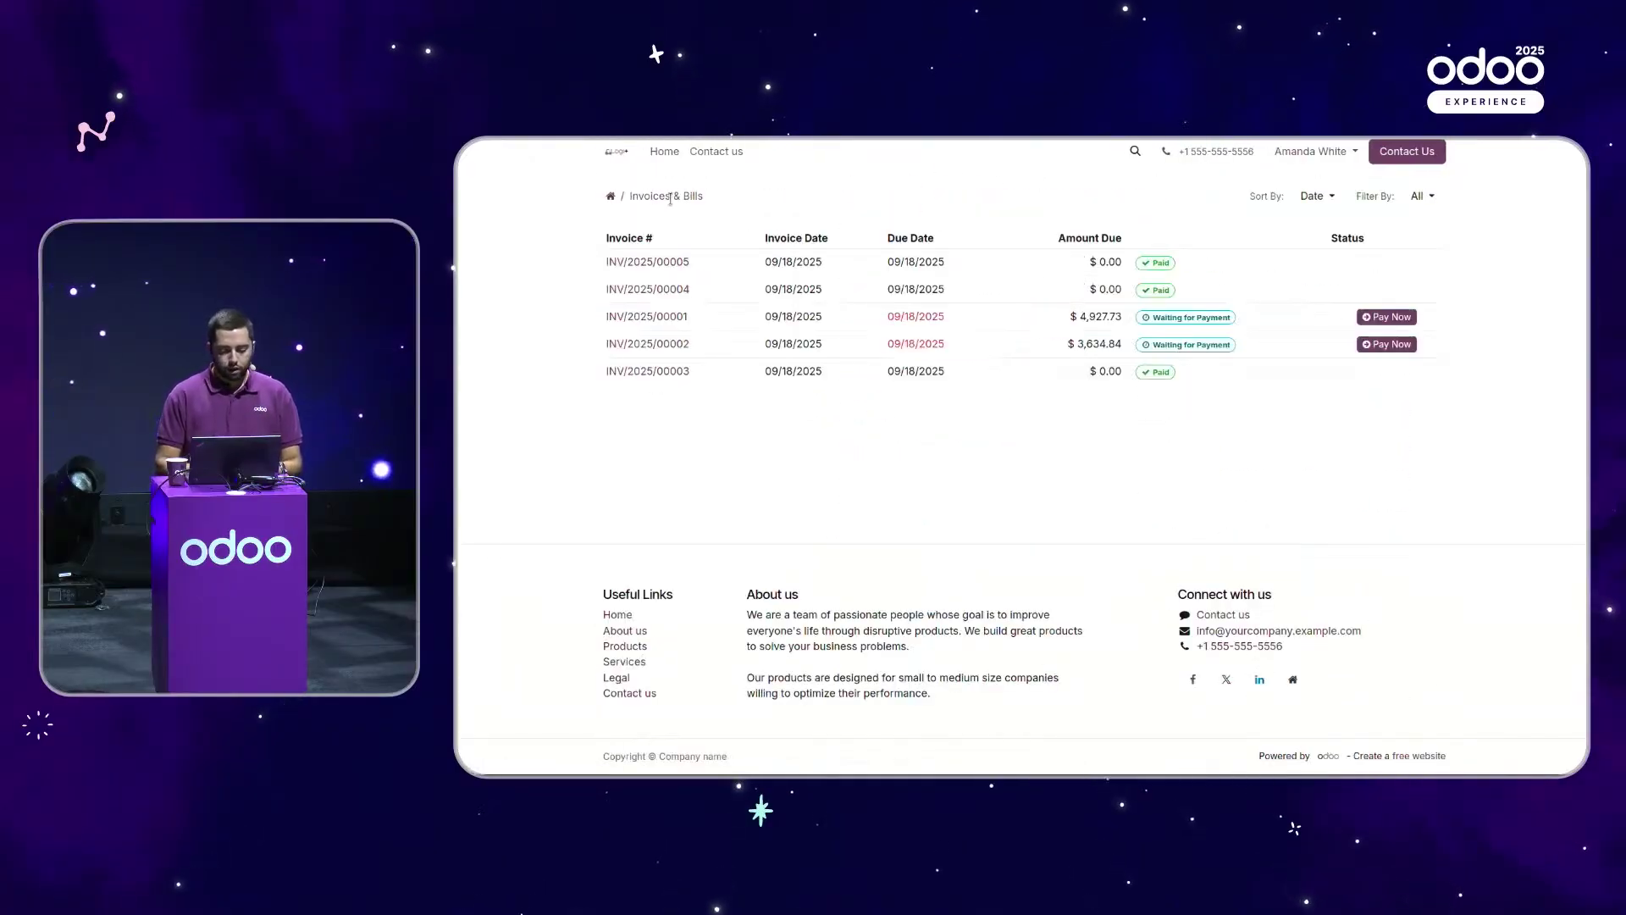
click(609, 196)
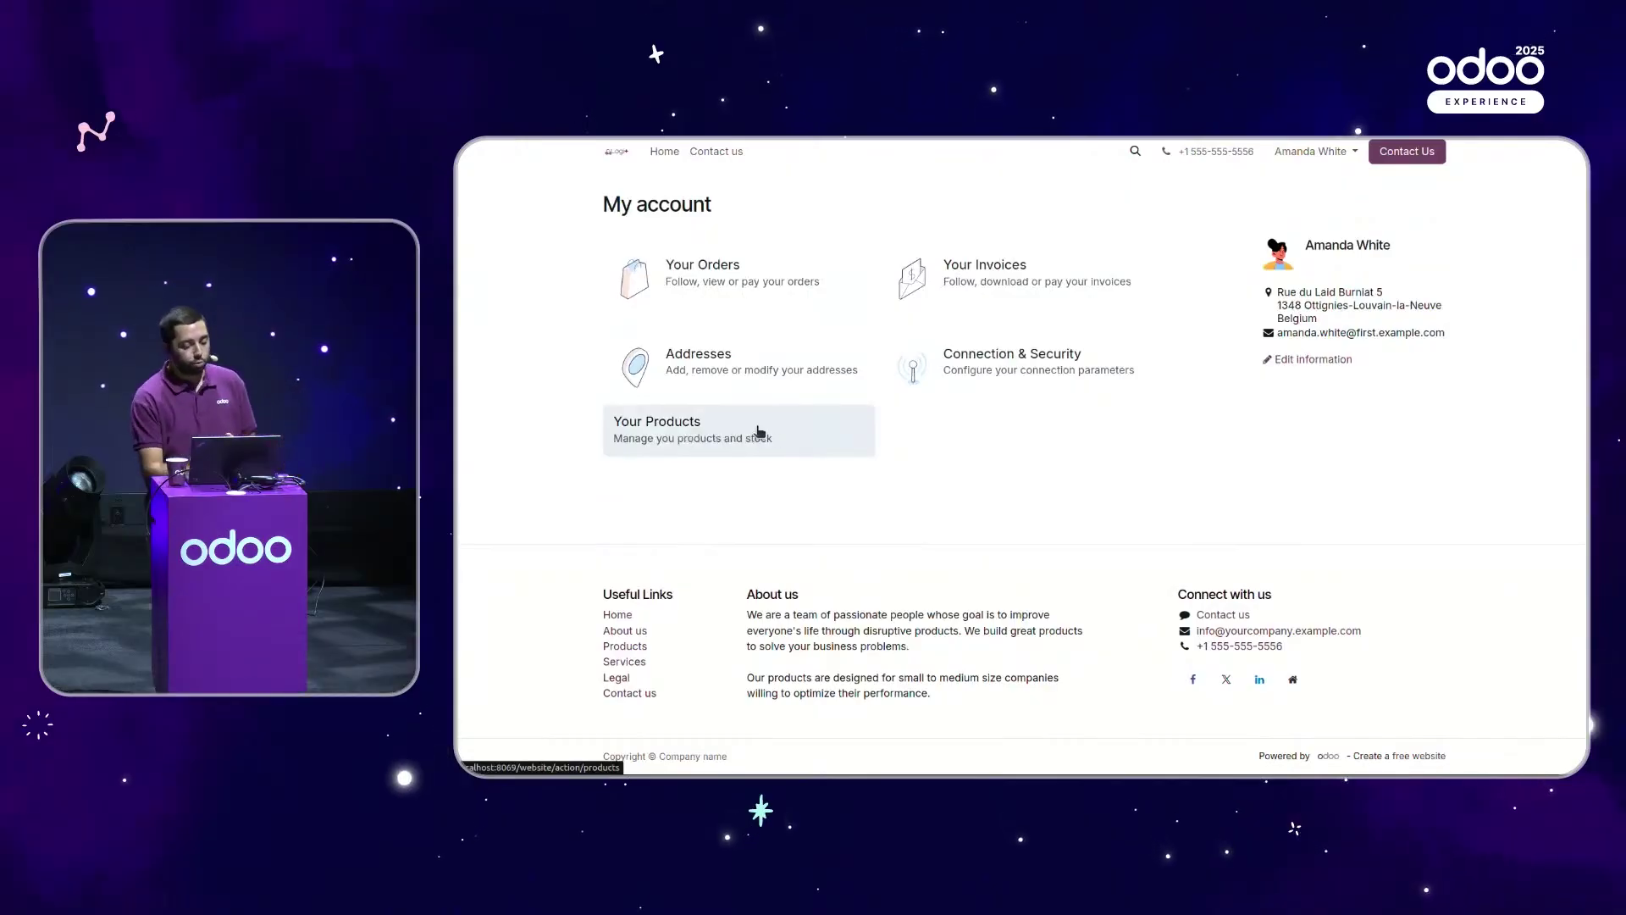
click(758, 430)
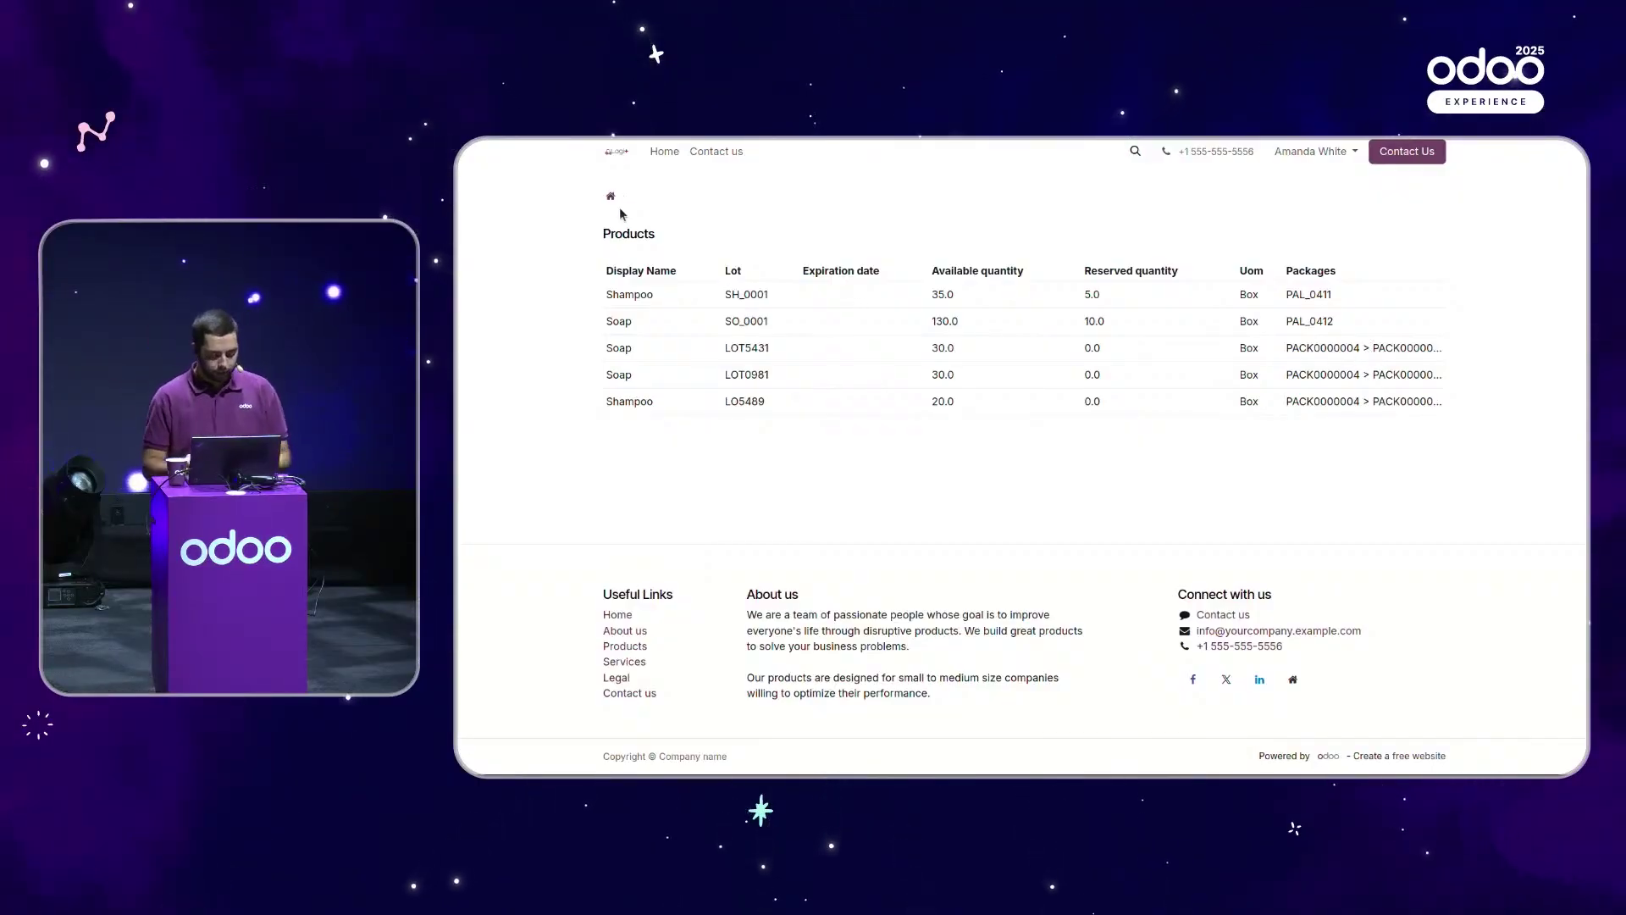
Switch back to the Odoo backend and open the 3PL Data dashboard to examine the storage, manutention and quality reports.
key(ctrl+Left)
key(ctrl+Left)
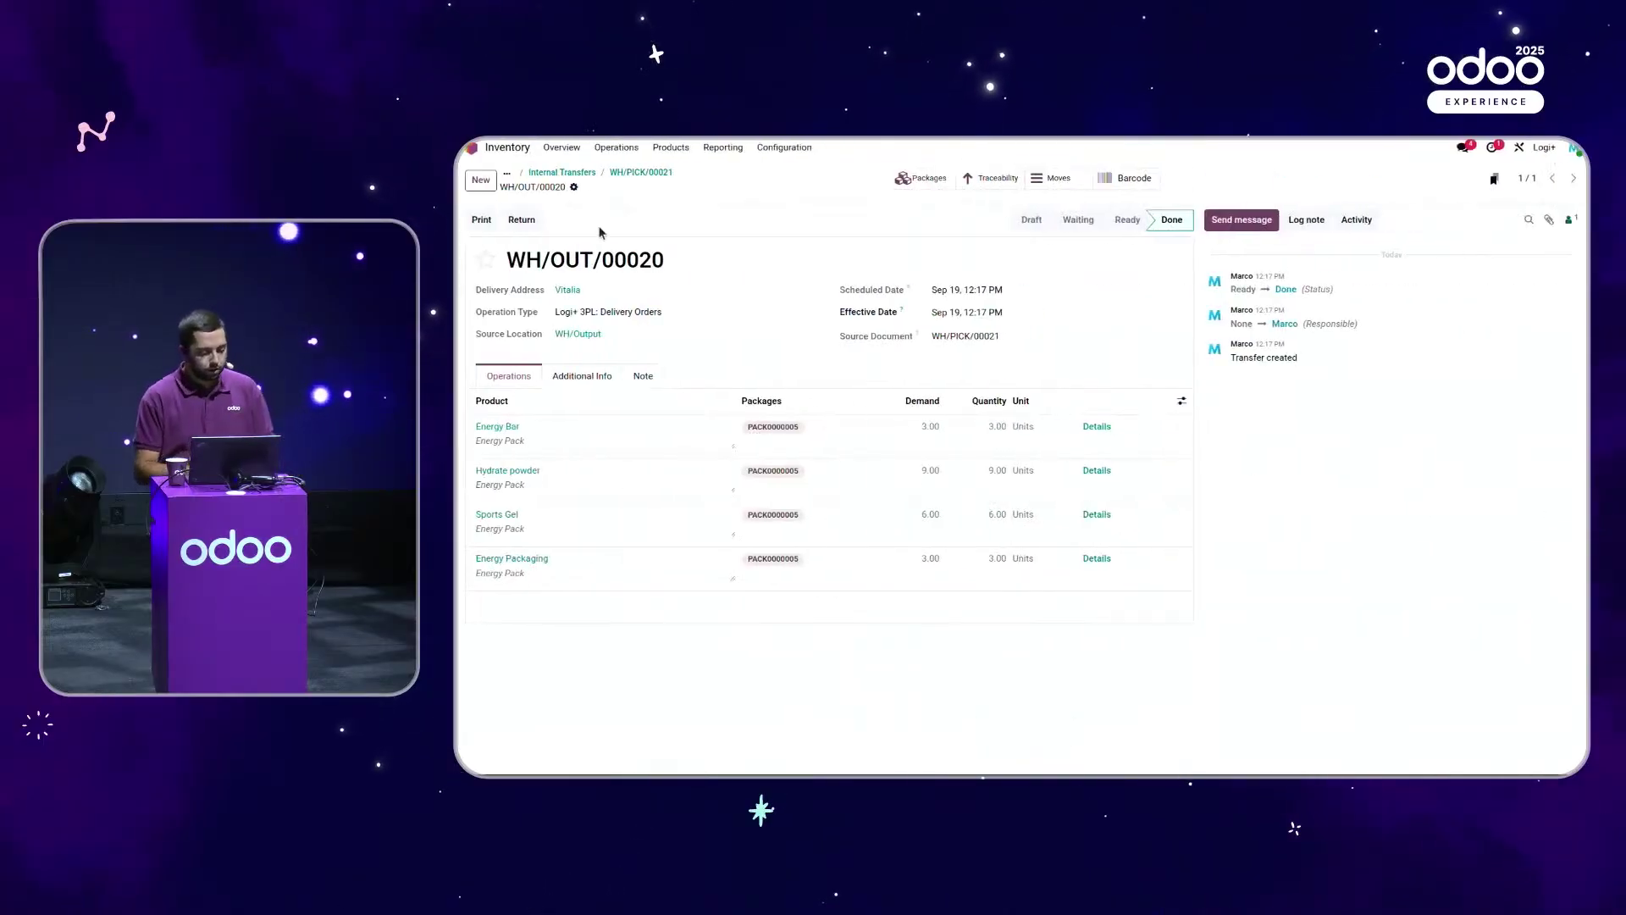
click(471, 148)
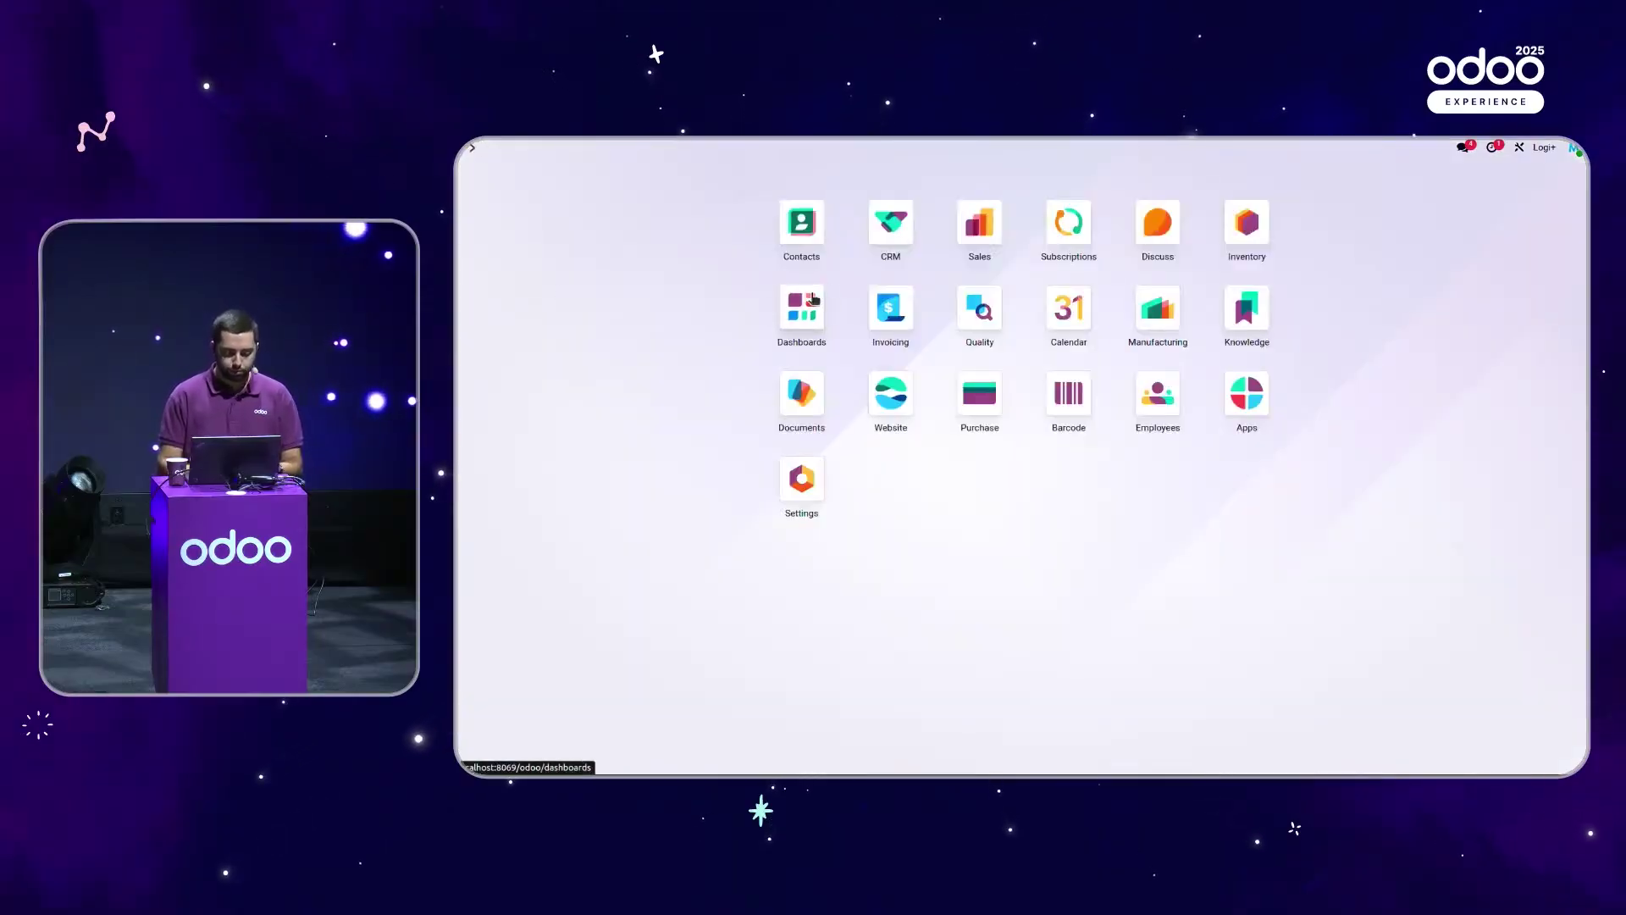
click(810, 298)
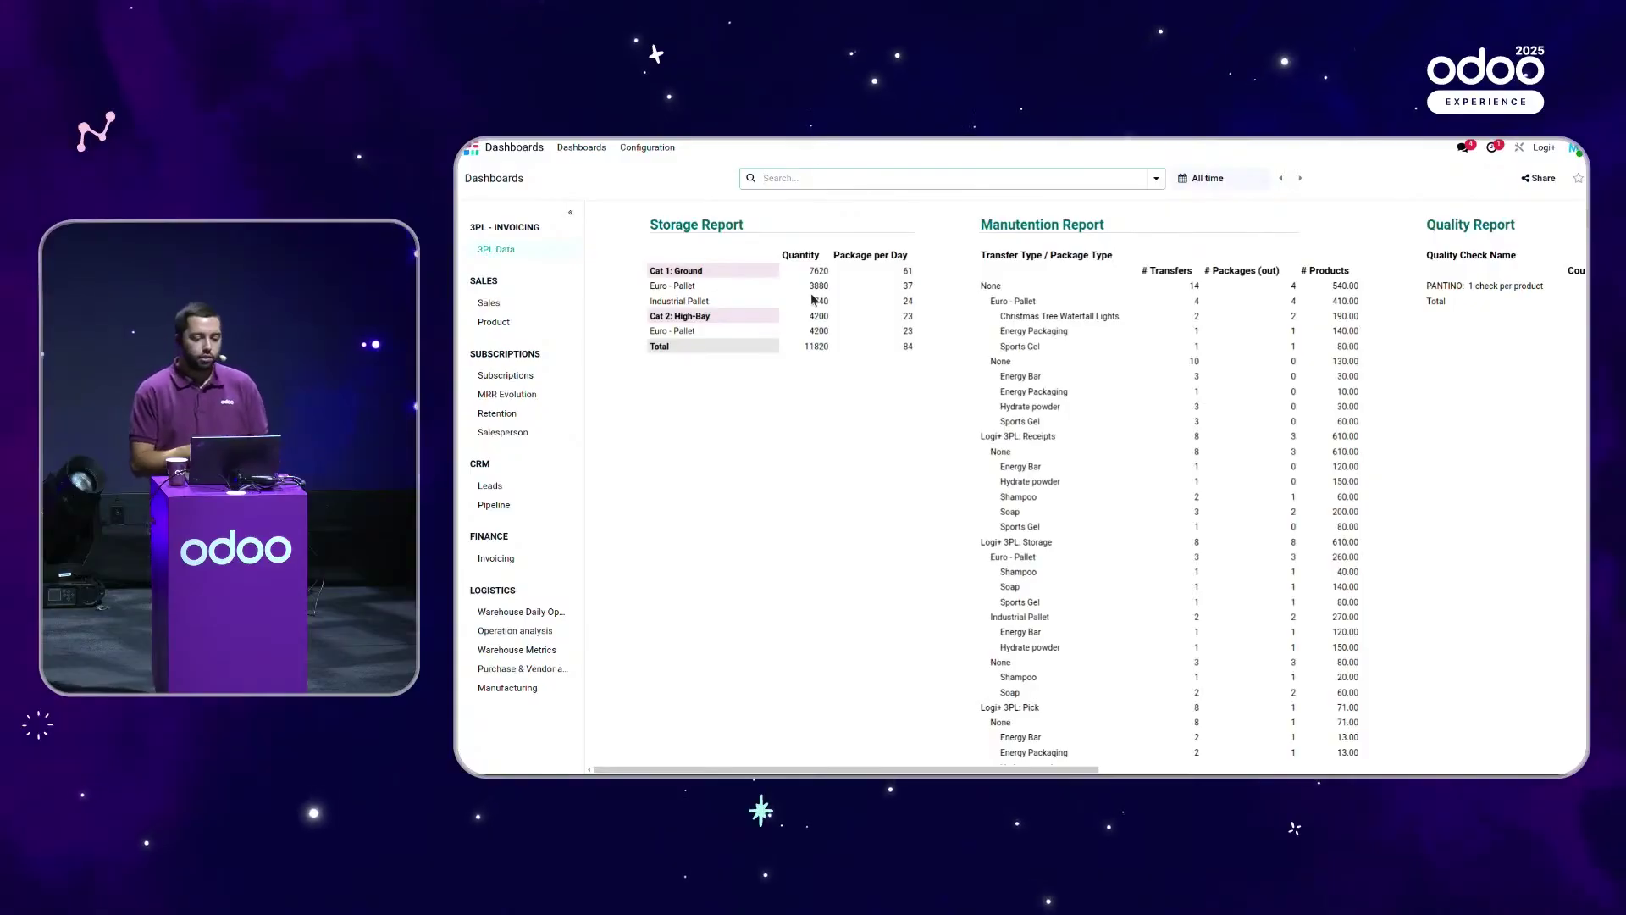
click(570, 212)
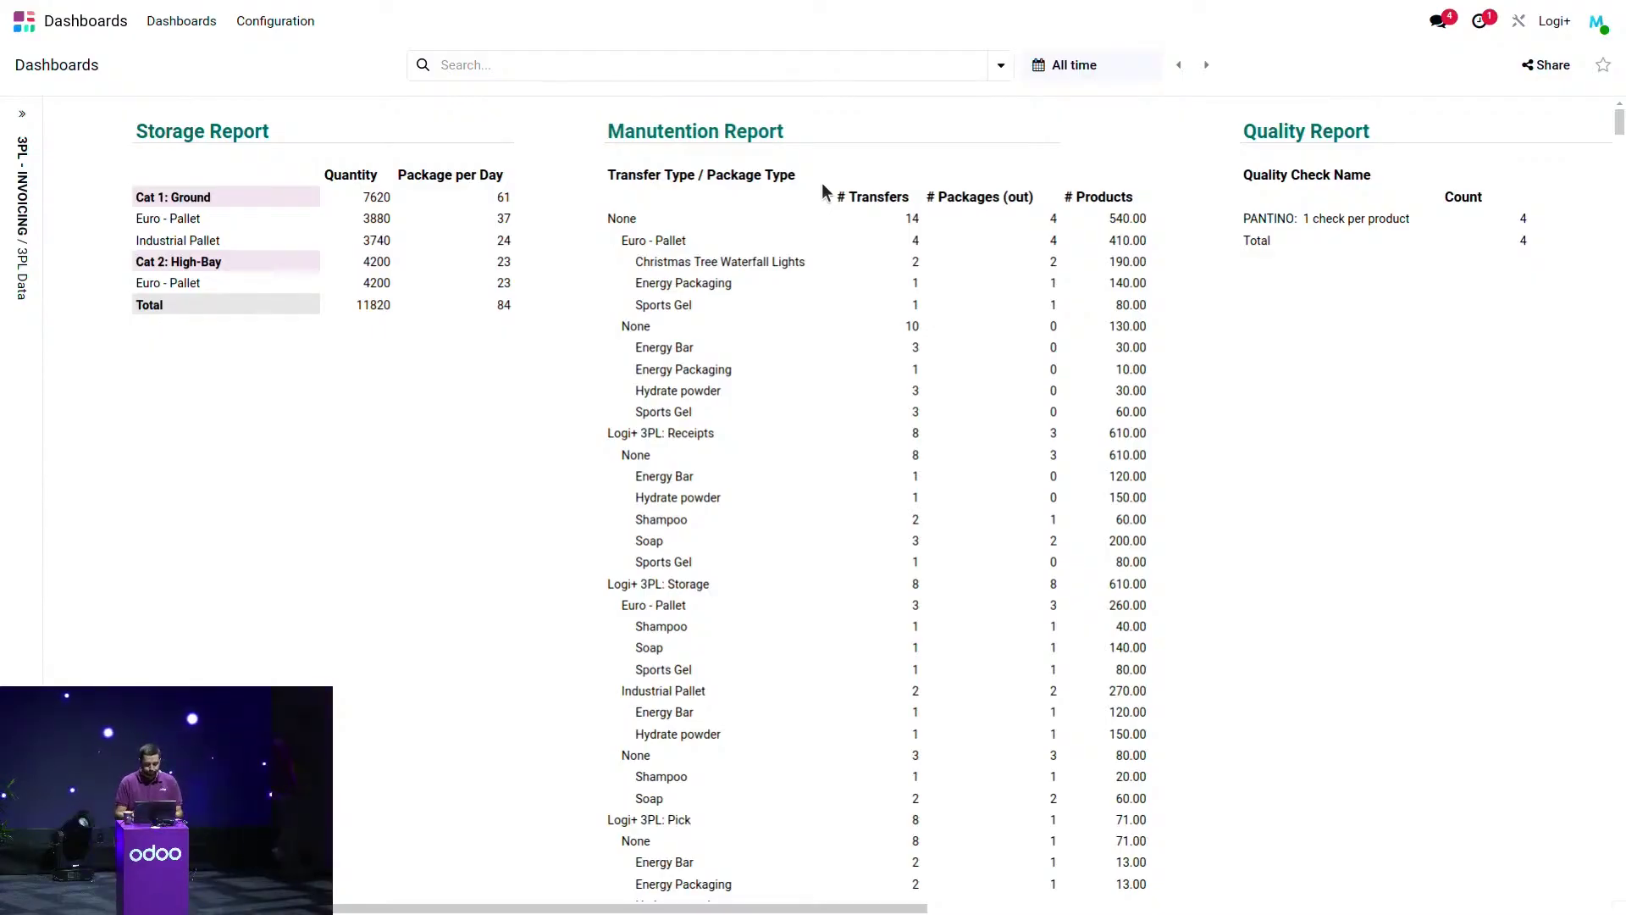
scroll(823, 191, down, 2)
scroll(827, 189, down, 3)
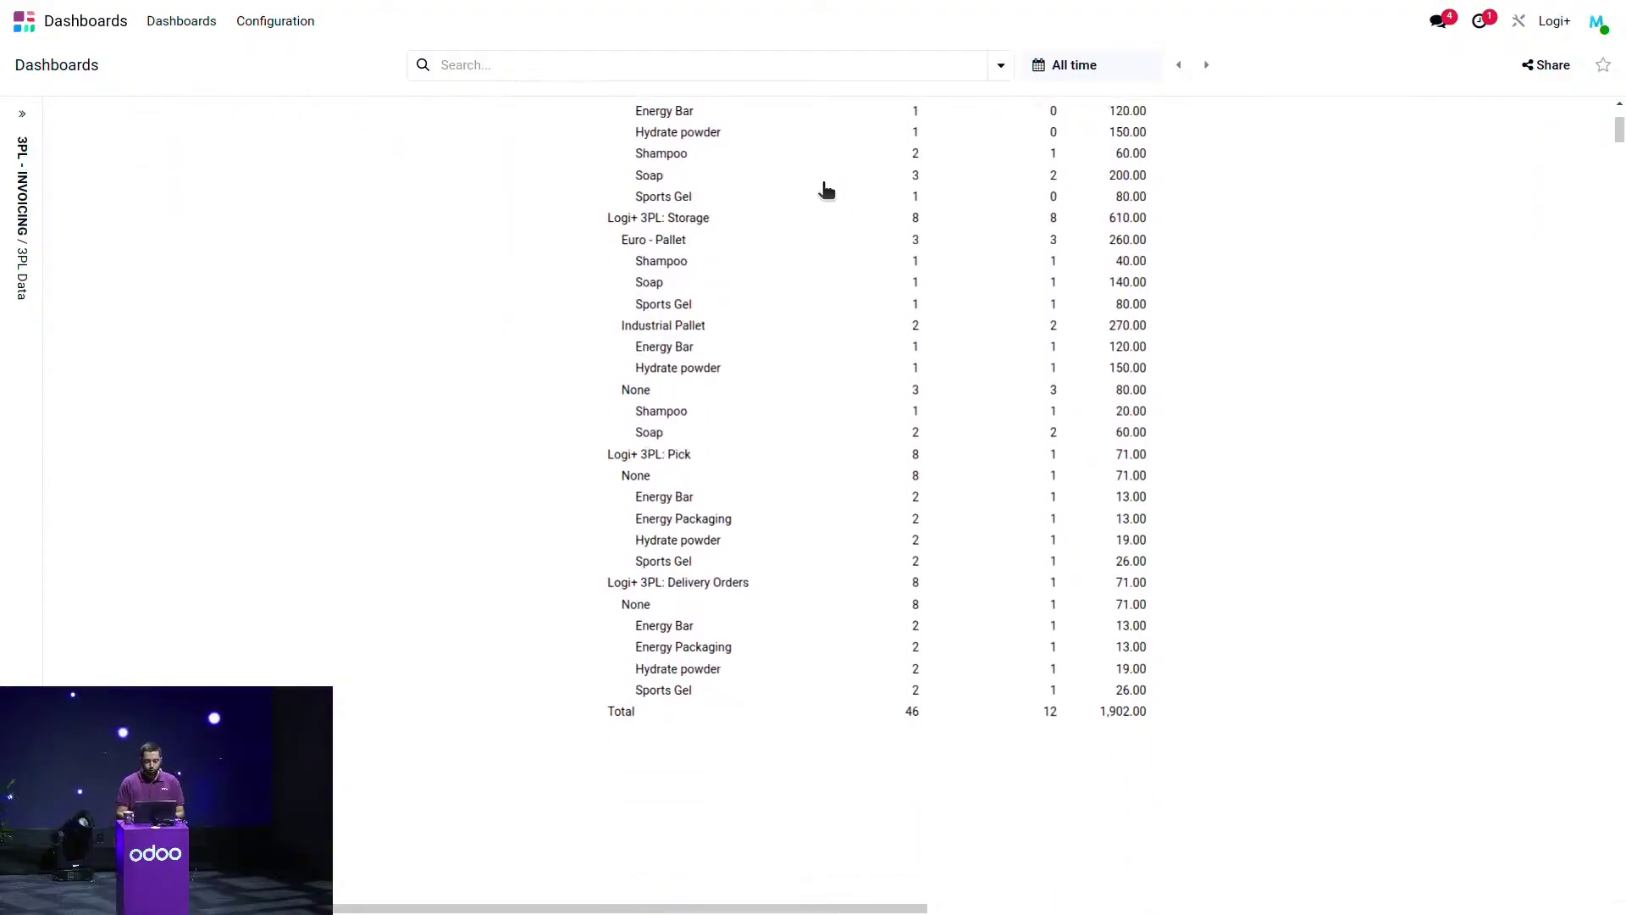
Filter the 3PL Data dashboard by the customer Pantino, chosen from the full customer list.
scroll(910, 720, up, 5)
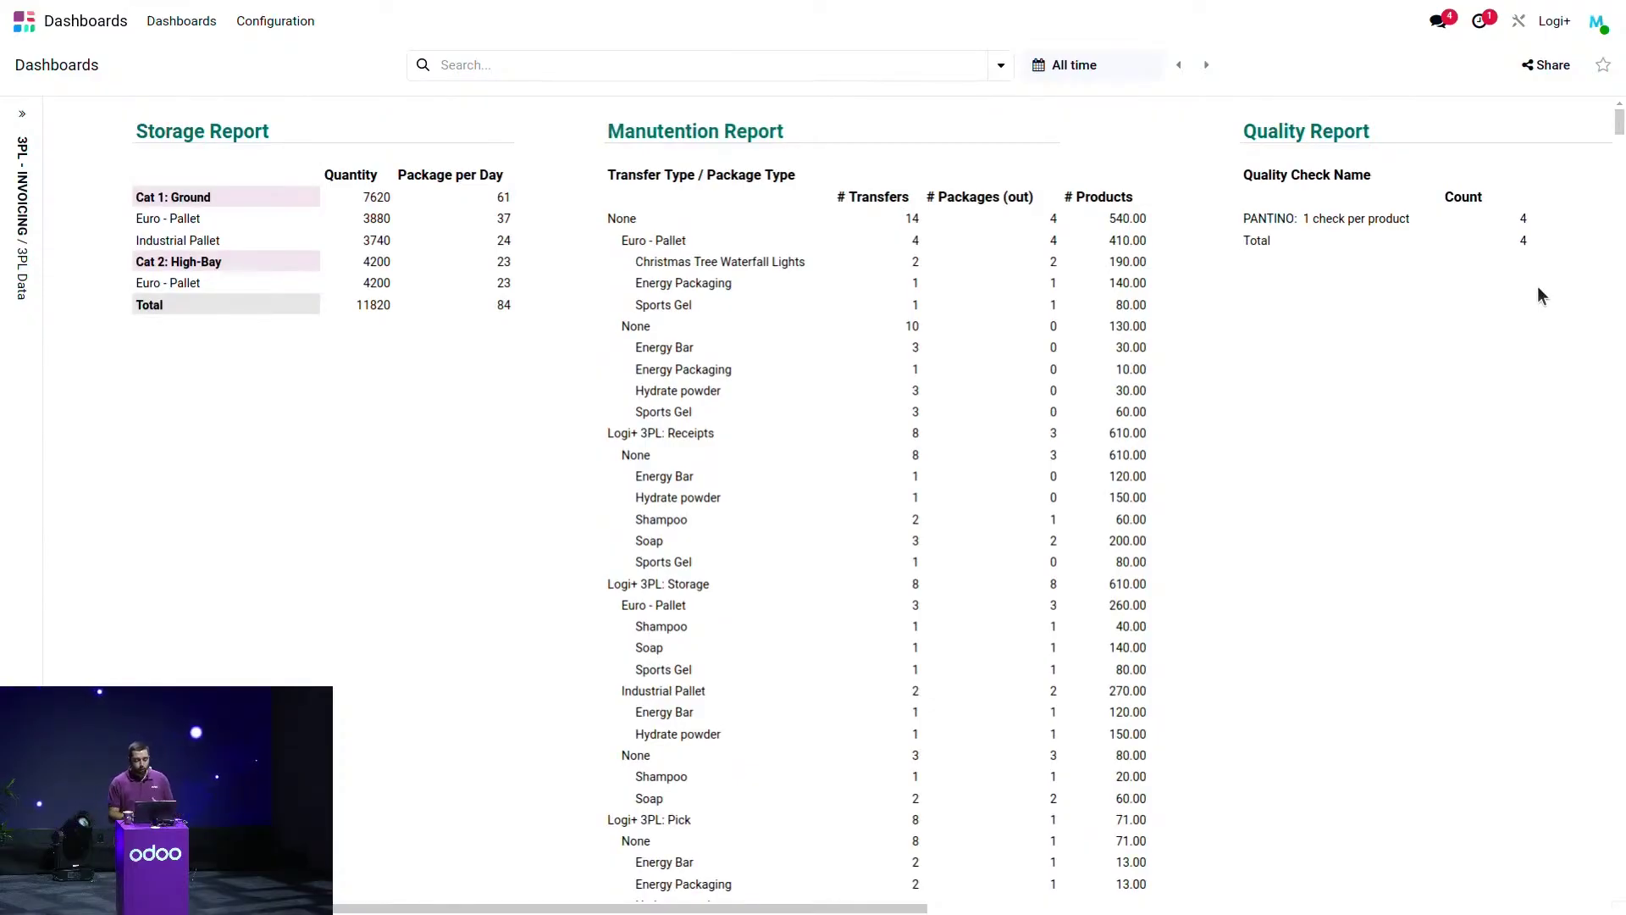
click(622, 64)
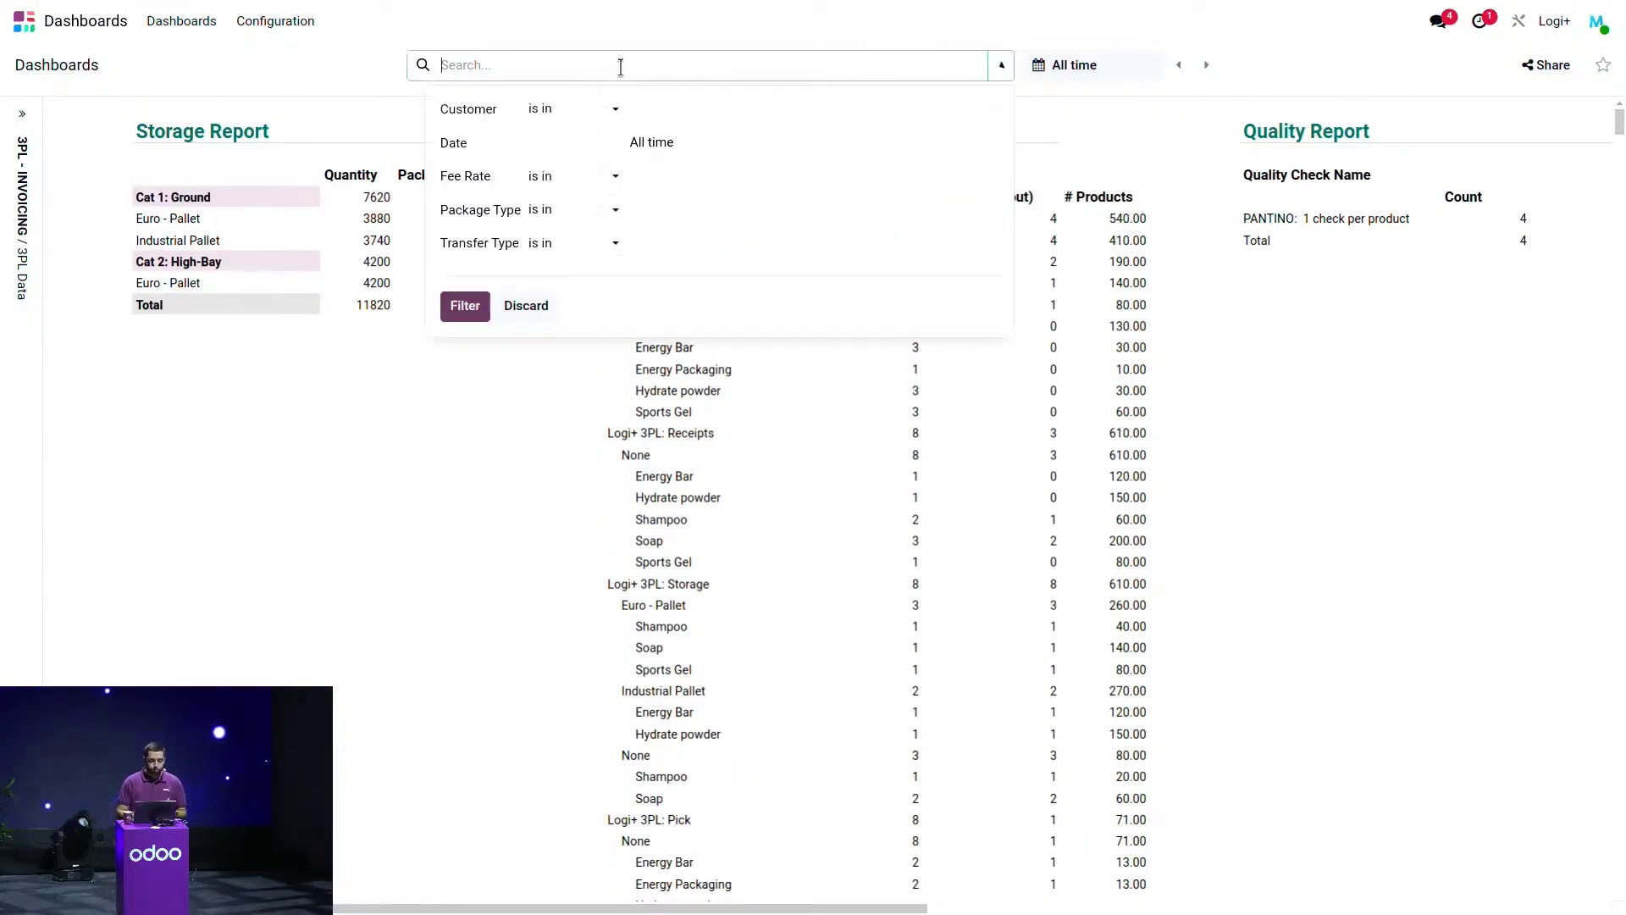
click(690, 105)
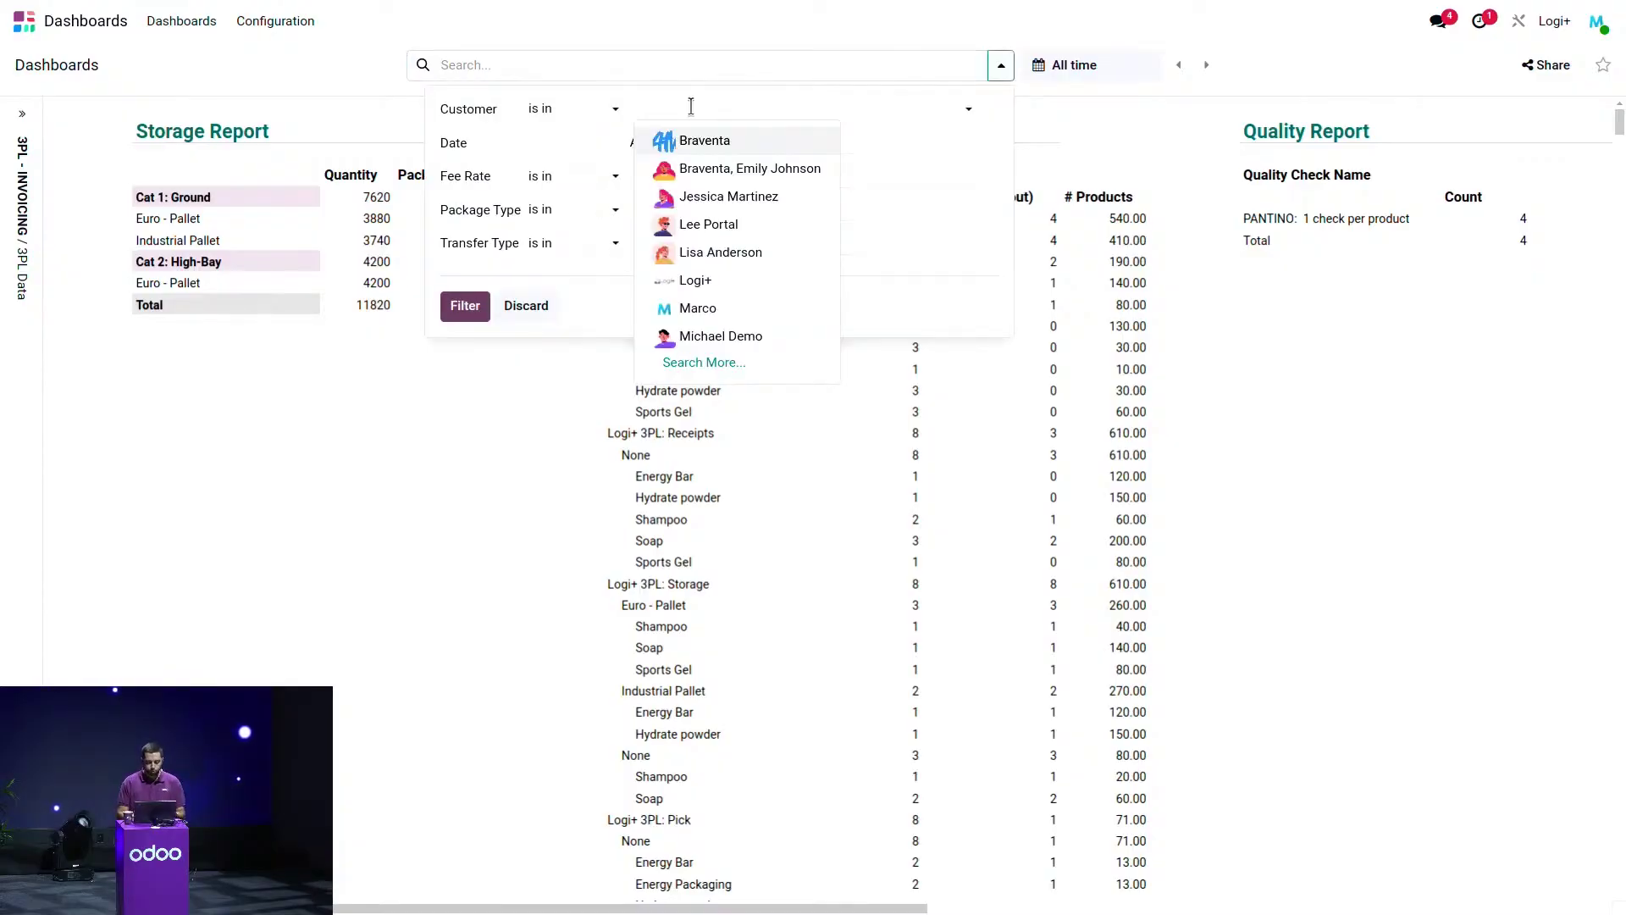
click(729, 364)
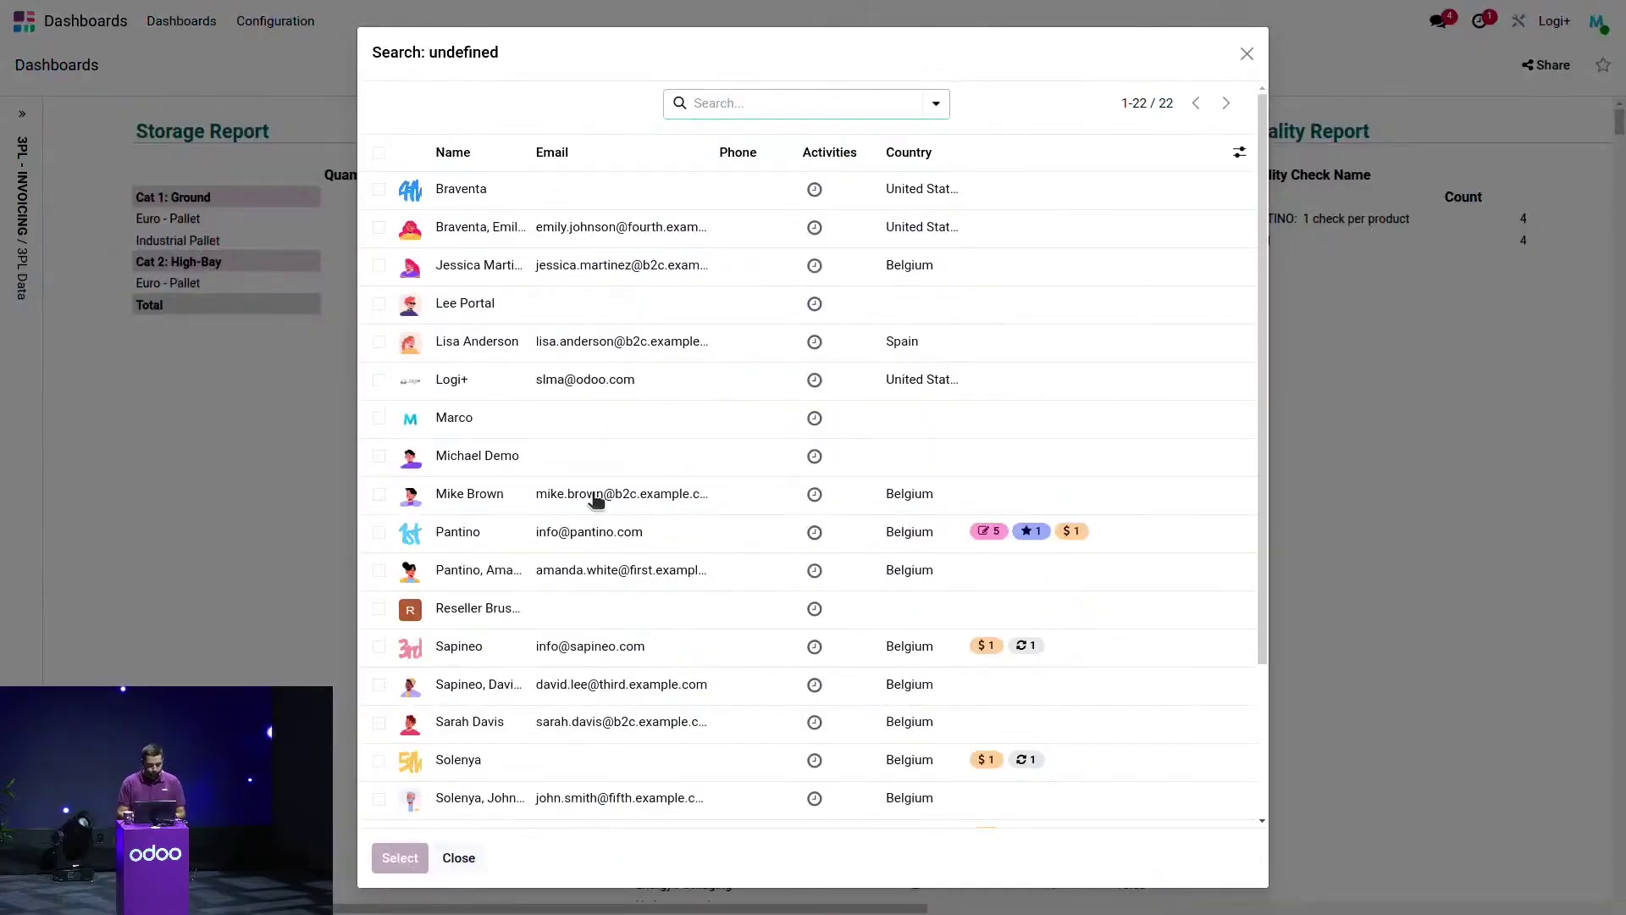
scroll(596, 500, down, 3)
click(534, 336)
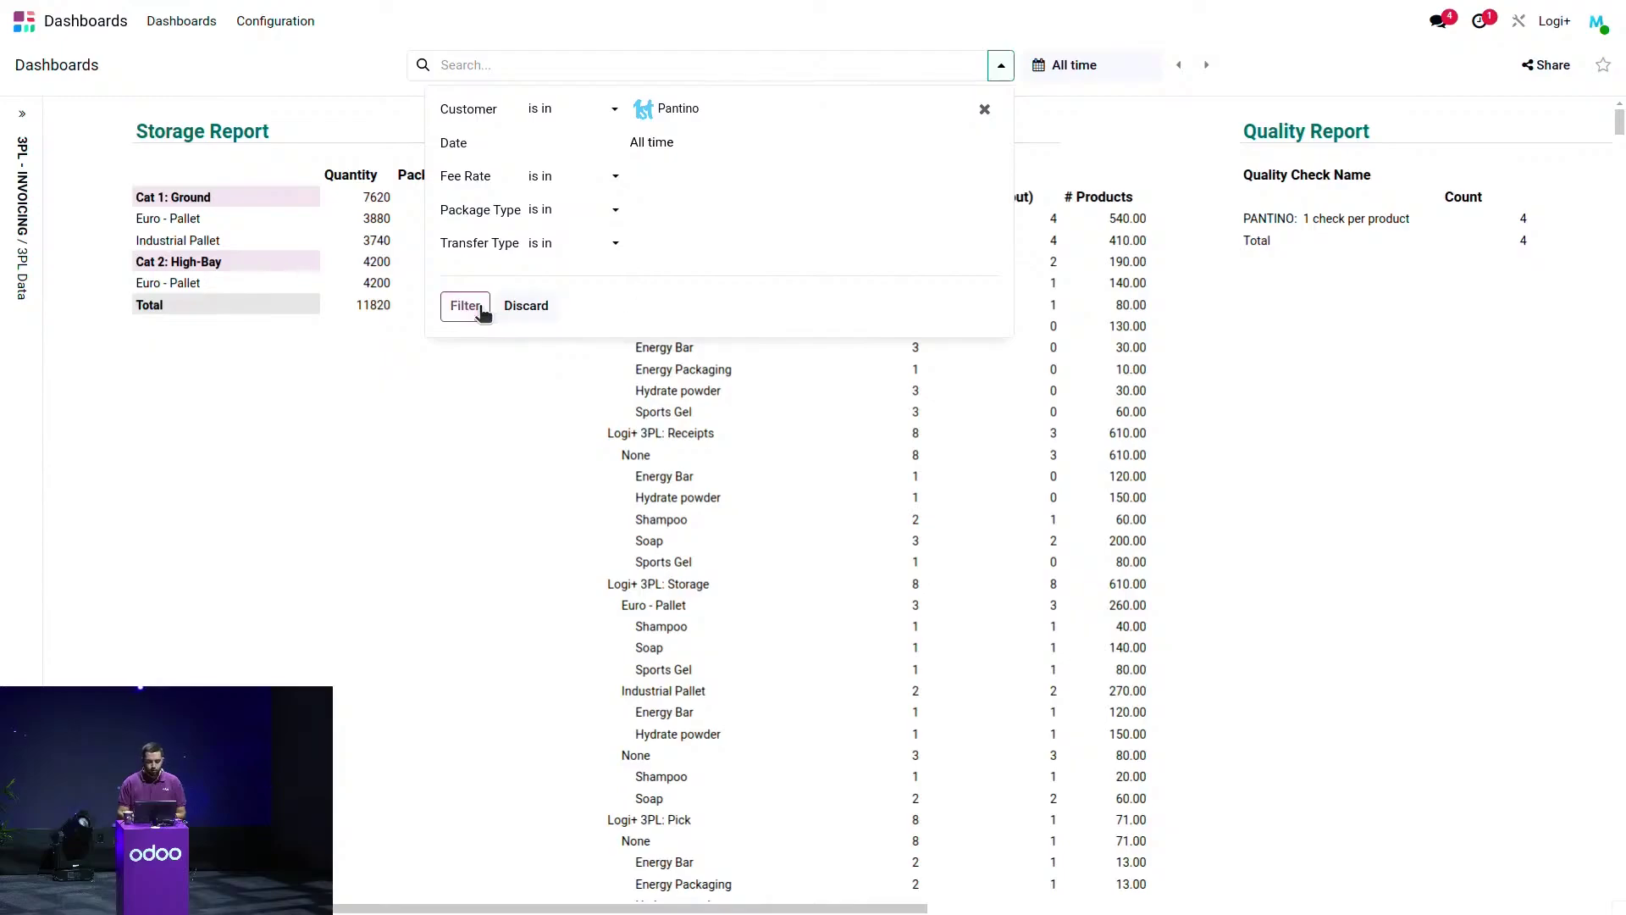
click(1066, 125)
Limit the dashboard's reporting period to Month to Date.
click(1092, 68)
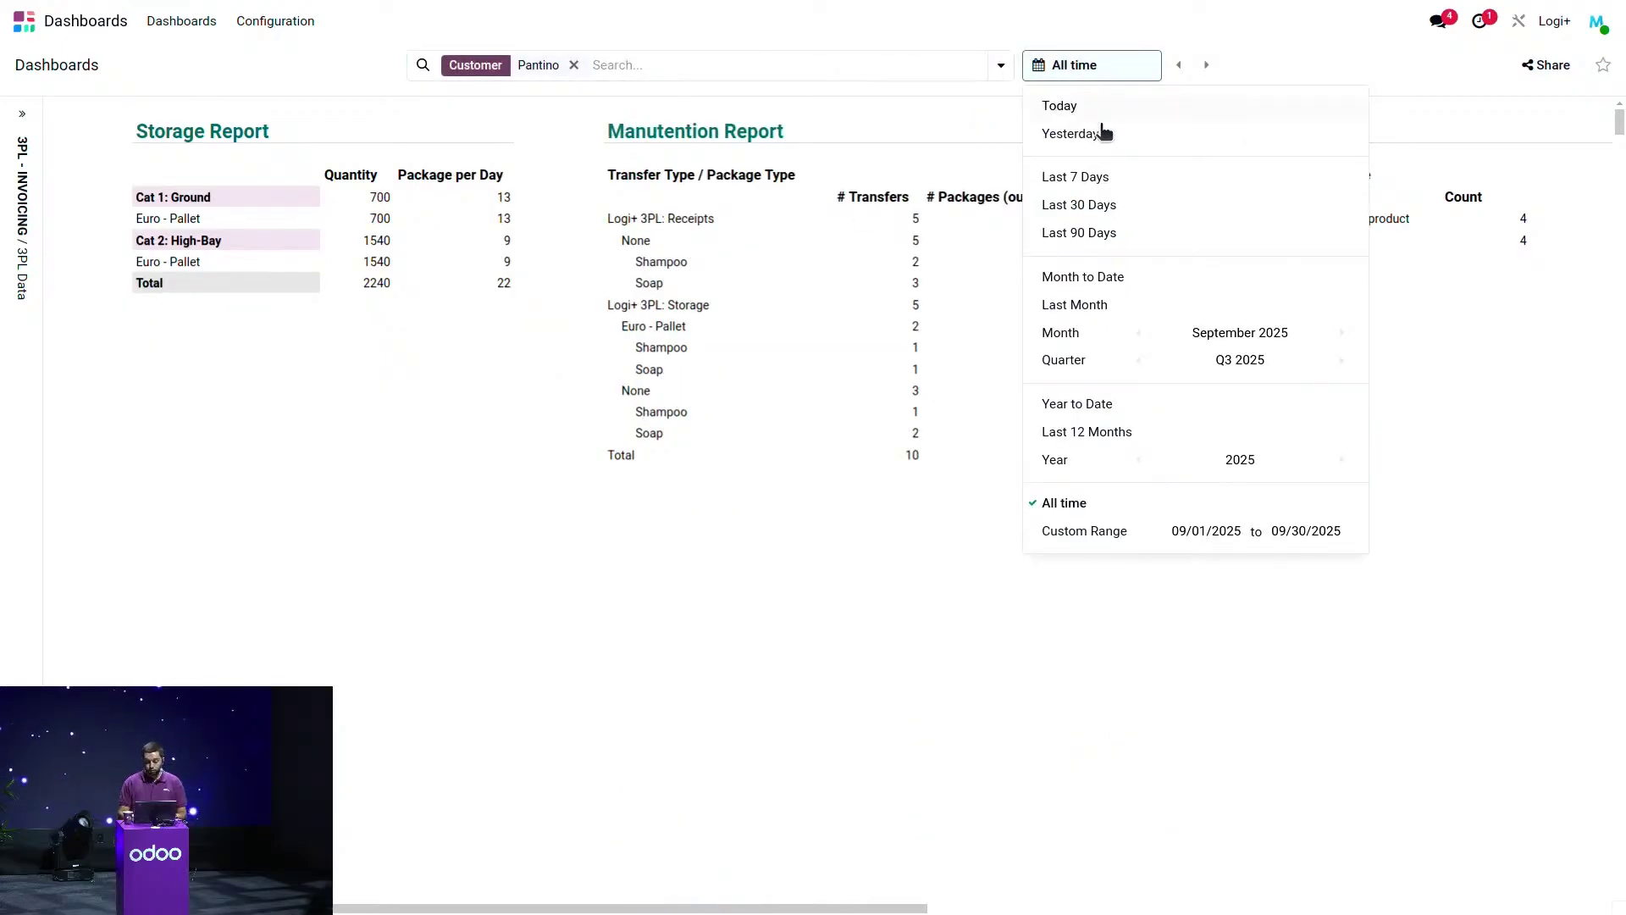
click(1133, 278)
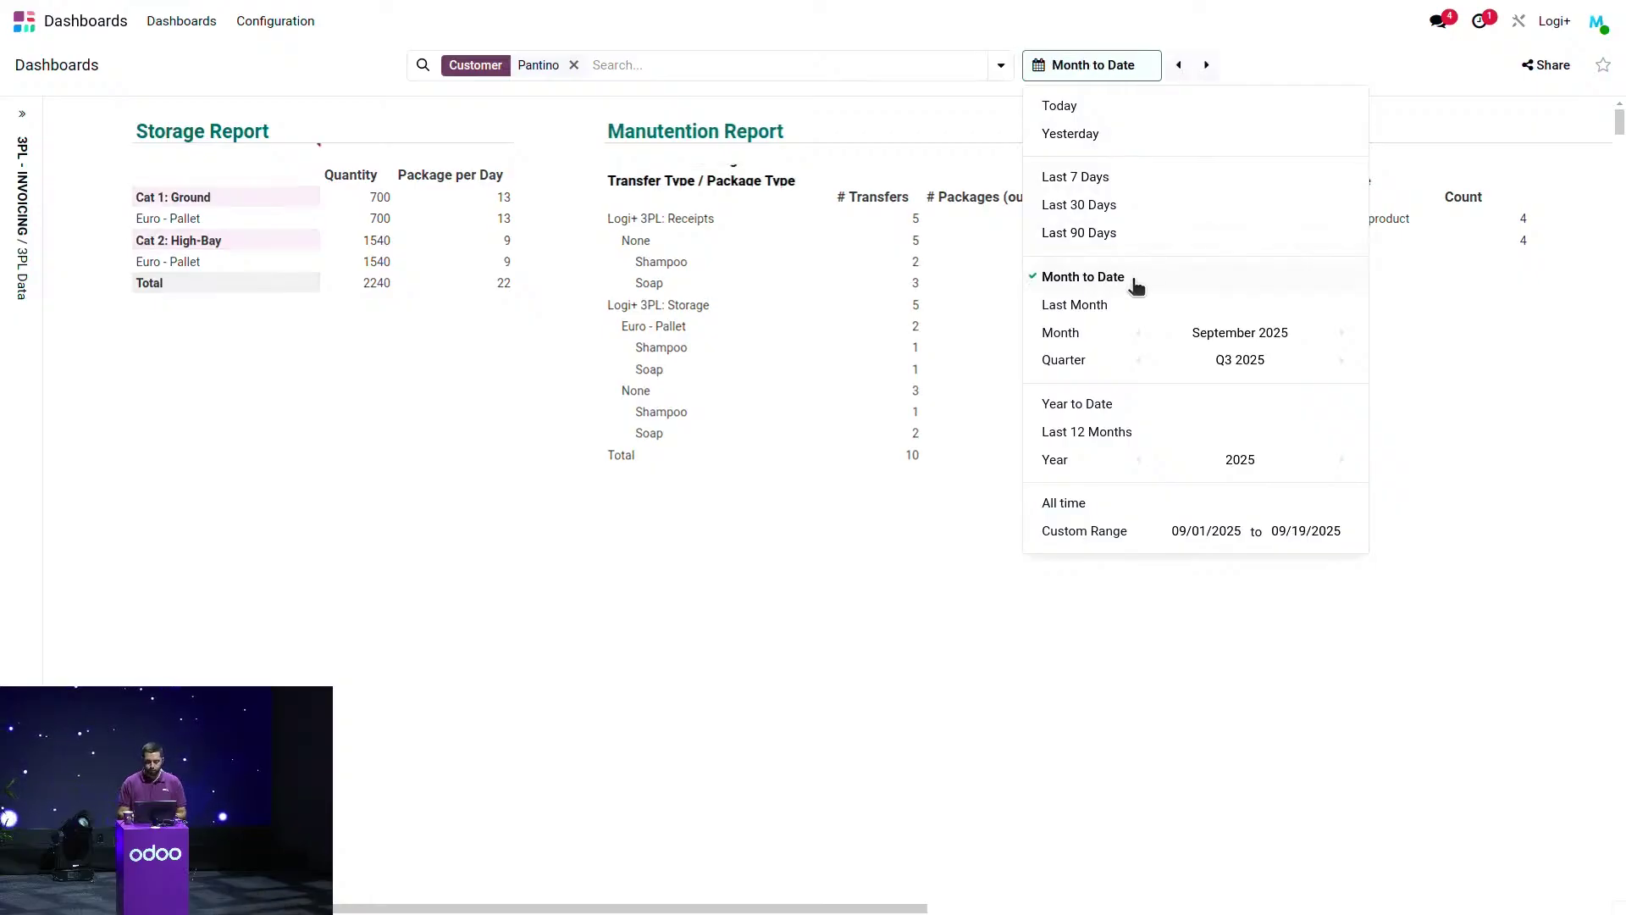
click(543, 538)
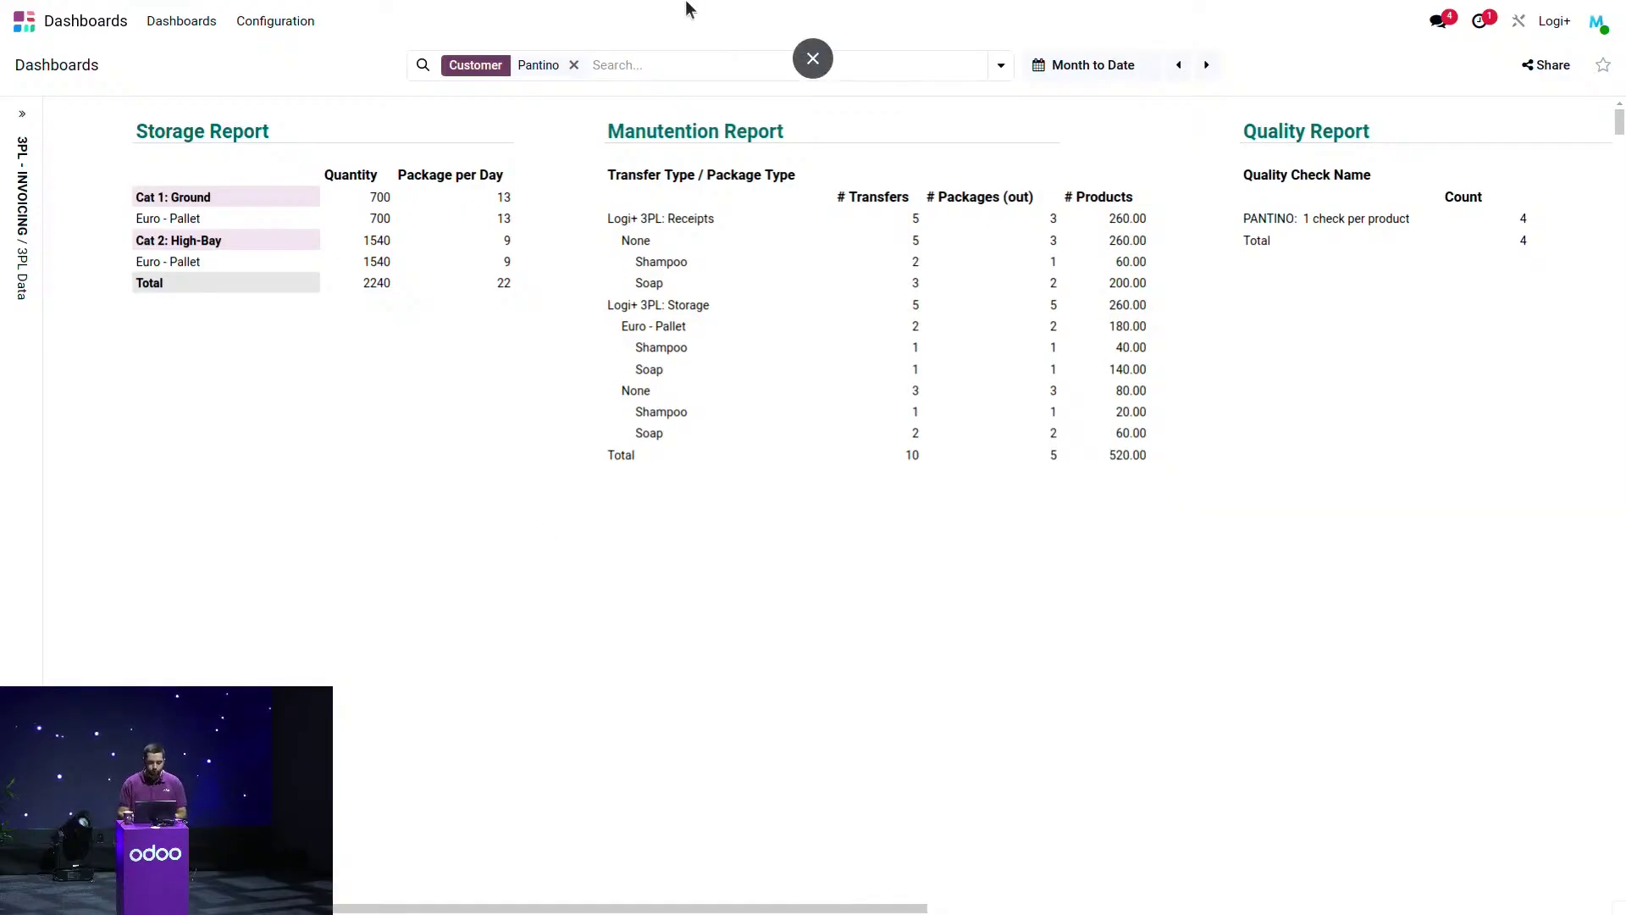
Leave full screen and place the dashboard and Pantino's sales order side by side in separate windows.
click(823, 67)
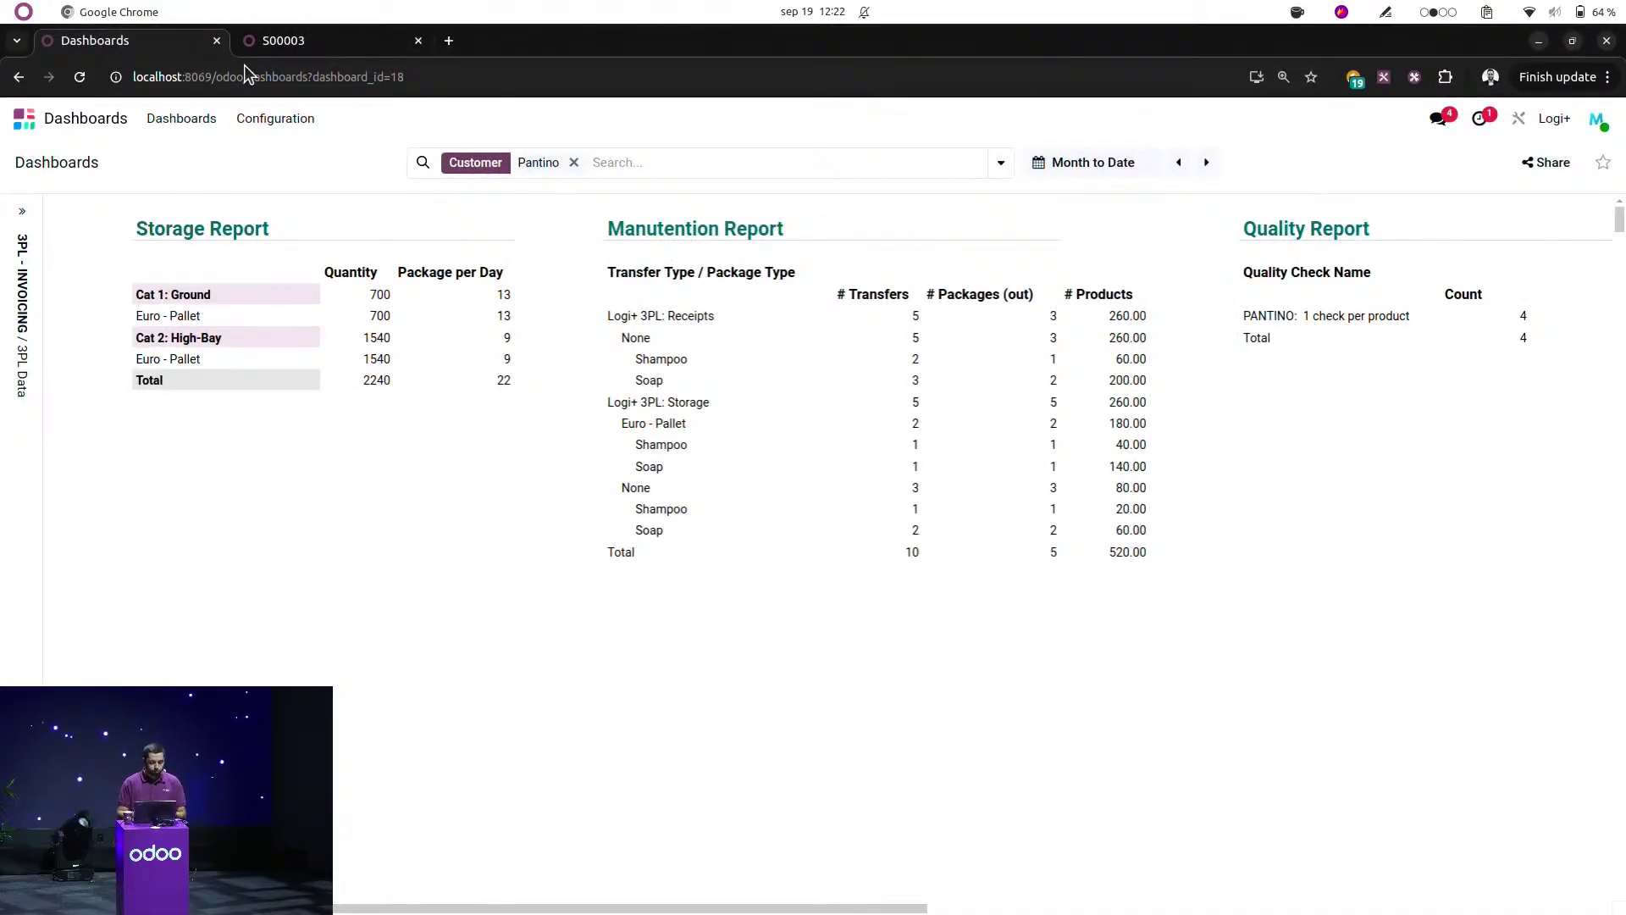
click(293, 42)
key(super+Right)
click(366, 54)
key(super+Left)
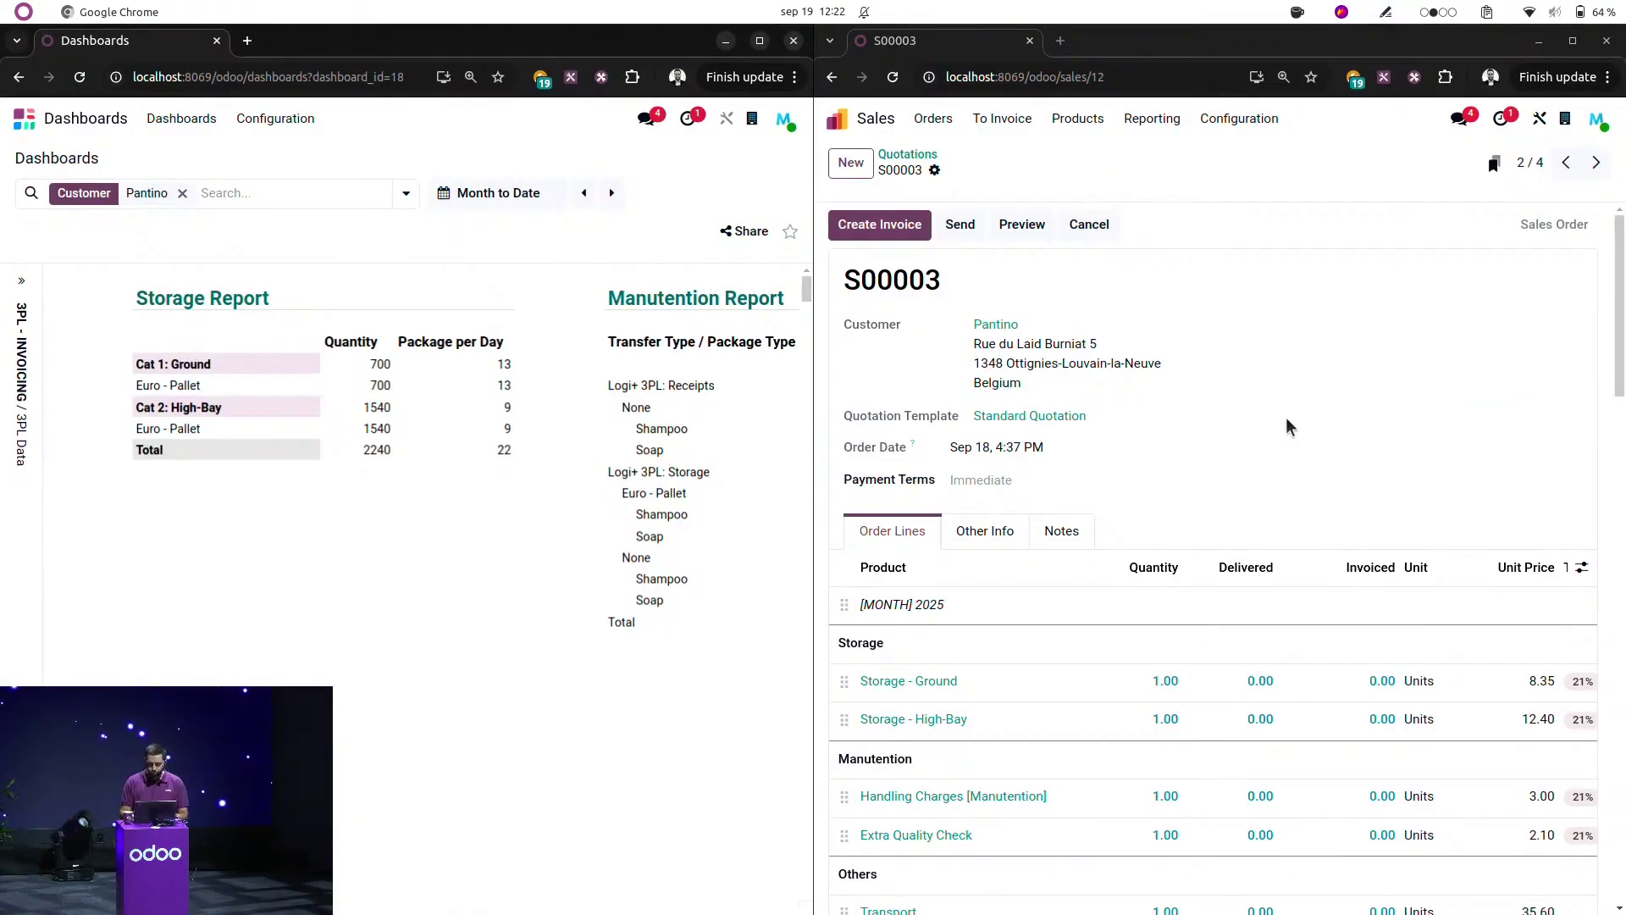
Create a draft invoice from Pantino's sales order and change its month note to "[SEPTEMBER] 2025".
scroll(1286, 426, down, 10)
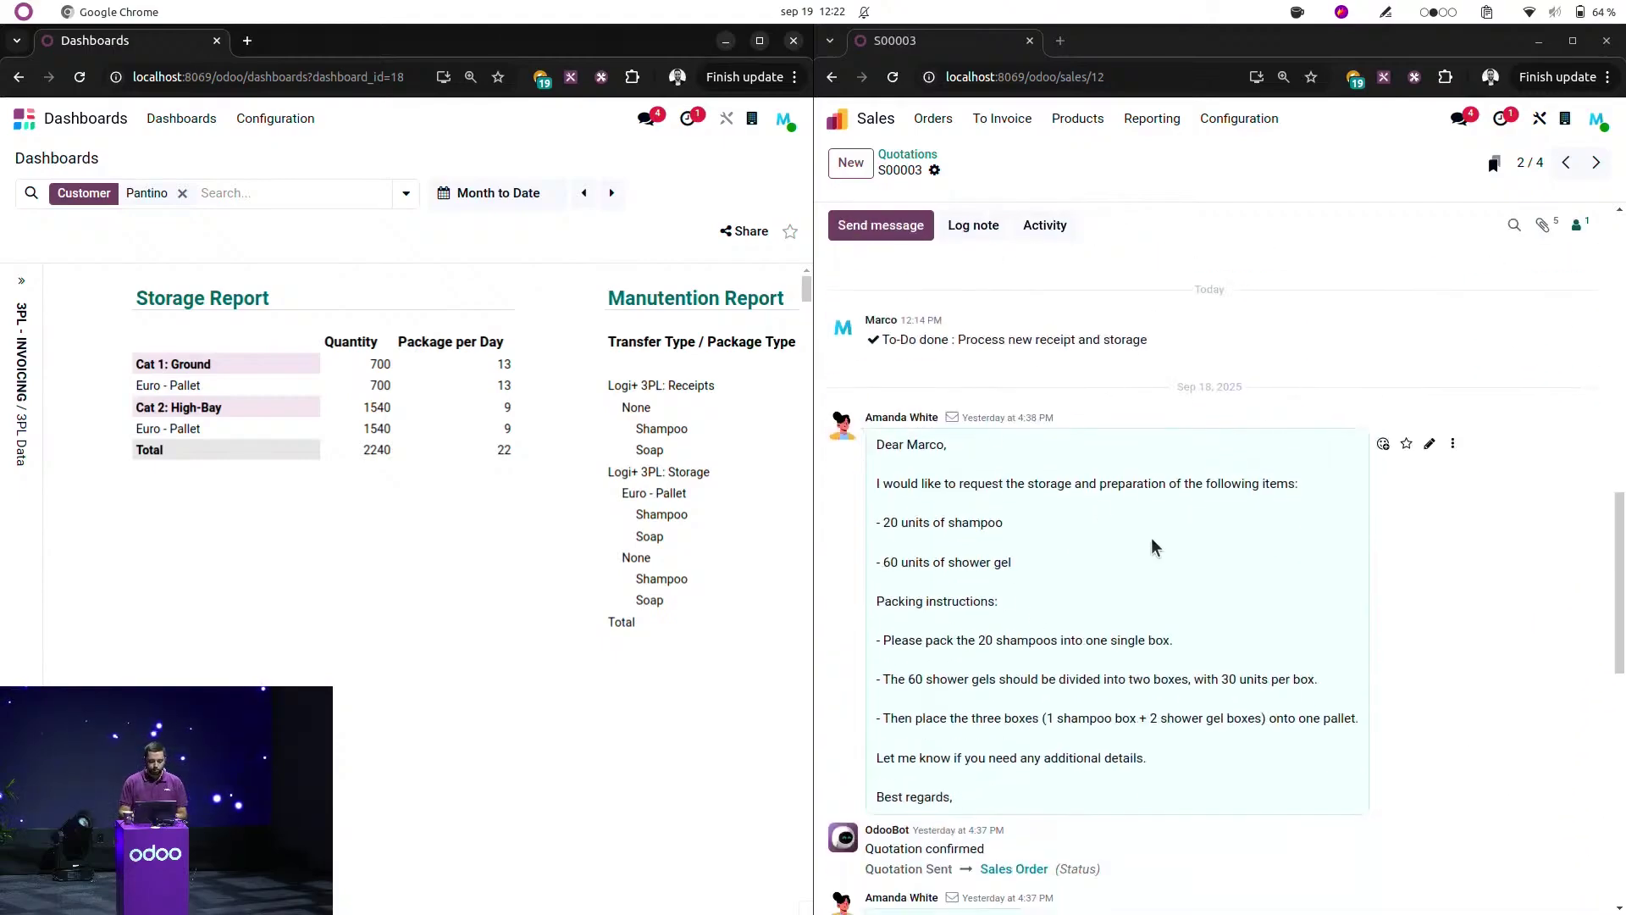
scroll(1154, 547, up, 10)
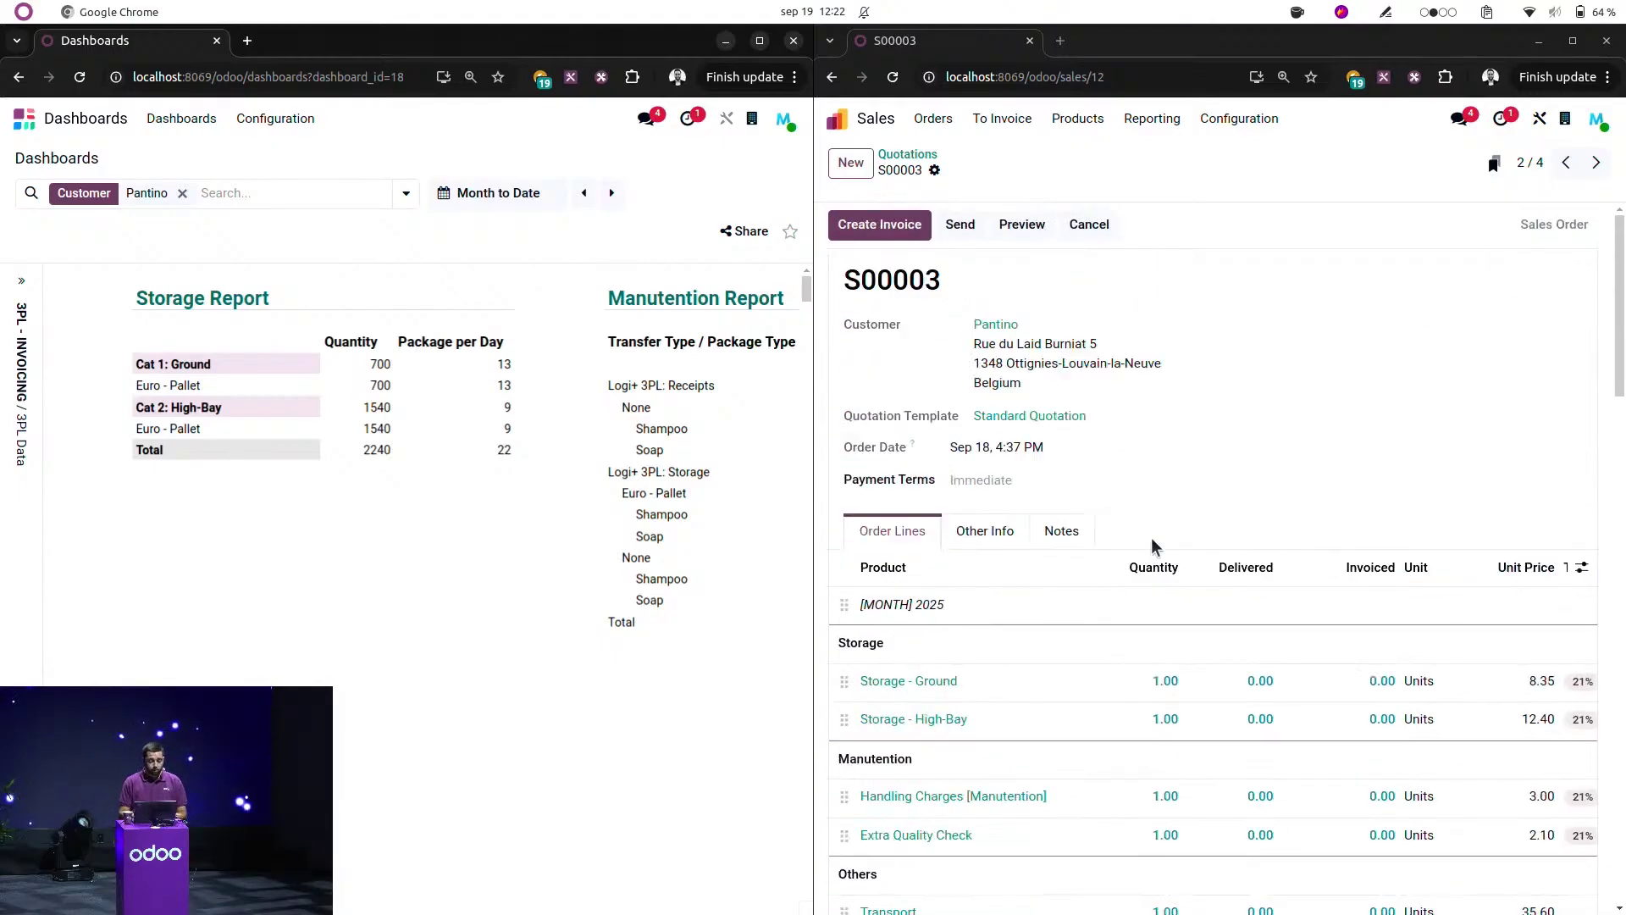
click(878, 242)
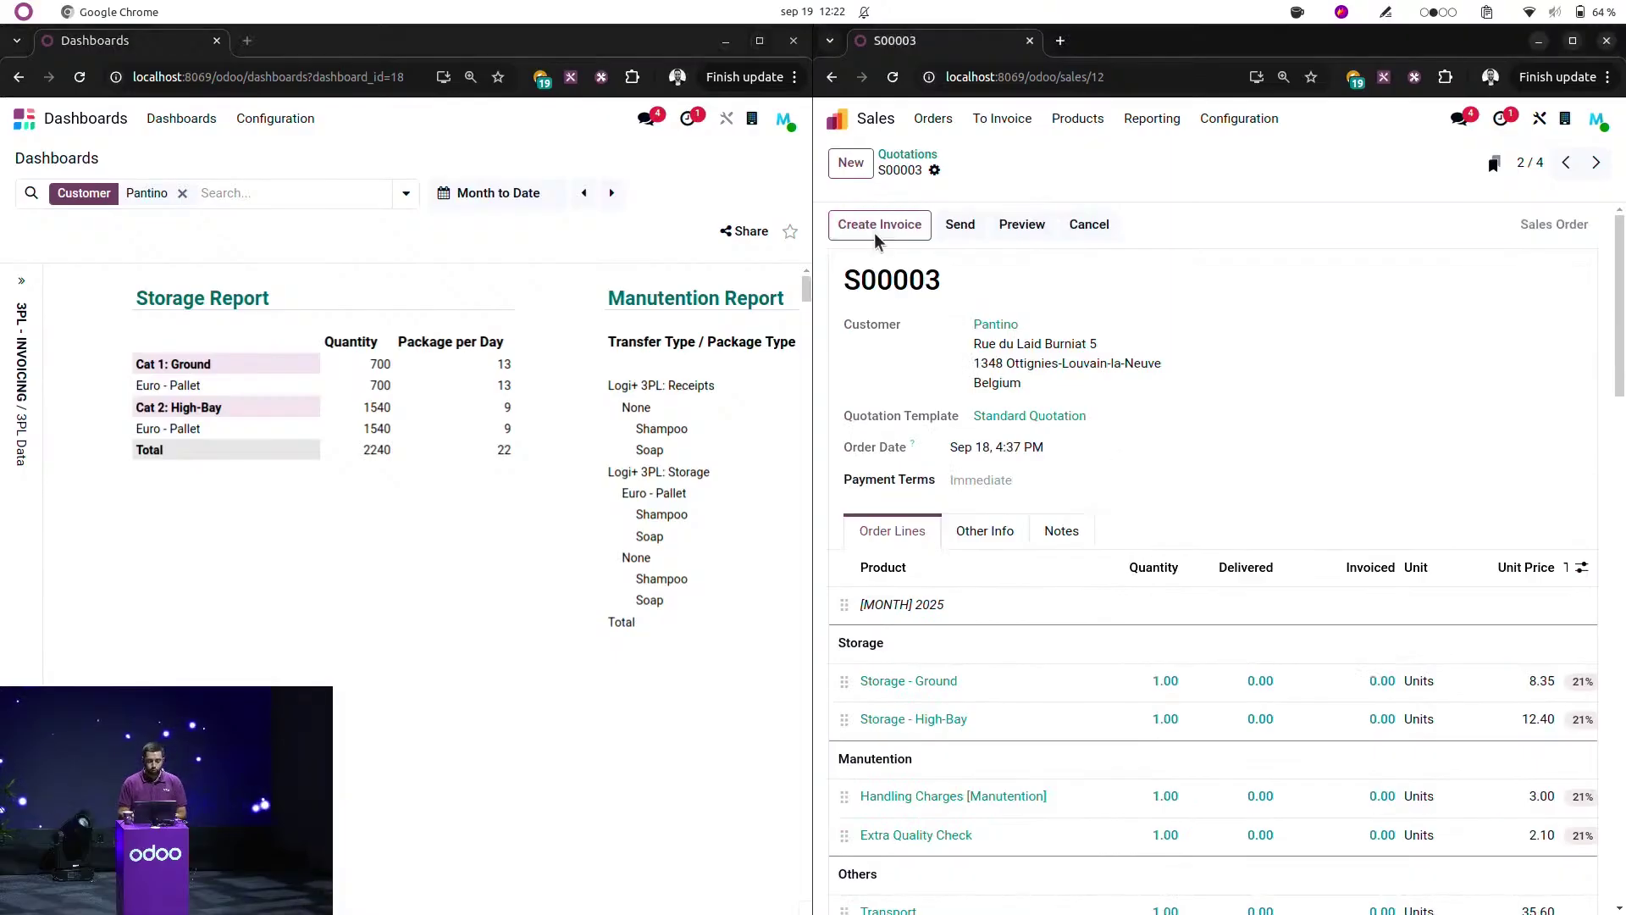
click(976, 602)
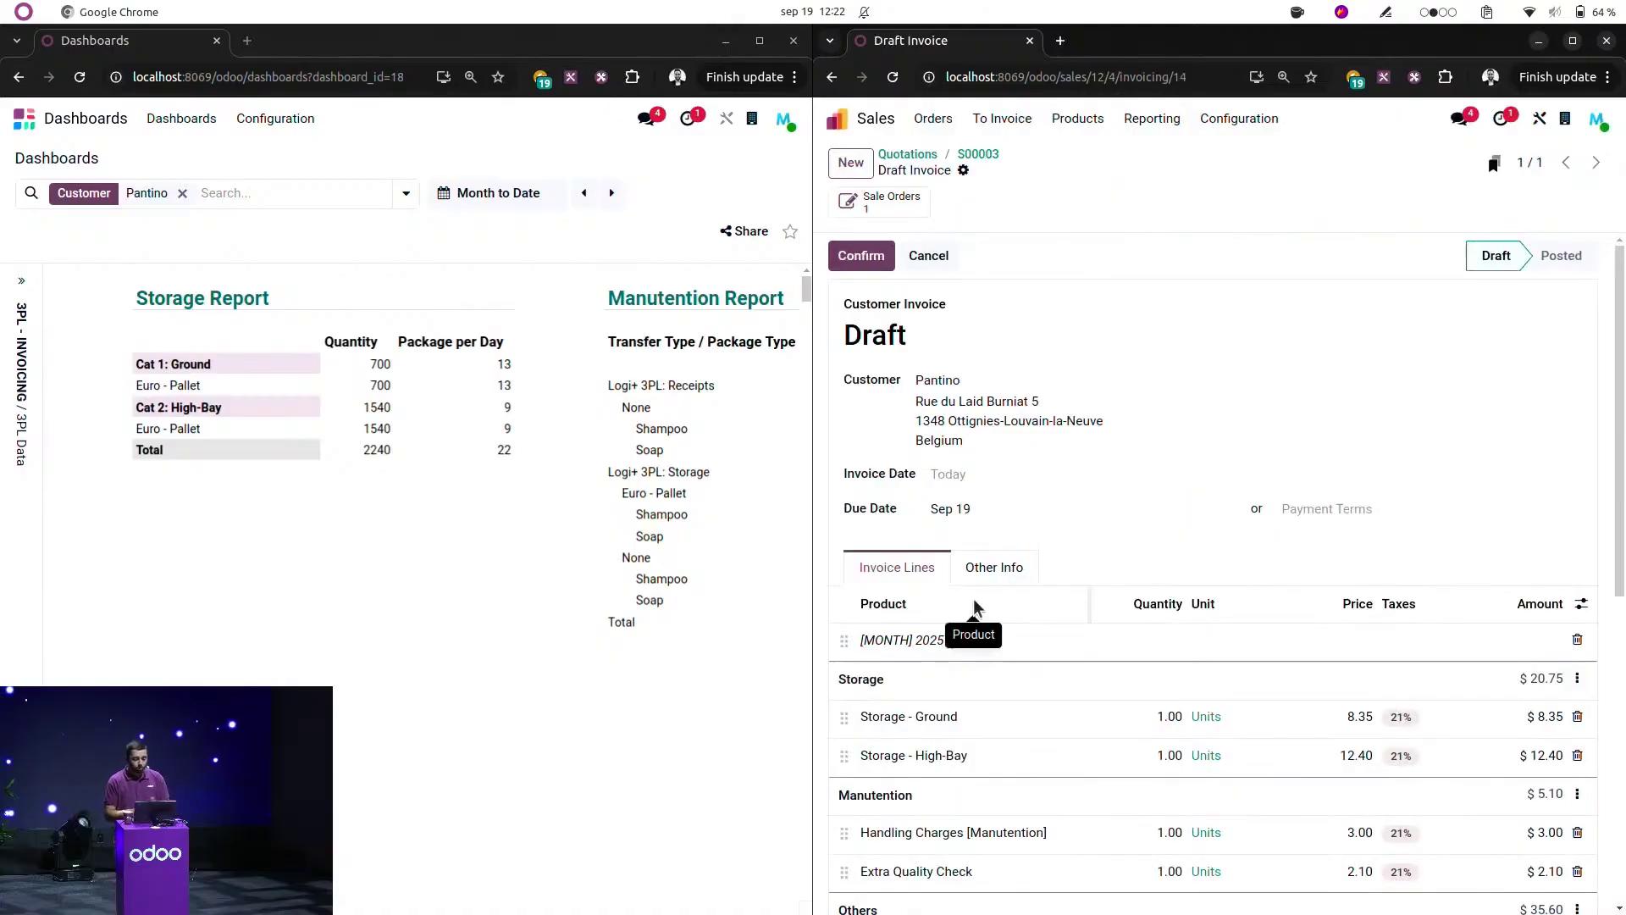
click(897, 679)
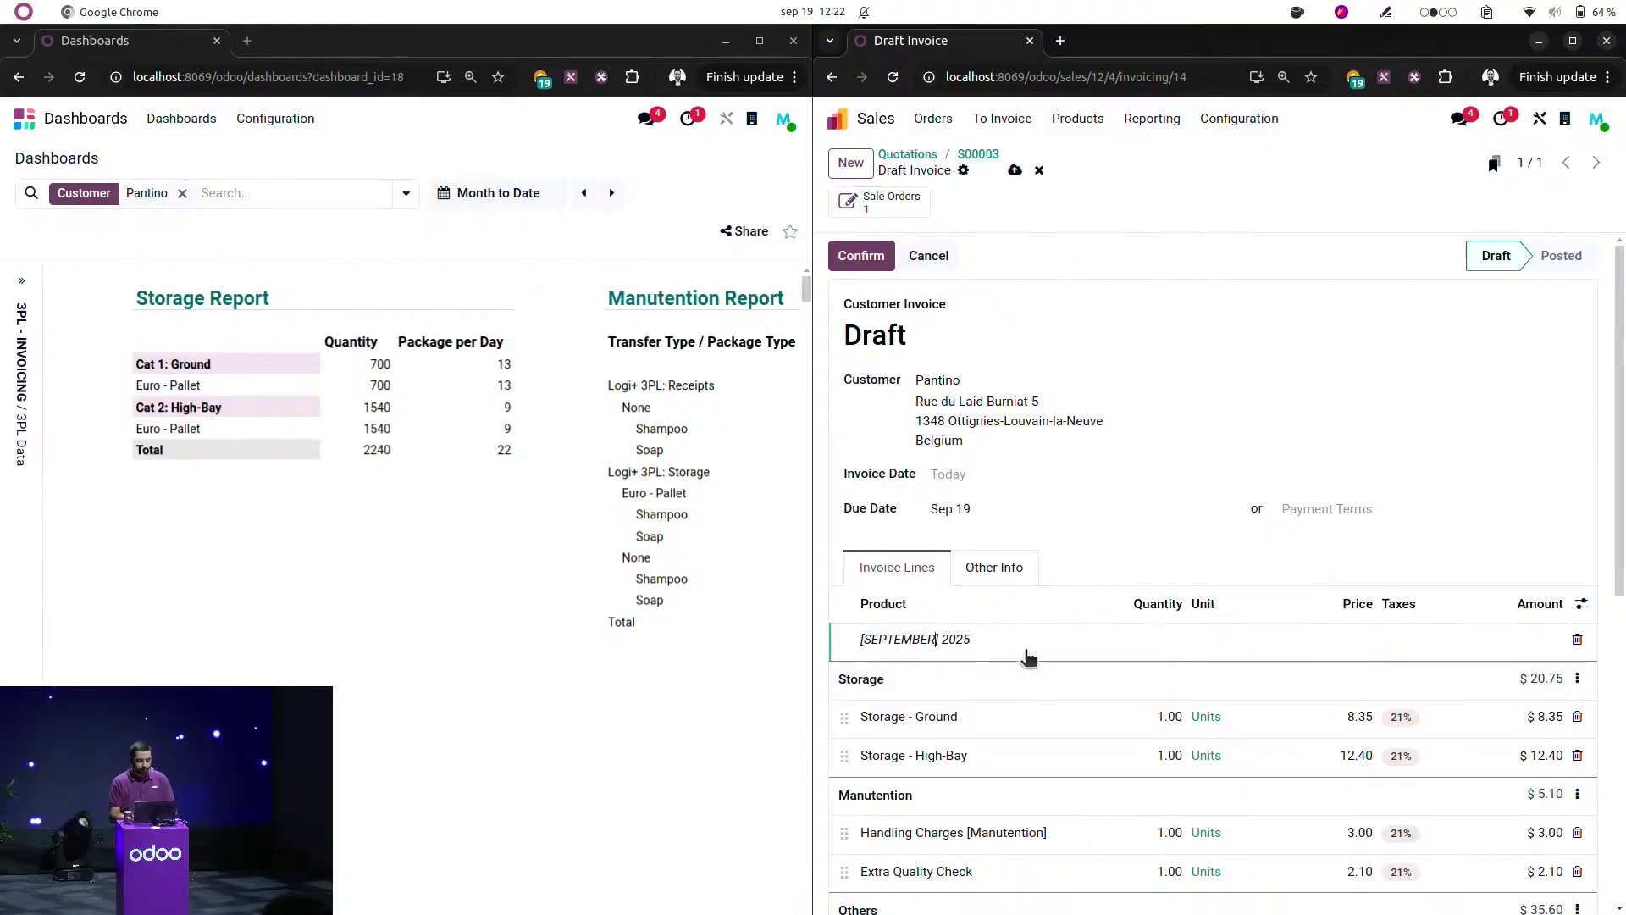
Set the invoice quantities to 13 for Storage - Ground and 9 for Storage - High-Bay, following the storage report.
scroll(1028, 657, down, 2)
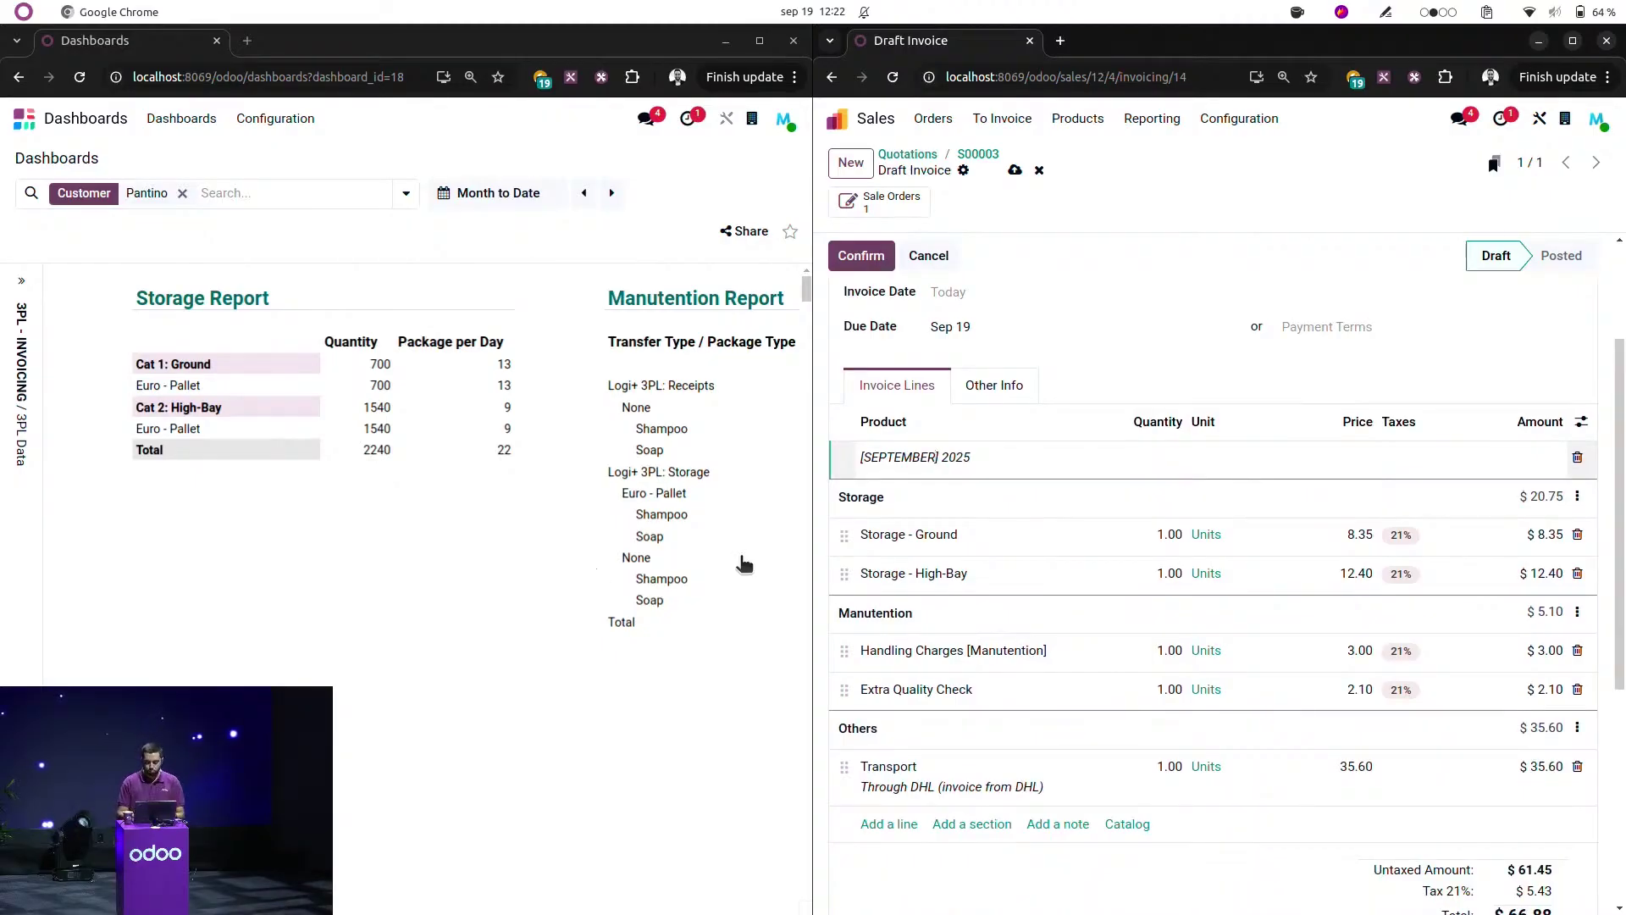
click(1169, 538)
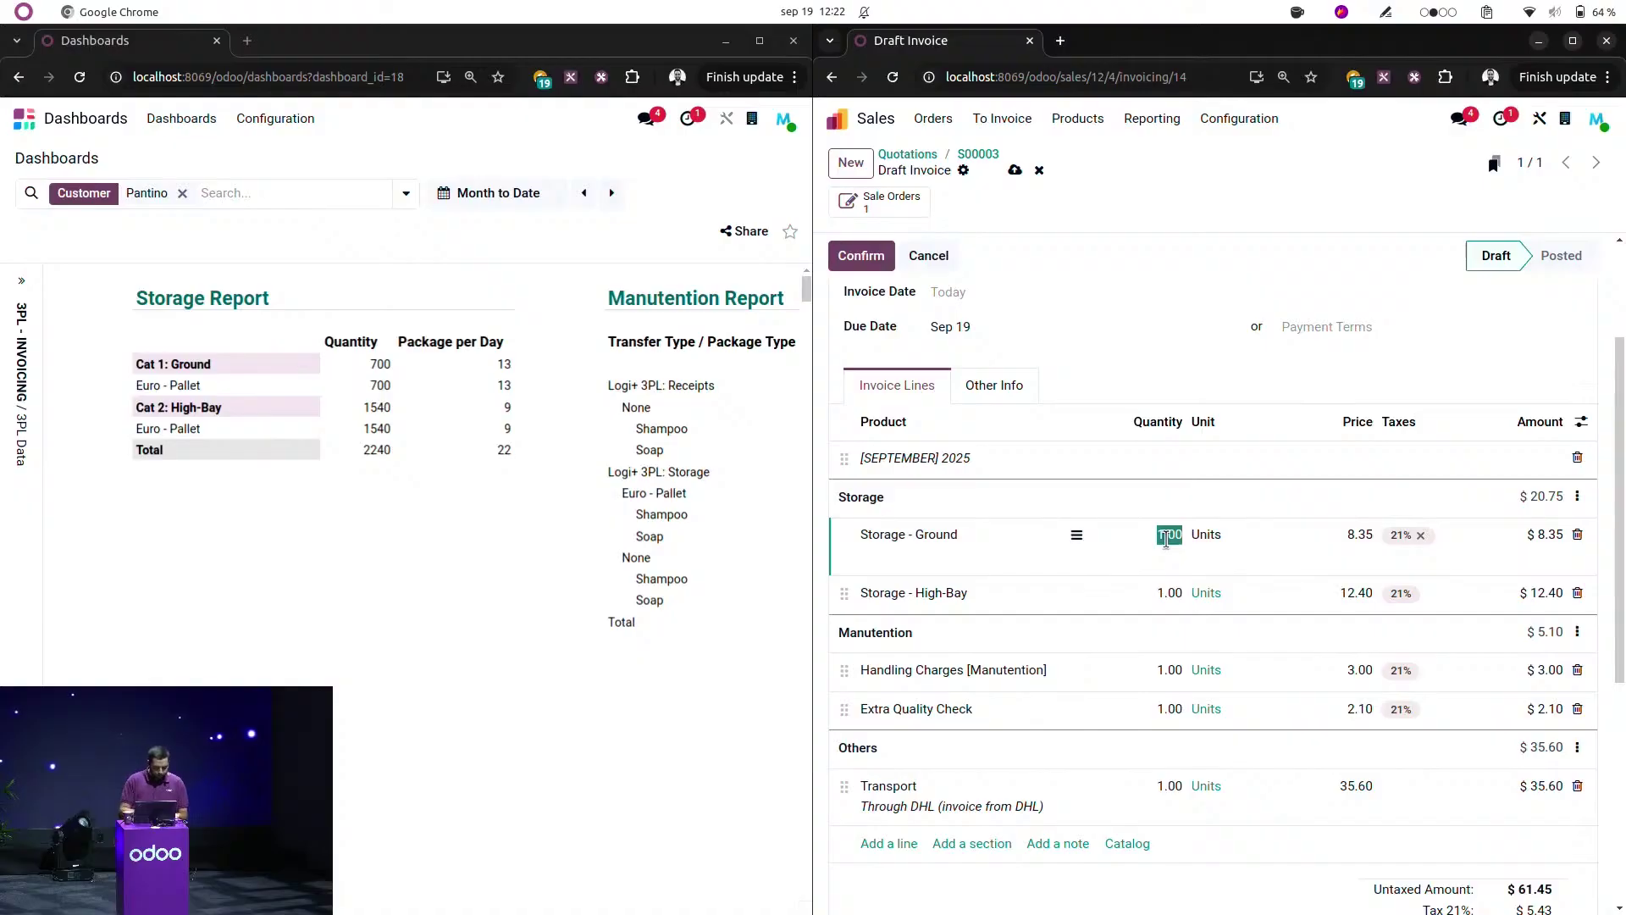
click(1170, 603)
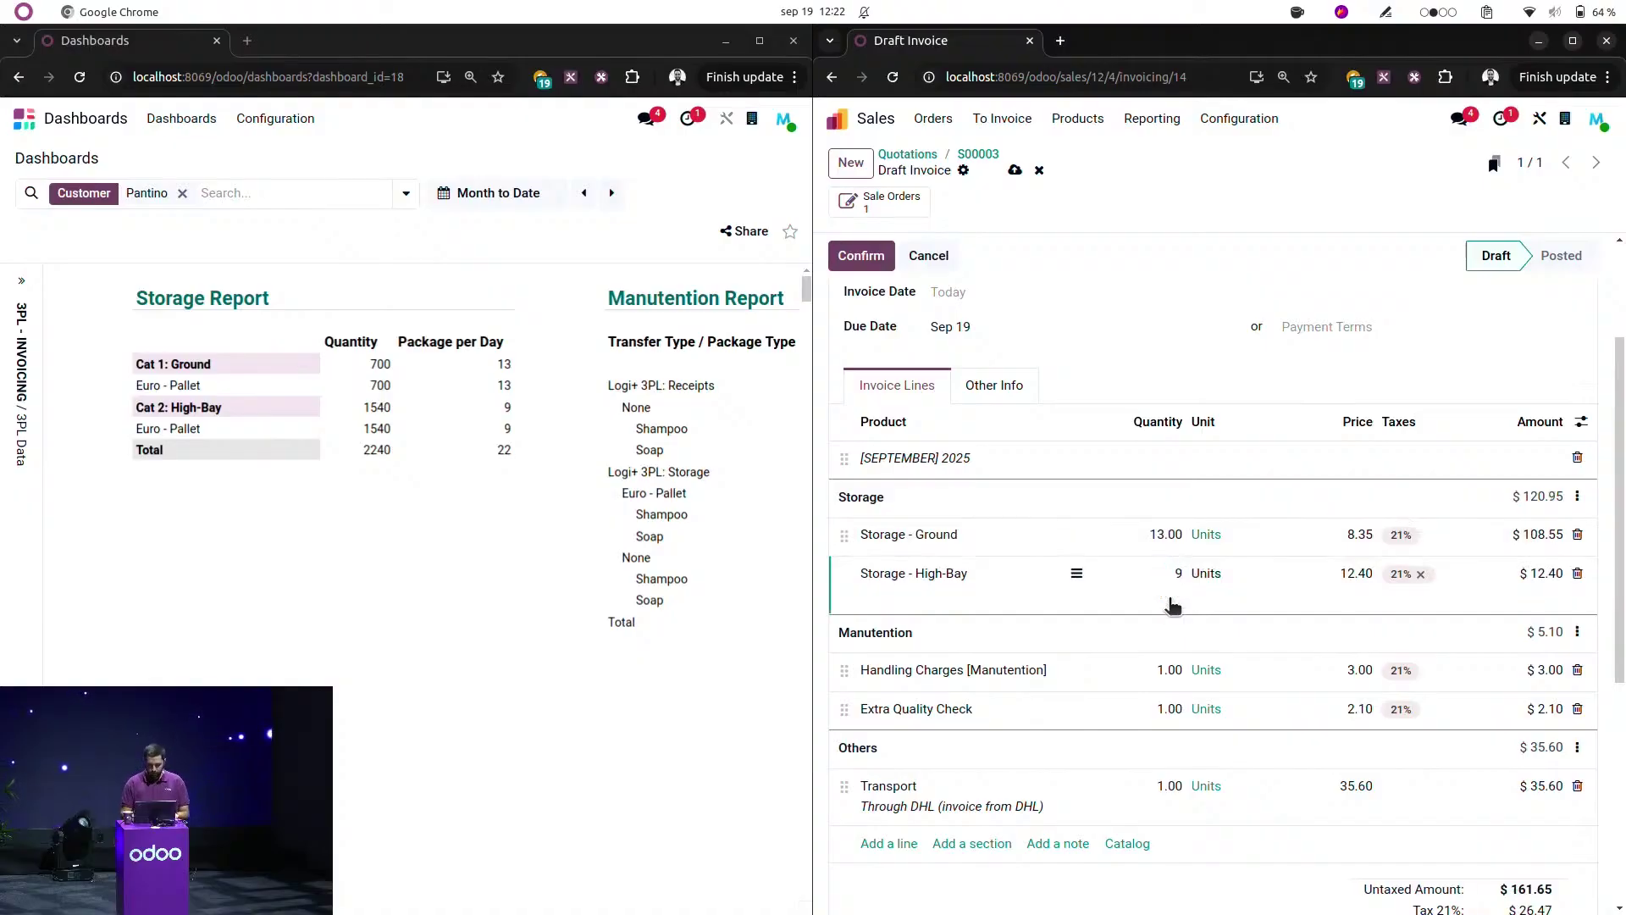
Set the quantities to 10 for Handling Charges and 4 for Extra Quality Check, following the manutention and quality reports.
scroll(598, 612, right, 5)
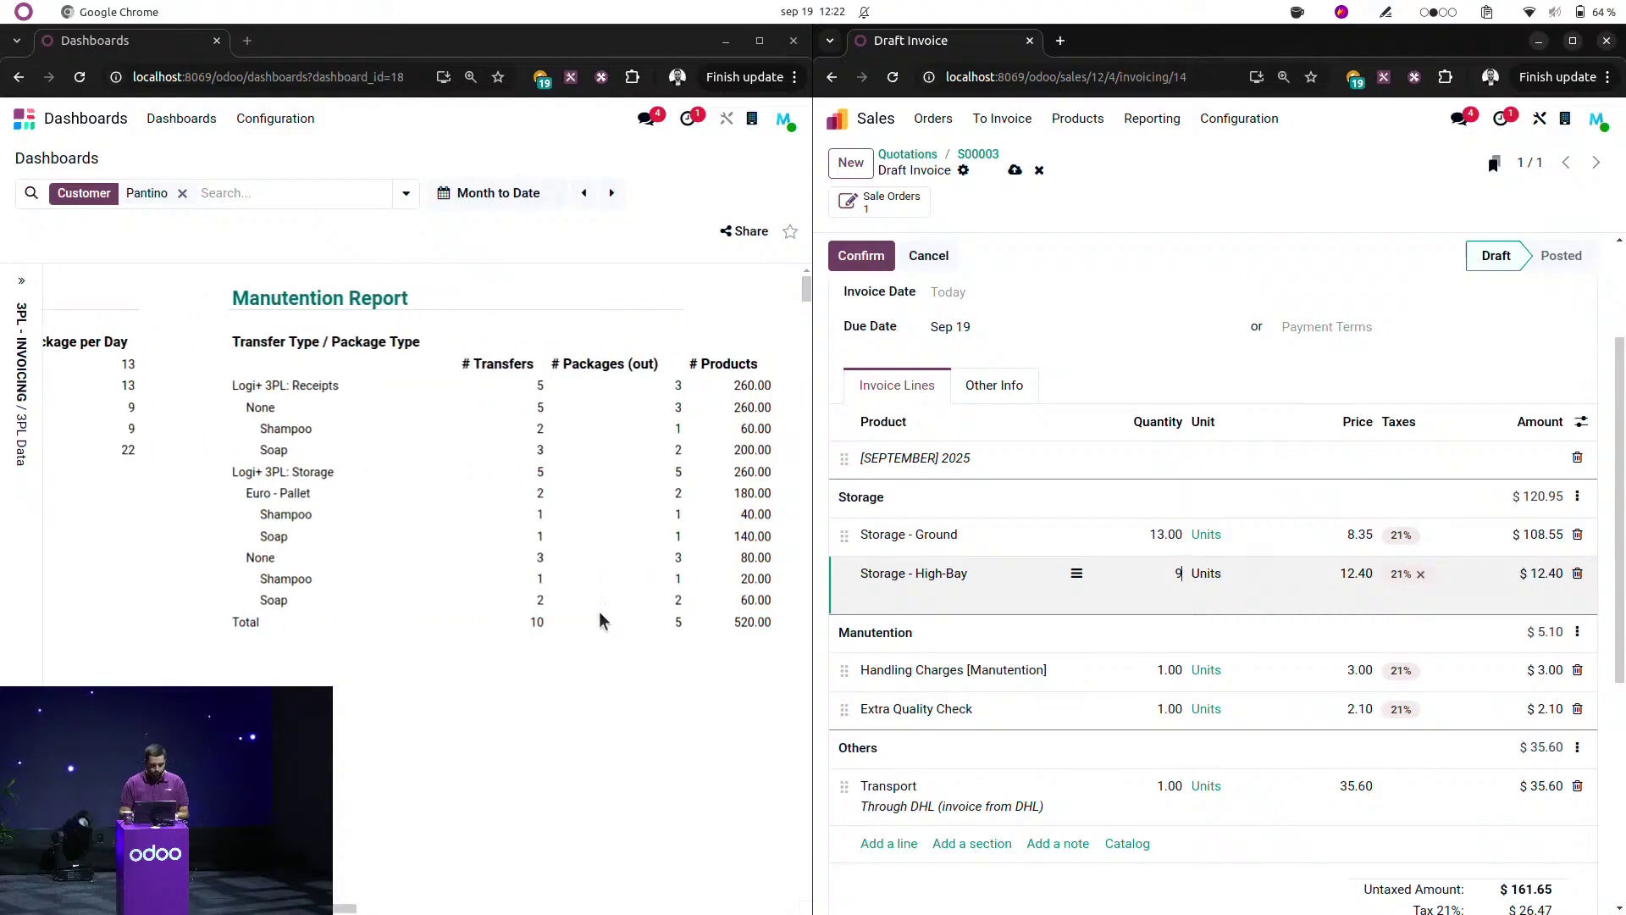
click(1173, 682)
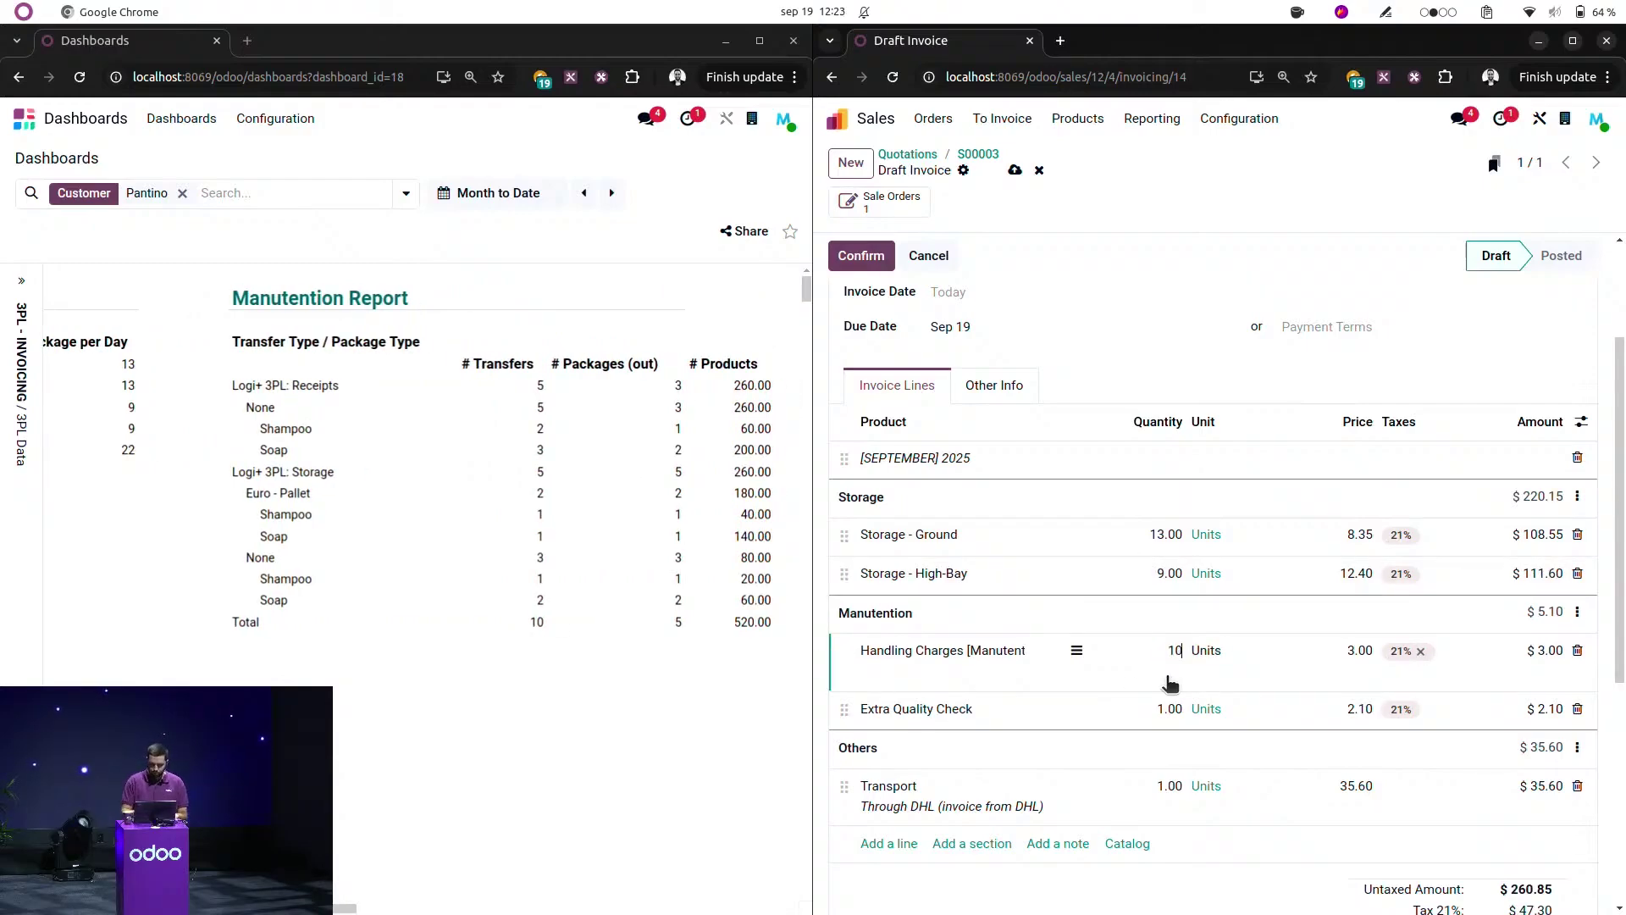
scroll(1170, 677, down, 1)
click(1168, 605)
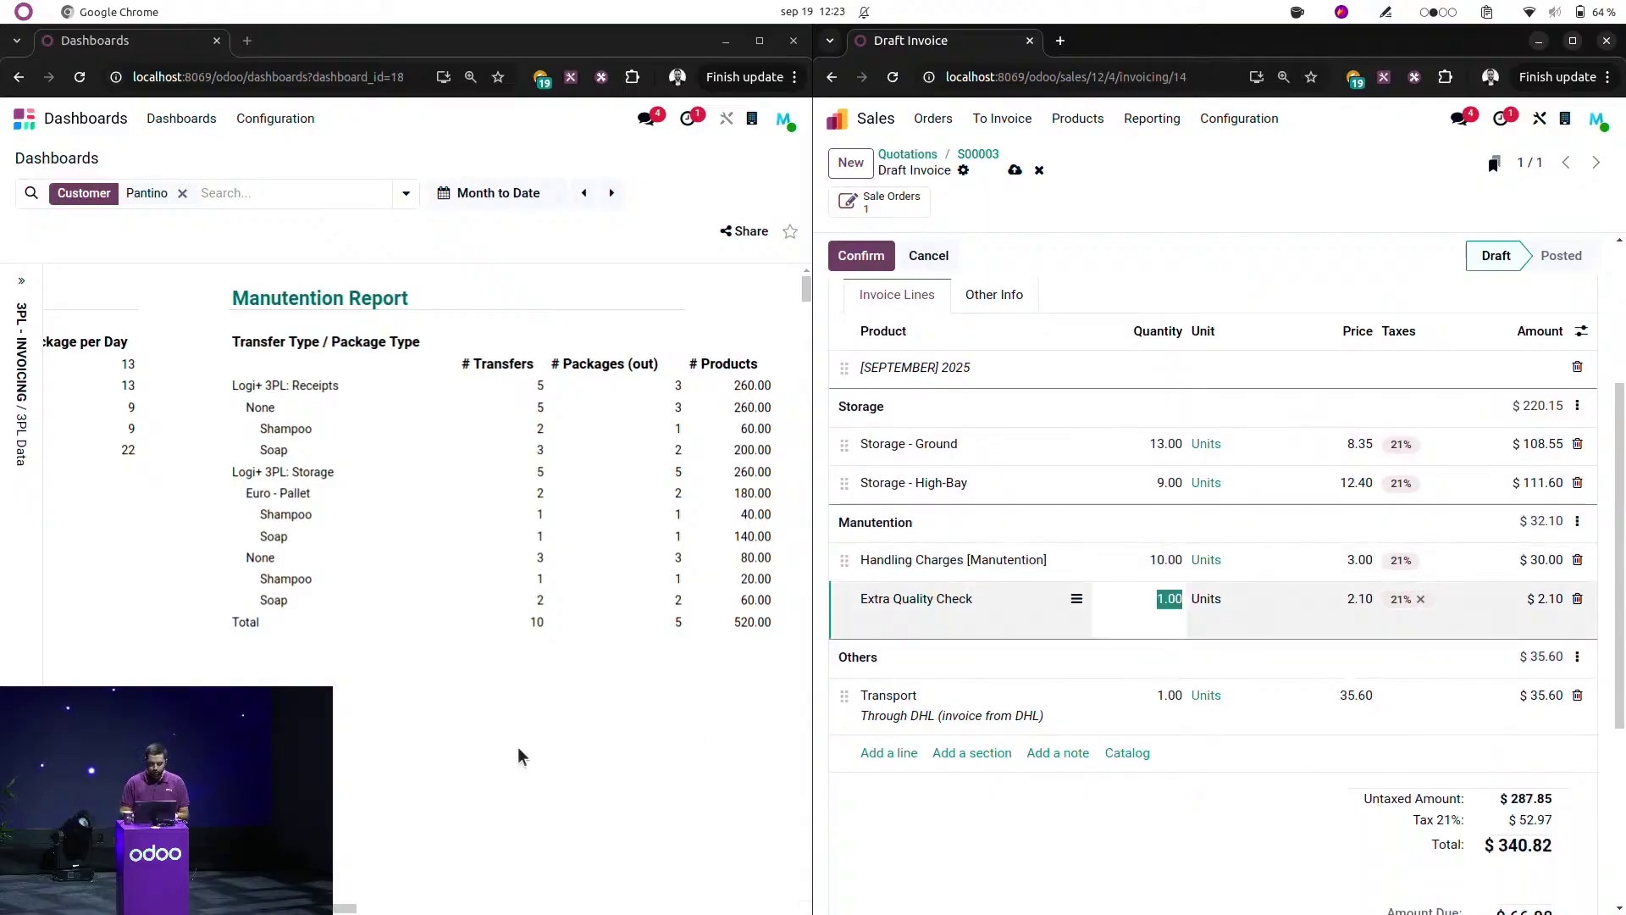
scroll(516, 747, right, 4)
scroll(517, 747, right, 3)
text(4)
Confirm the draft invoice and show it in a maximized full-screen window.
scroll(1324, 691, down, 1)
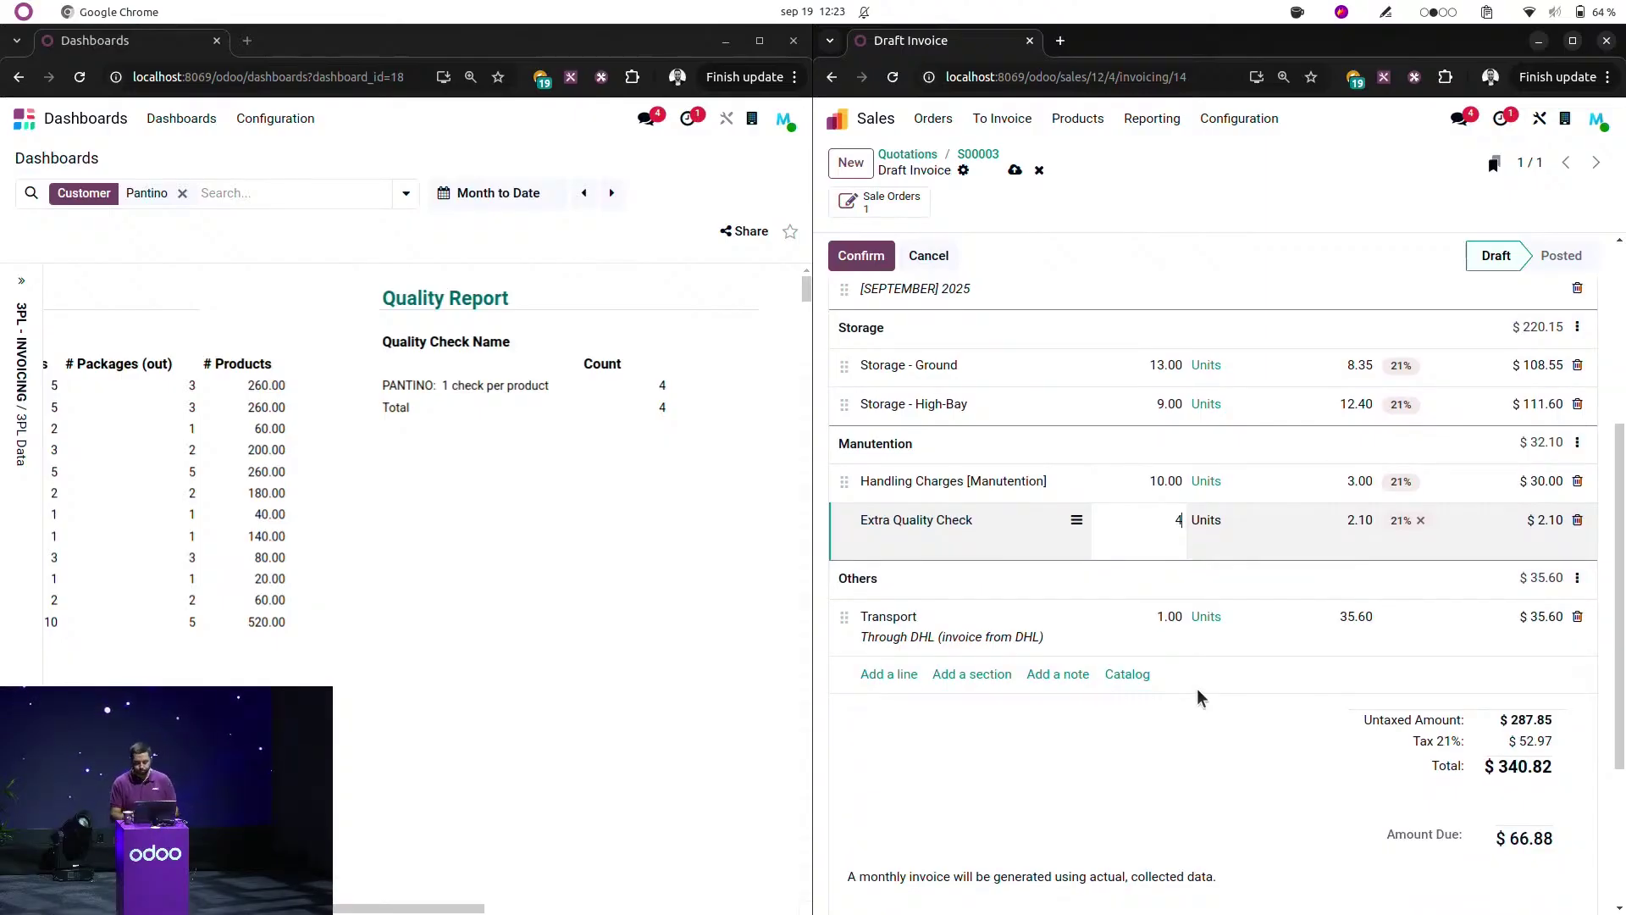
scroll(1229, 479, up, 4)
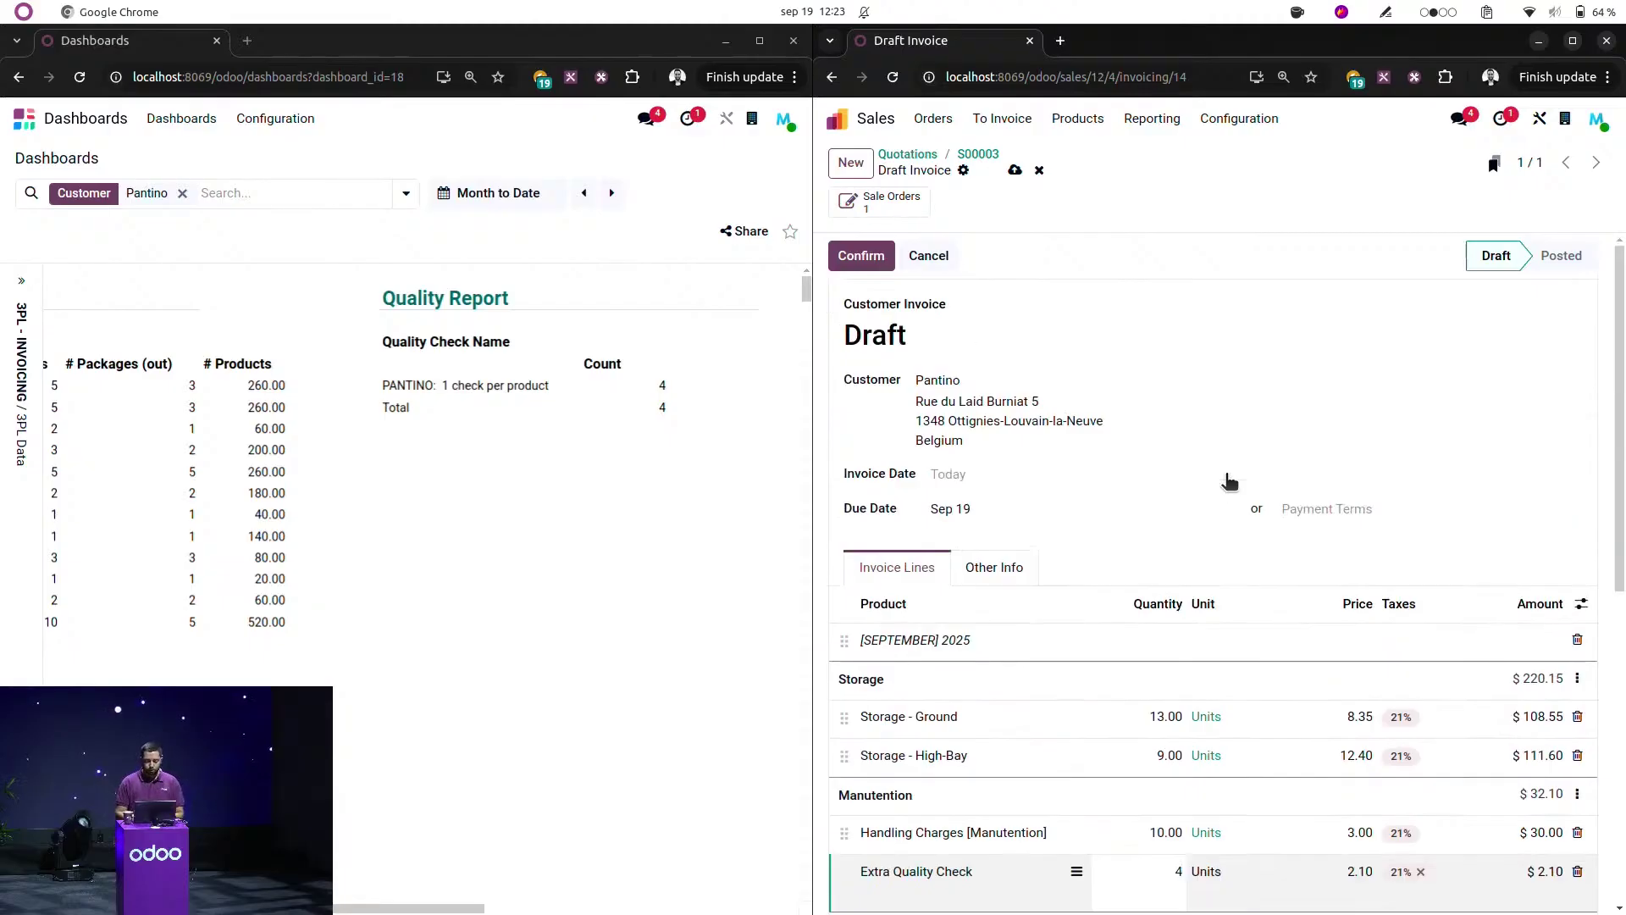
click(862, 256)
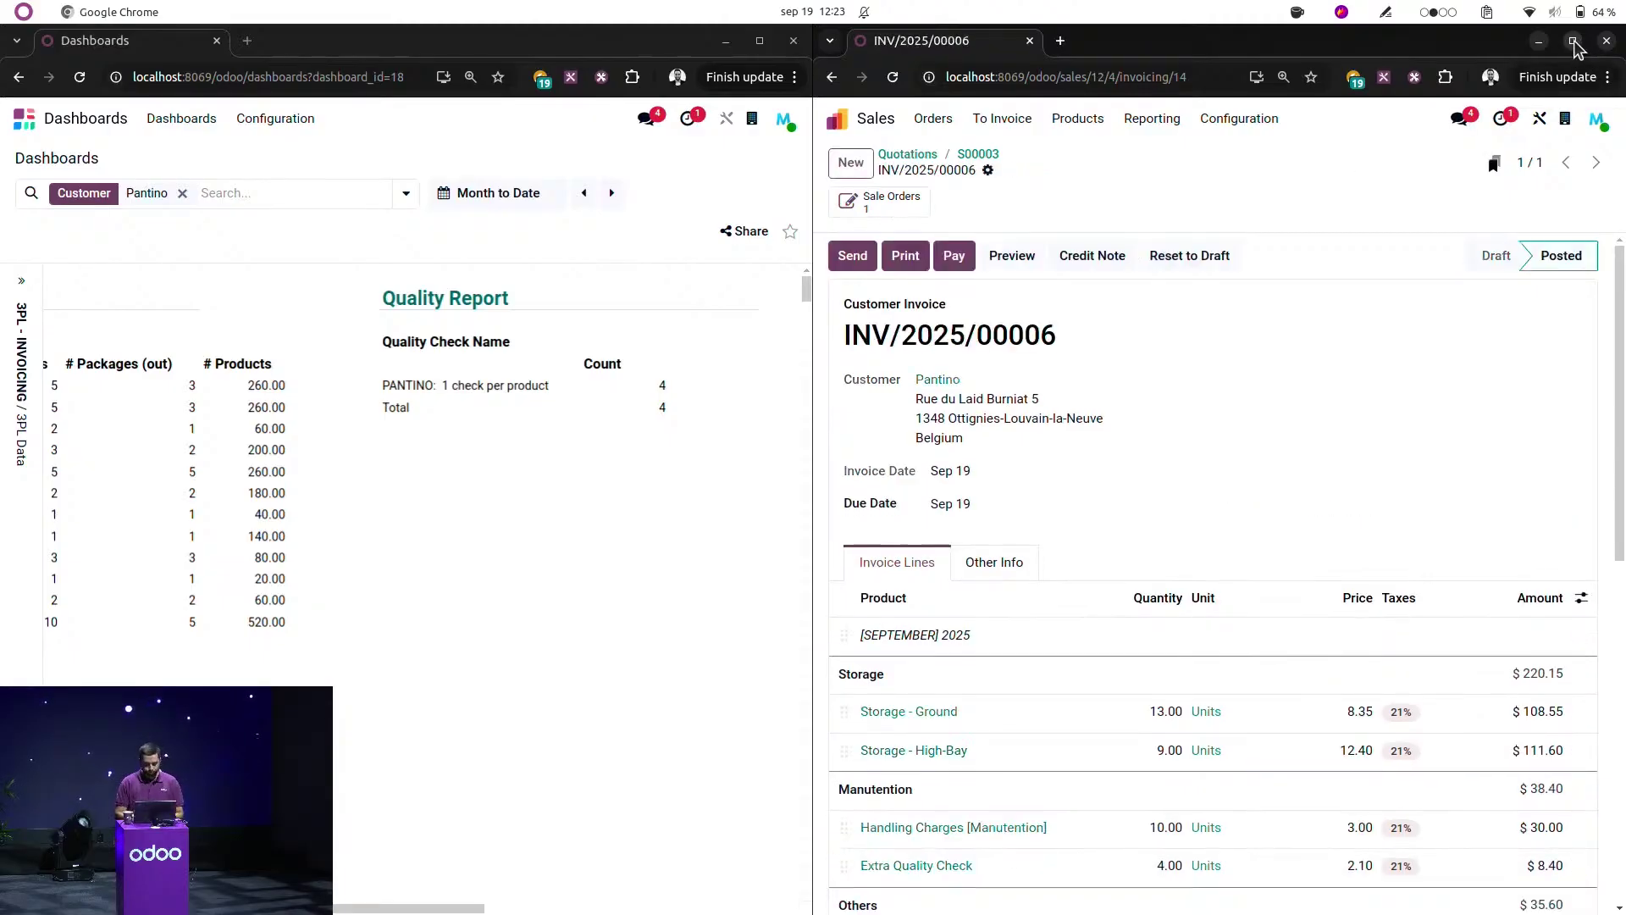
click(1575, 44)
key(F11)
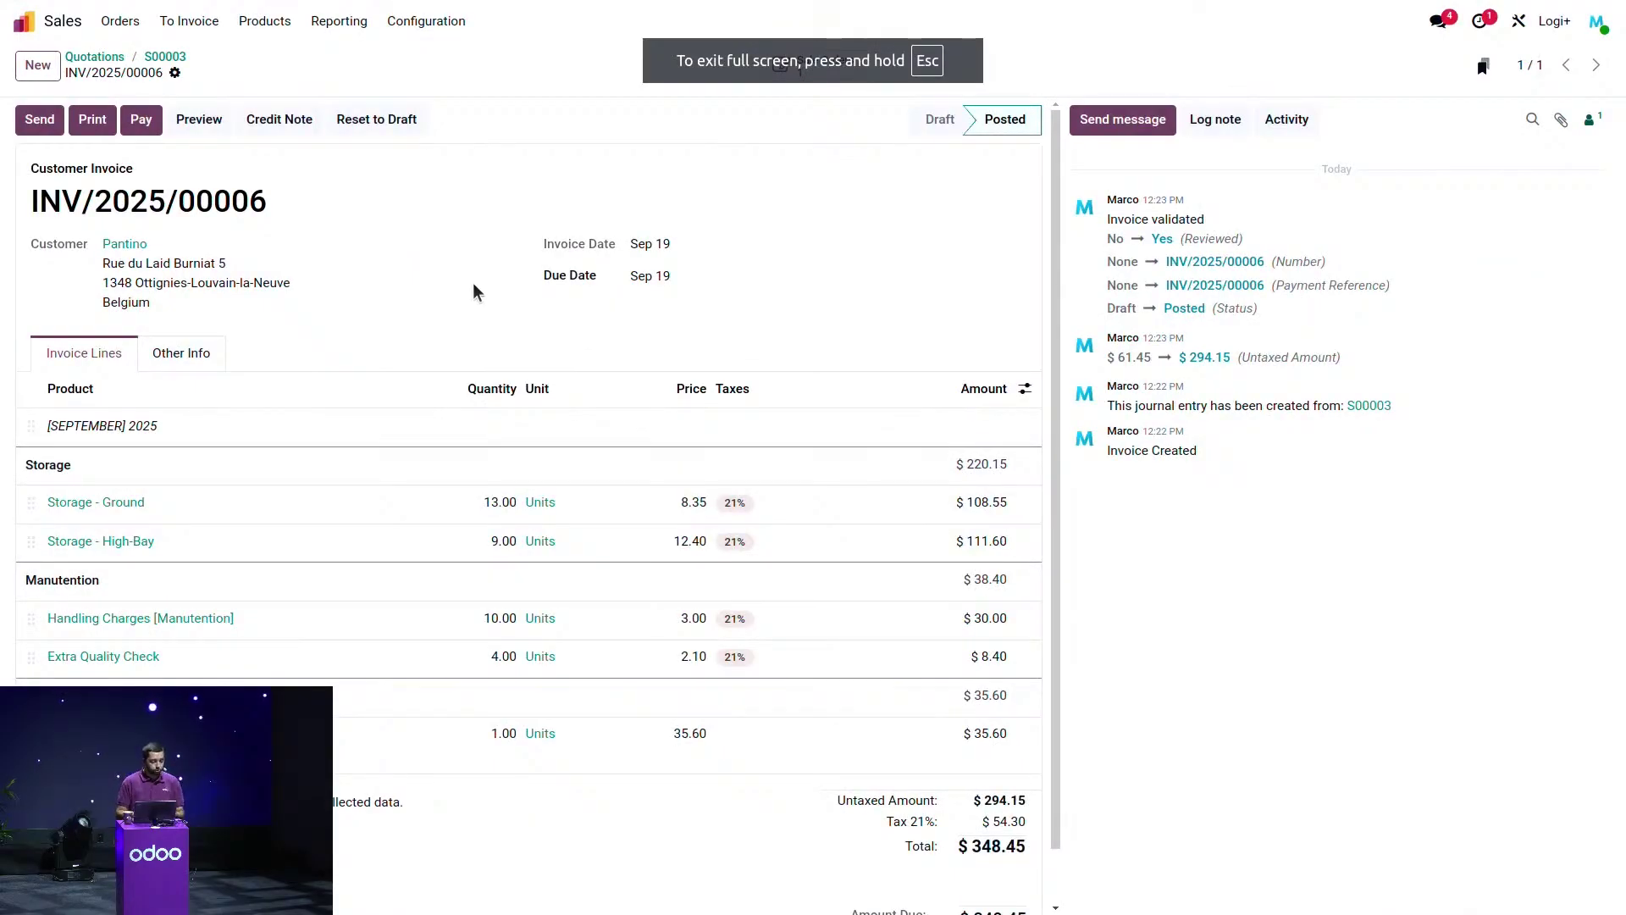
Send the invoice PDF to Pantino by email and check the logged message below the invoice.
click(39, 121)
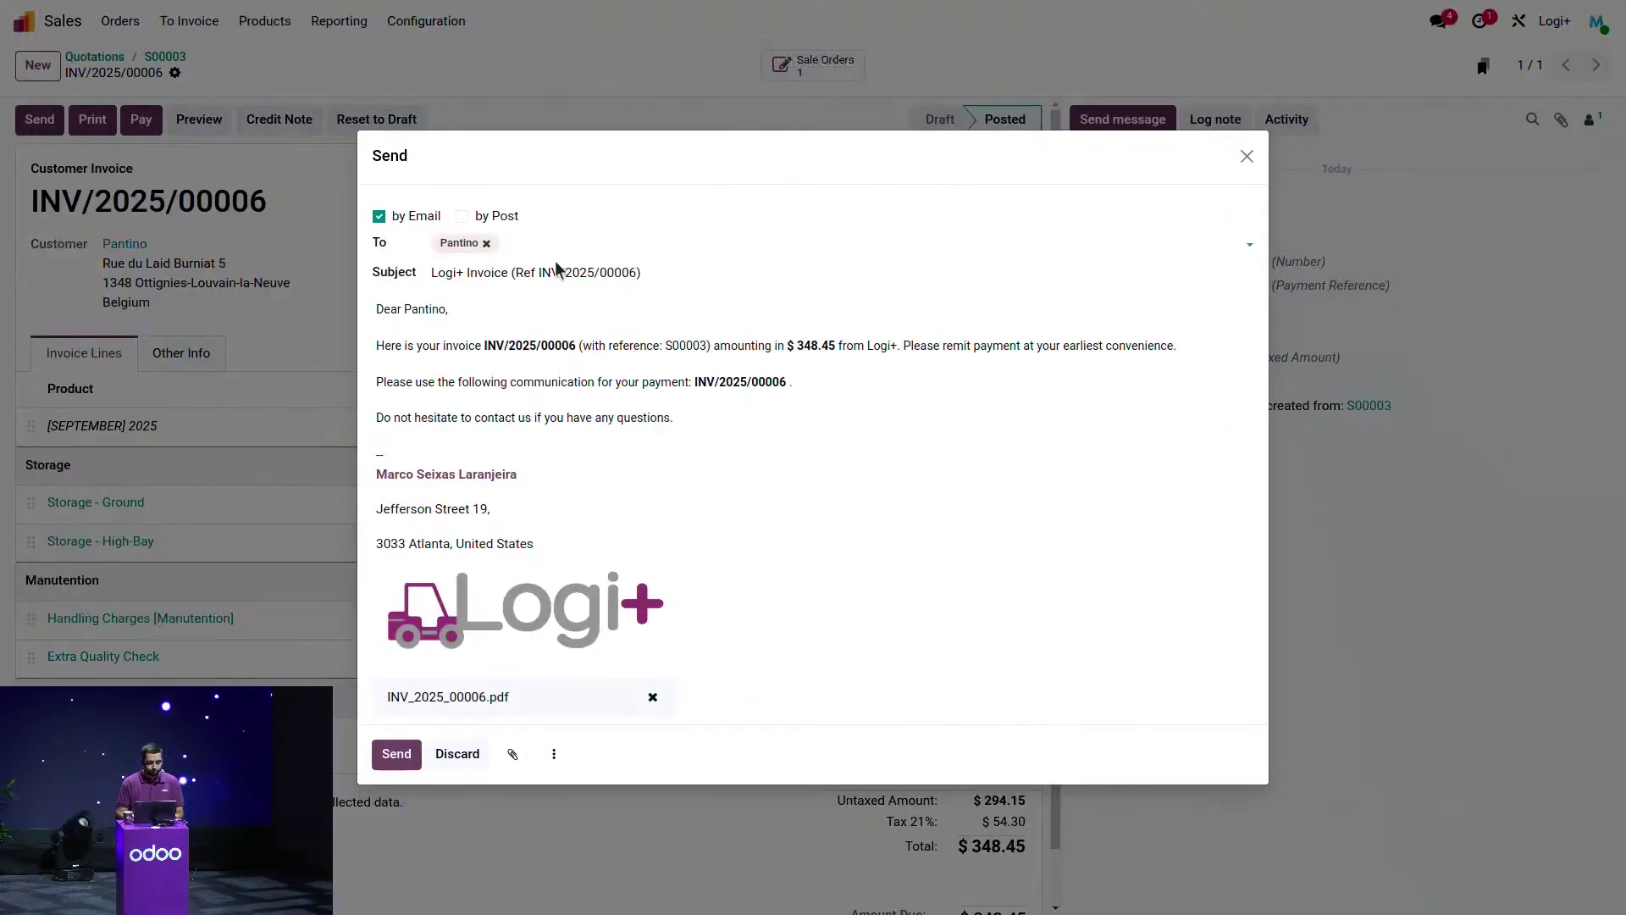
click(398, 755)
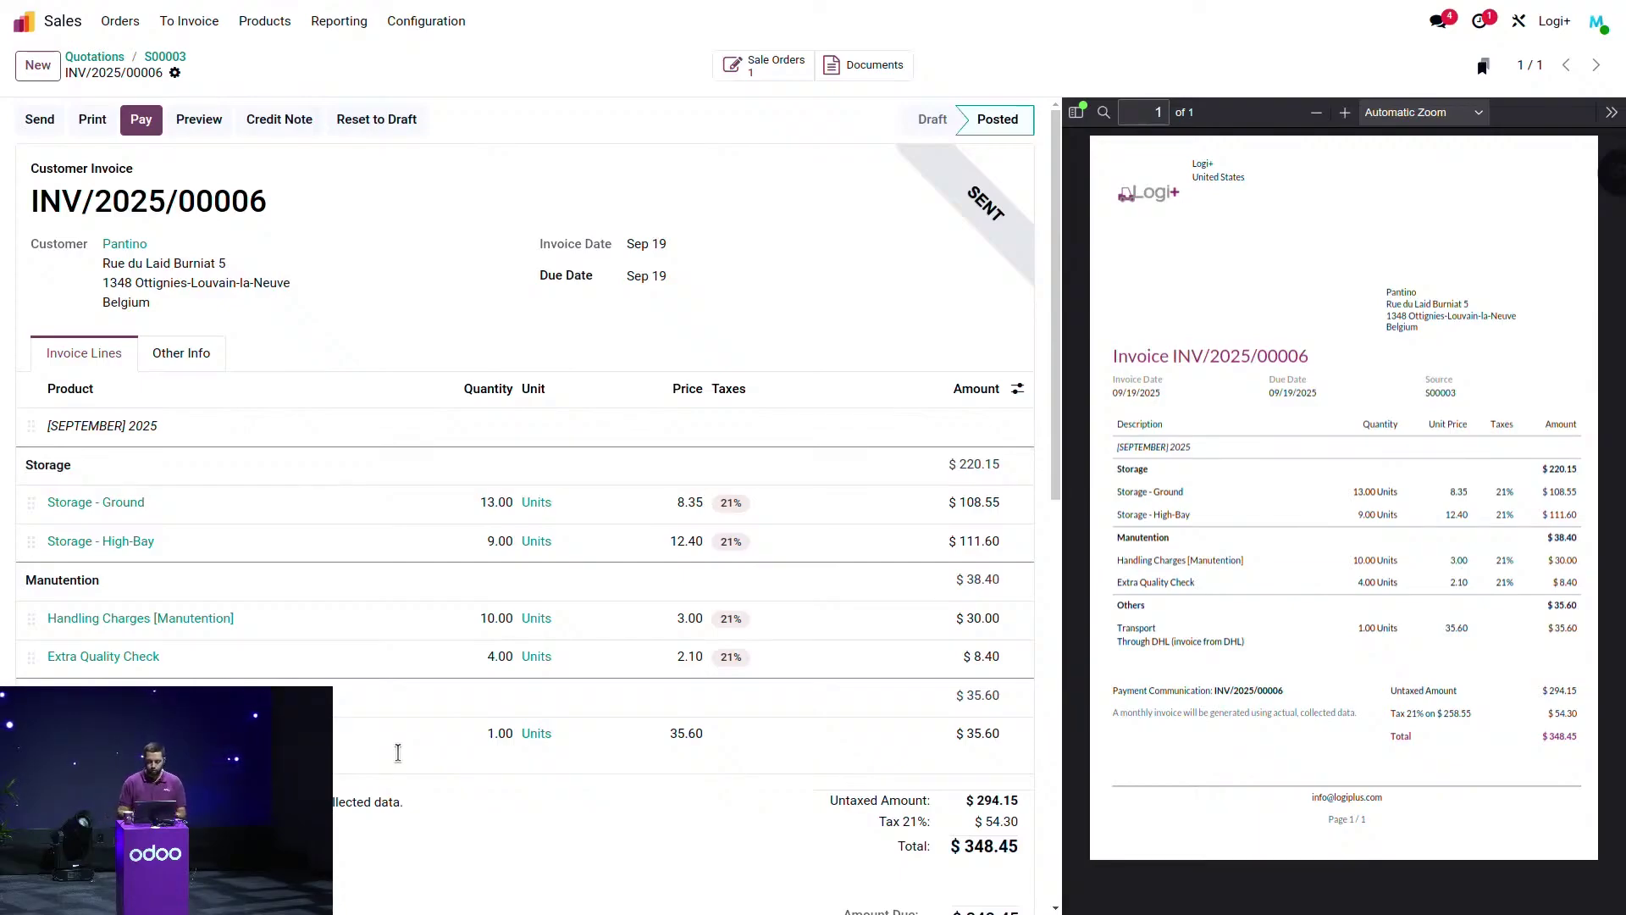
scroll(701, 701, down, 5)
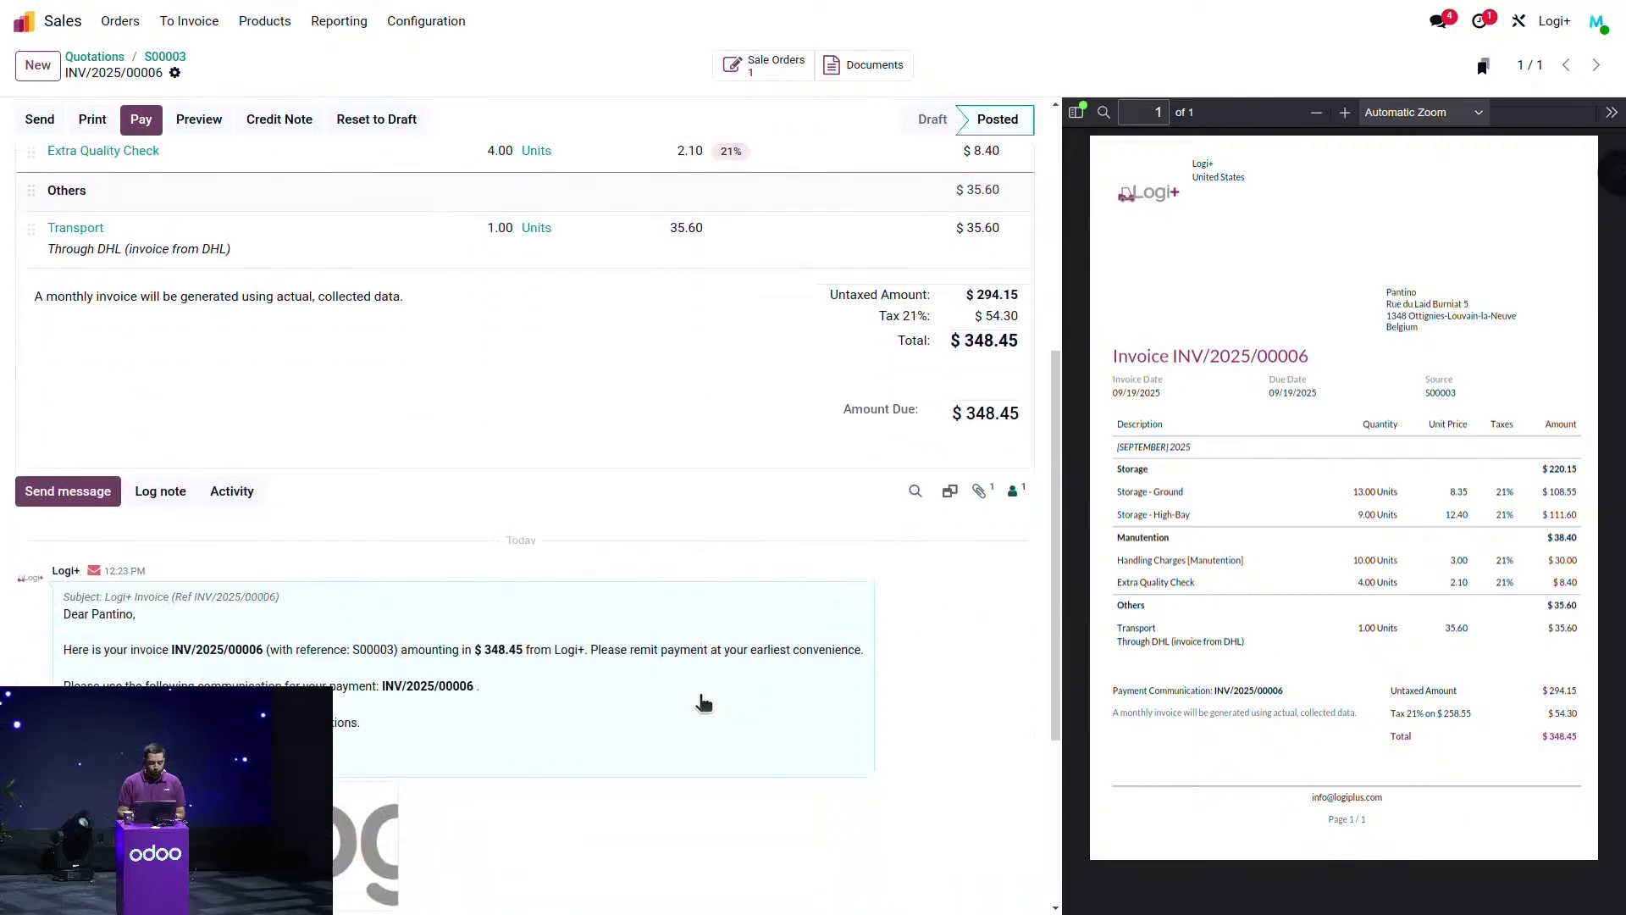
scroll(701, 701, down, 1)
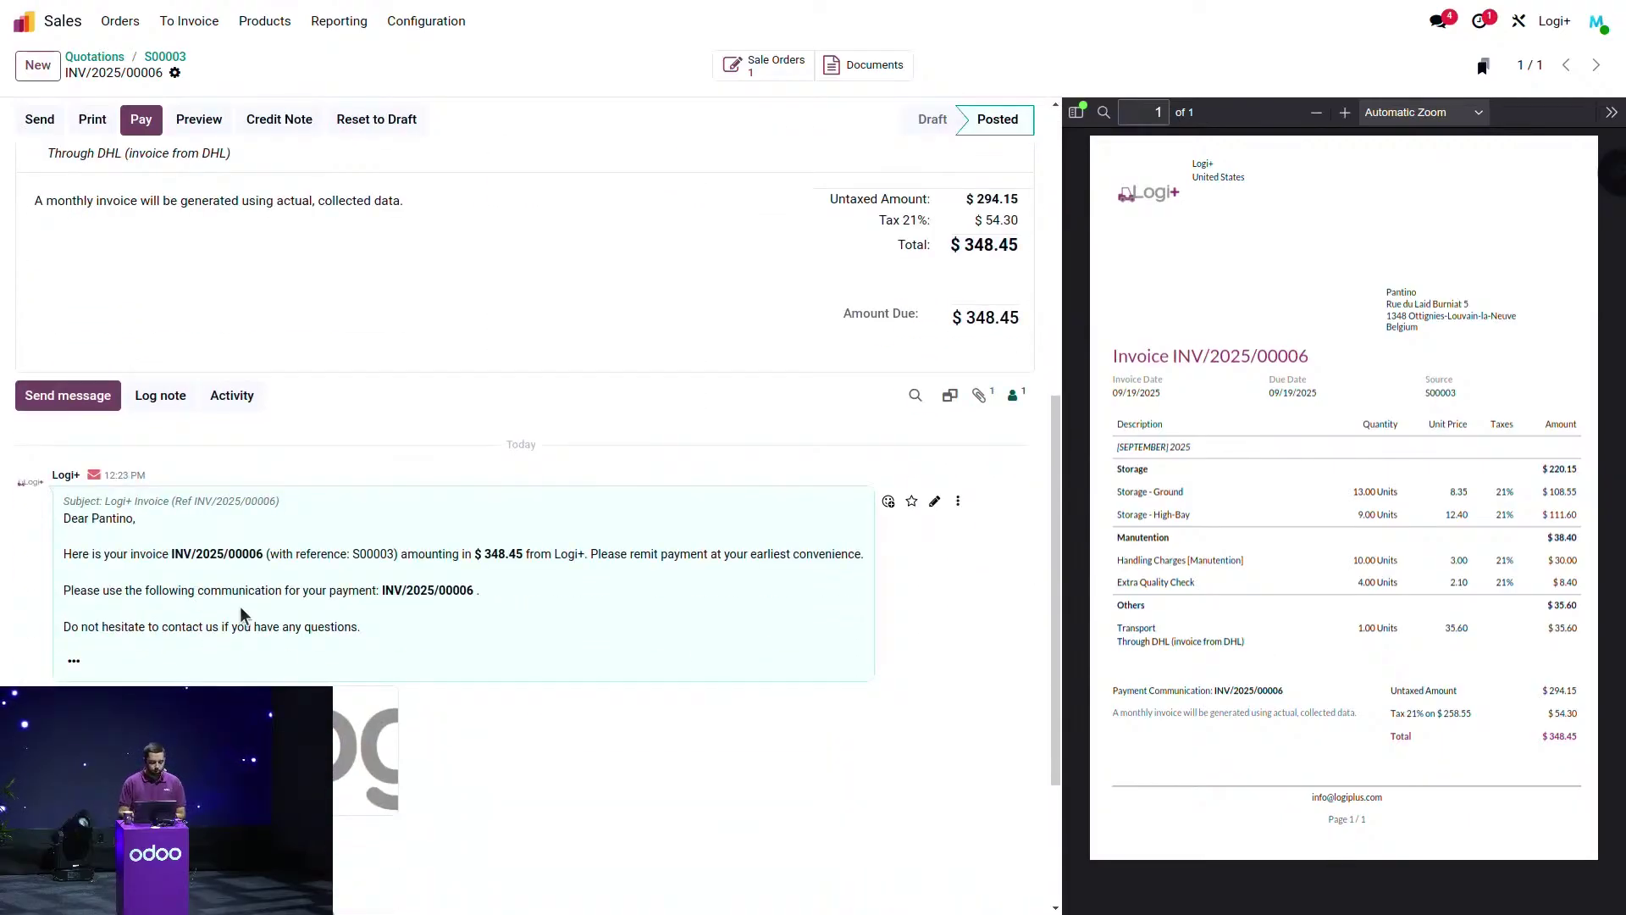
Register the invoice's $348.45 payment in the Bank journal with the Manual Payment method.
scroll(241, 614, up, 7)
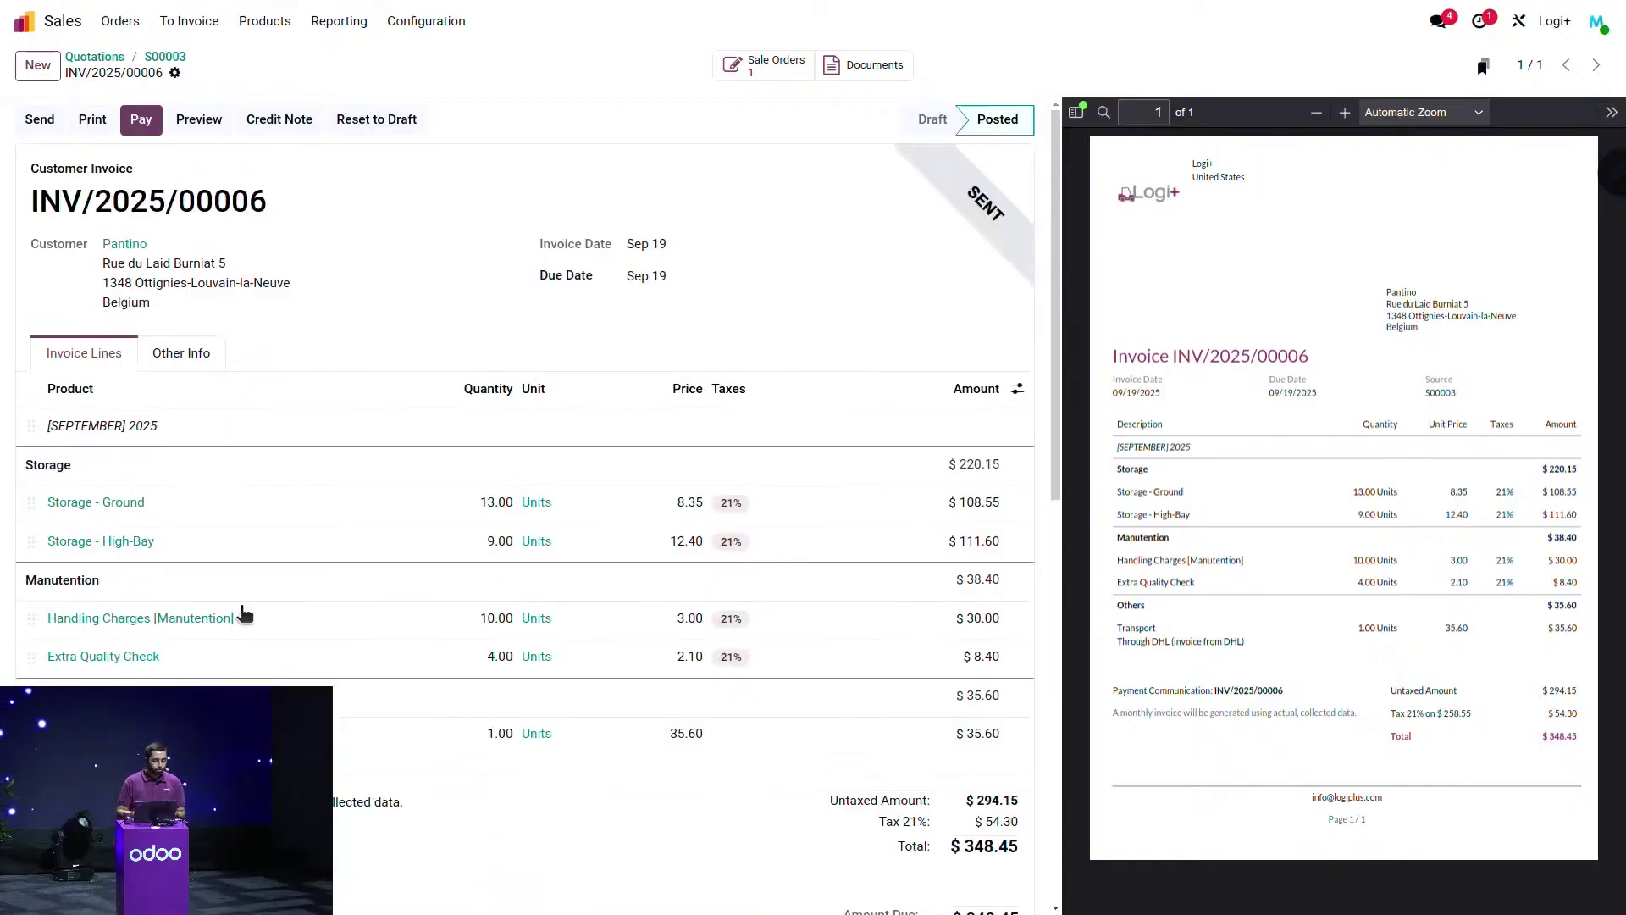
click(141, 125)
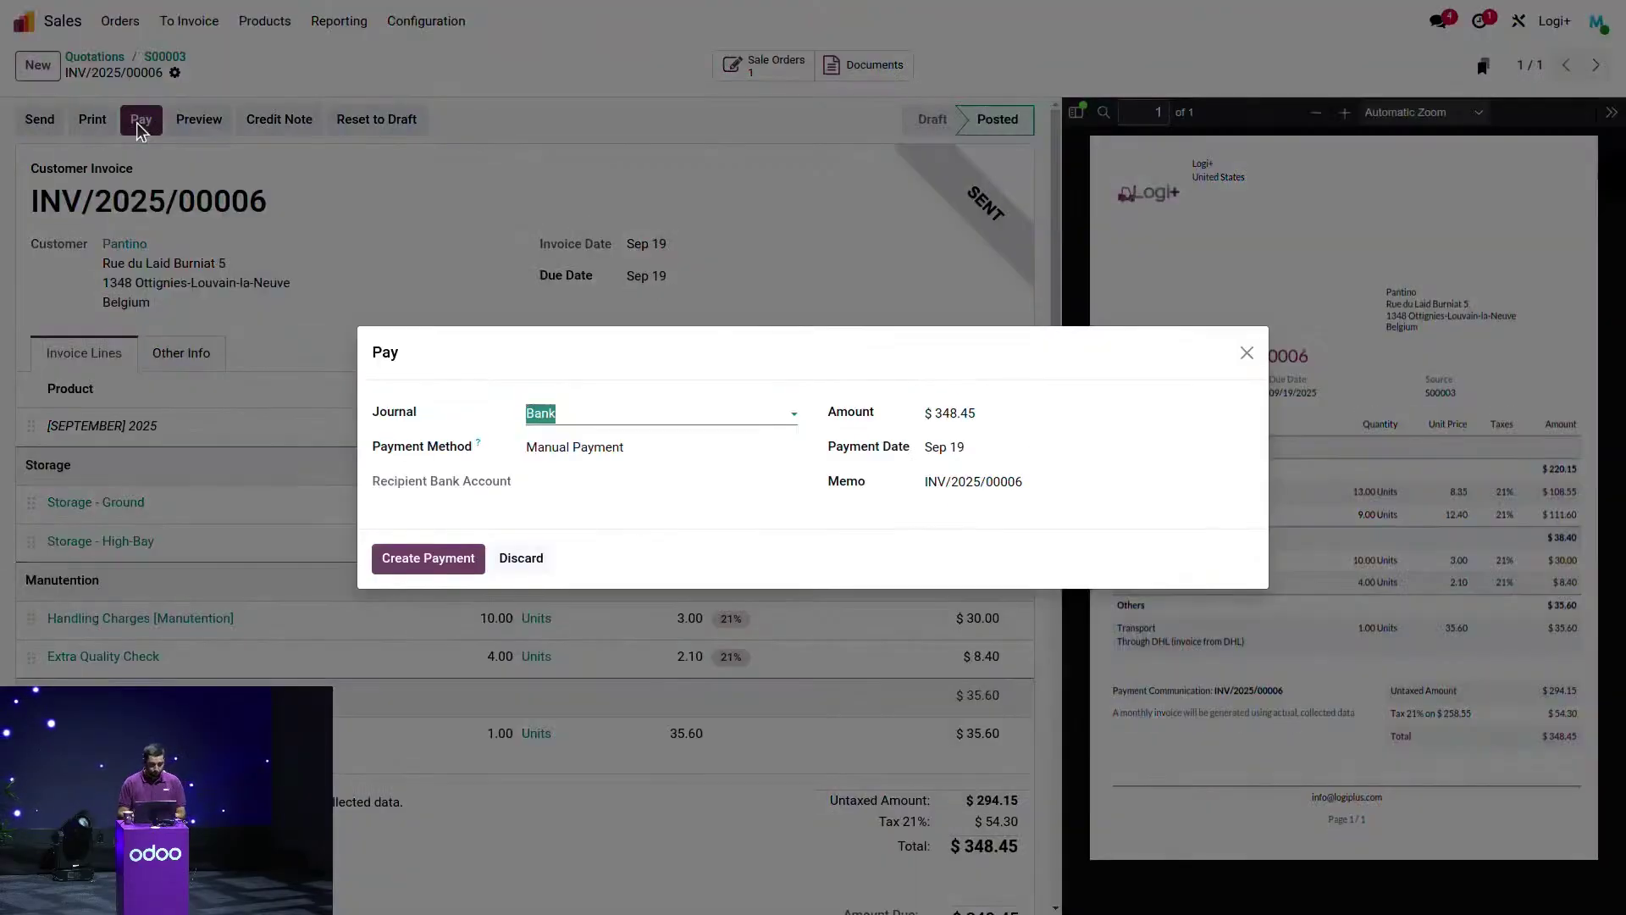
click(423, 559)
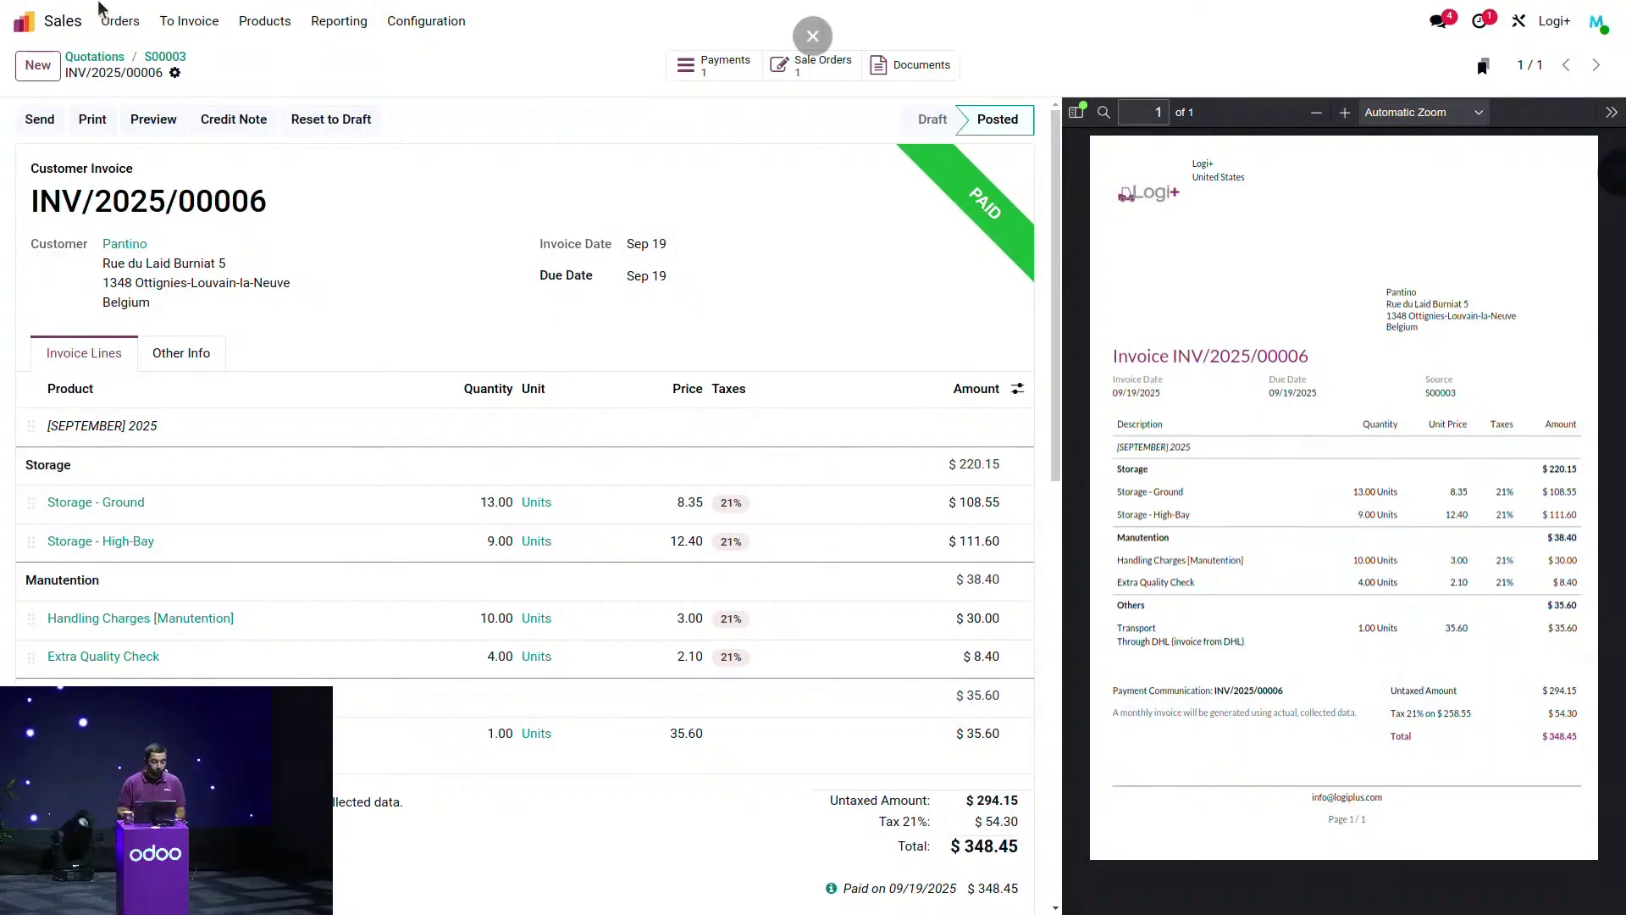
Create a new quotation in the Subscriptions app with Pantino as the customer.
click(41, 24)
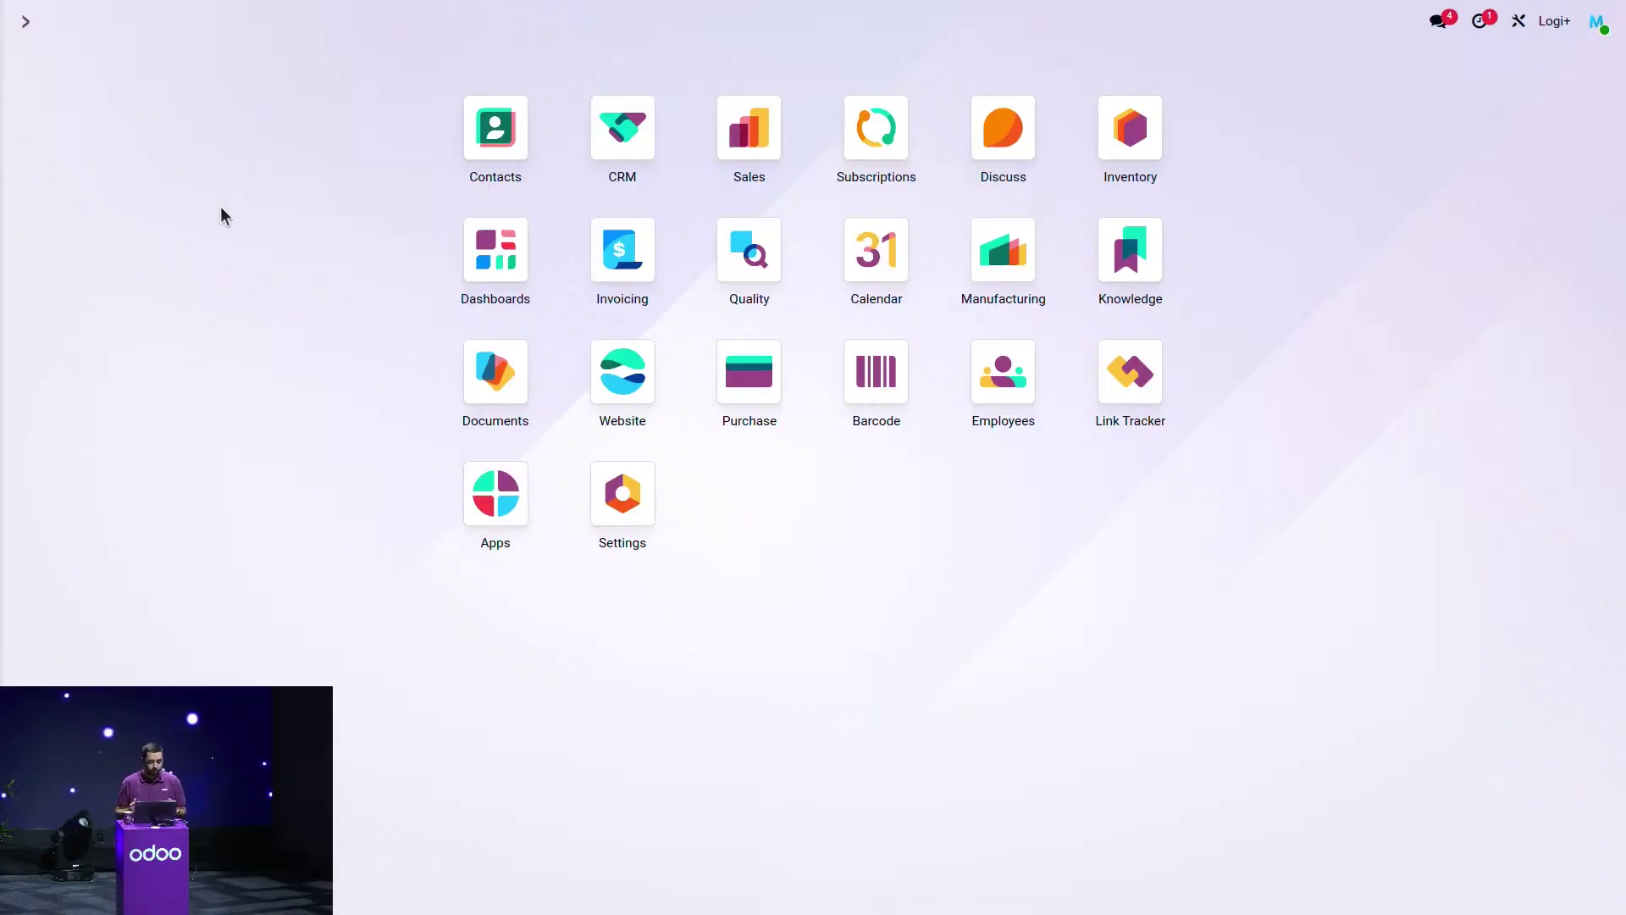
click(881, 140)
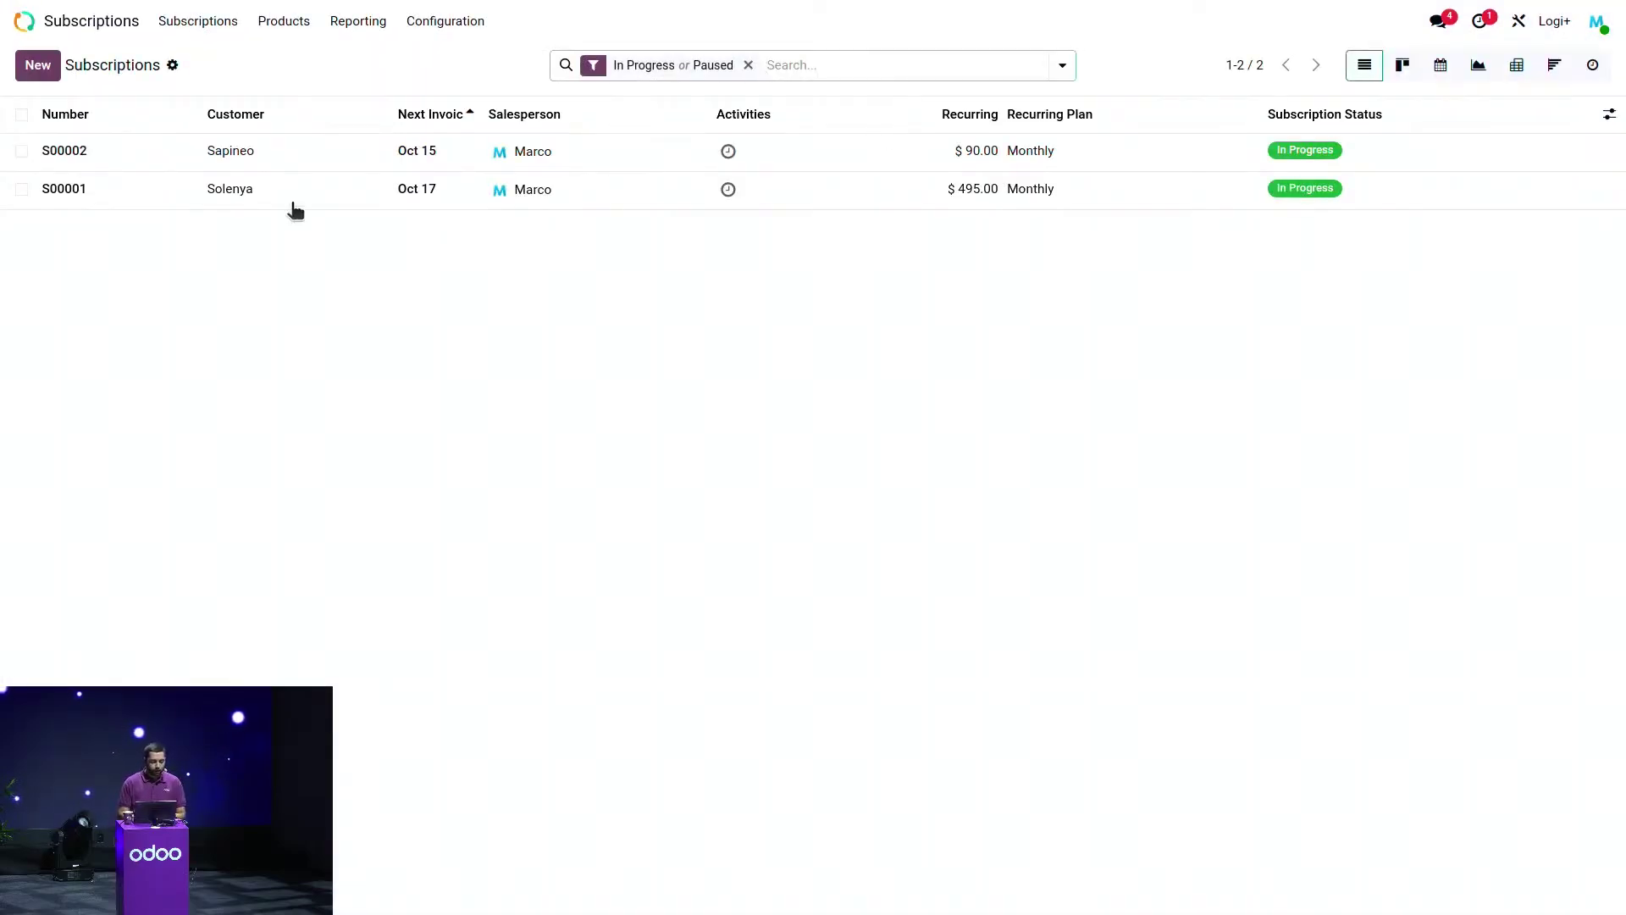
click(44, 73)
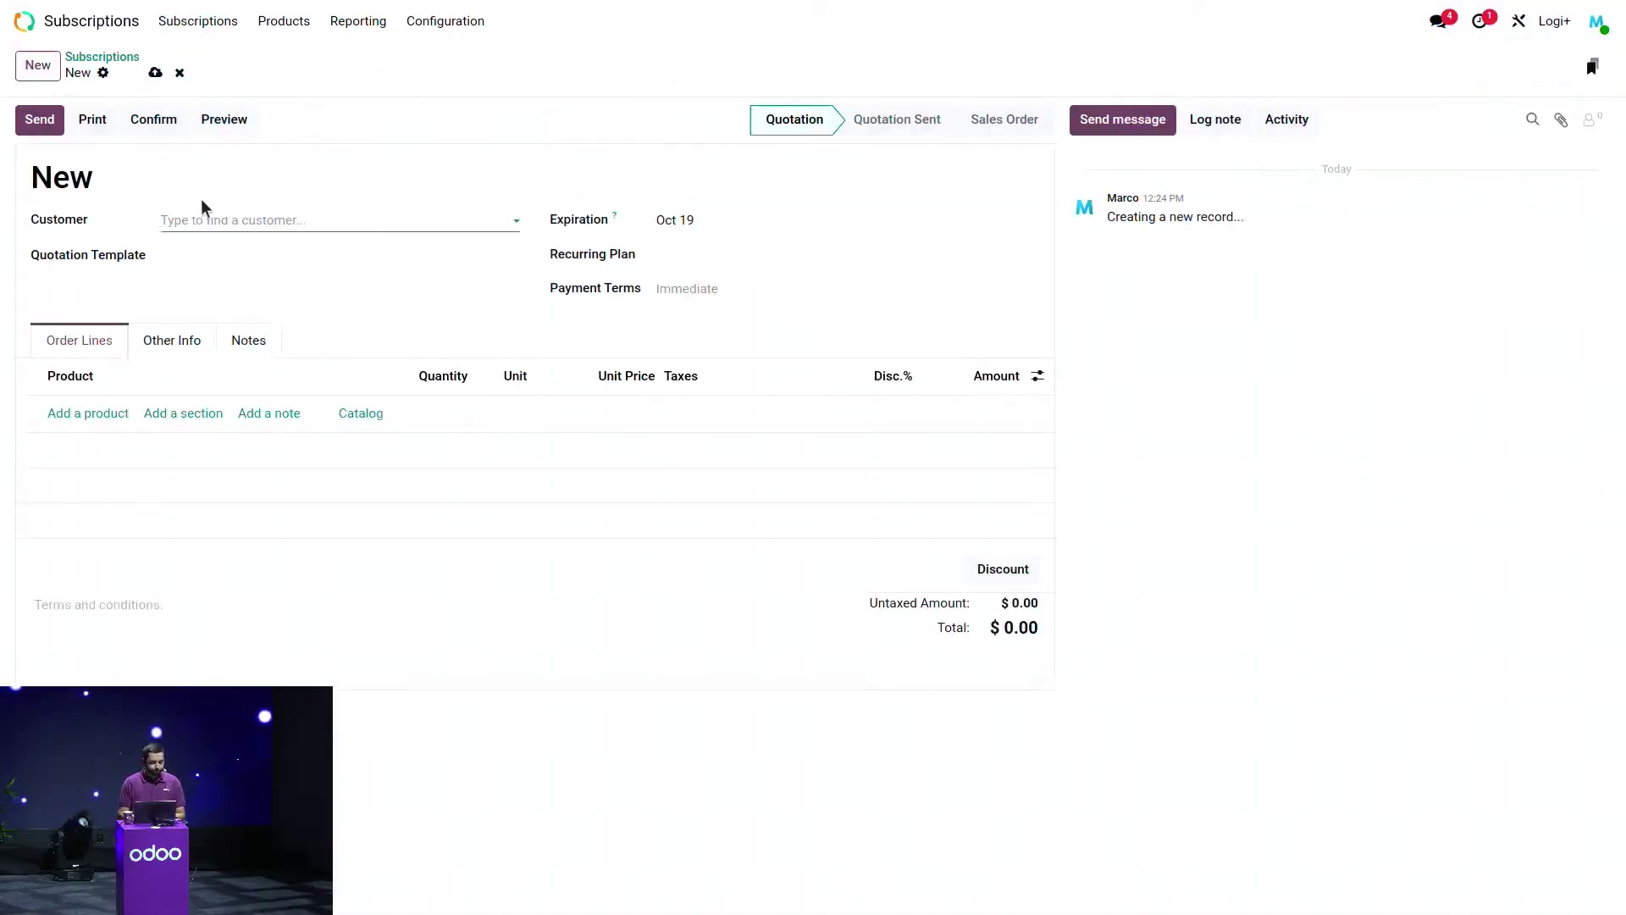
click(204, 220)
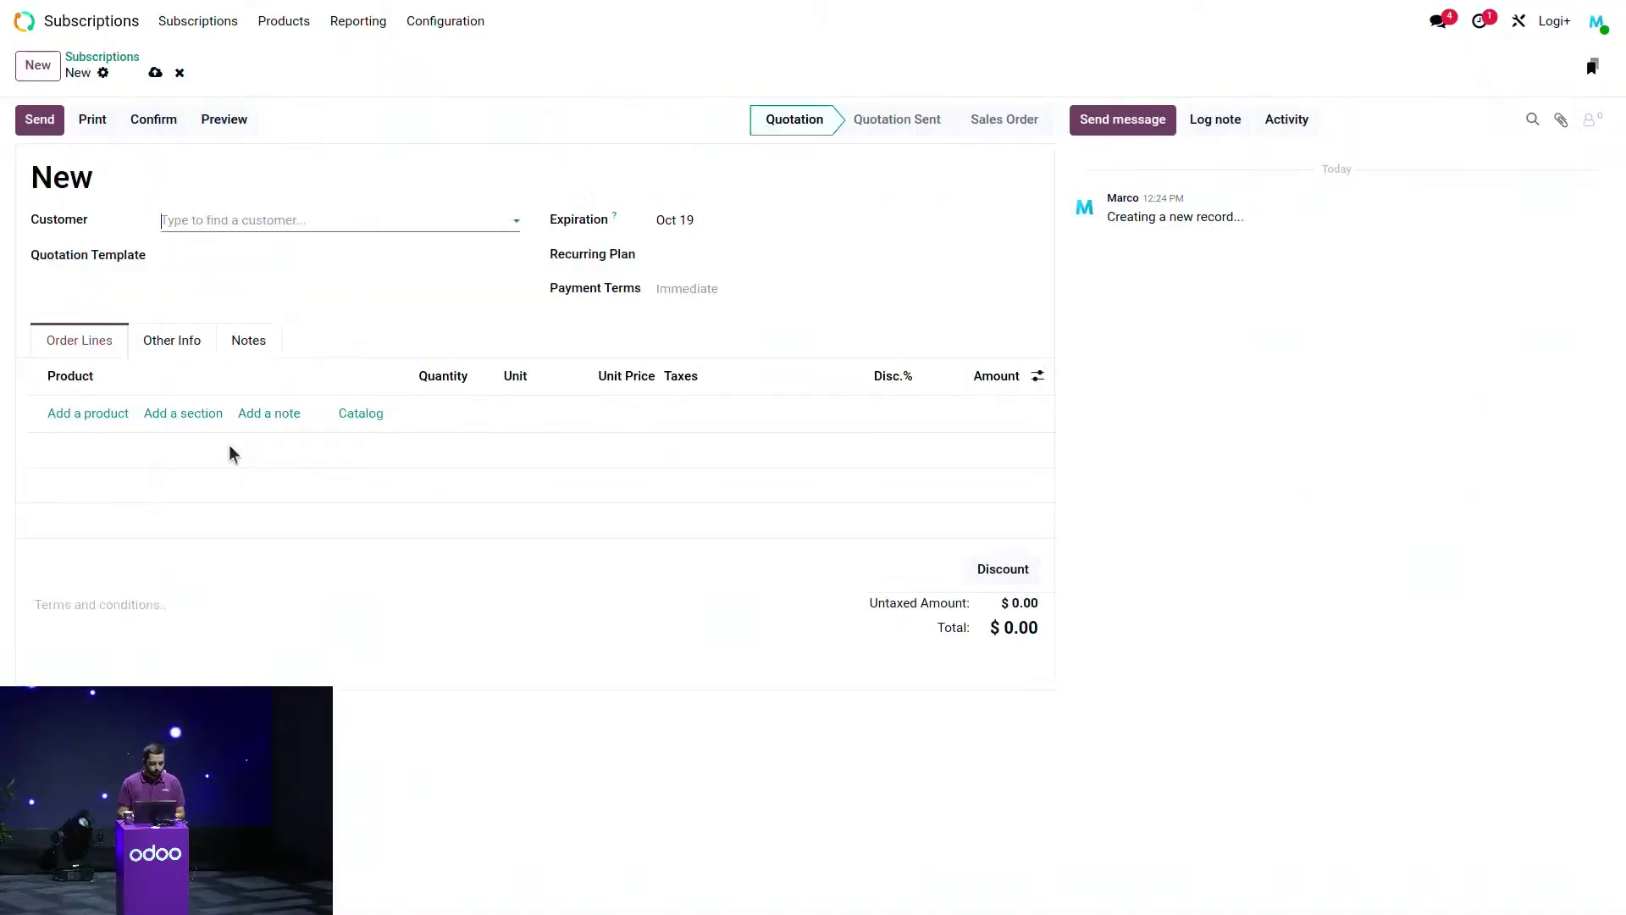
click(229, 453)
click(506, 194)
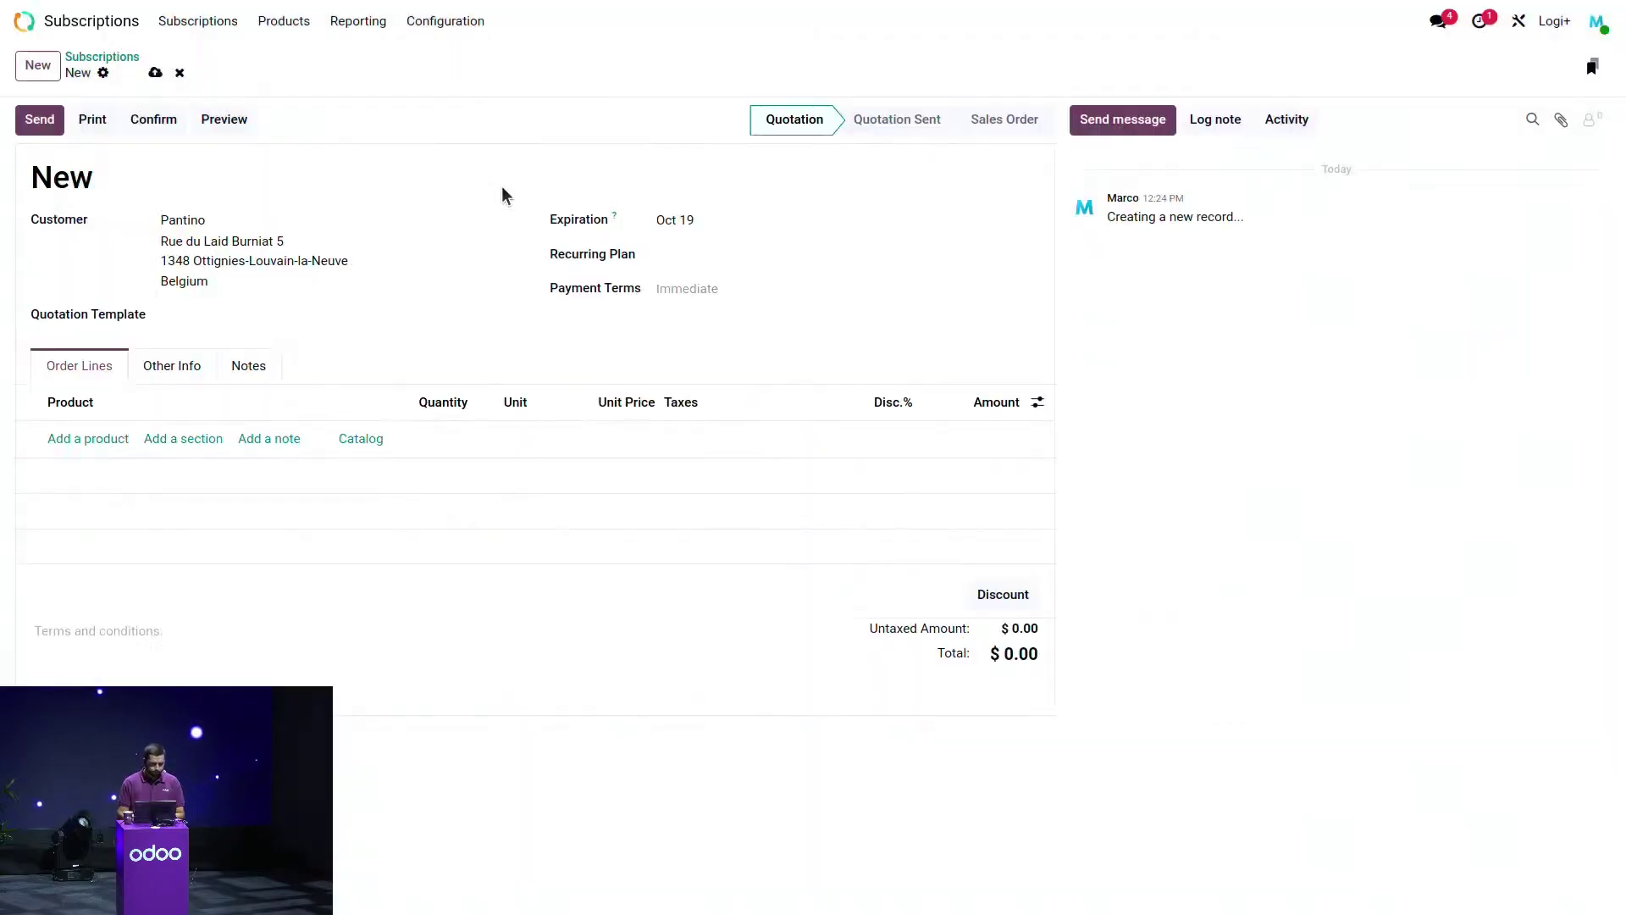
Add an order line for Christmas Tree Waterfall Lights with quantity 50 and a unit price of 10.
click(114, 438)
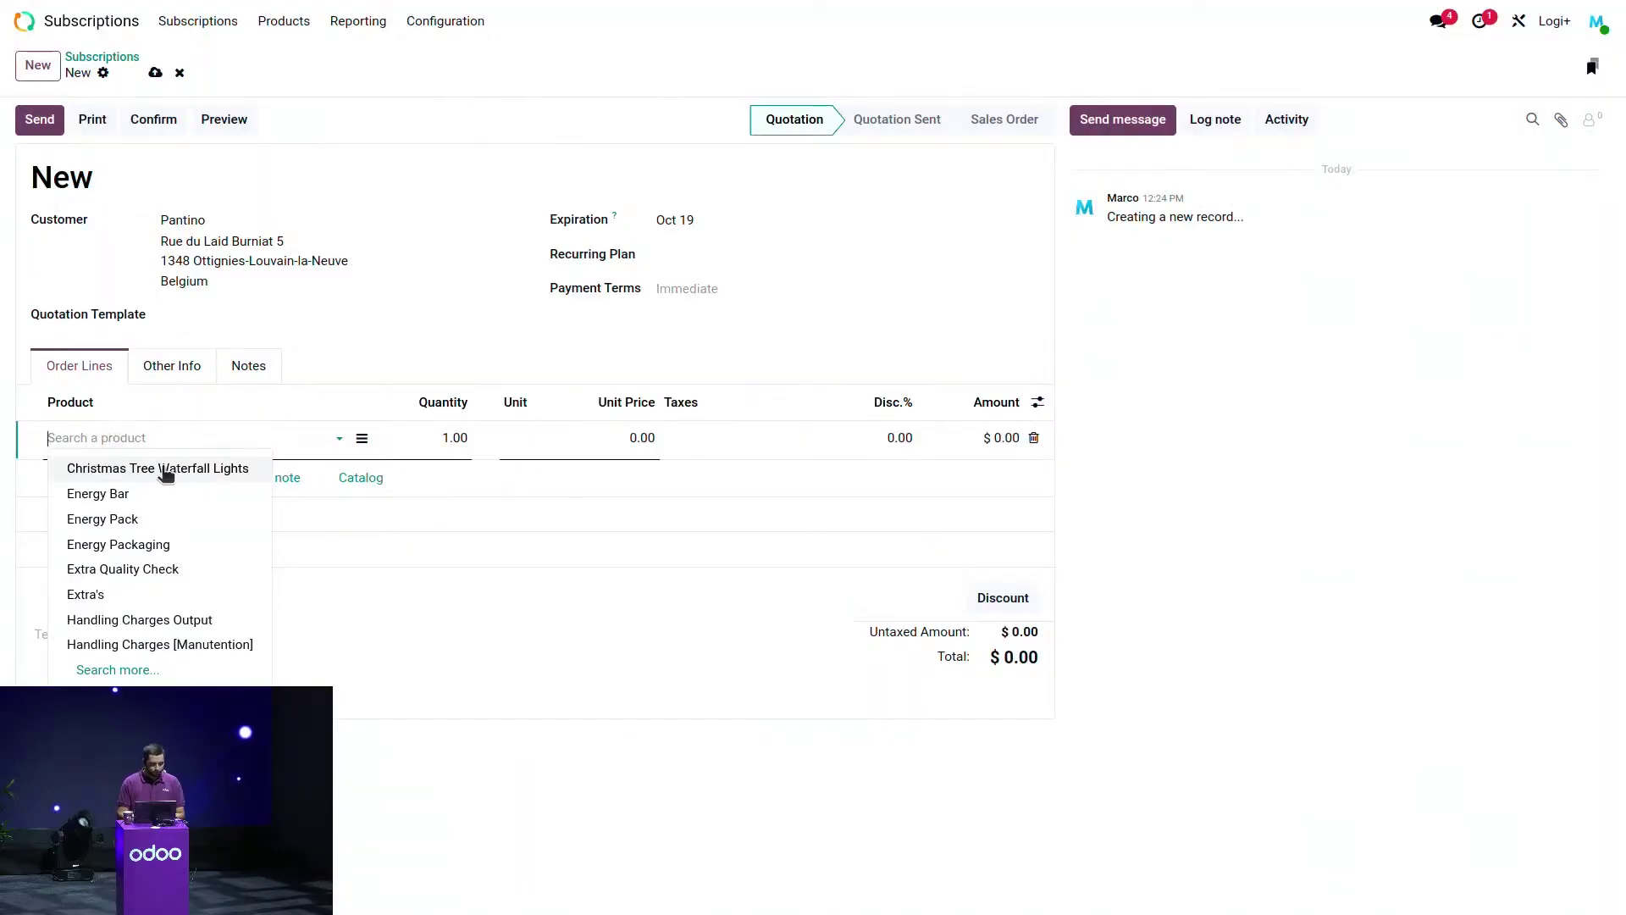
click(161, 468)
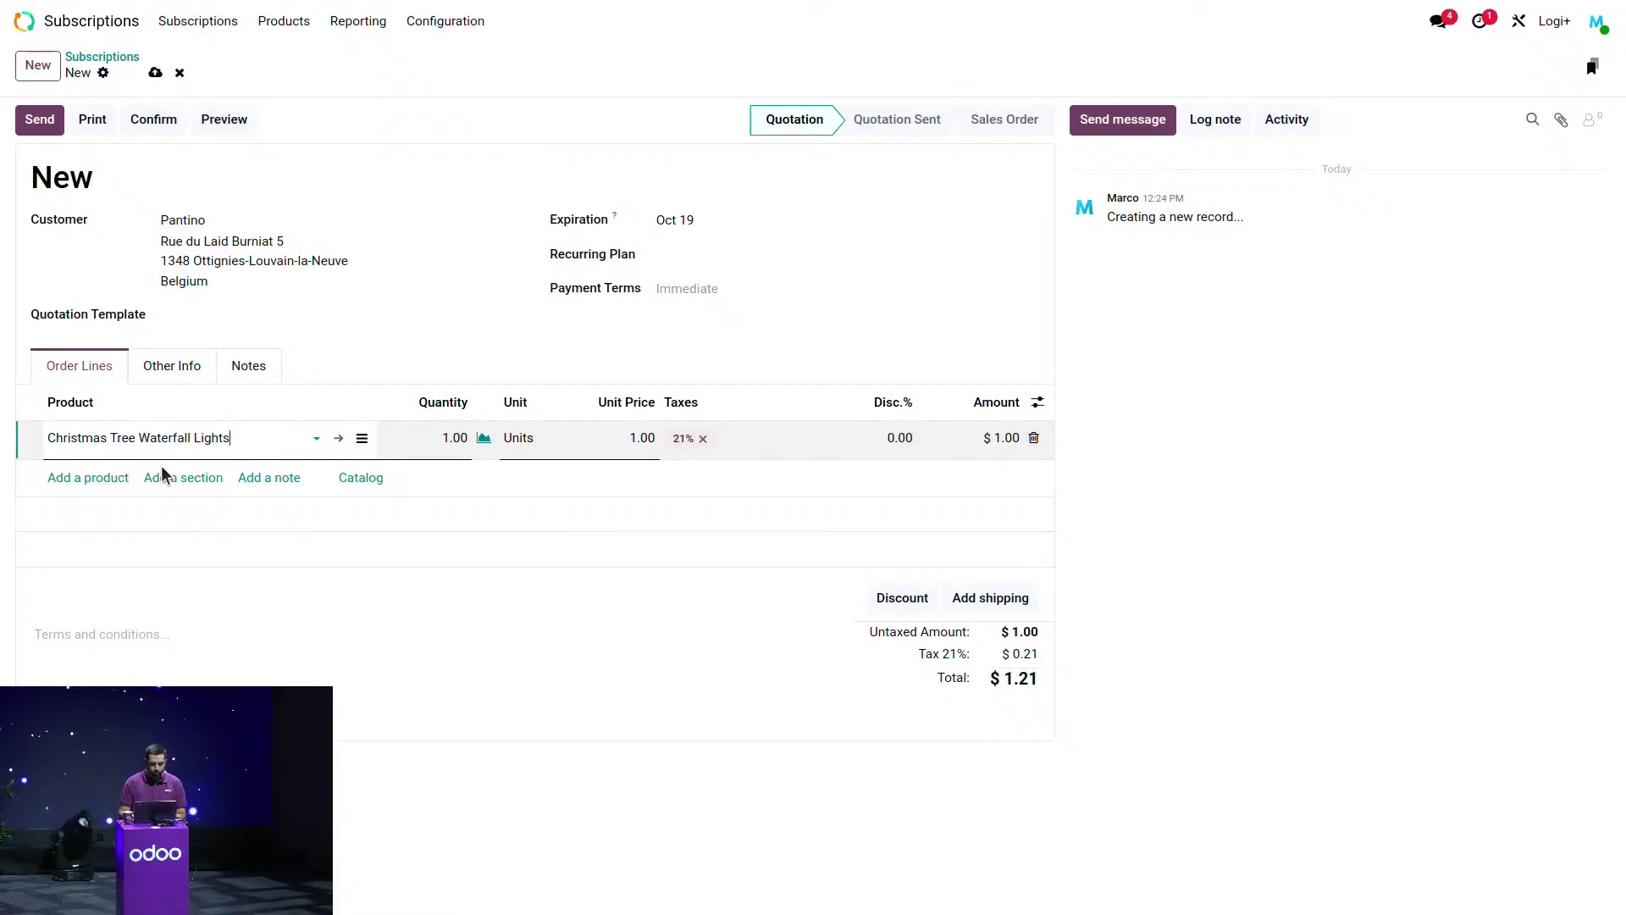
click(441, 437)
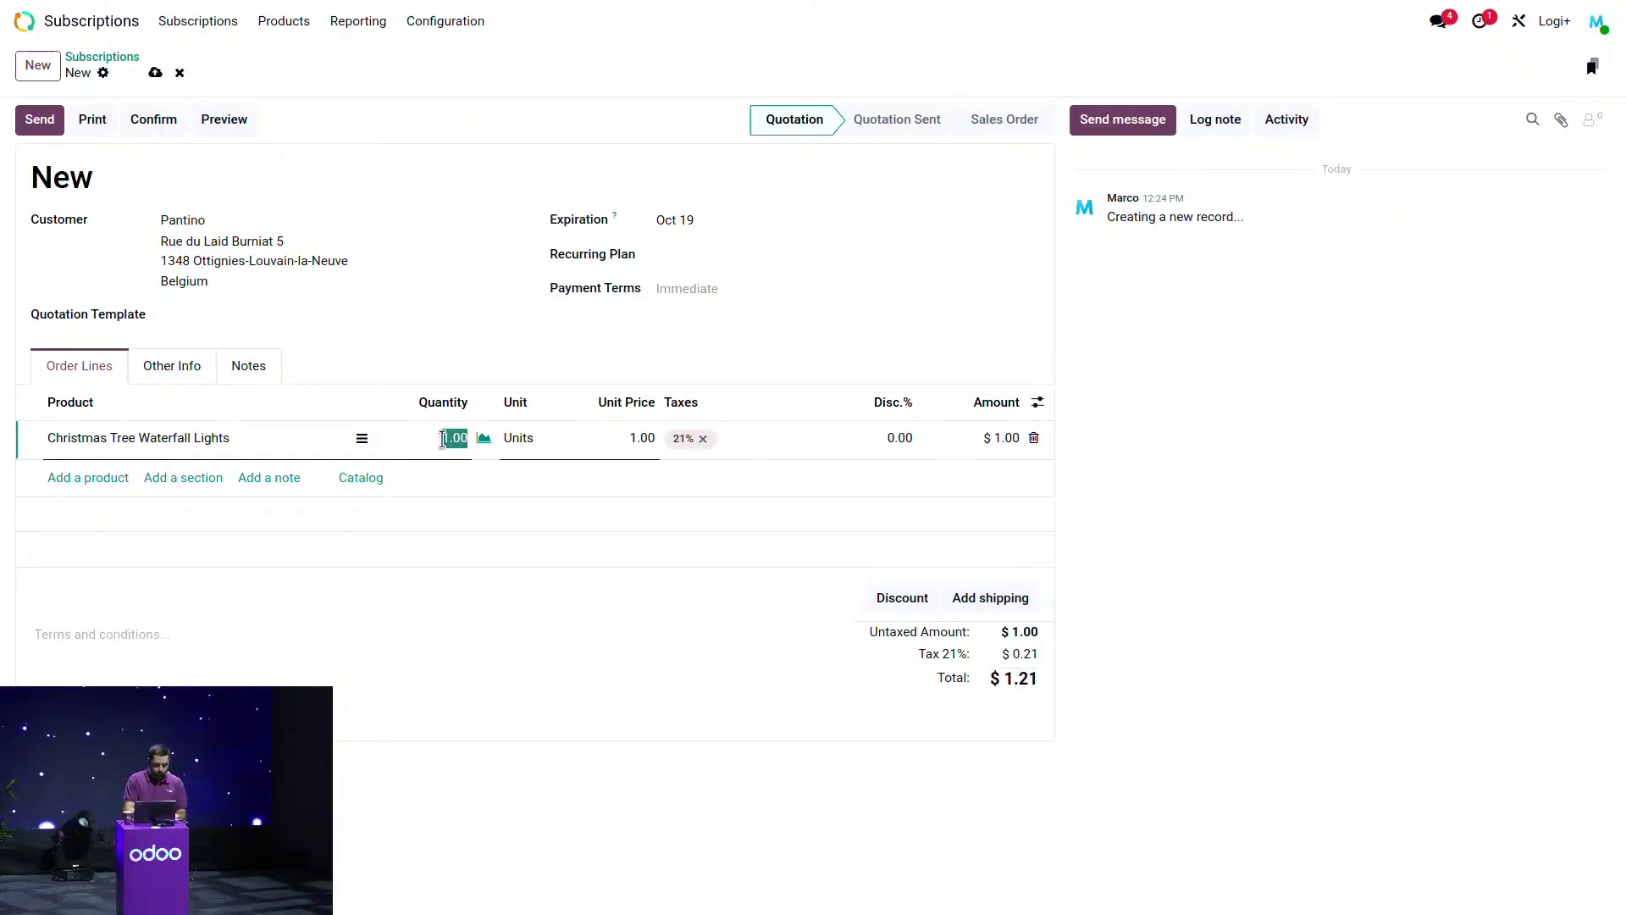
text(50)
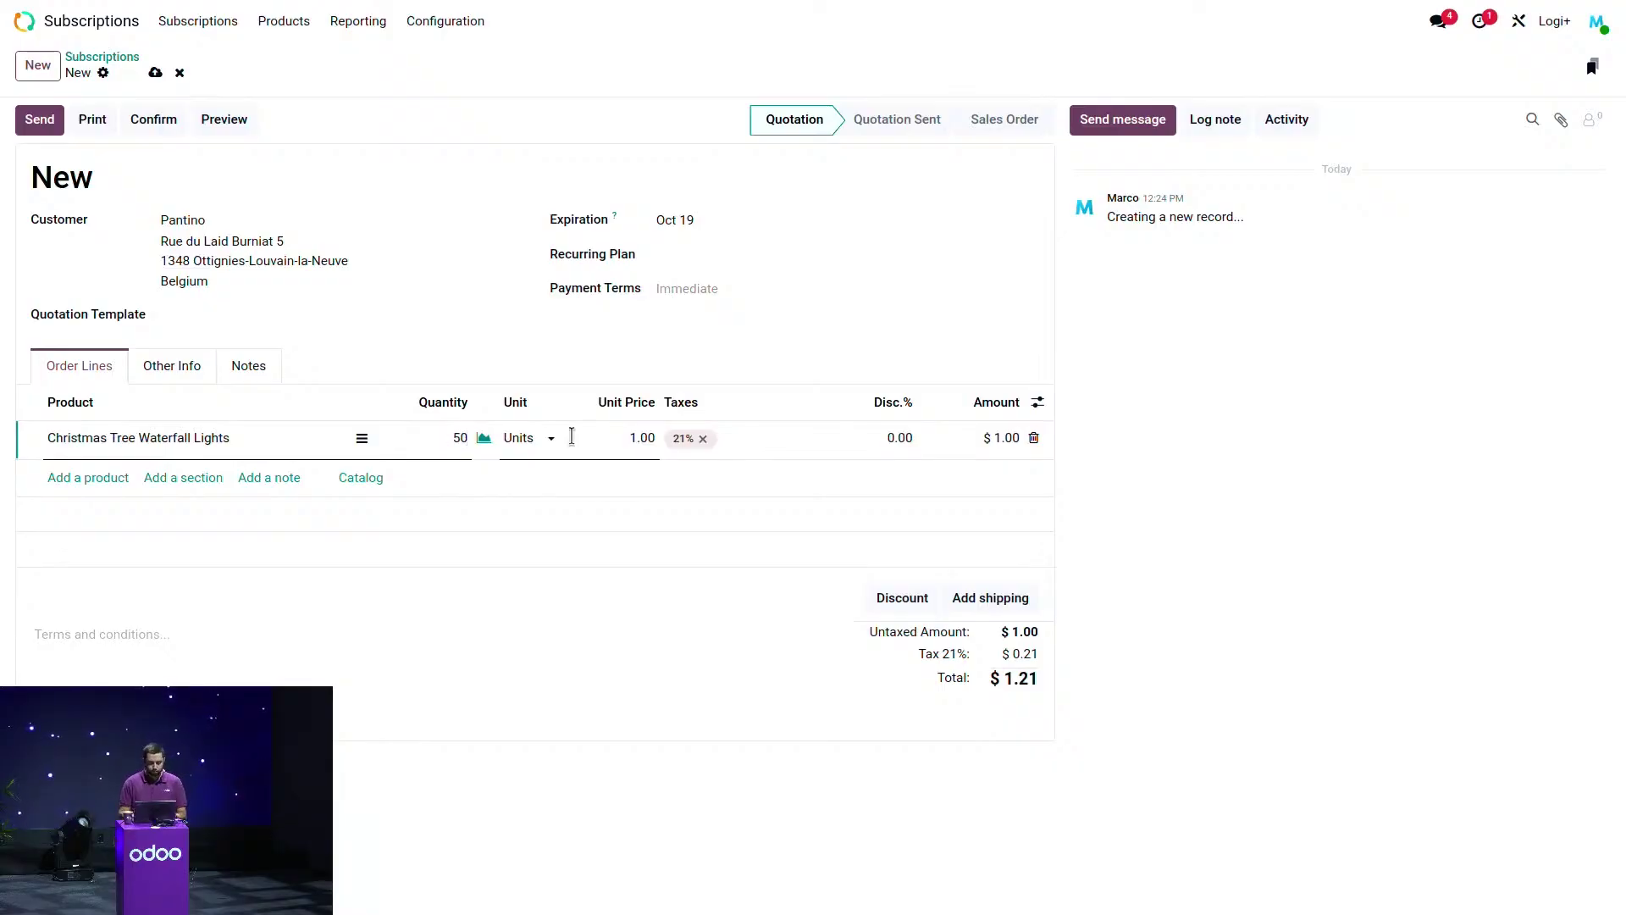
click(629, 436)
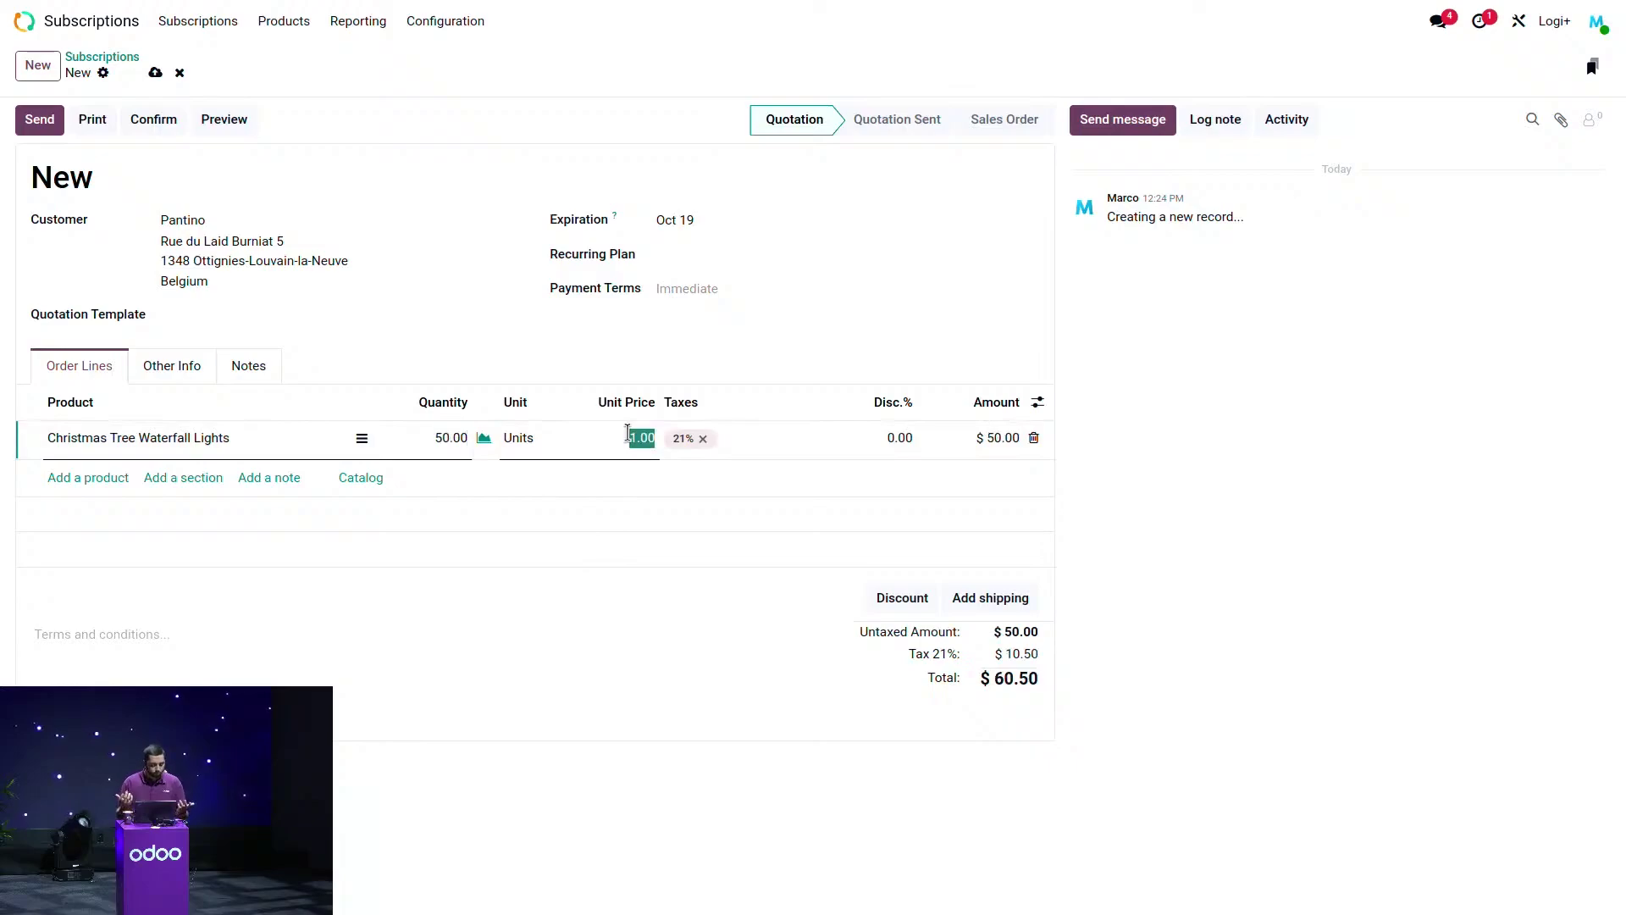
text(10)
click(1363, 425)
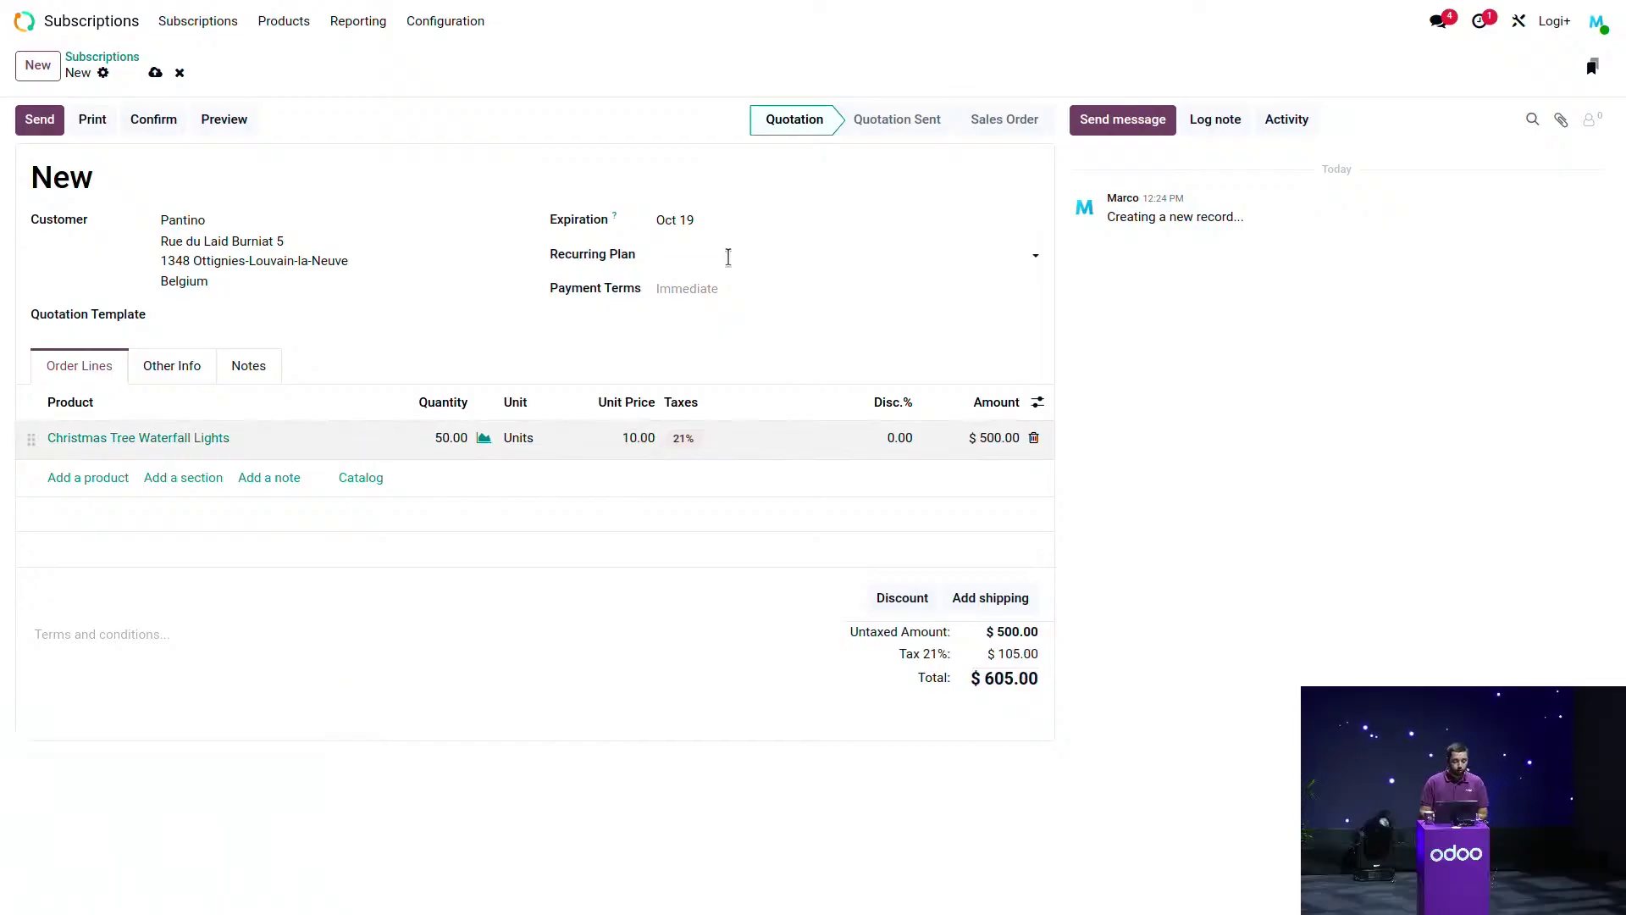
Set the recurring plan to Monthly and try to send the quotation by email.
click(729, 257)
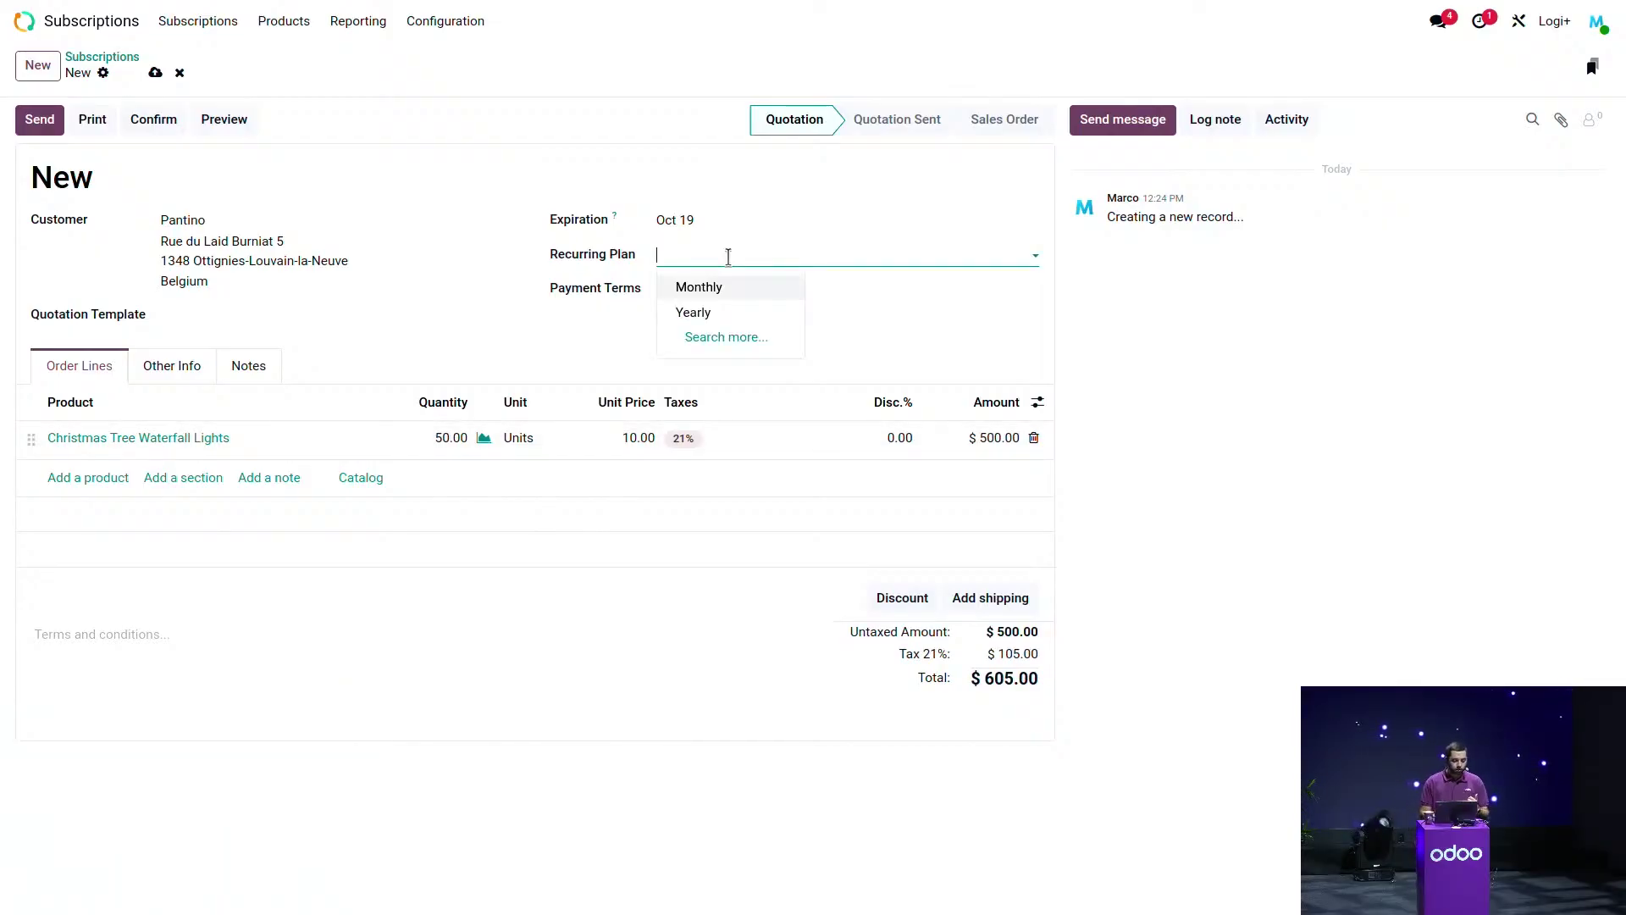
click(701, 286)
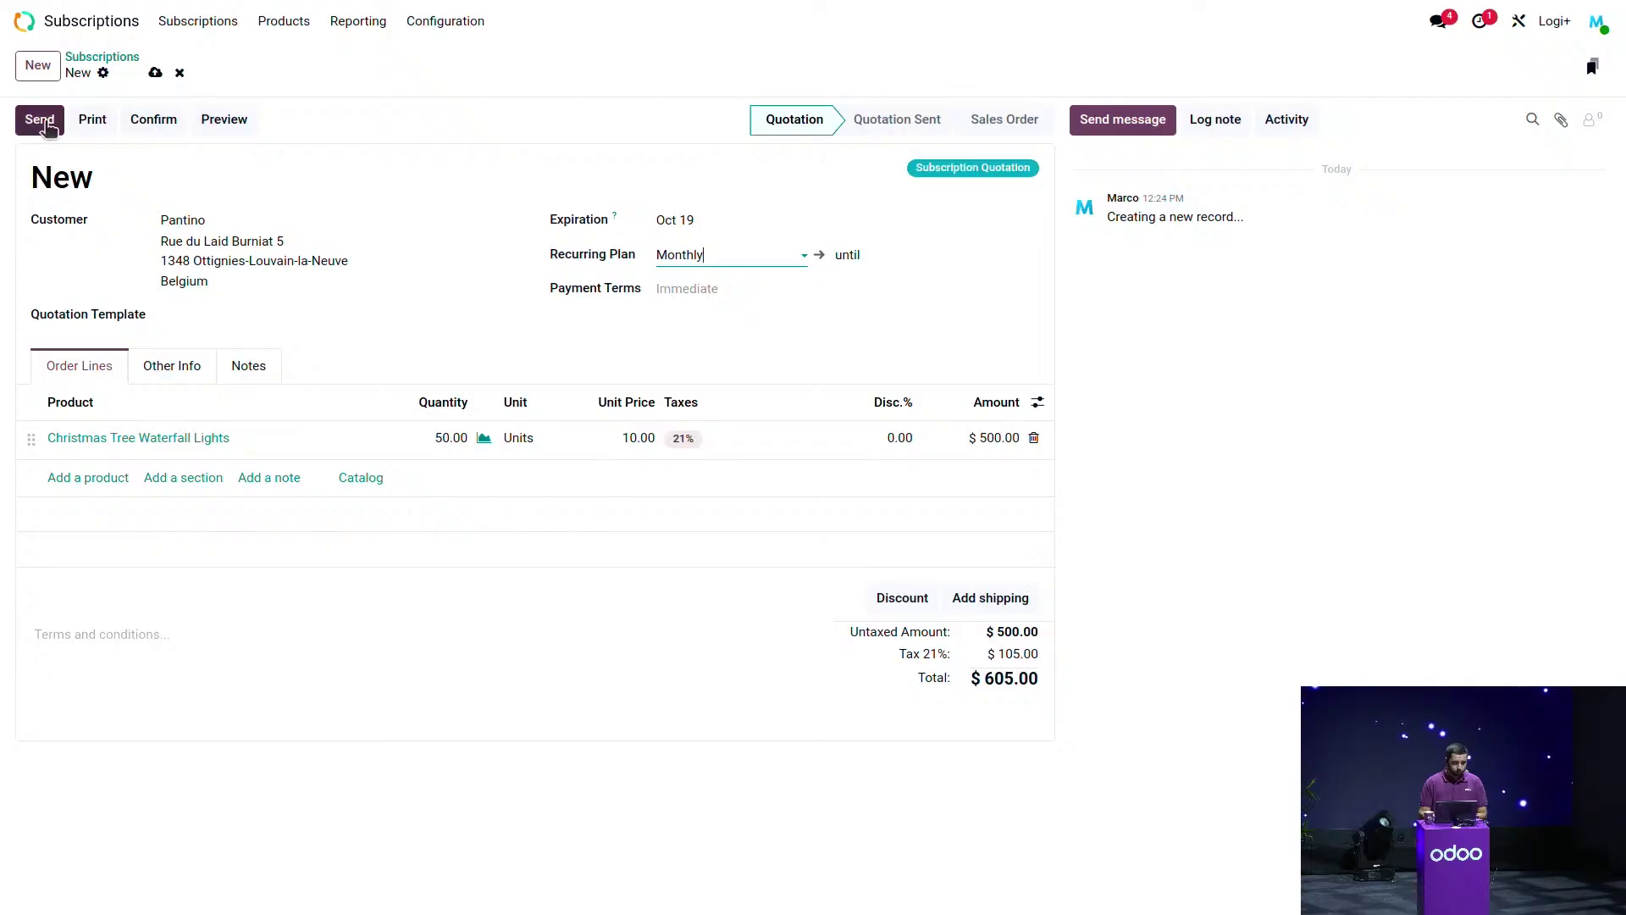
click(43, 121)
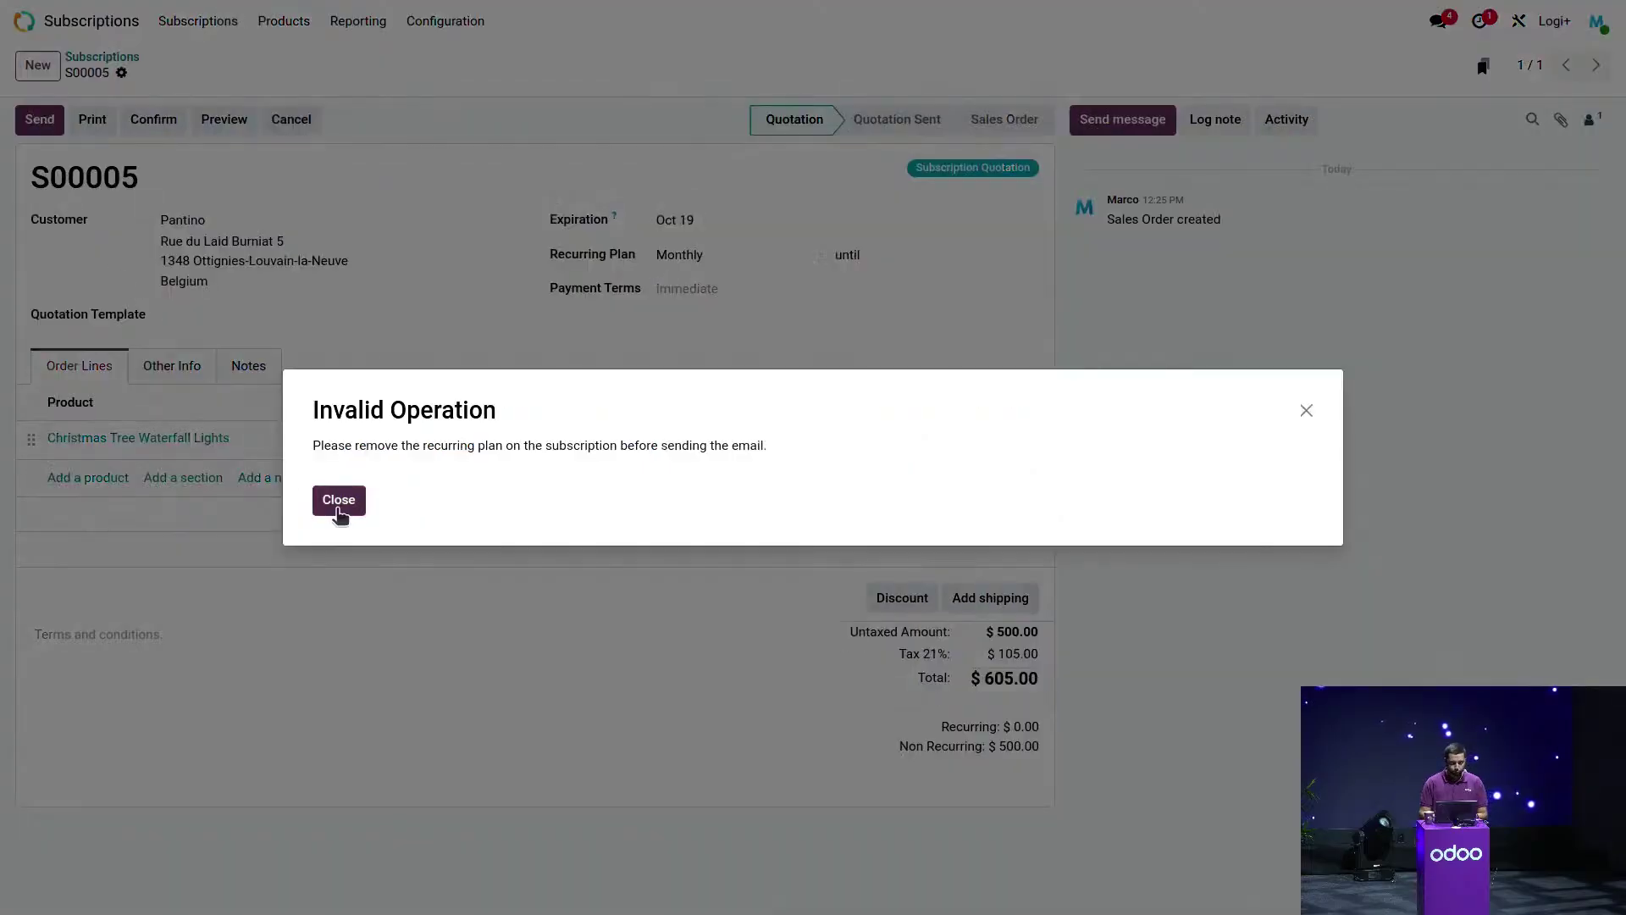
click(337, 501)
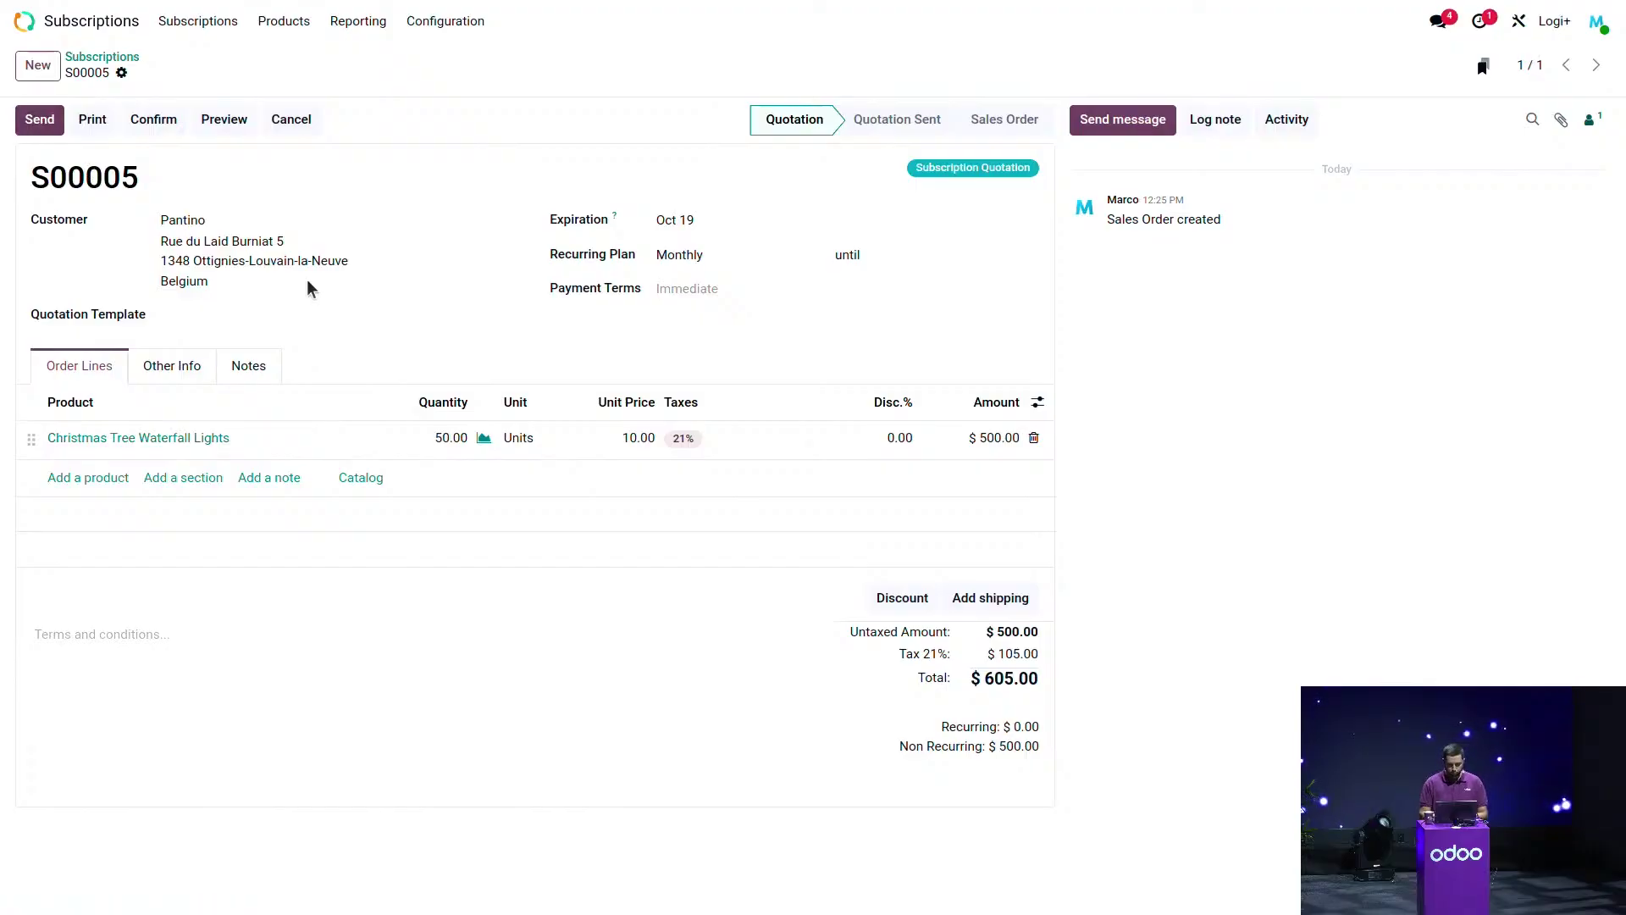
click(39, 119)
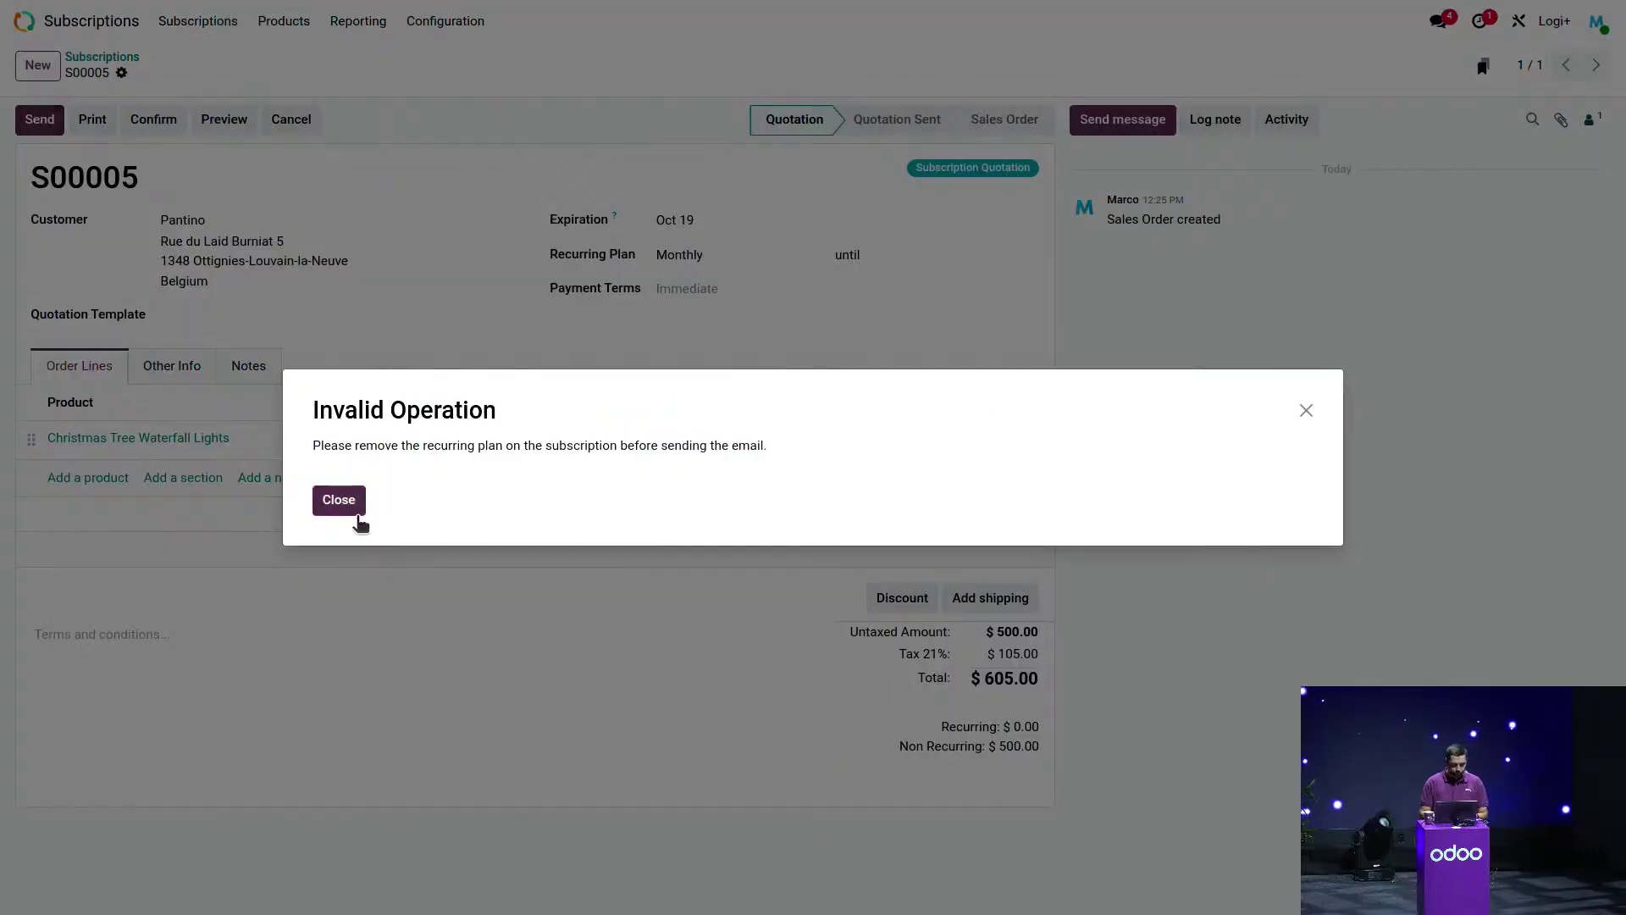
click(339, 500)
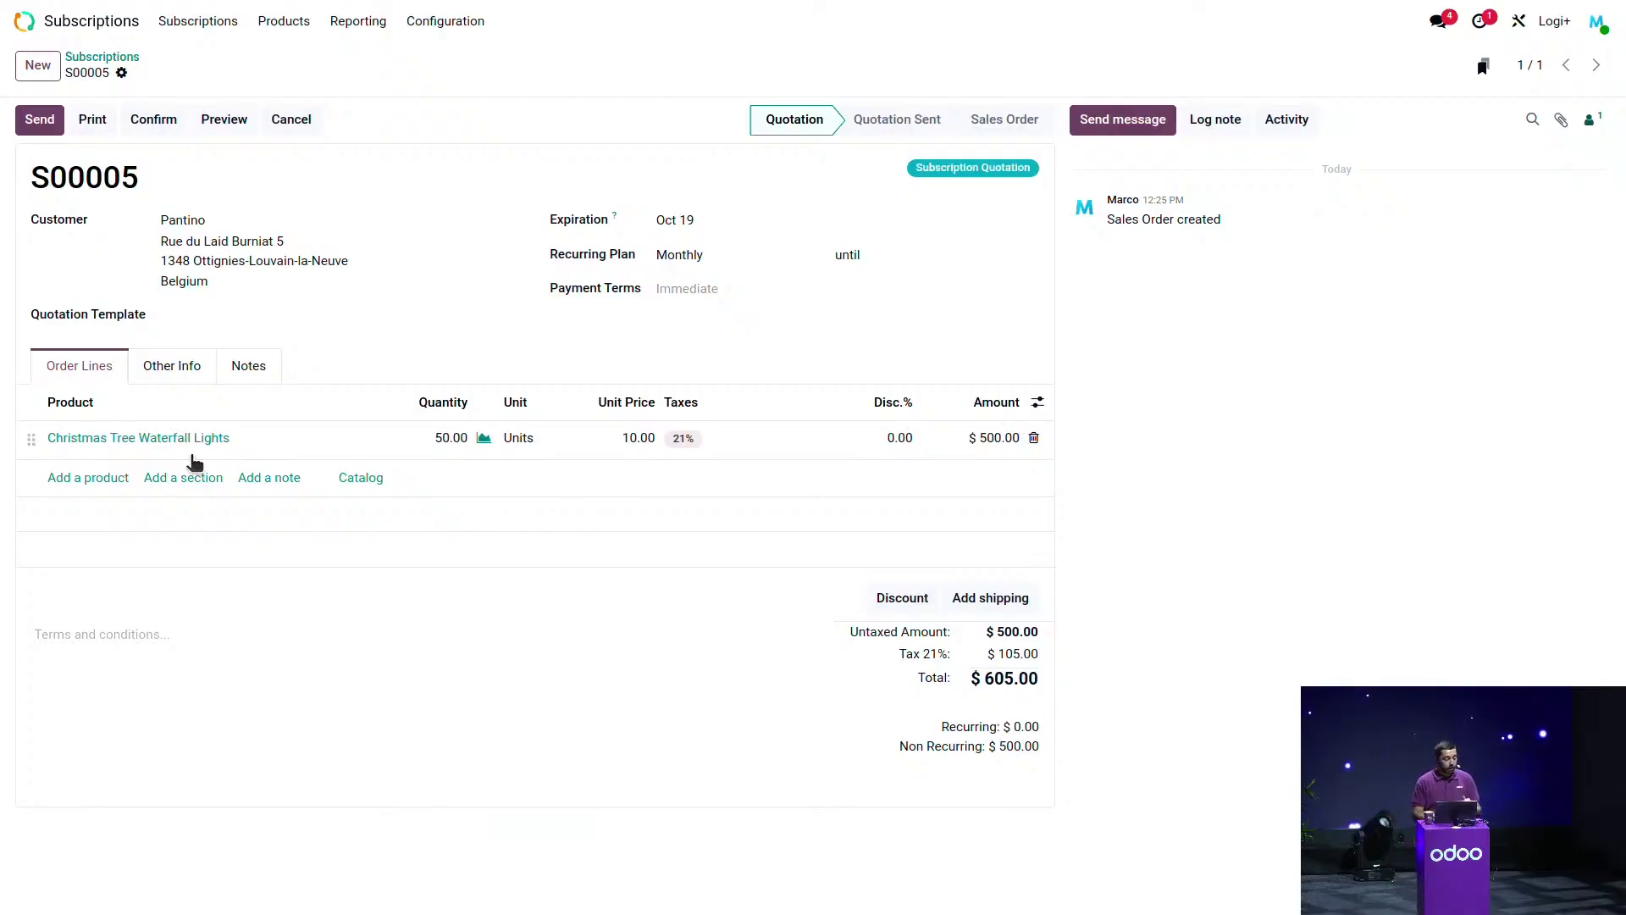
Examine the reserved warehouse space quantities in the Stock Occupation report, and switch to the presentation slides.
click(360, 26)
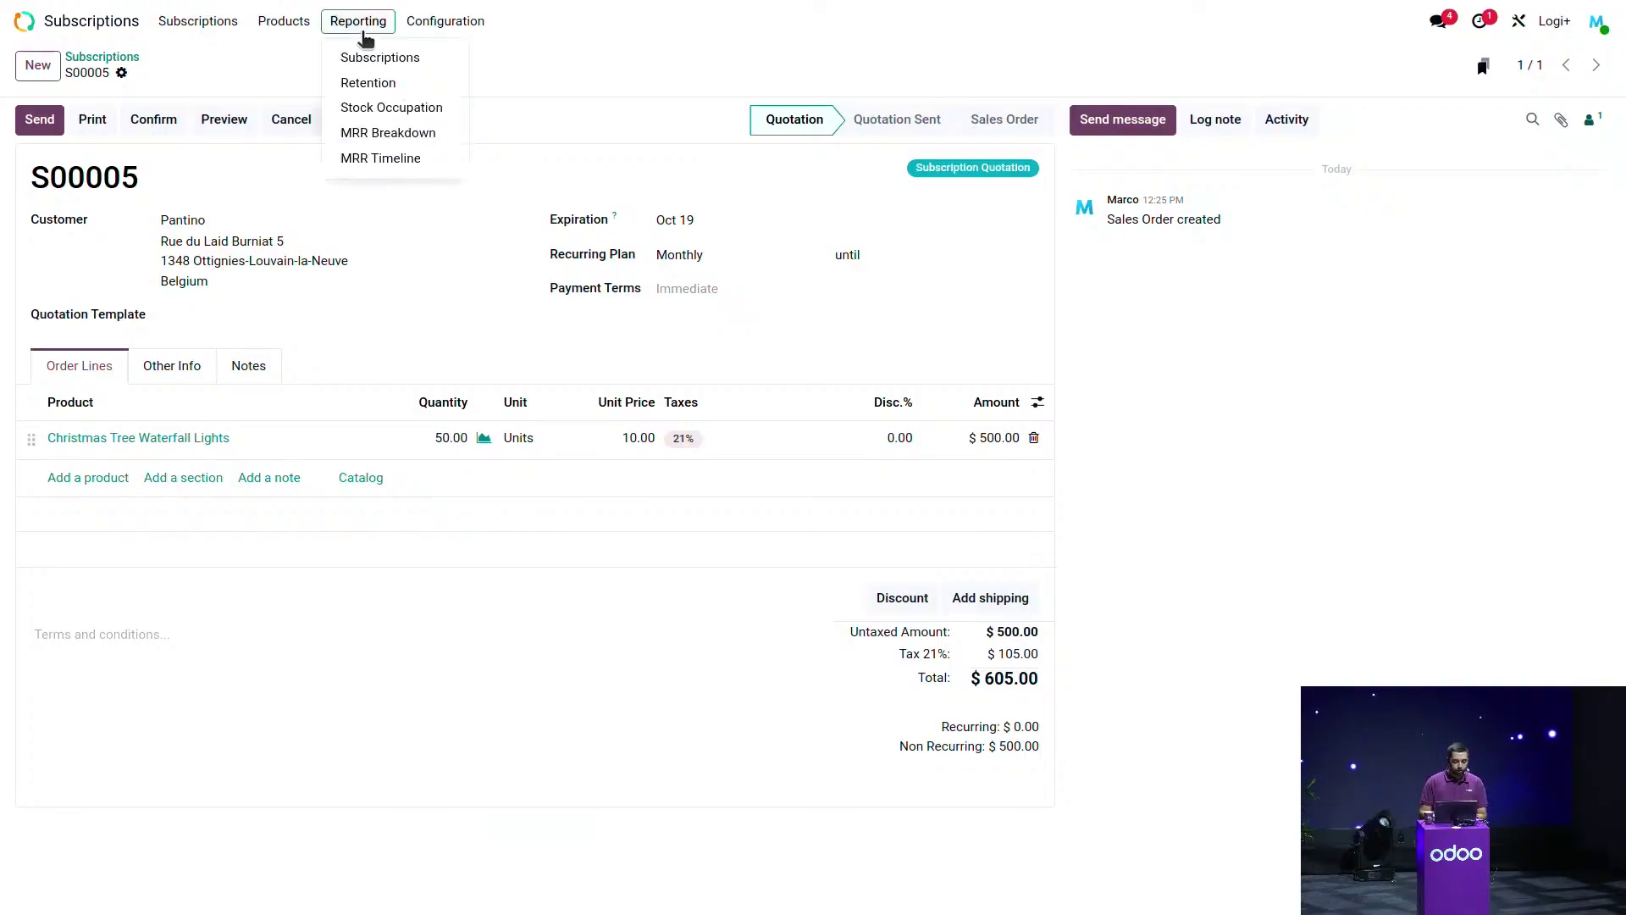
click(391, 108)
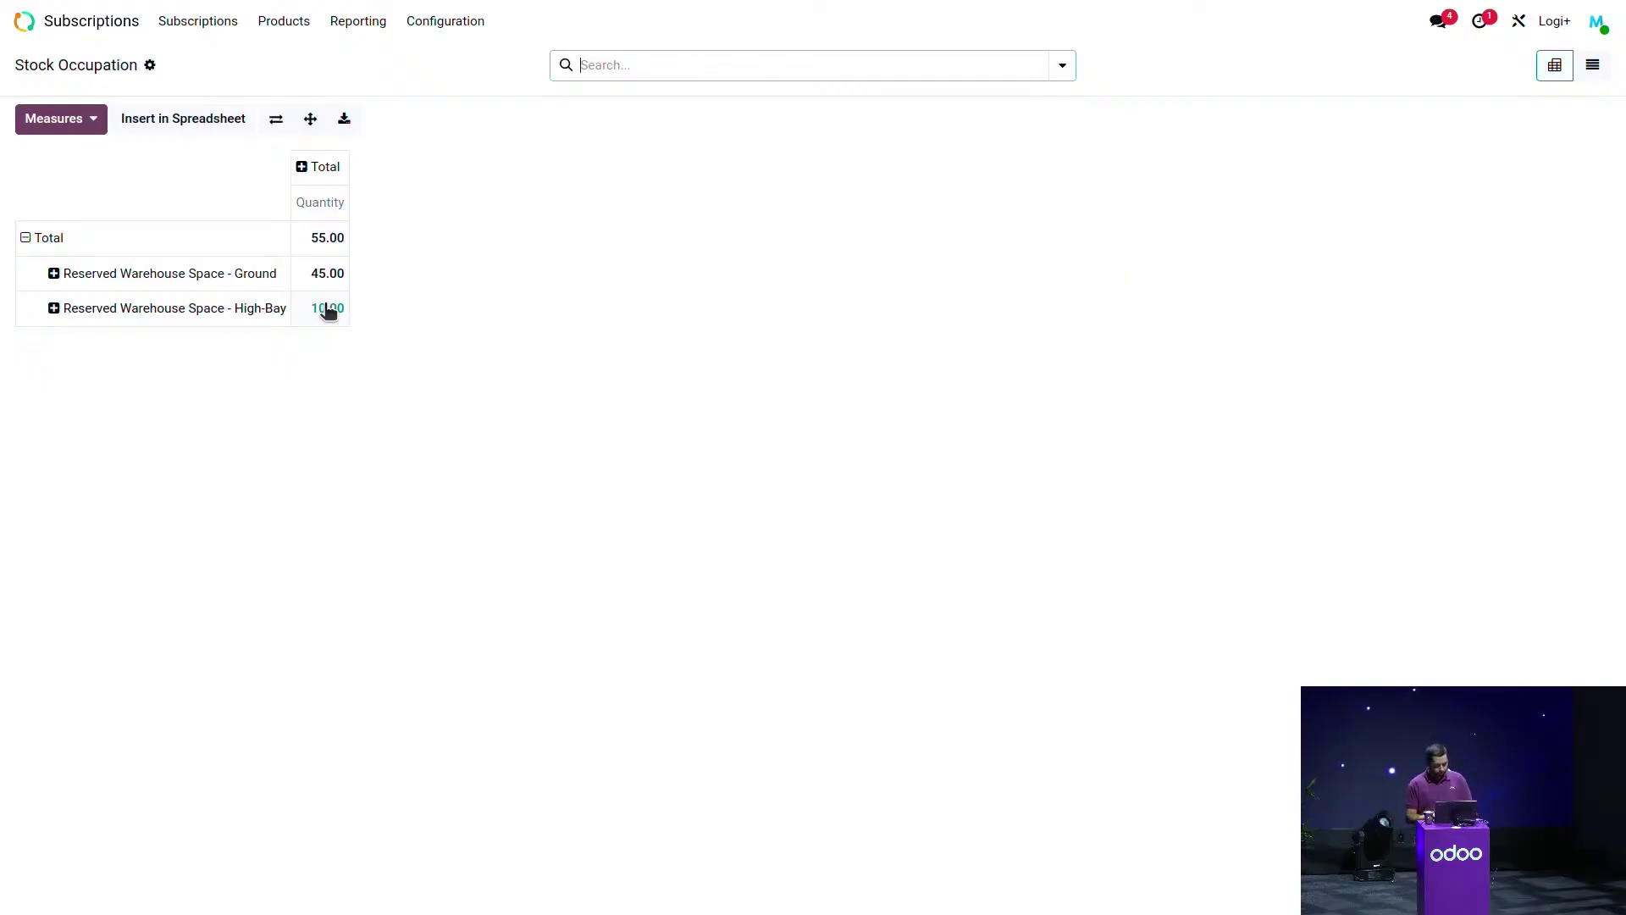
key(Right)
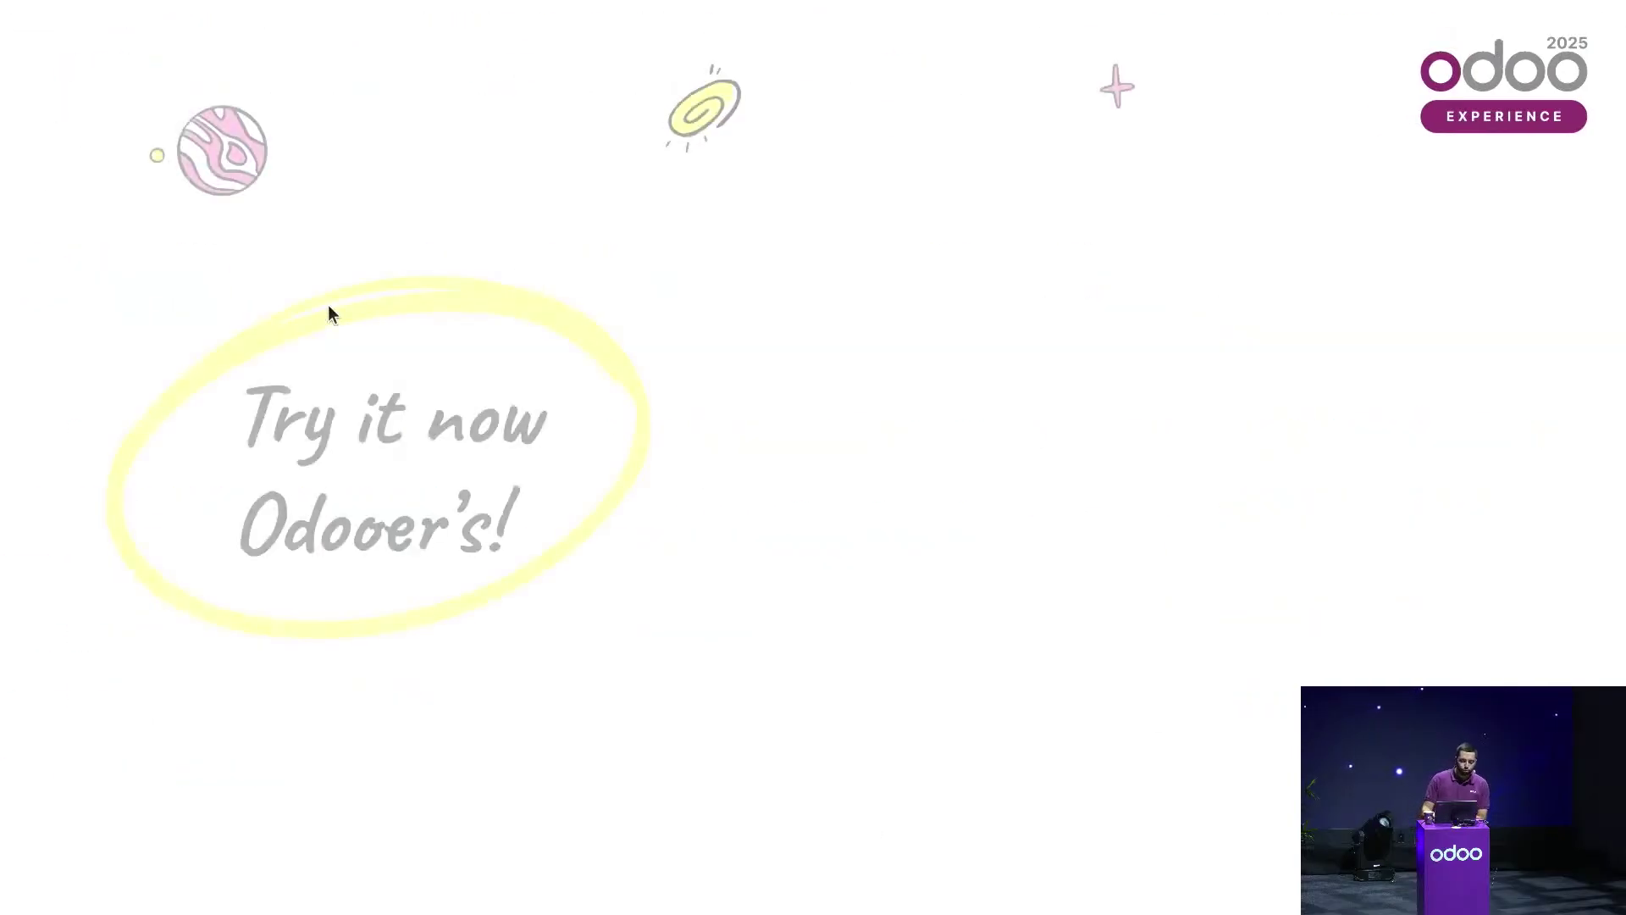